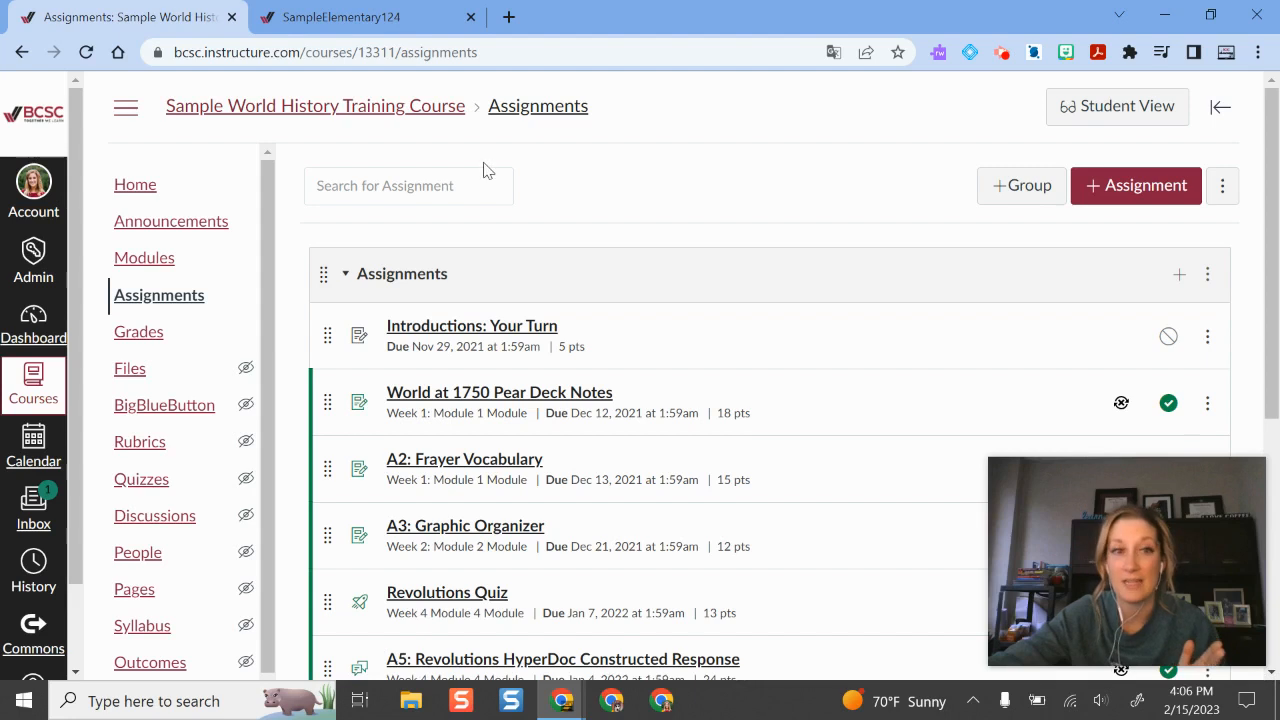
Examine the option for creating a new assignment from within the Week 3: Module 3 module, then cancel.
left_click(134, 259)
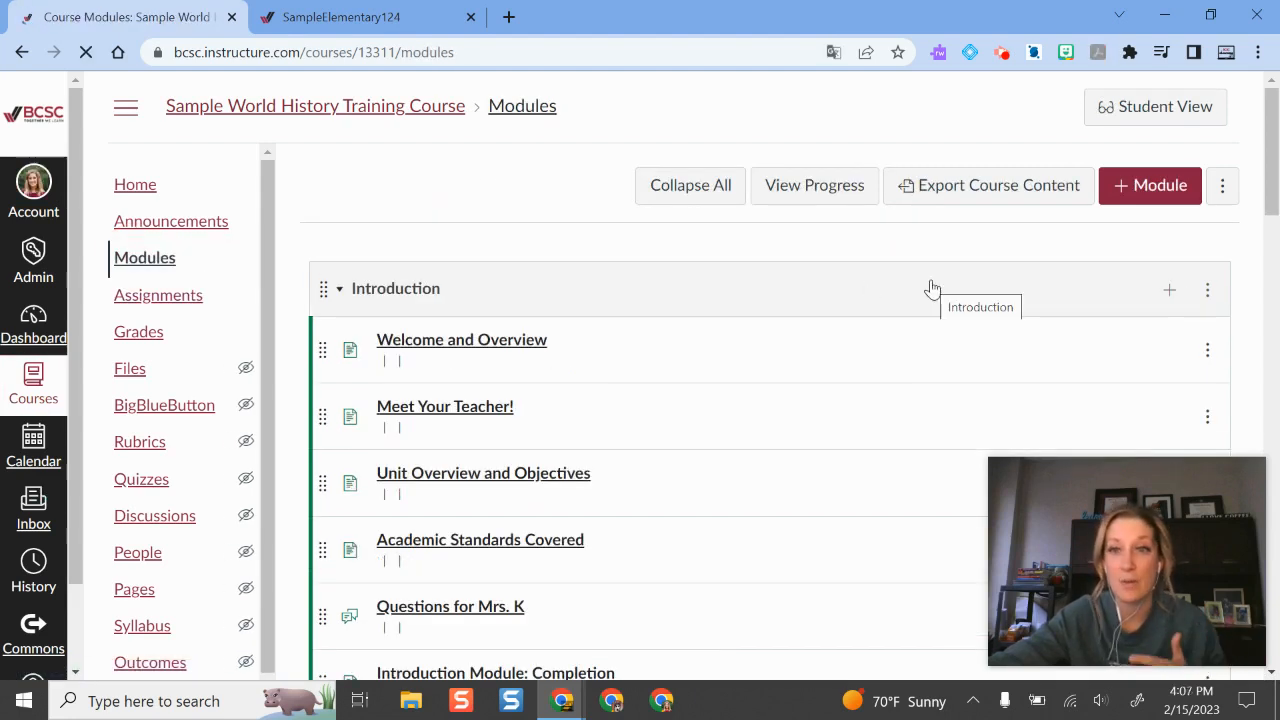
scroll(611, 474, "down", 5)
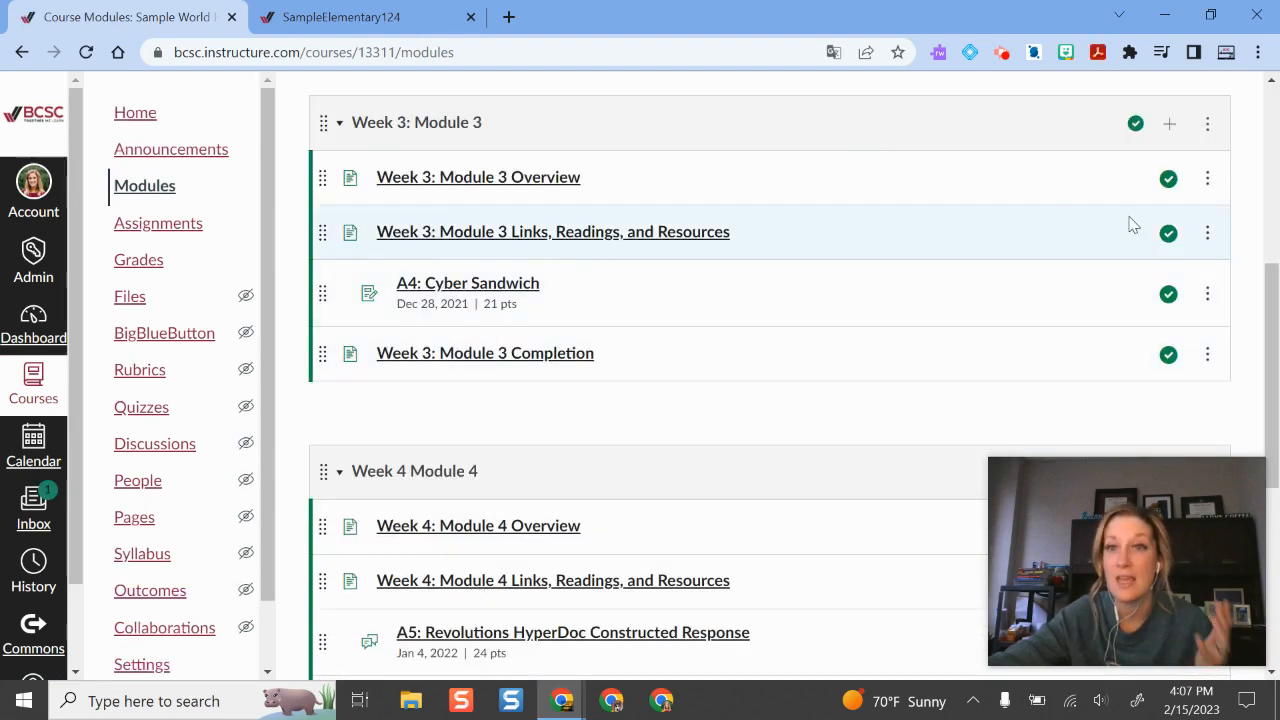
left_click(1169, 127)
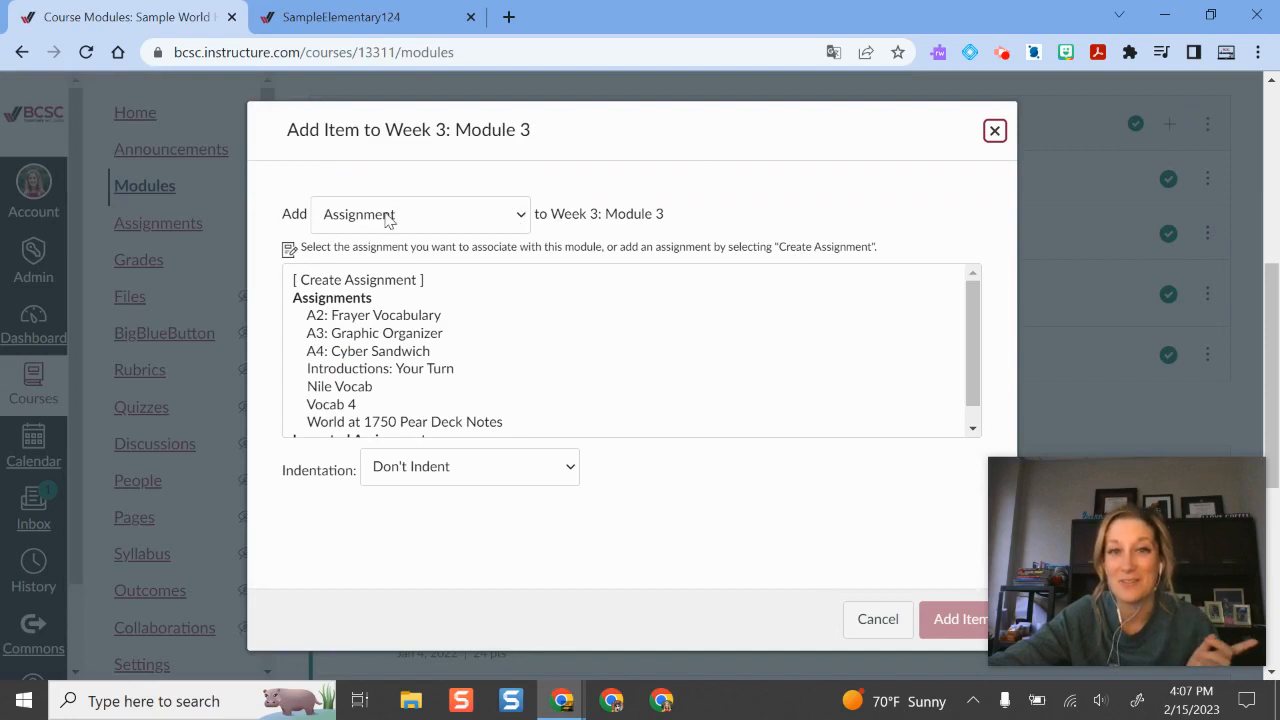
left_click(368, 281)
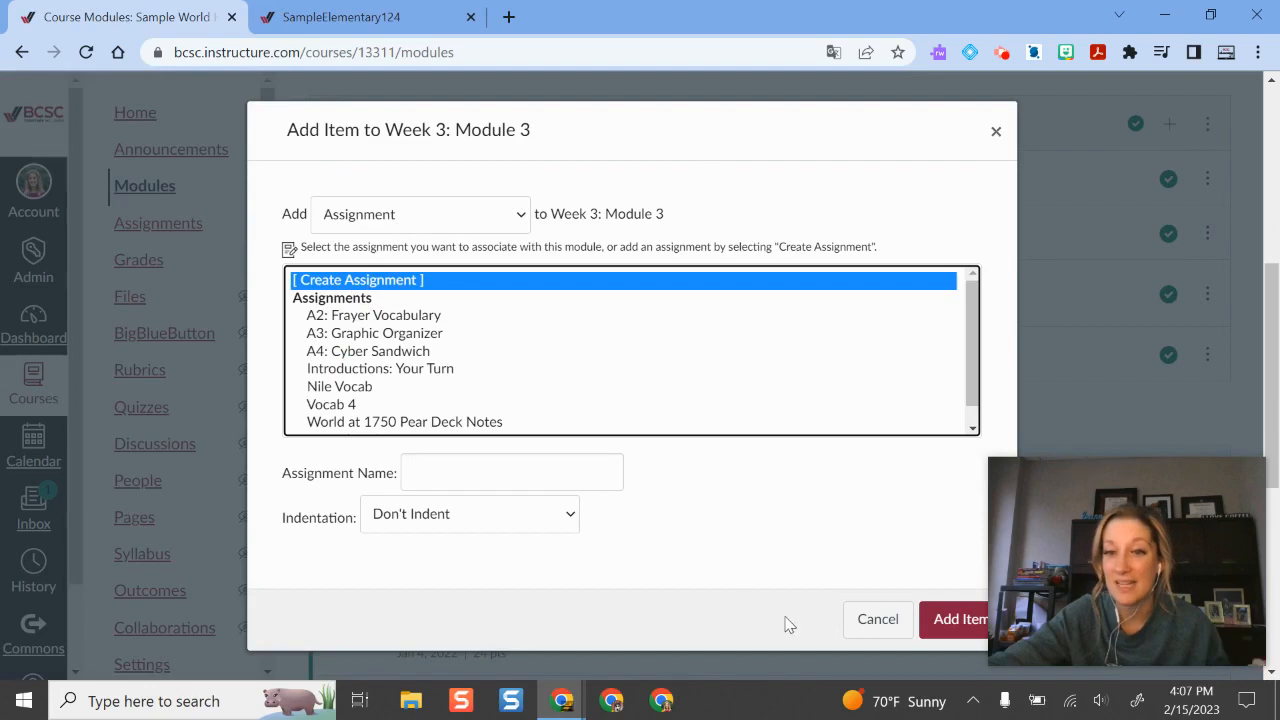
left_click(872, 630)
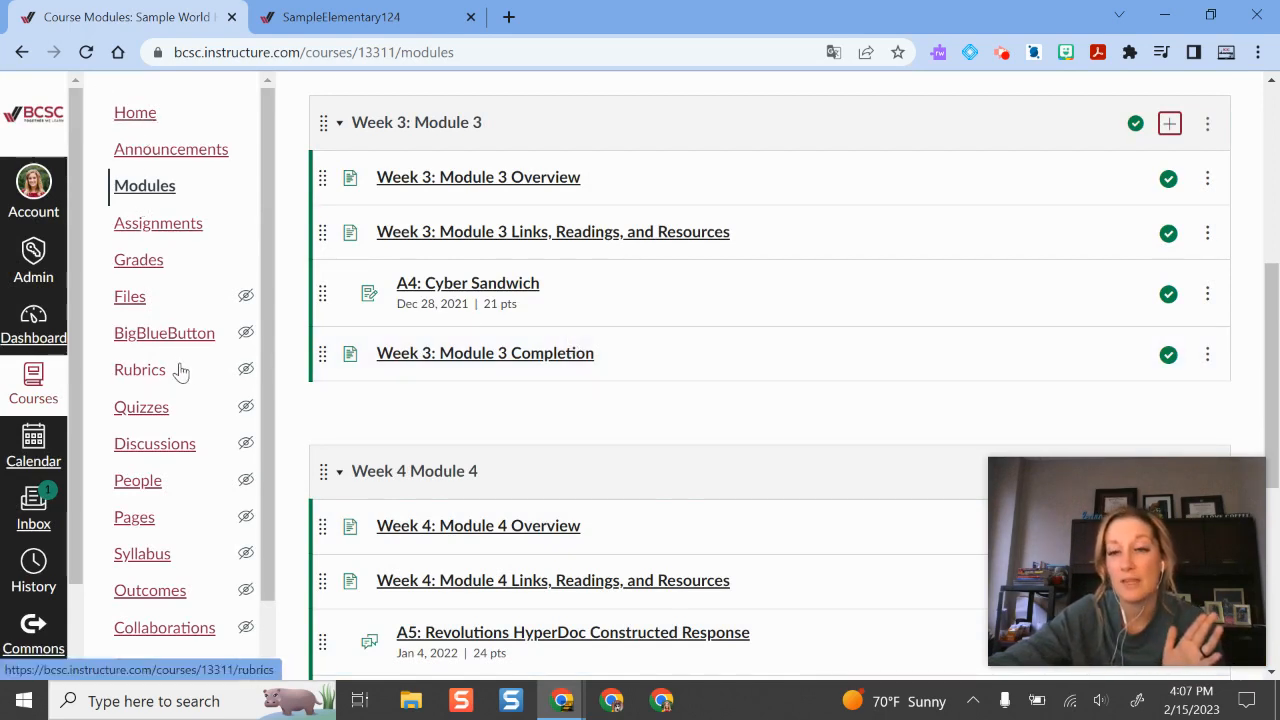
Start a new assignment from the Assignments page of the Sample World History Training Course.
scroll(421, 289, "up", 4)
scroll(421, 289, "up", 1)
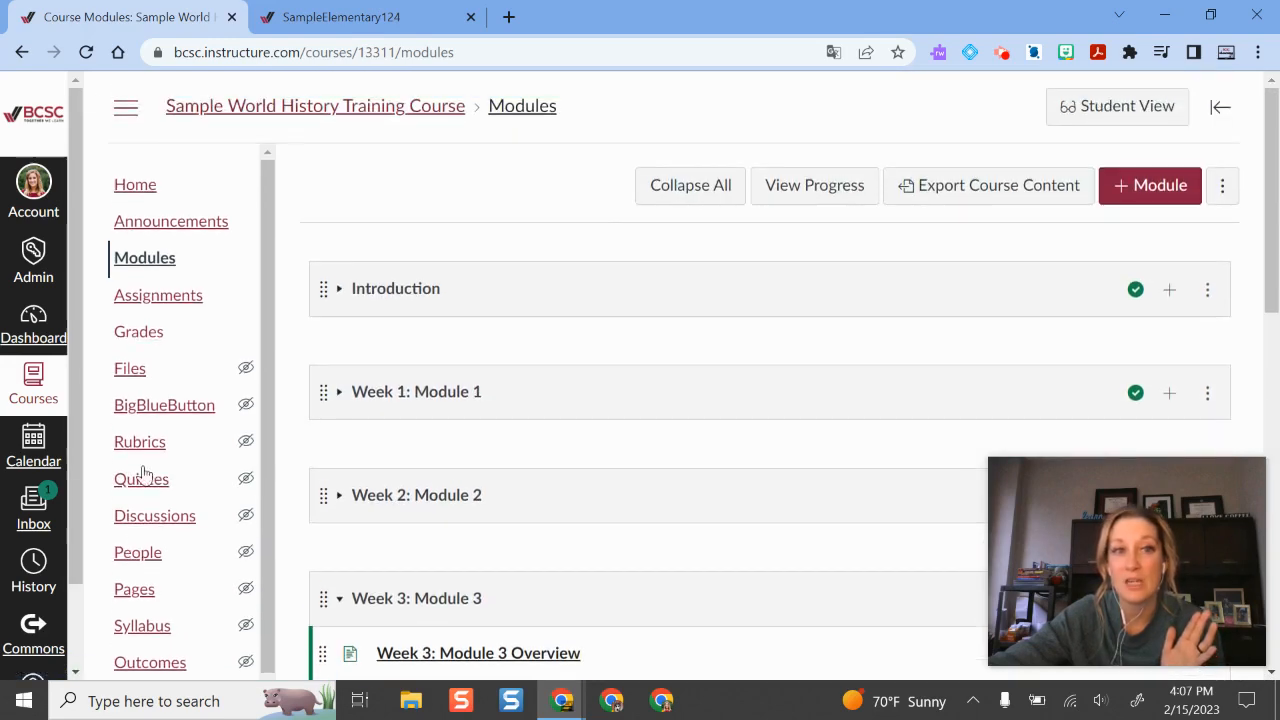
left_click(127, 117)
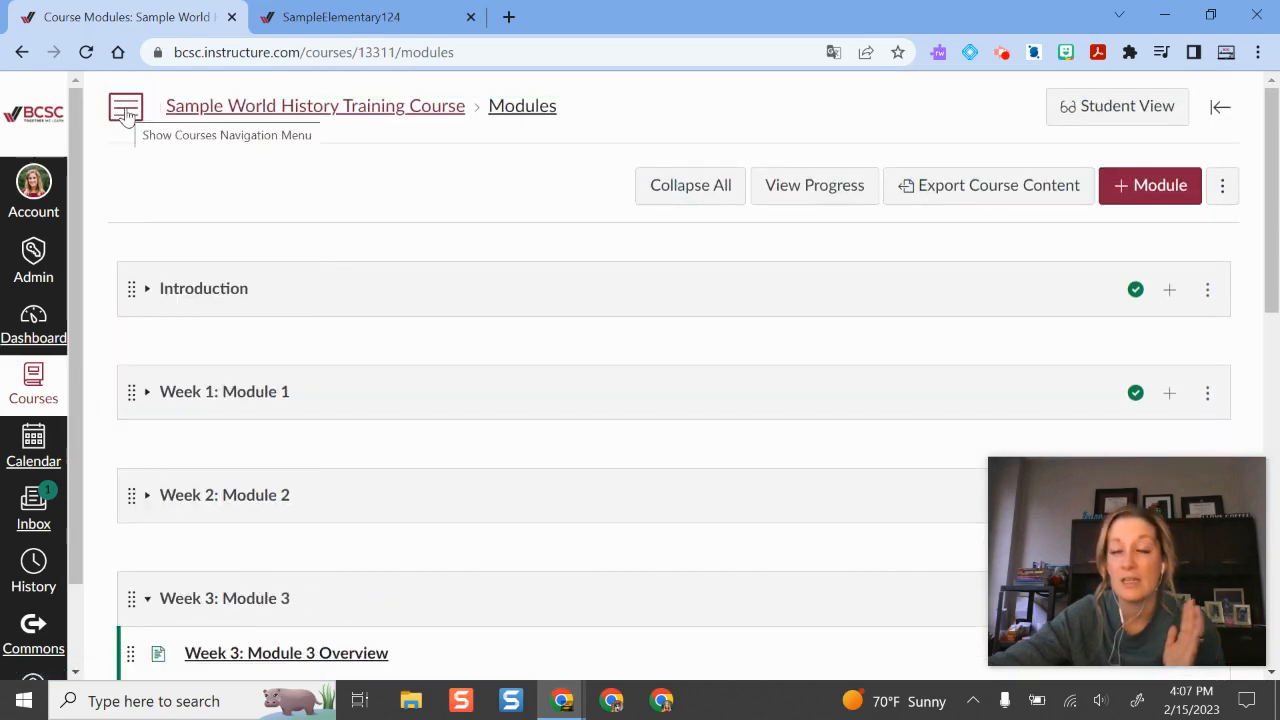
left_click(126, 110)
left_click(178, 298)
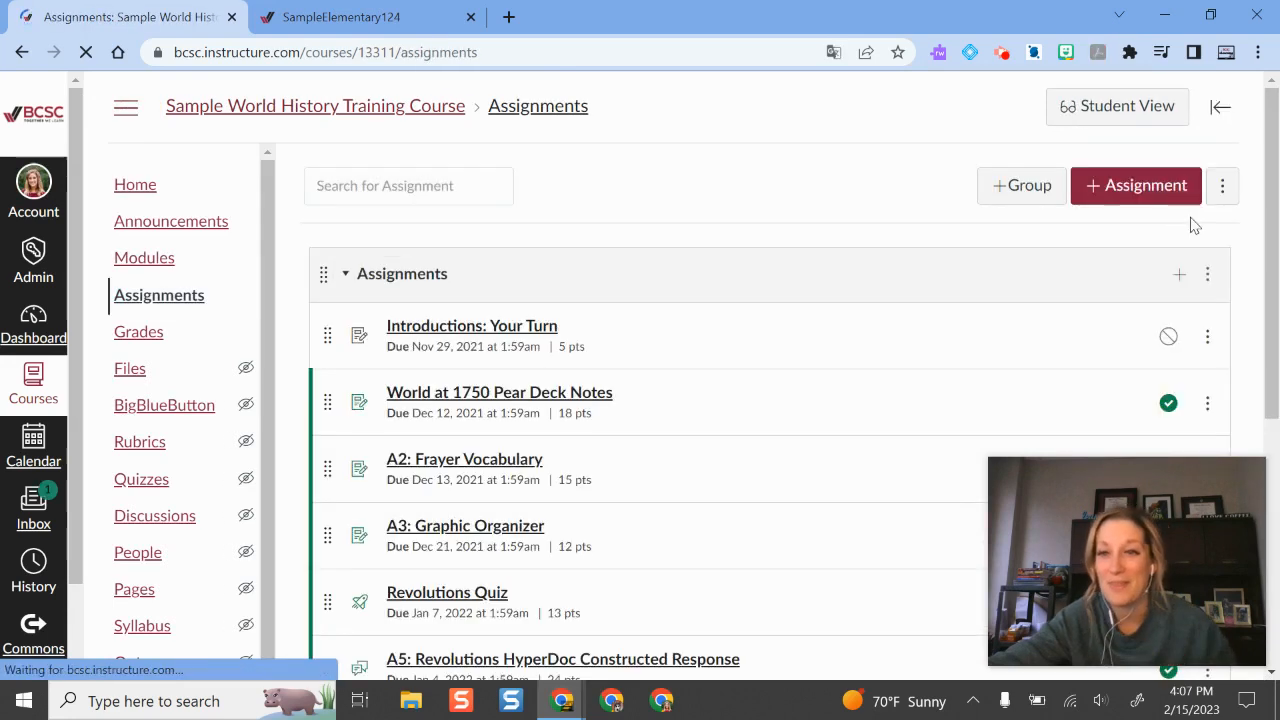
left_click(1137, 196)
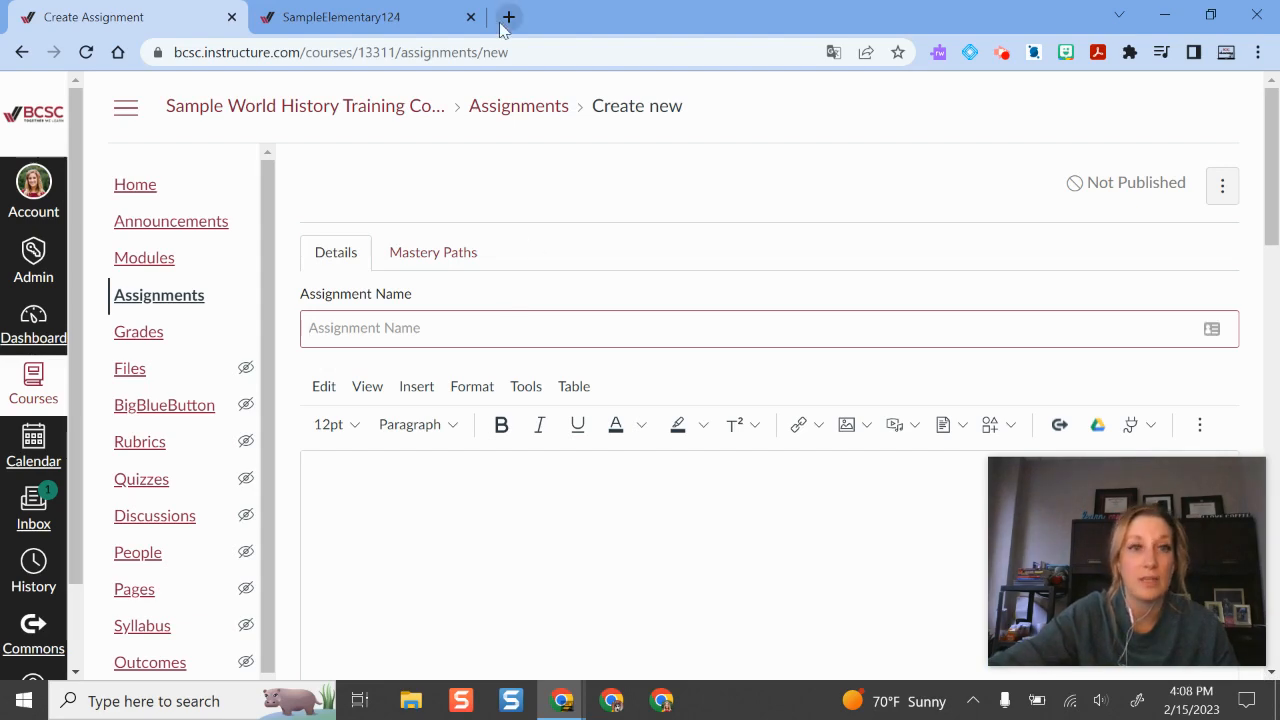
Switch to the SampleElementary124 course and examine the create-assignment option of its Science: Endangered Species module, then cancel.
left_click(390, 12)
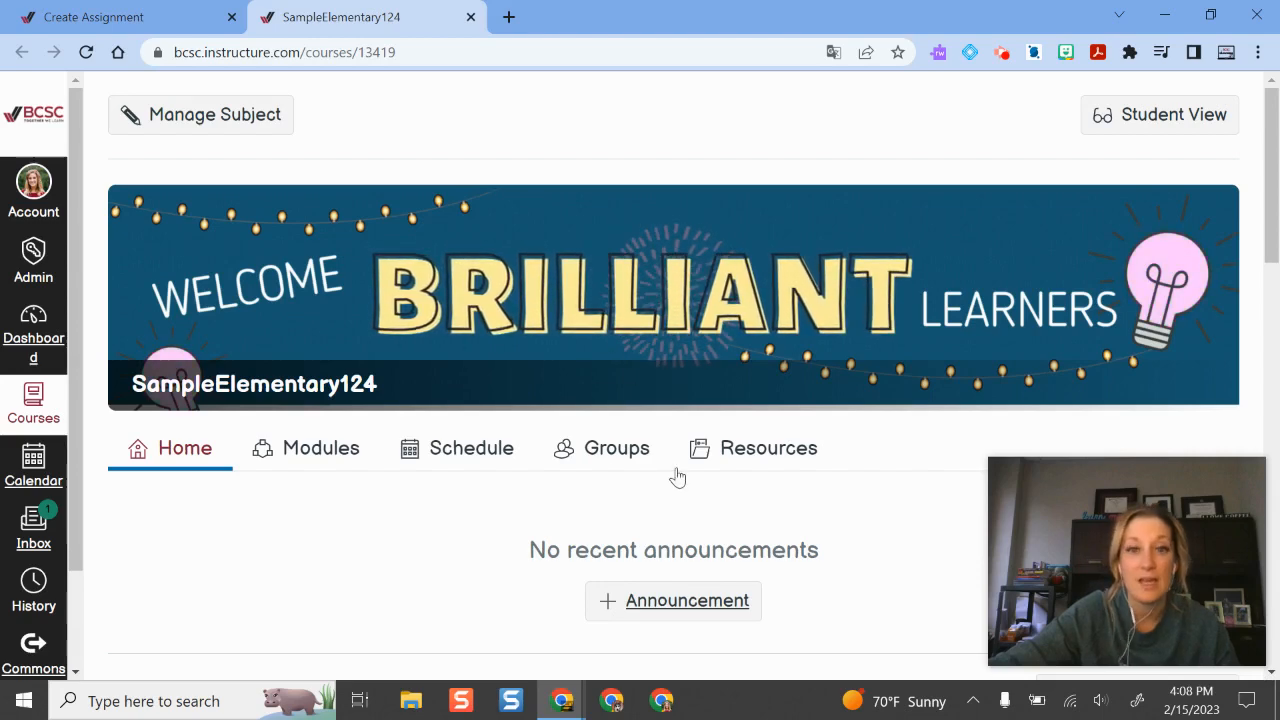
scroll(690, 450, "down", 4)
scroll(327, 384, "up", 4)
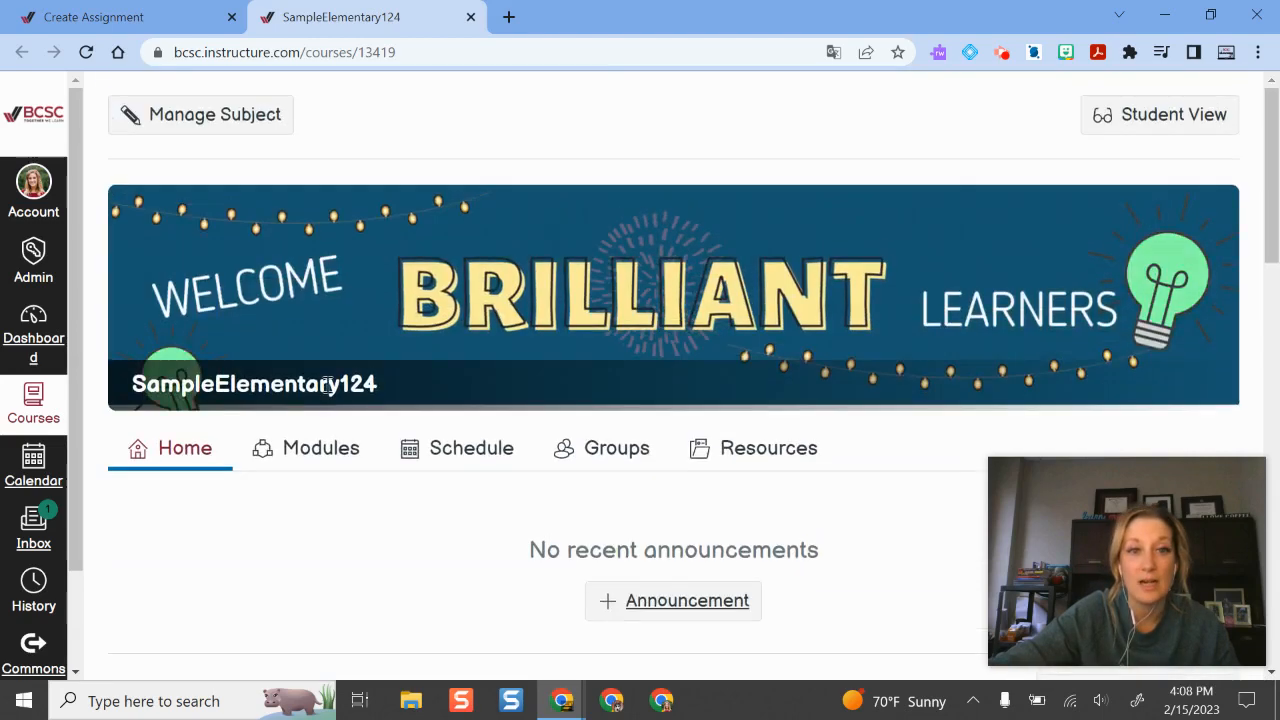
left_click(322, 458)
scroll(985, 398, "down", 2)
scroll(985, 398, "down", 3)
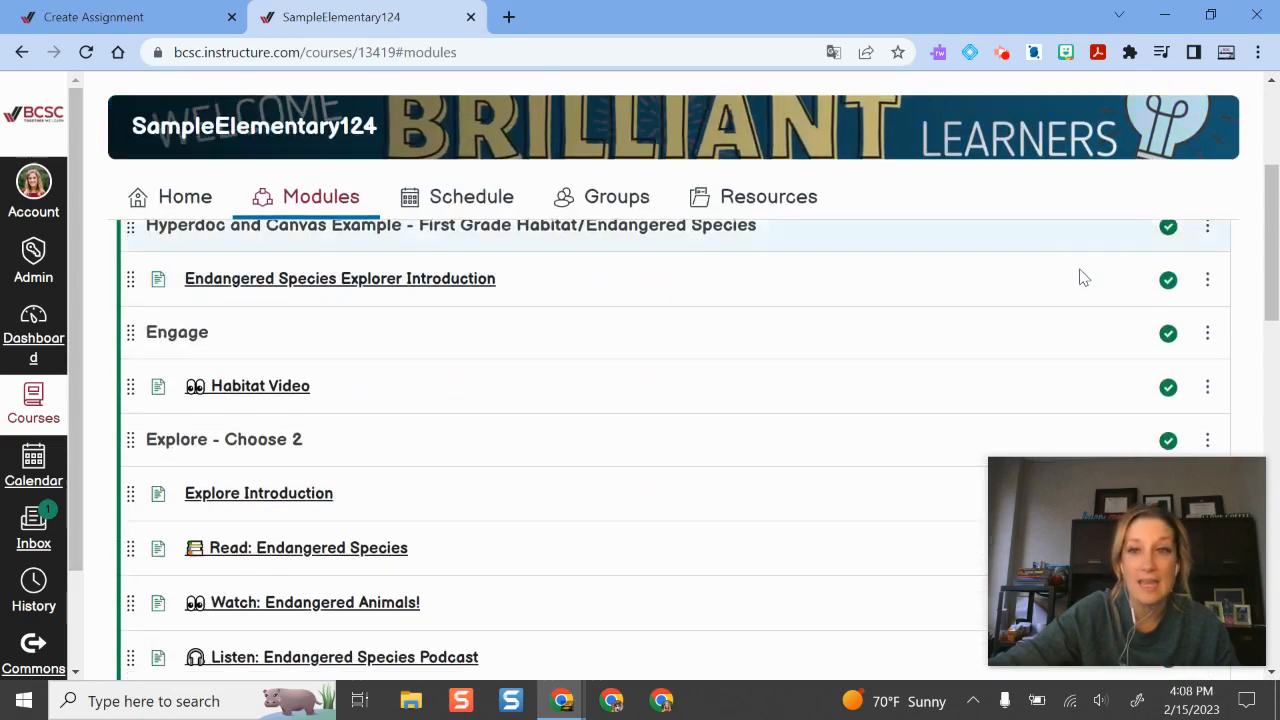
scroll(1080, 277, "up", 1)
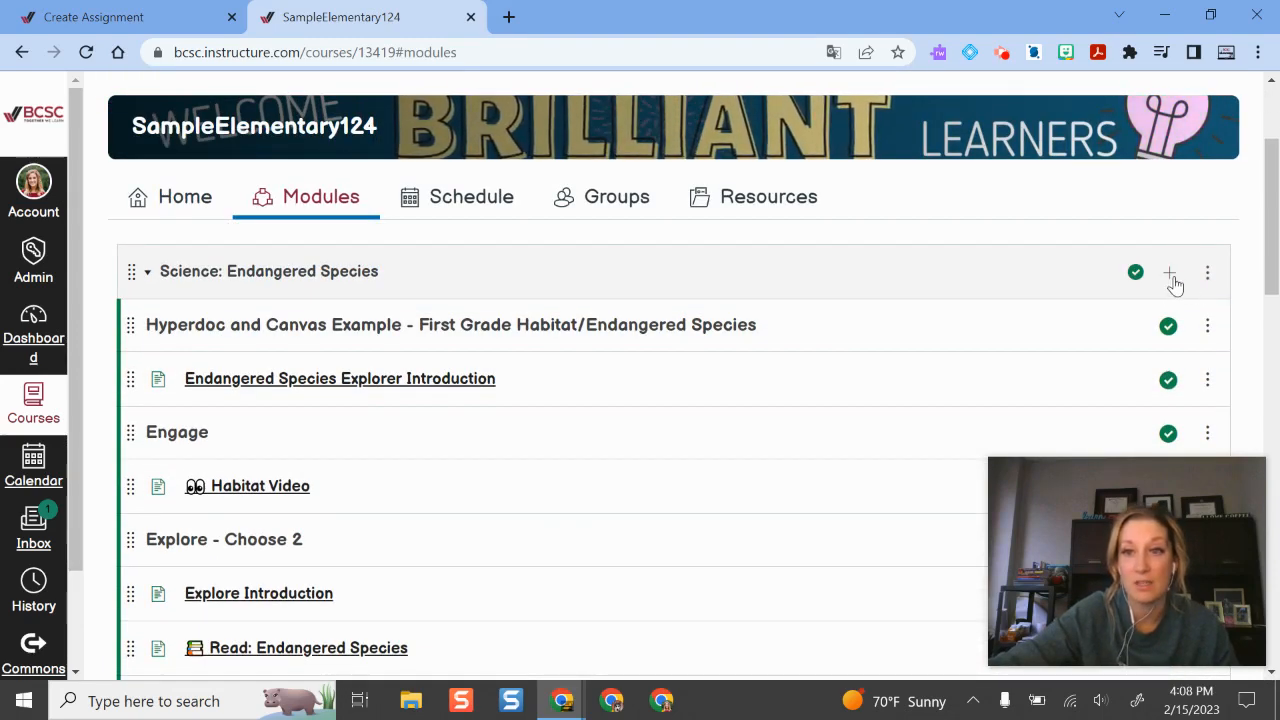
left_click(1170, 276)
left_click(371, 281)
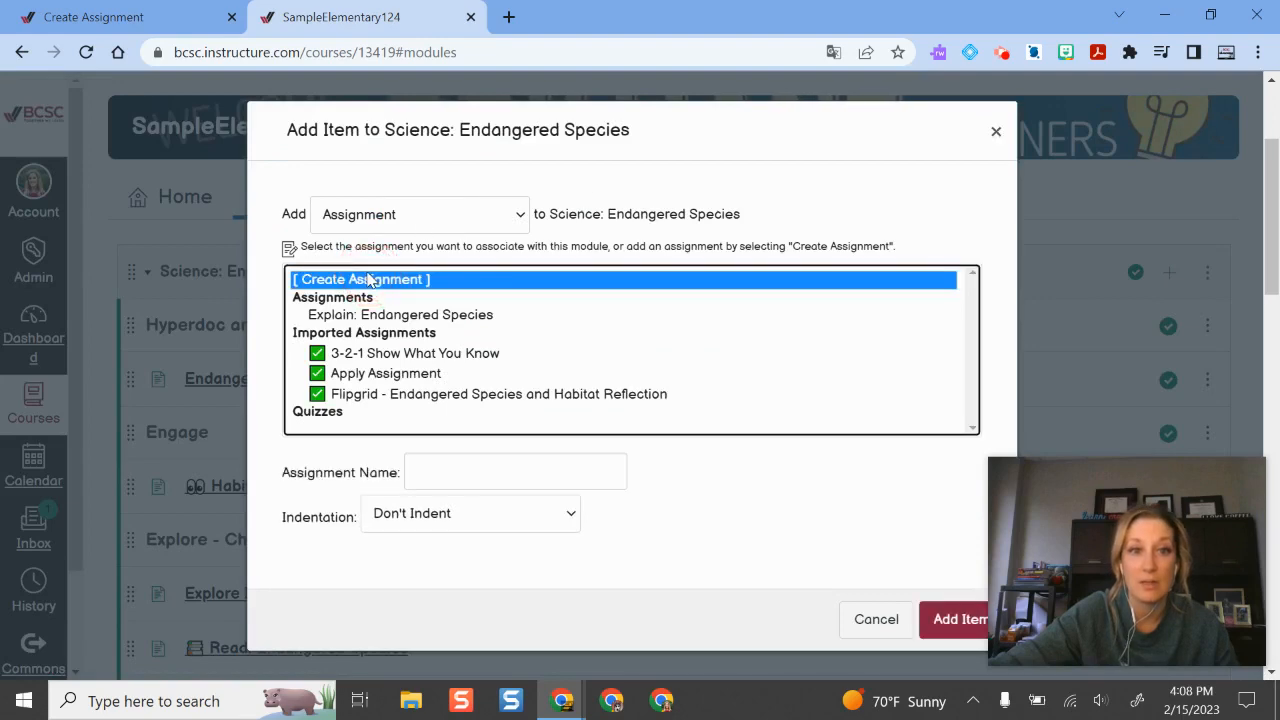
left_click(862, 621)
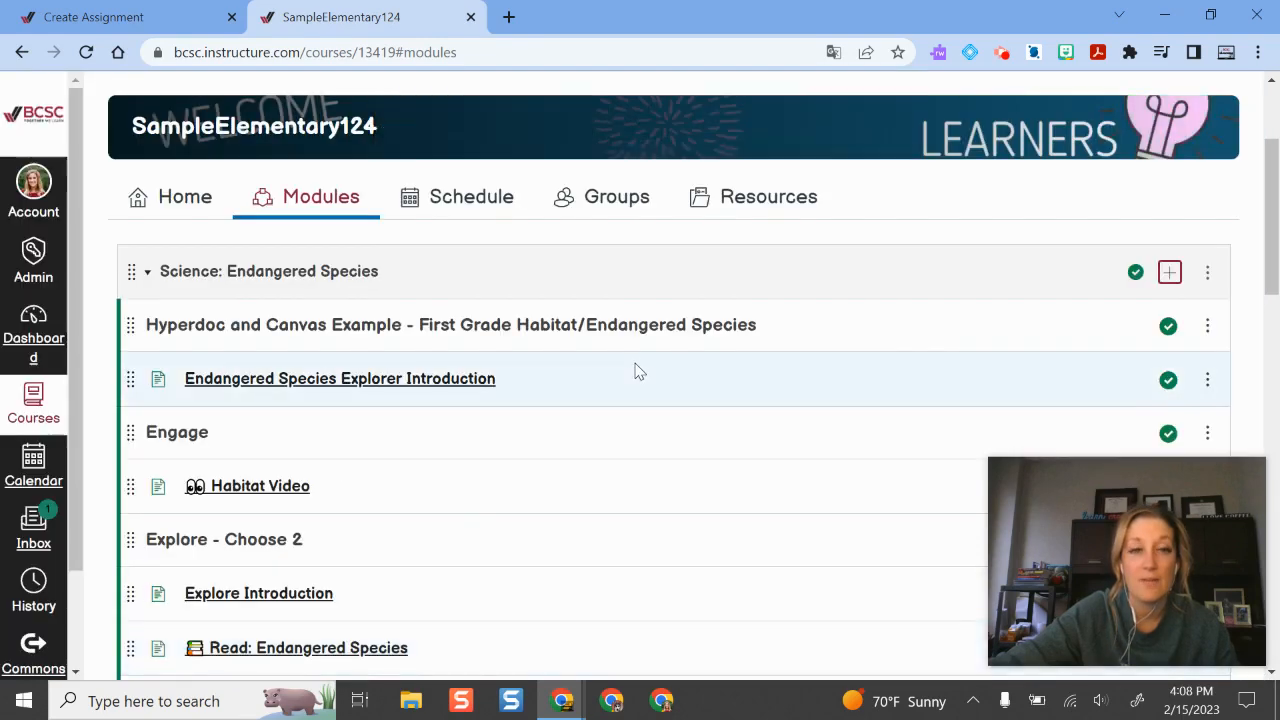
Go to the subject management area of SampleElementary124 and start a new assignment from its Assignments page.
scroll(634, 366, "up", 4)
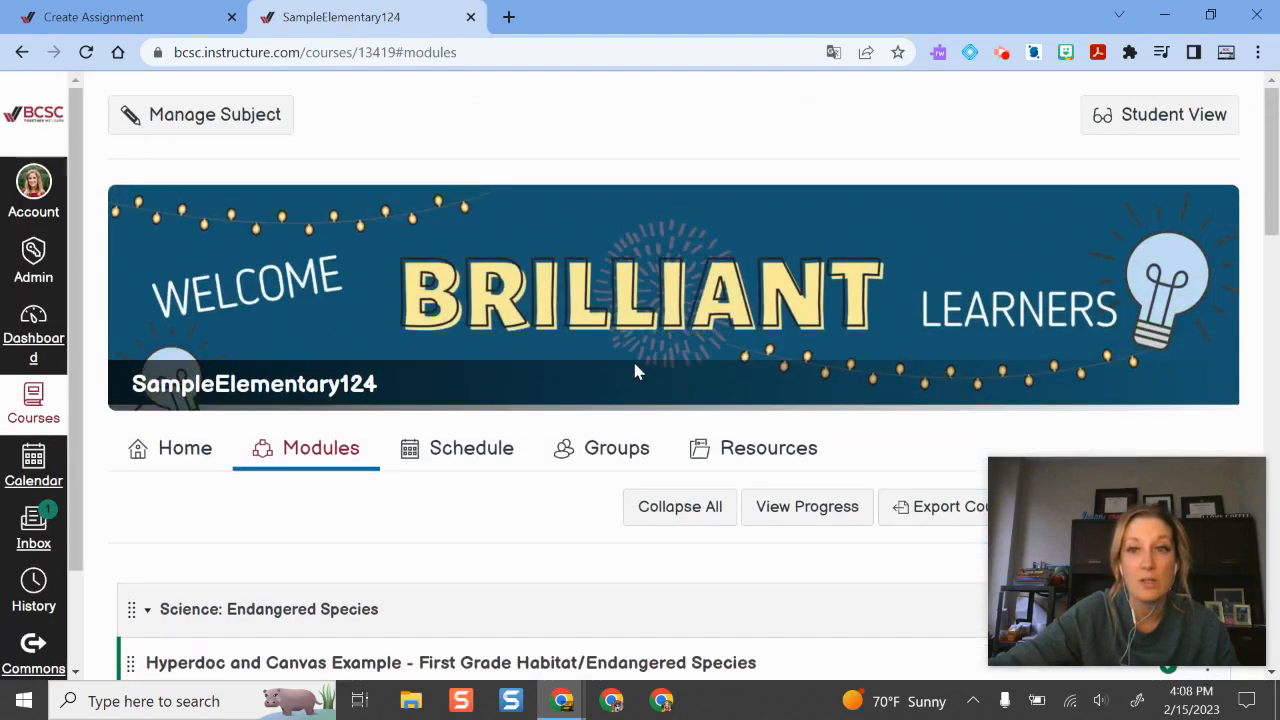
left_click(281, 112)
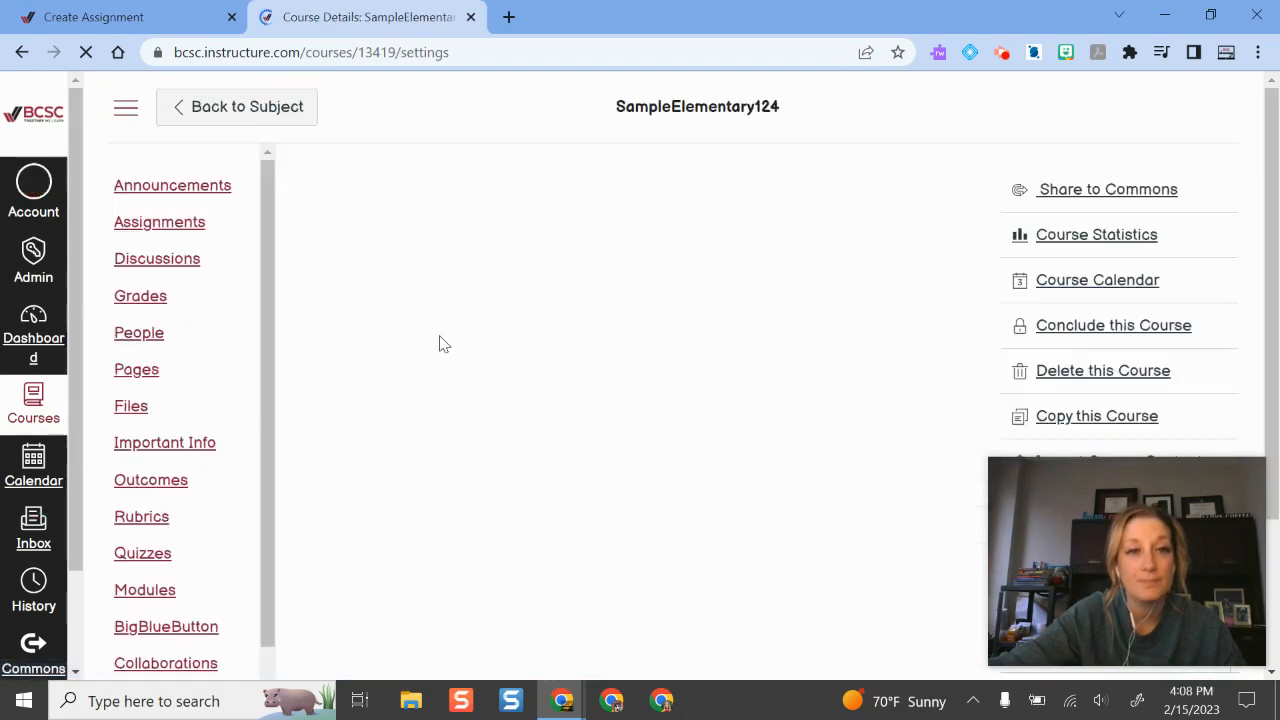
left_click(163, 224)
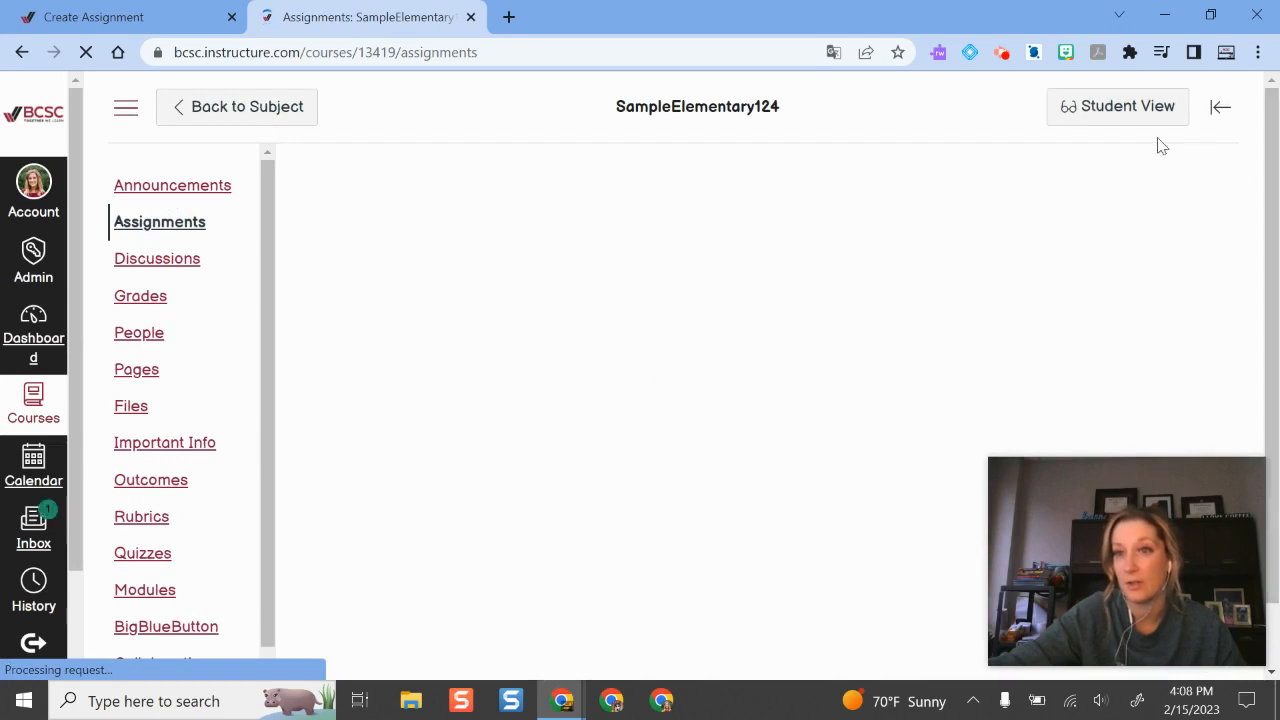
left_click(1145, 186)
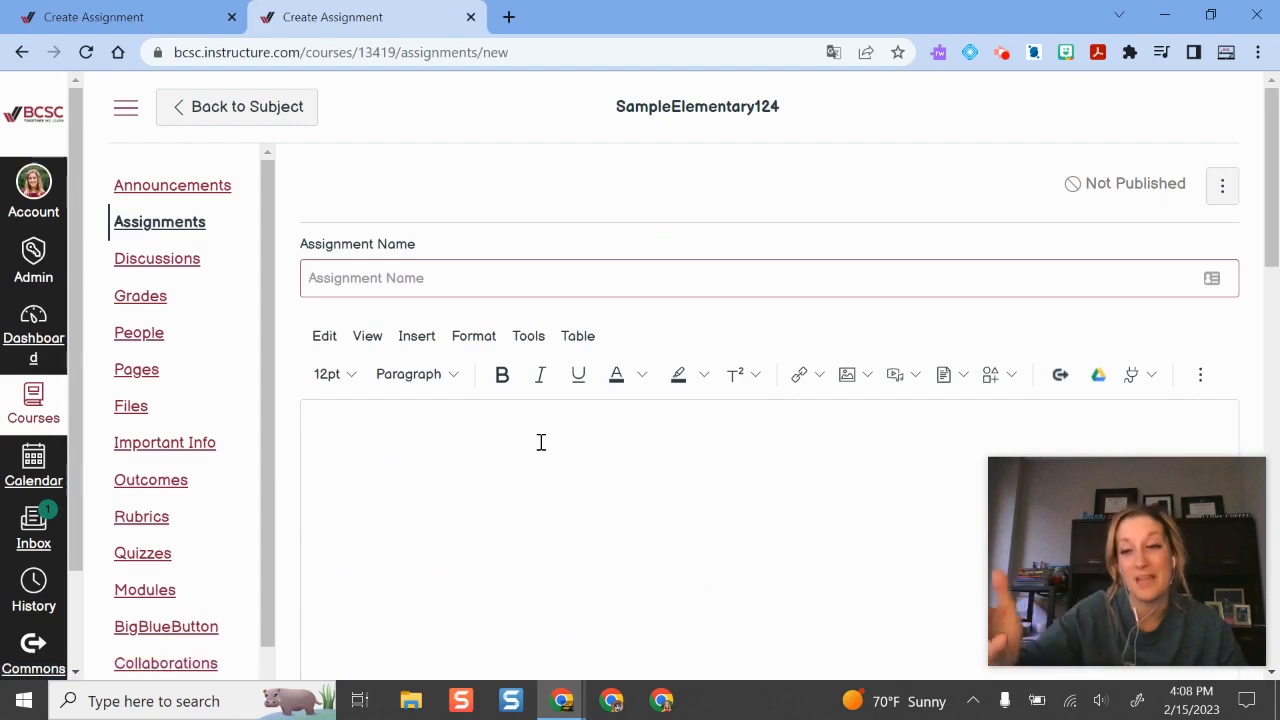
Return to the World History course's new assignment form and examine its Mastery Paths settings, then go back to the details.
left_click(168, 9)
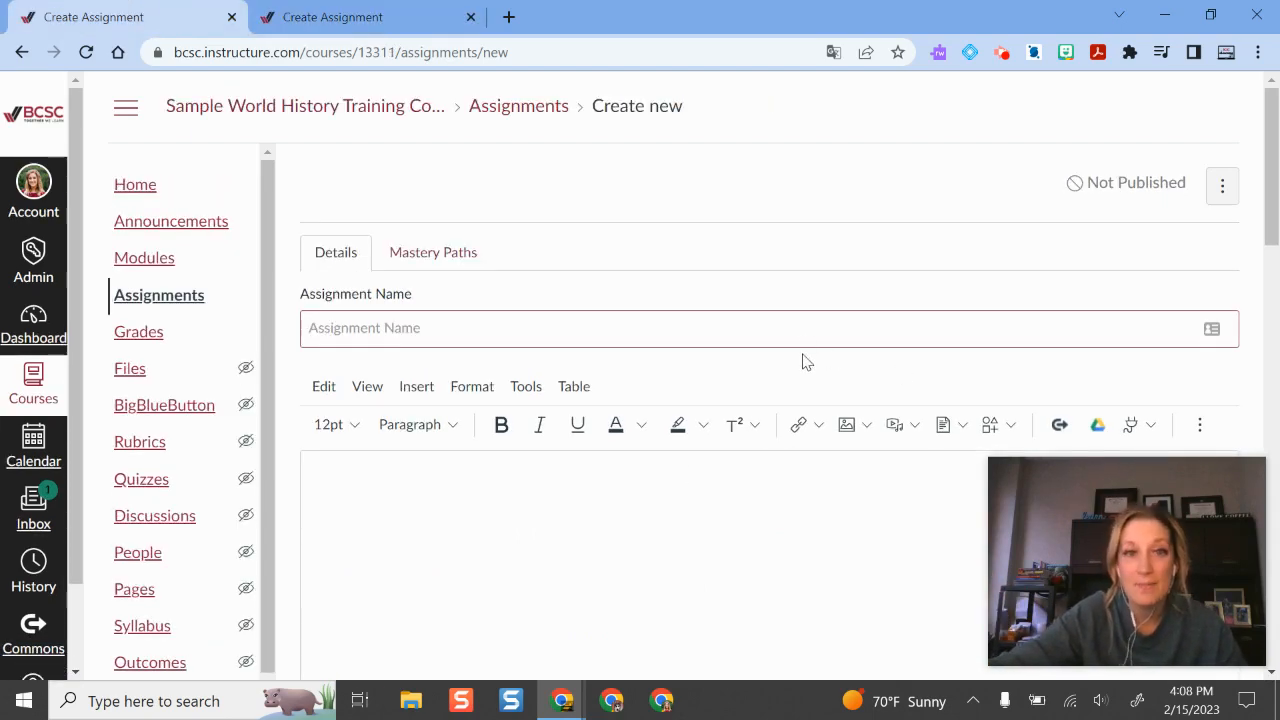
scroll(802, 357, "down", 2)
scroll(800, 354, "up", 2)
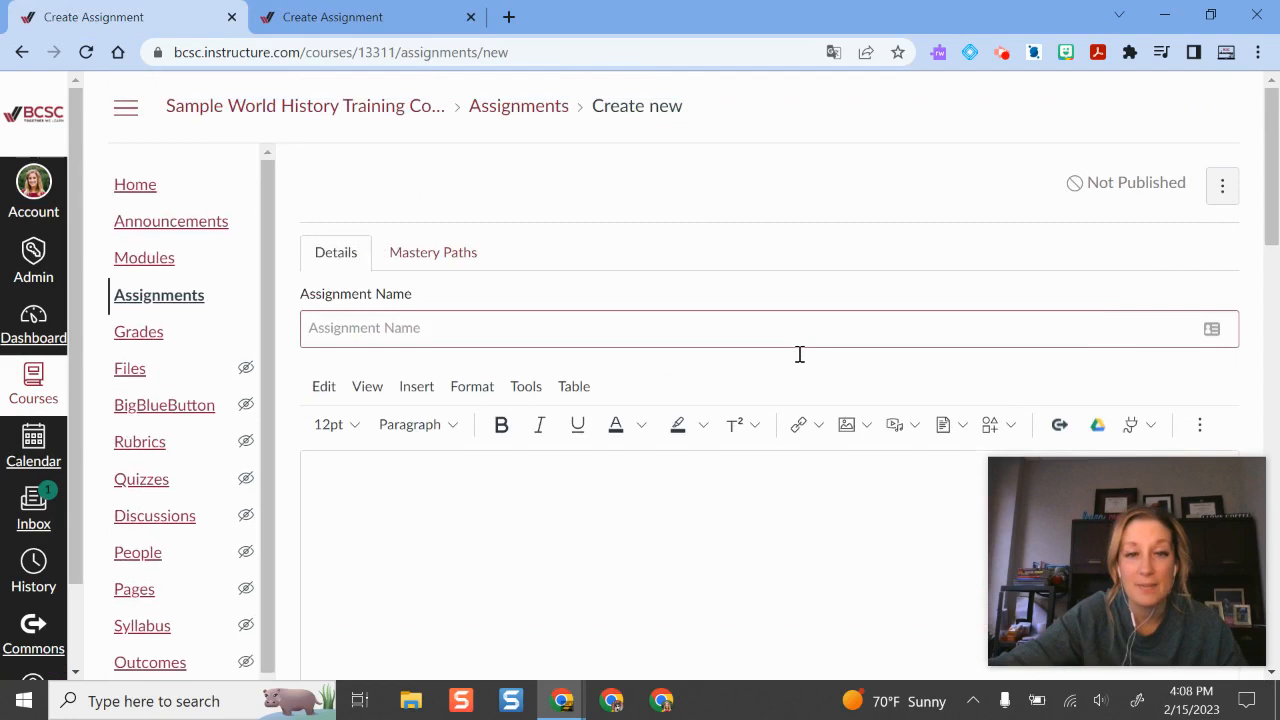
left_click(440, 252)
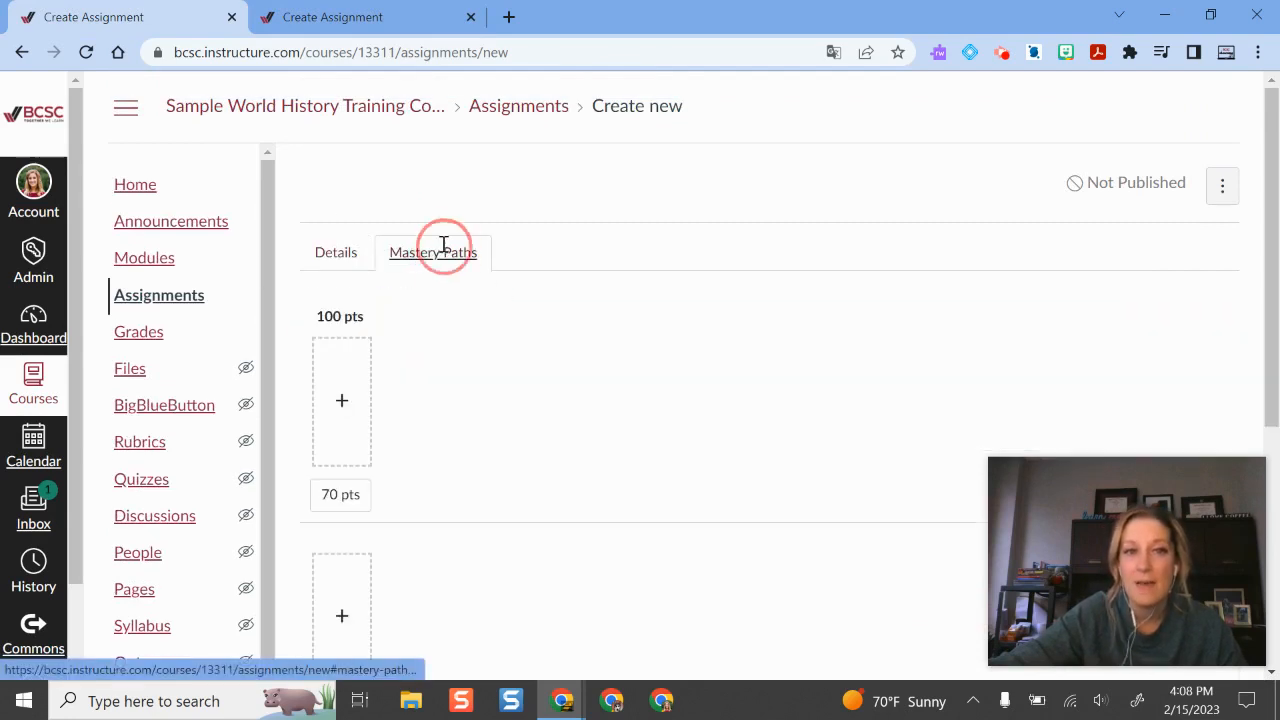
scroll(695, 480, "down", 2)
scroll(686, 460, "down", 2)
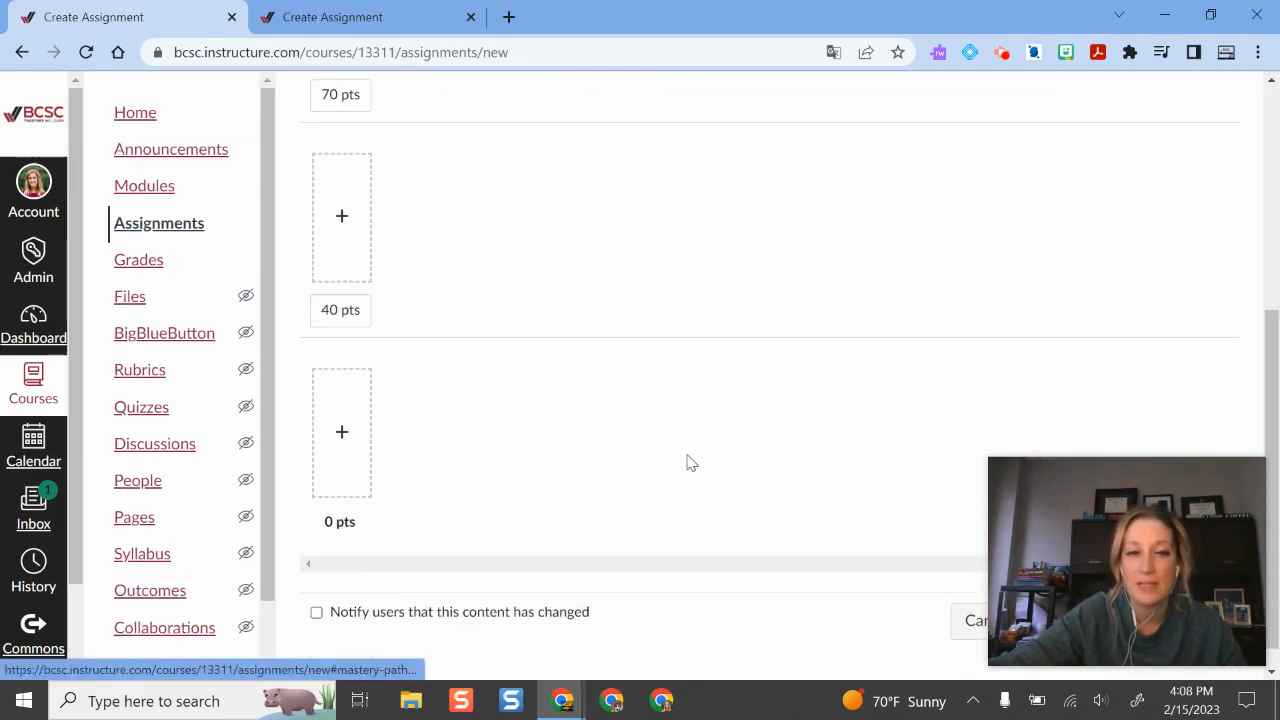
scroll(686, 460, "up", 5)
left_click(350, 254)
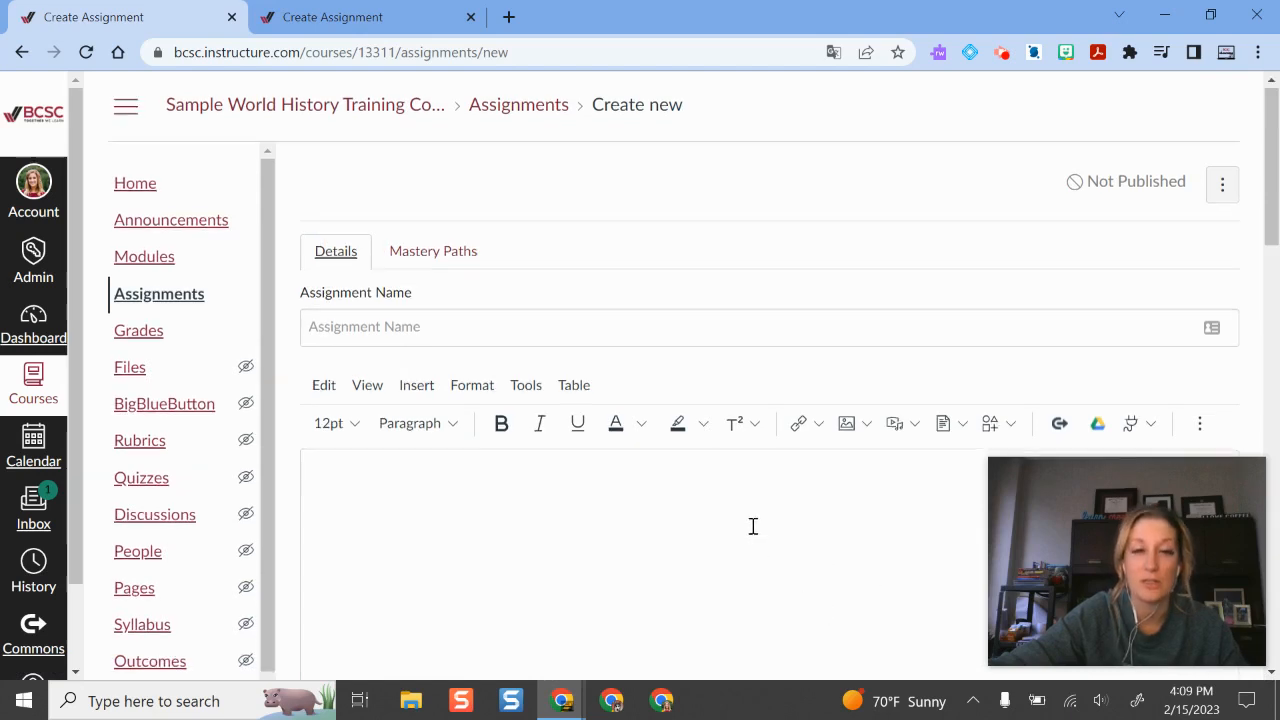
Name the assignment "My Sample Assignment for Training" and enter the instructions "Be sure to add your source citations.".
scroll(751, 526, "down", 1)
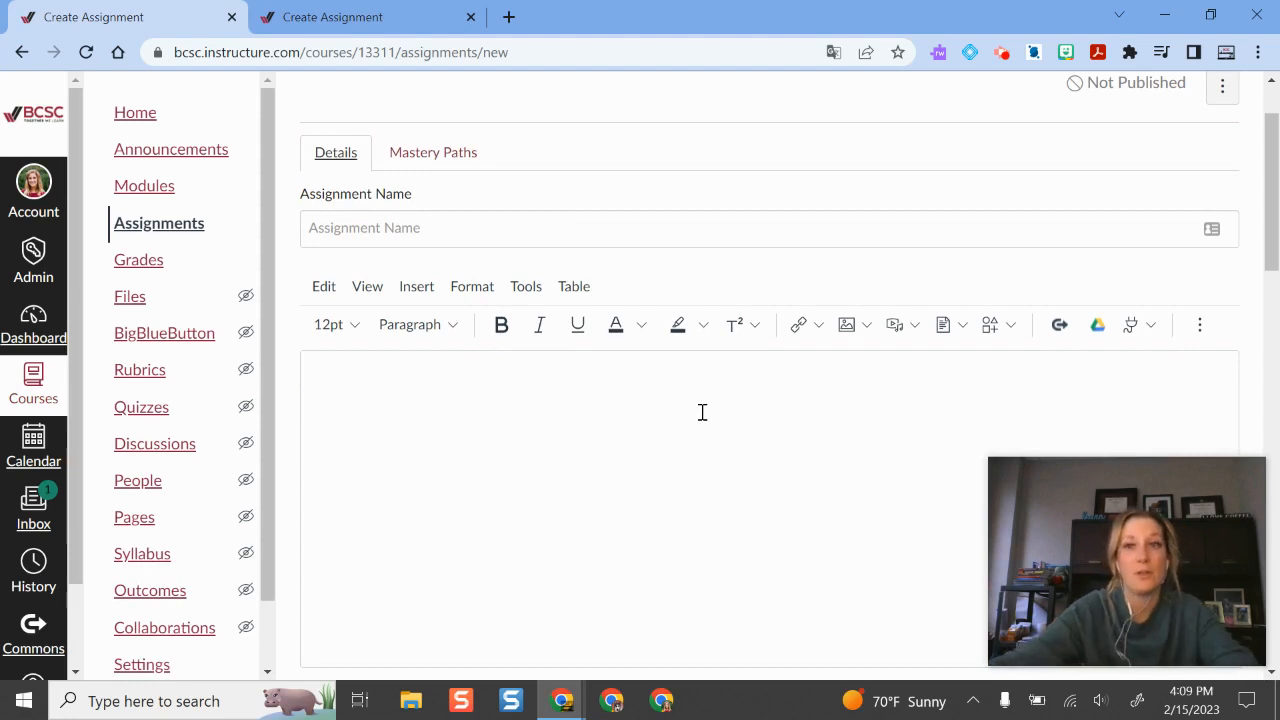
left_click(456, 231)
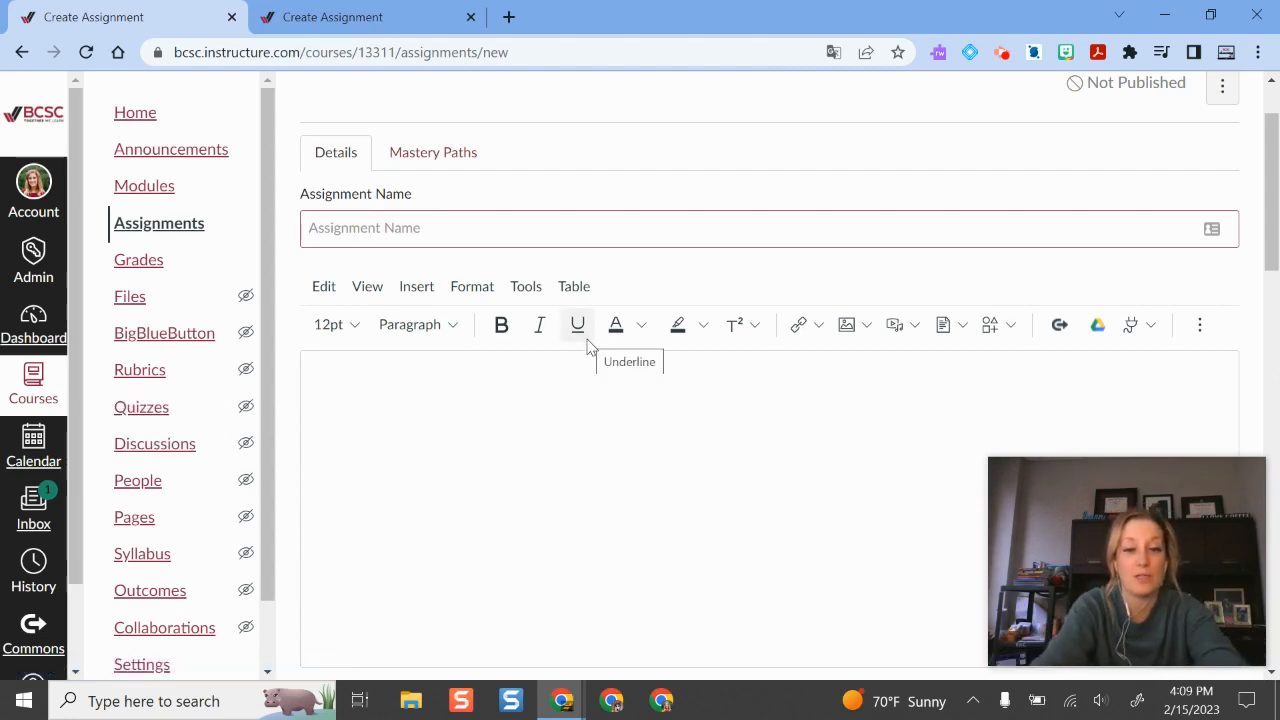
type("My Sample As")
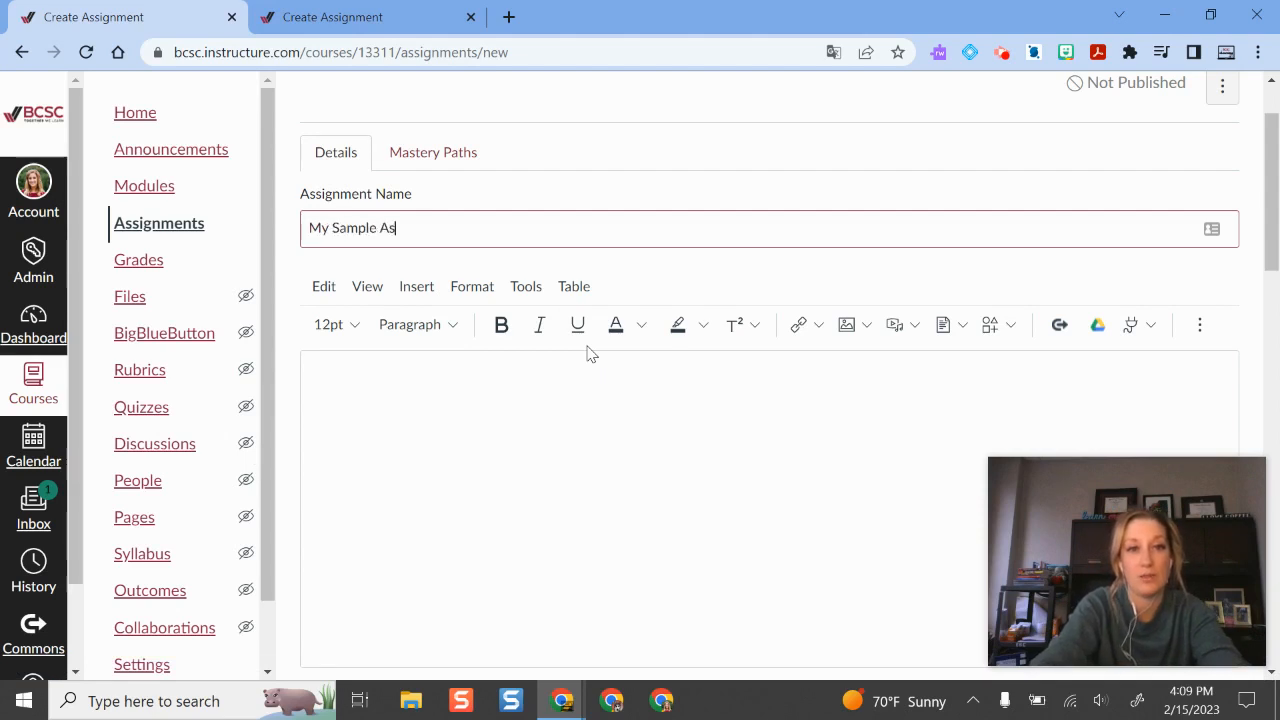
type("signment for Training")
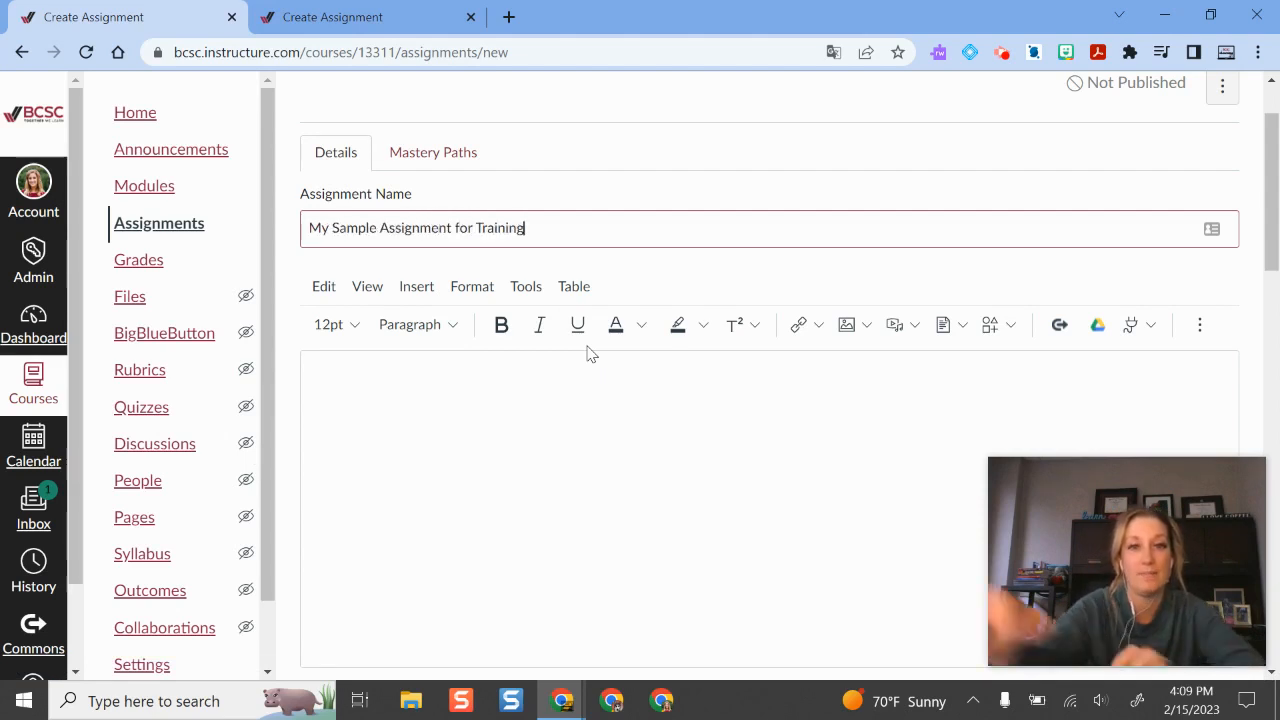
left_click(654, 431)
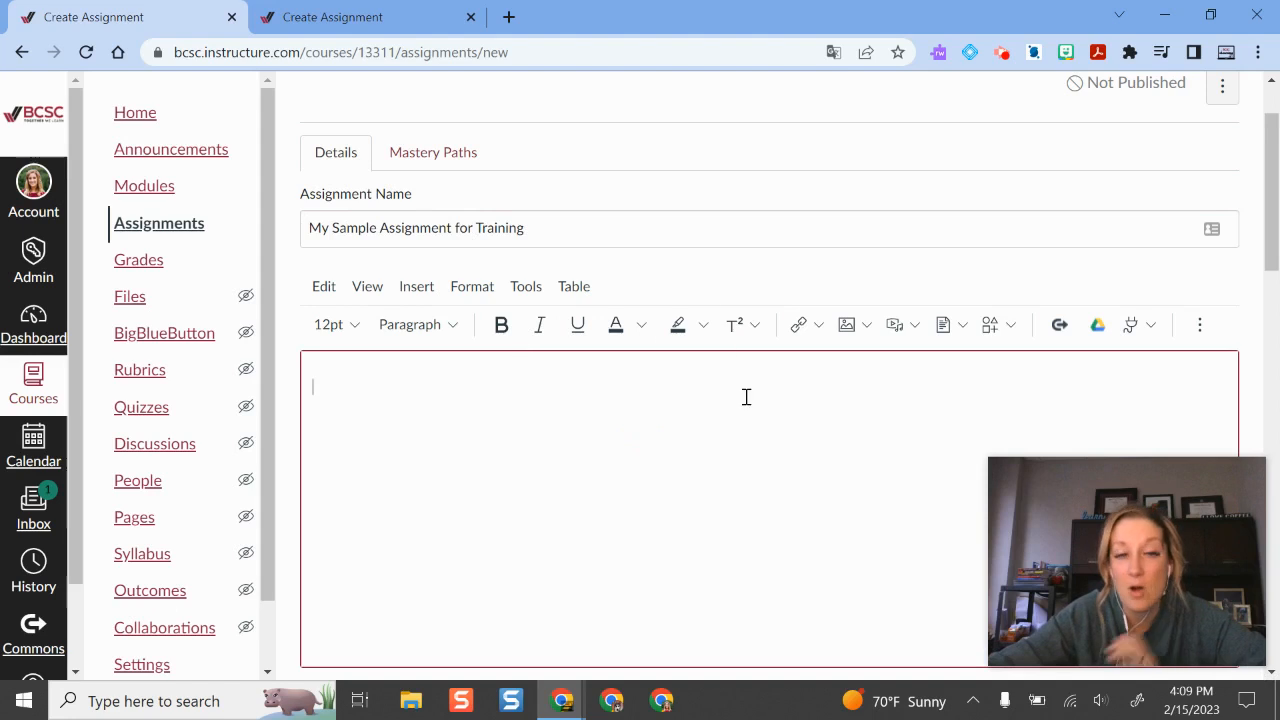
type("Be sure to add your source citations.")
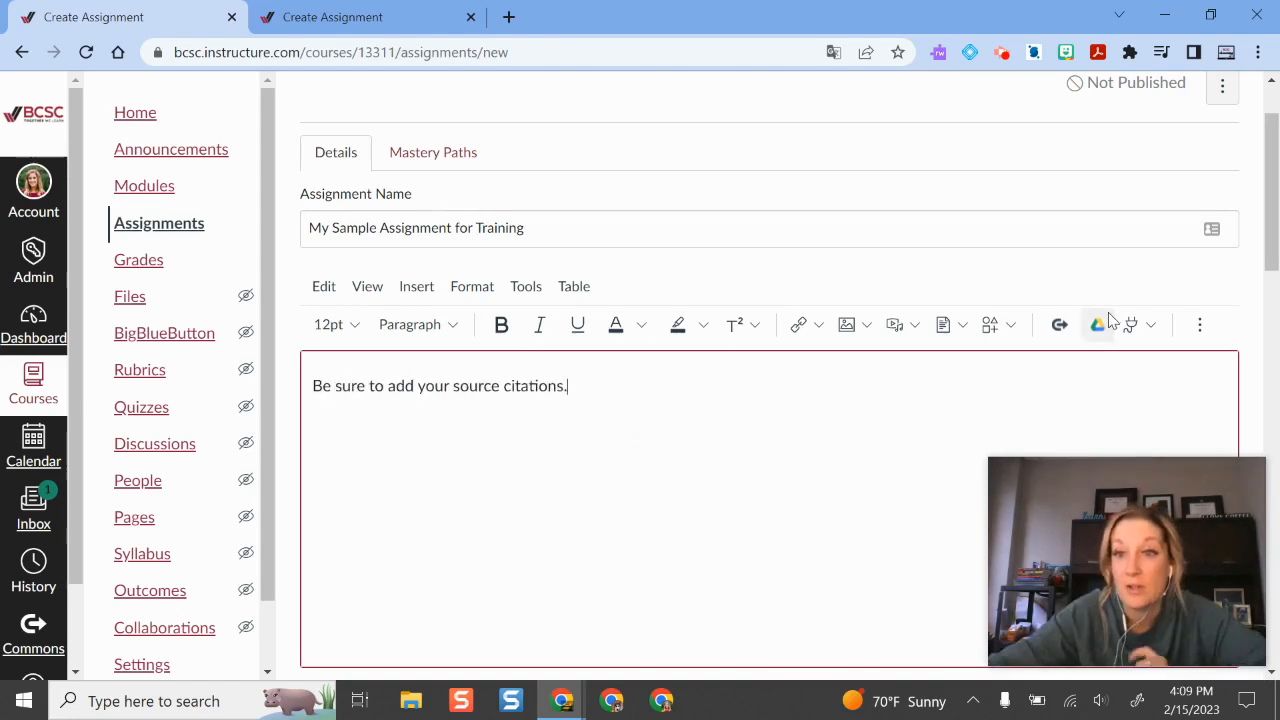
View the full list of apps available for the assignment's instructions, then close it and return to the form.
left_click(1154, 326)
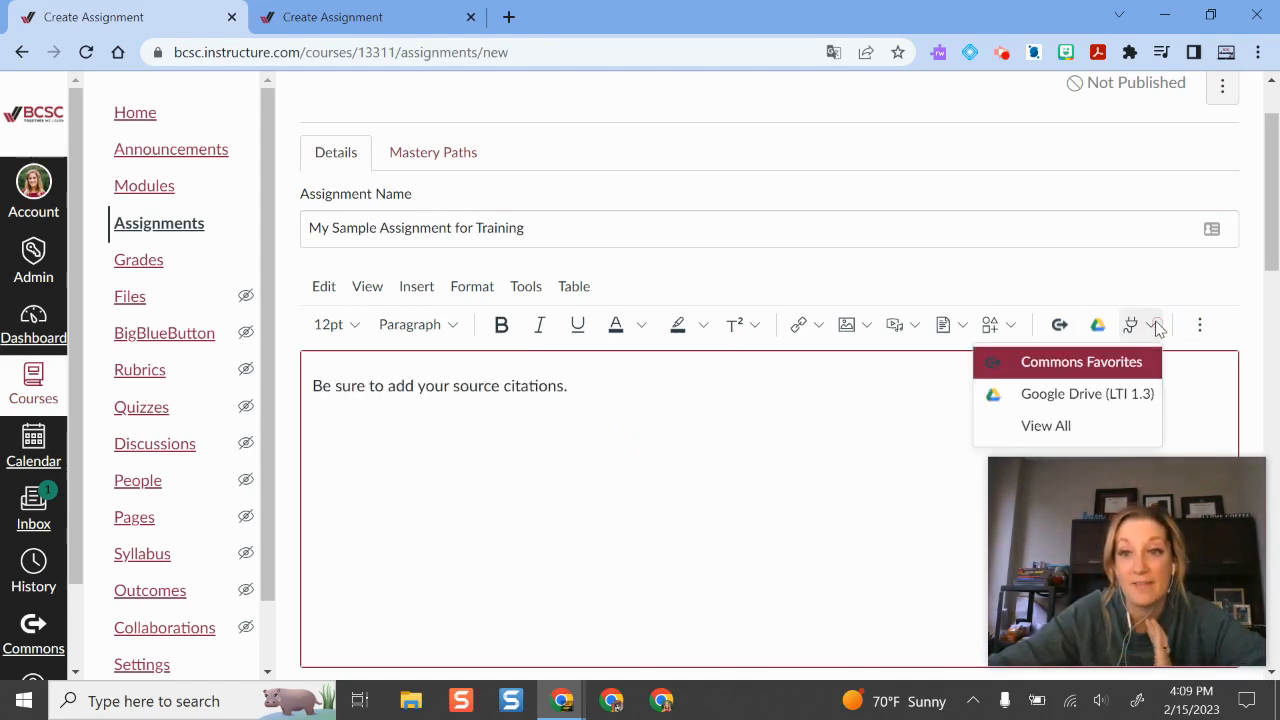
left_click(1066, 427)
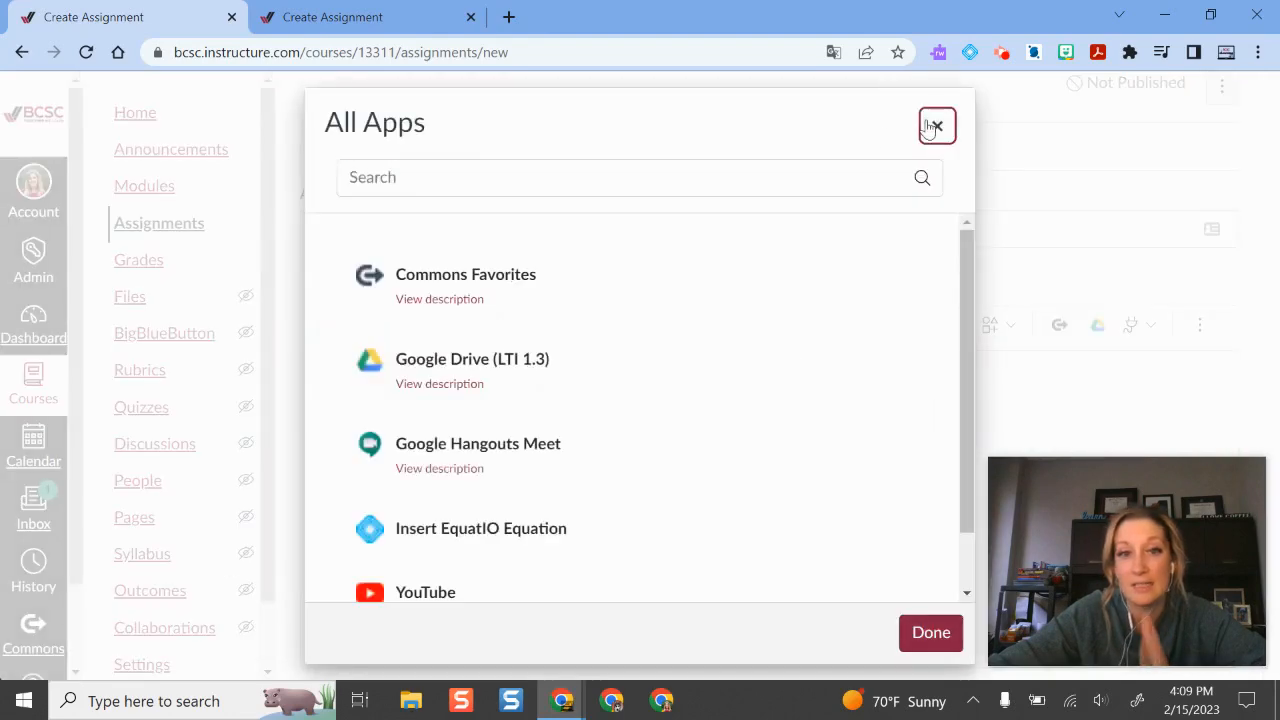
left_click(937, 130)
left_click(737, 414)
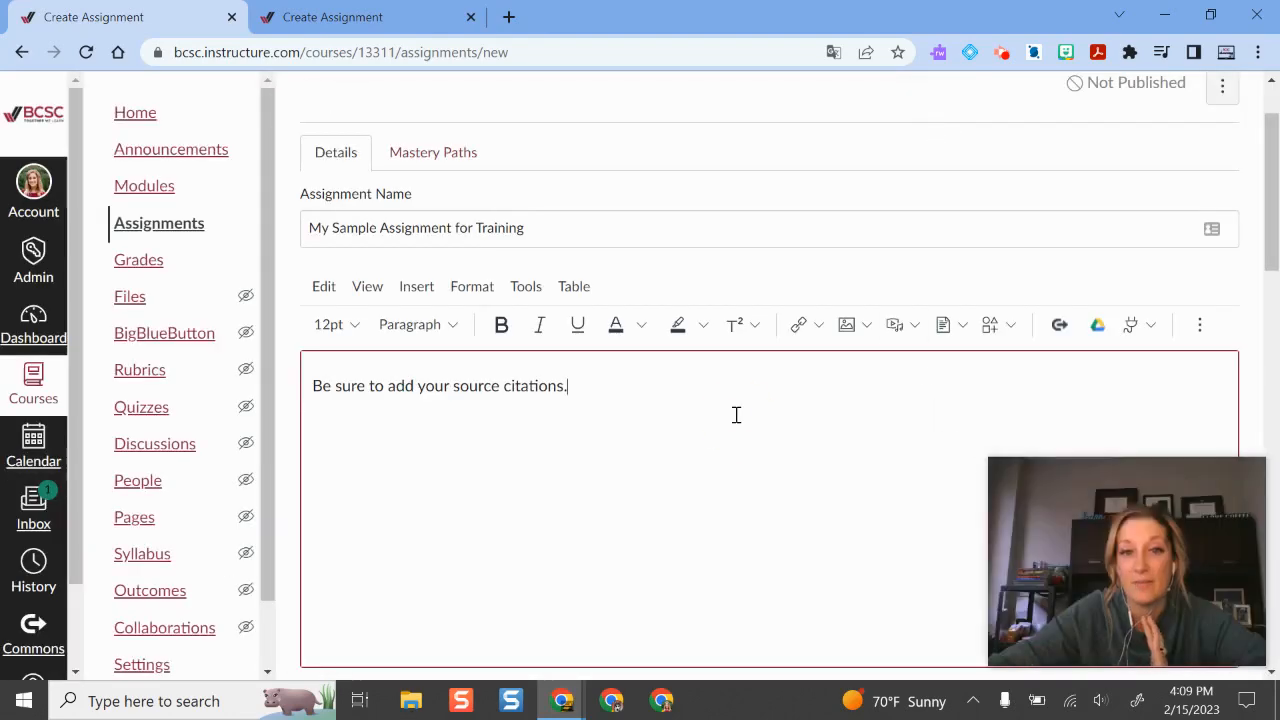
left_click(680, 401)
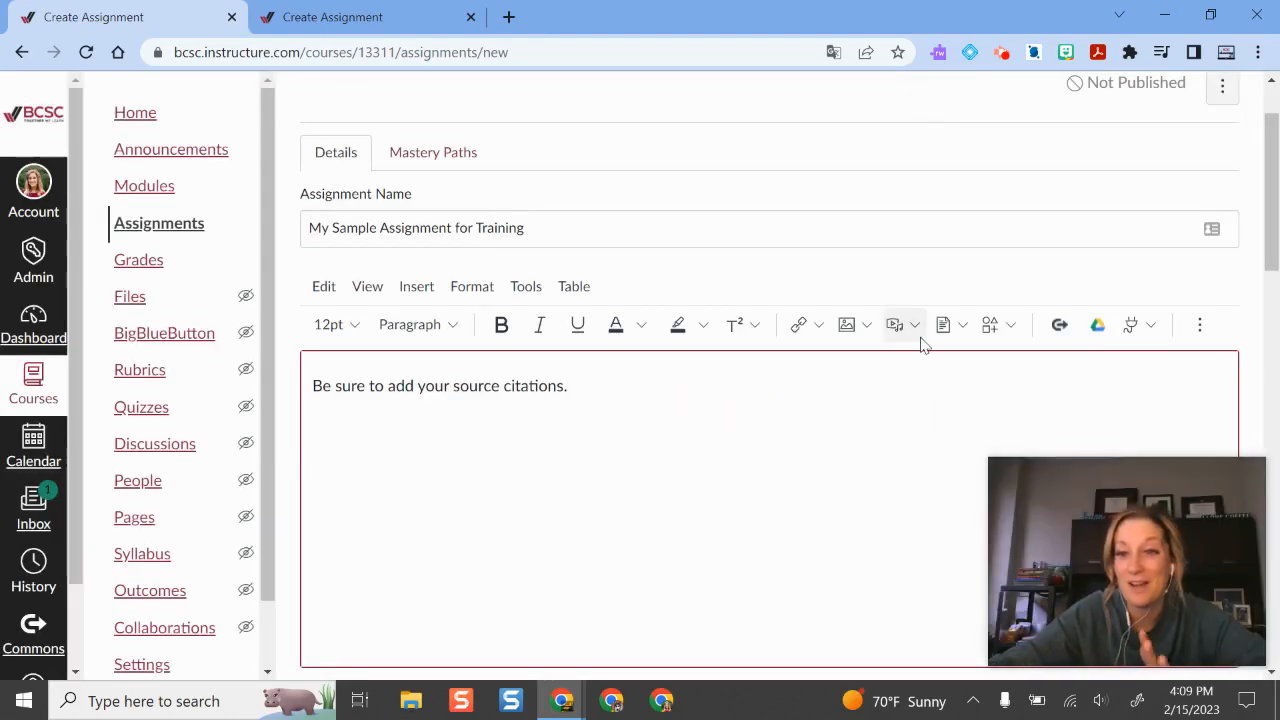
left_click_drag(1272, 240, 1274, 307)
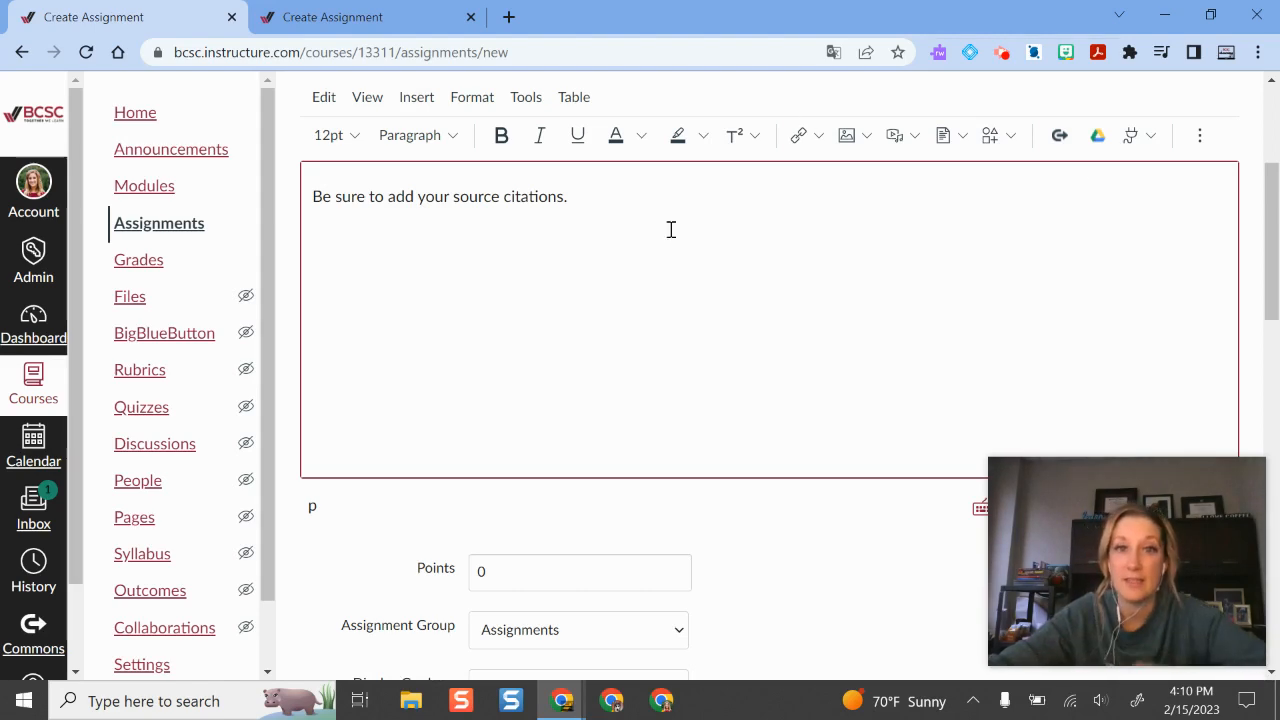
Open the Google Drive file picker for the assignment's instructions, then close it and return to the instructions text.
left_click(1097, 135)
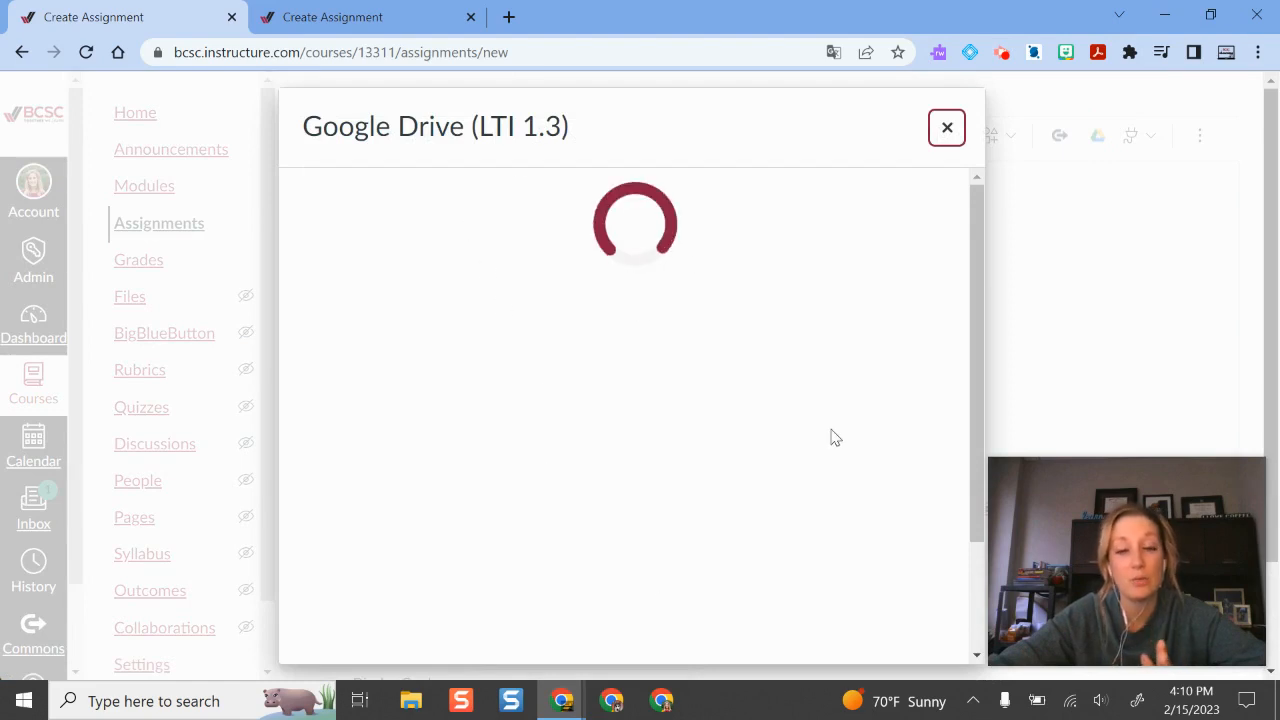
left_click(947, 127)
left_click(737, 180)
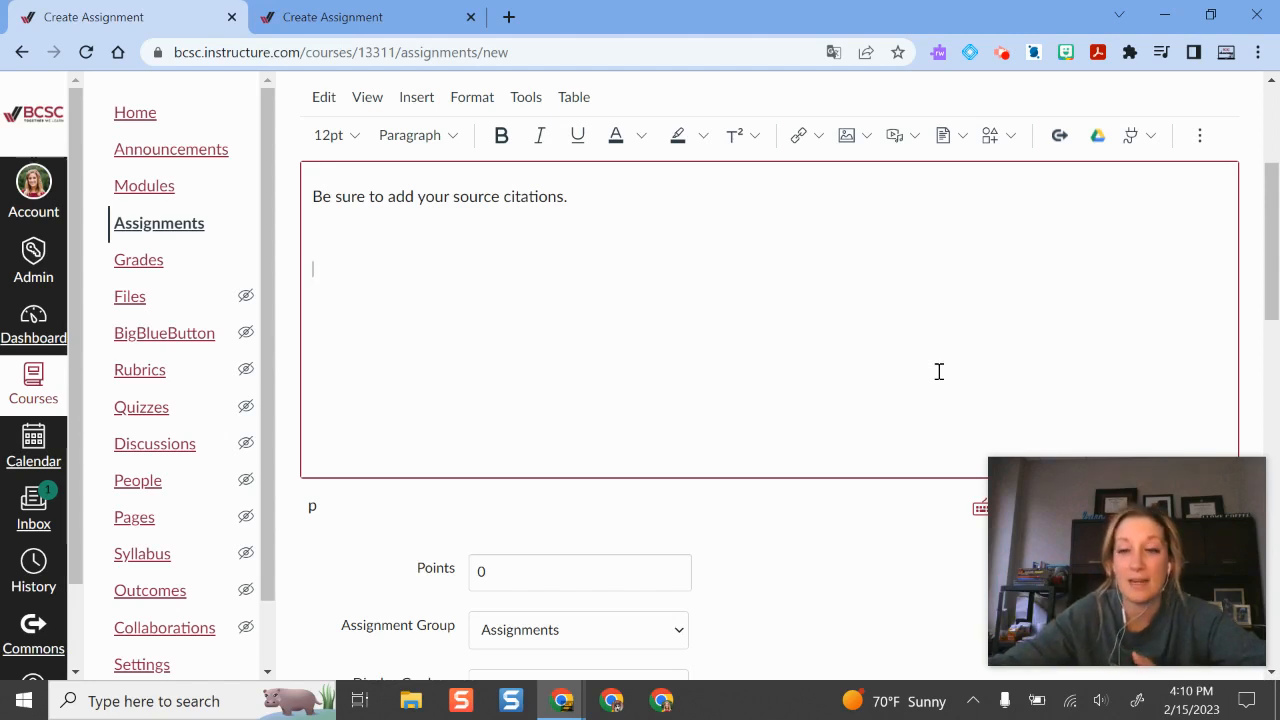
Reduce the height of the instructions editor and check which assignment groups are available.
scroll(940, 250, "down", 2)
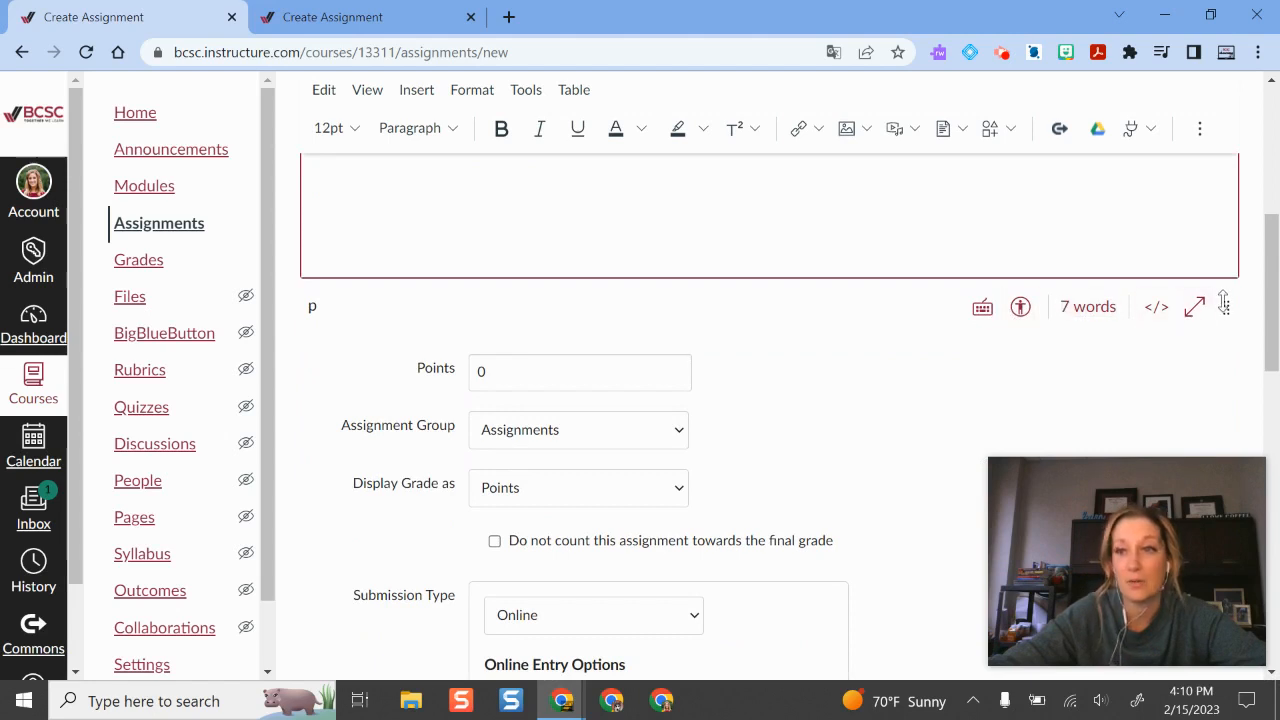
left_click_drag(1226, 307, 1212, 197)
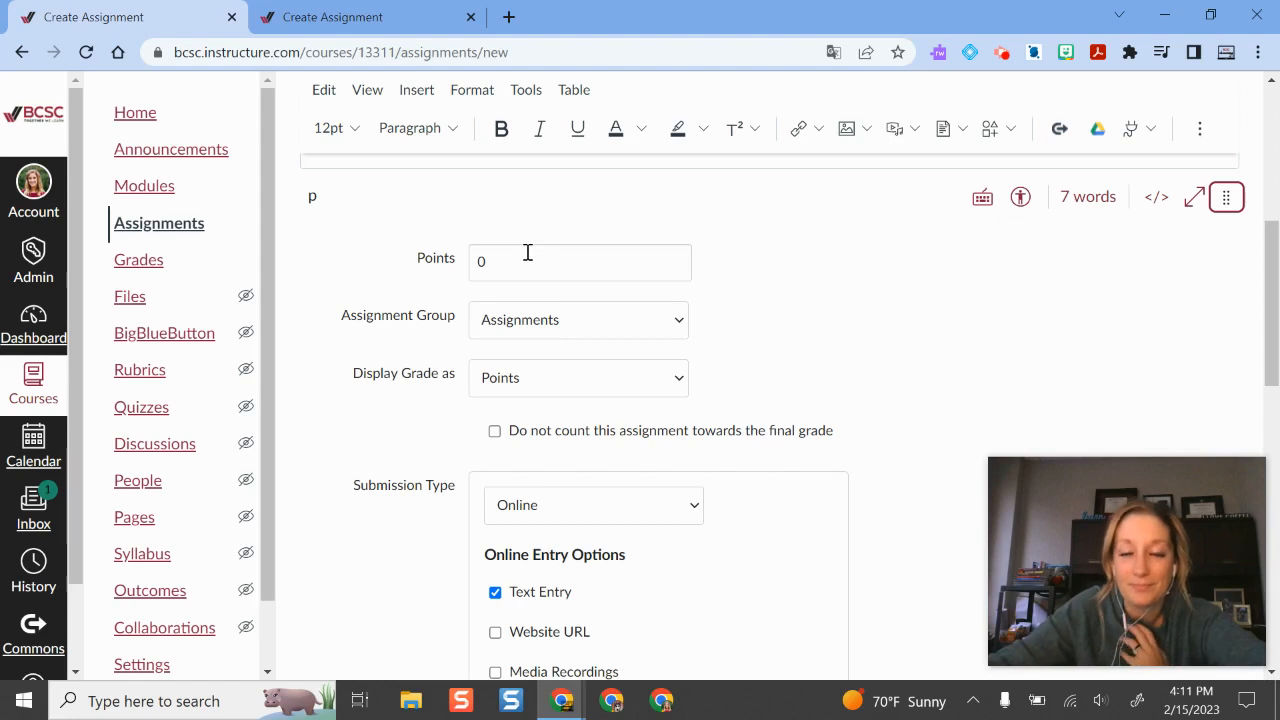
left_click(506, 330)
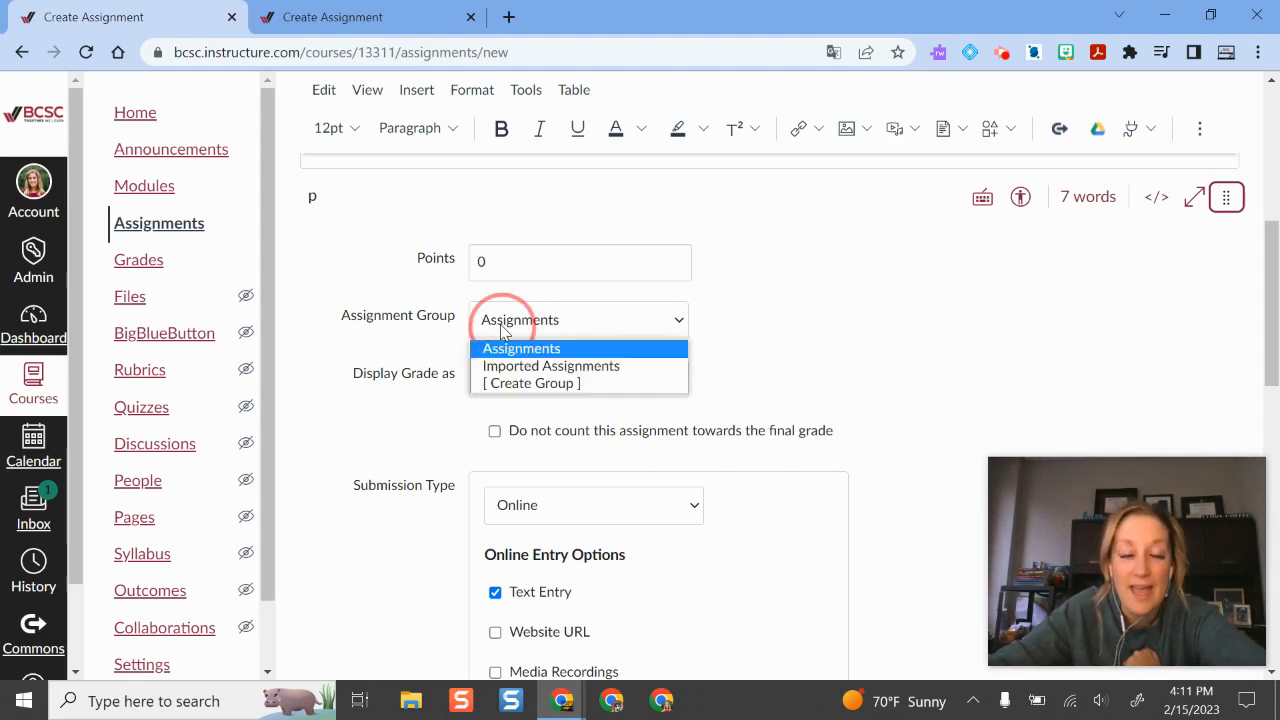
left_click(808, 323)
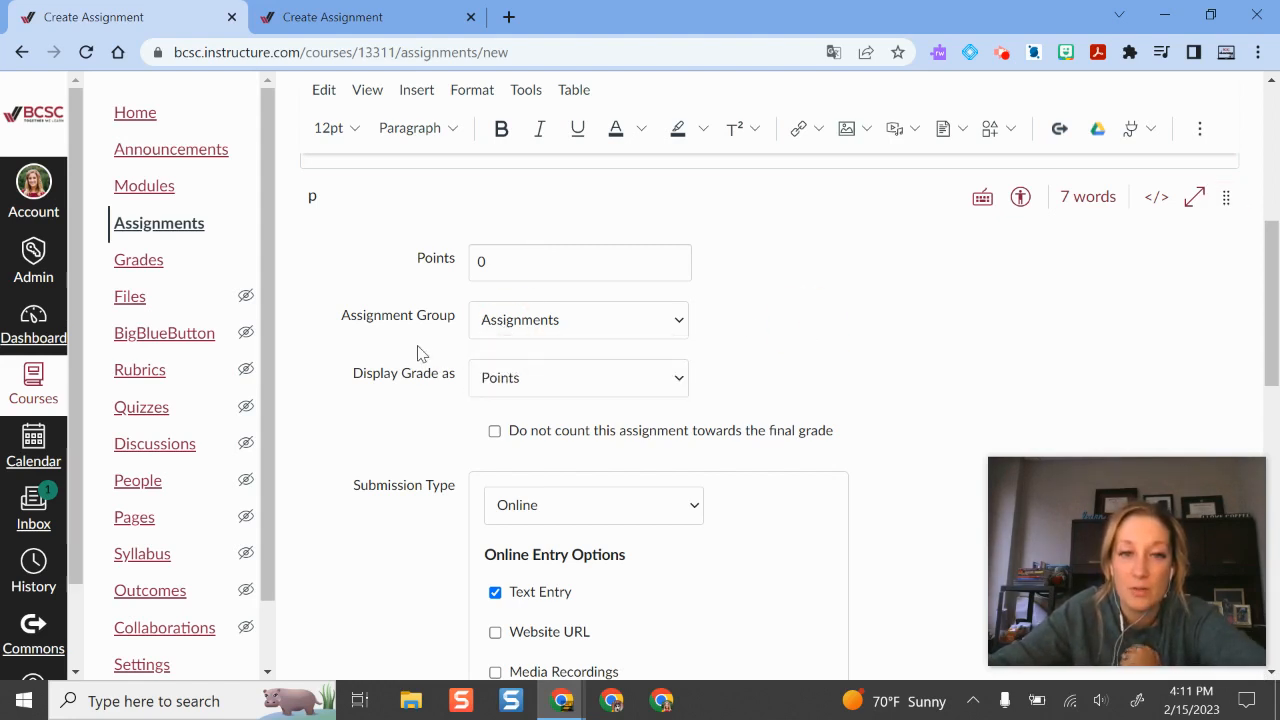
Review the available submission types for the assignment and keep Online selected.
scroll(886, 394, "down", 2)
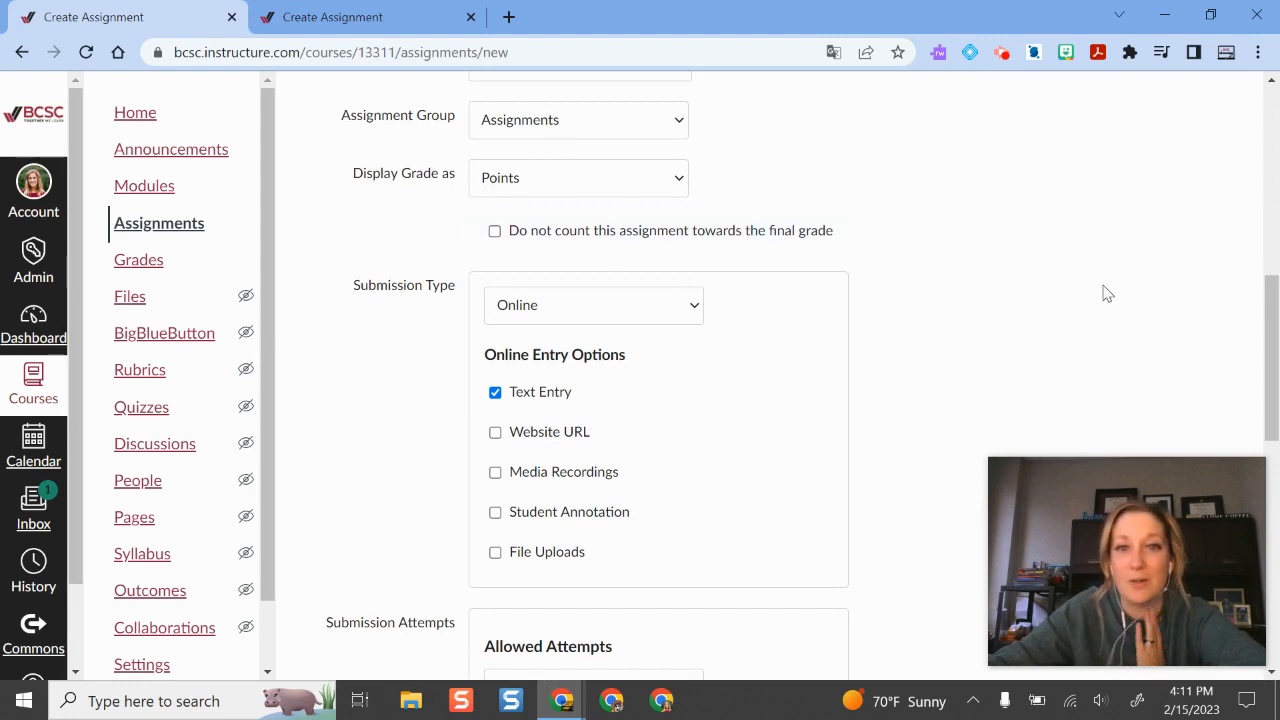
scroll(1070, 262, "down", 1)
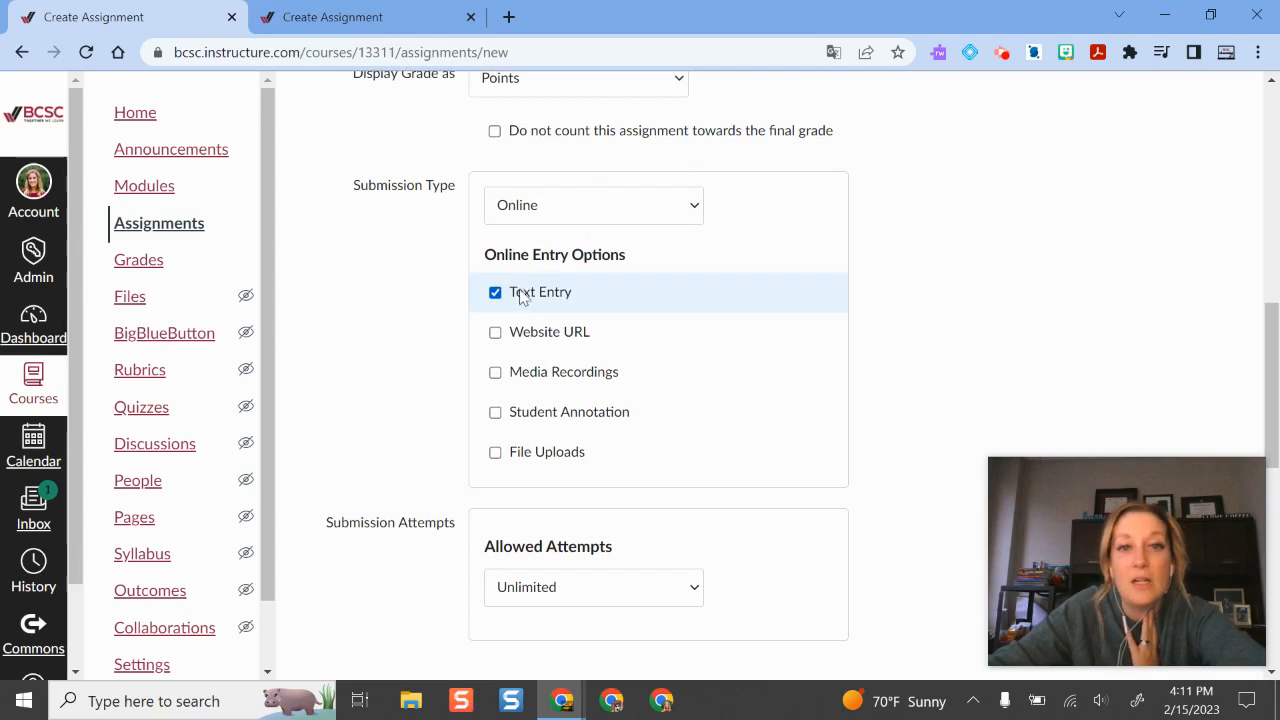
left_click(628, 208)
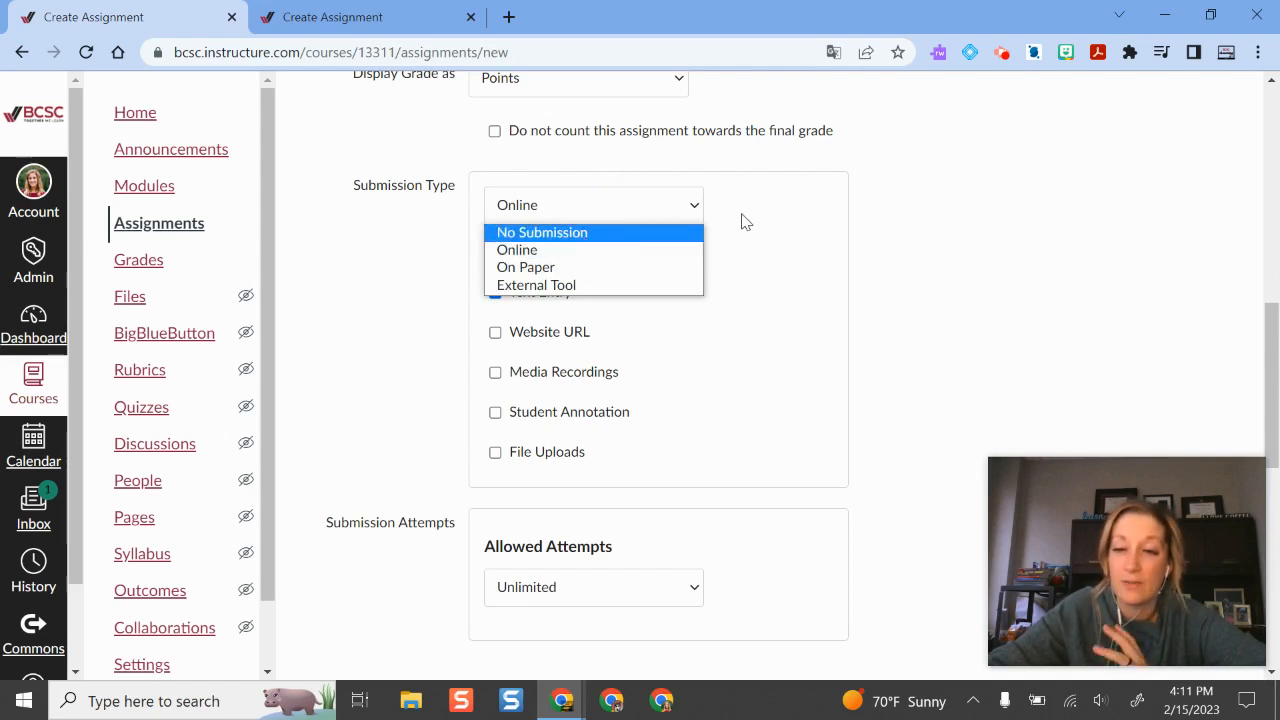
left_click(608, 257)
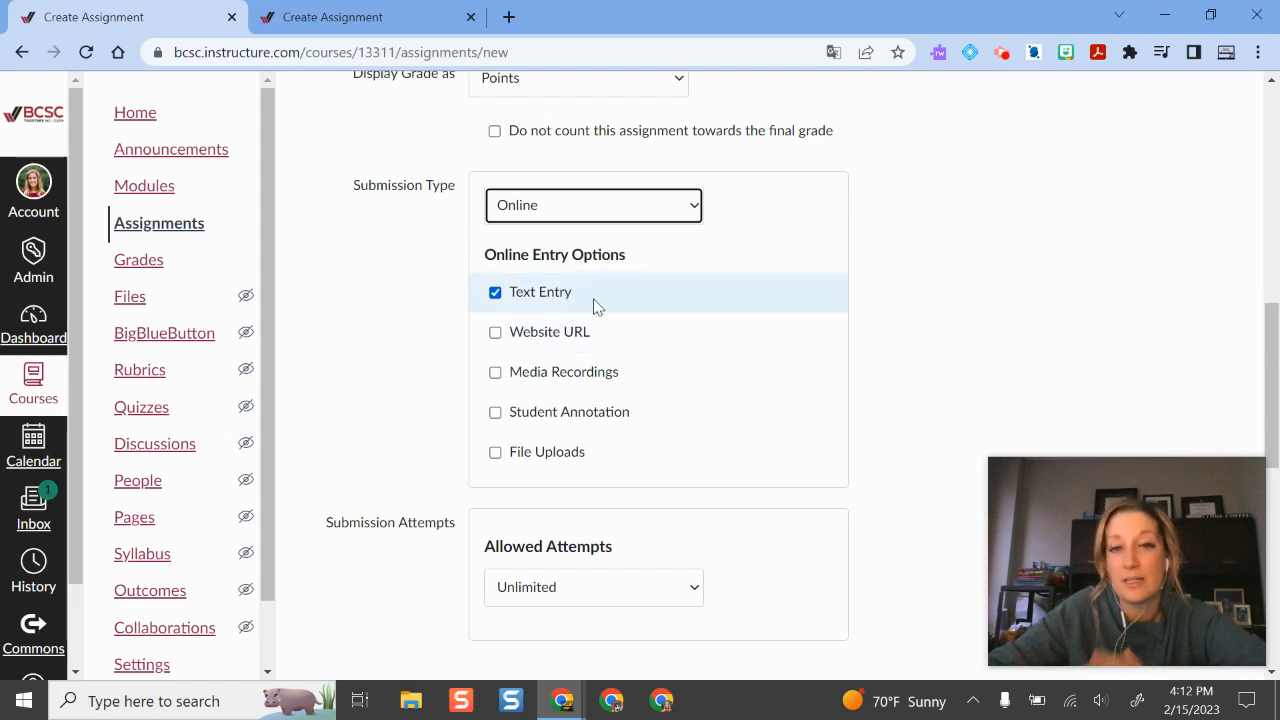
Examine the link, image, media, document and app insertion choices for the assignment's instructions without adding anything.
scroll(855, 294, "up", 7)
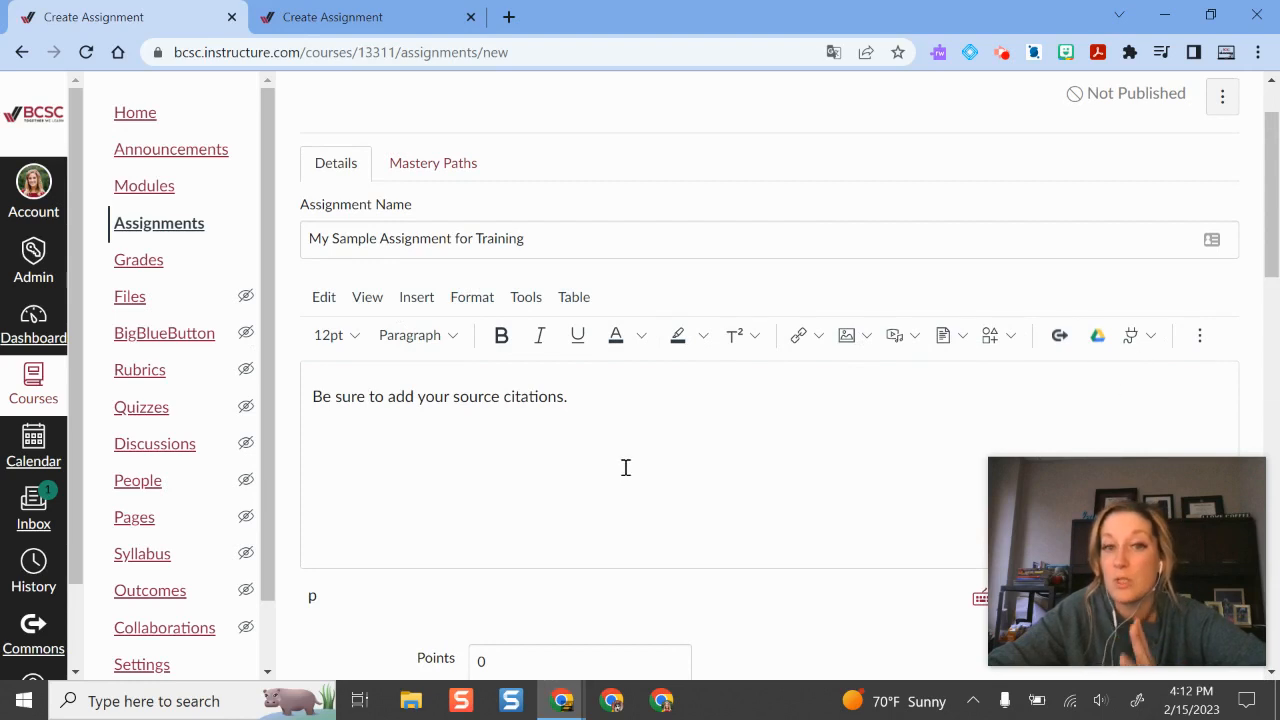
left_click(609, 430)
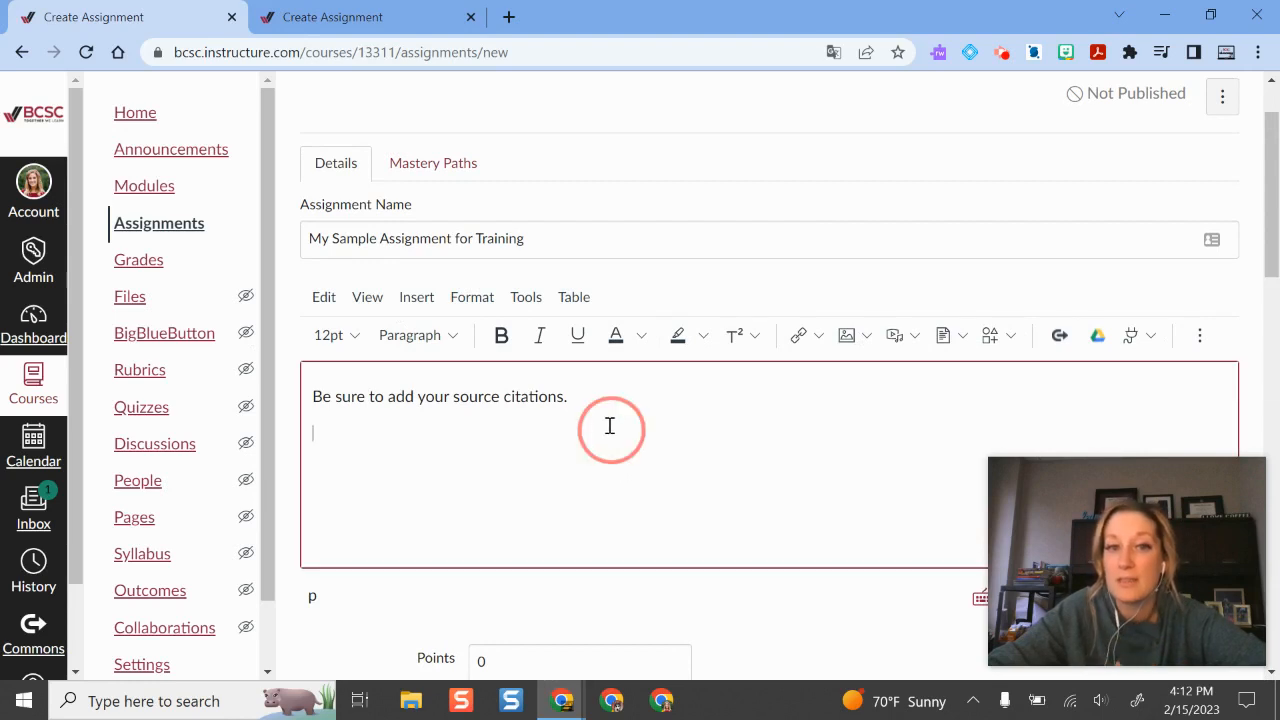
left_click(810, 335)
left_click(865, 340)
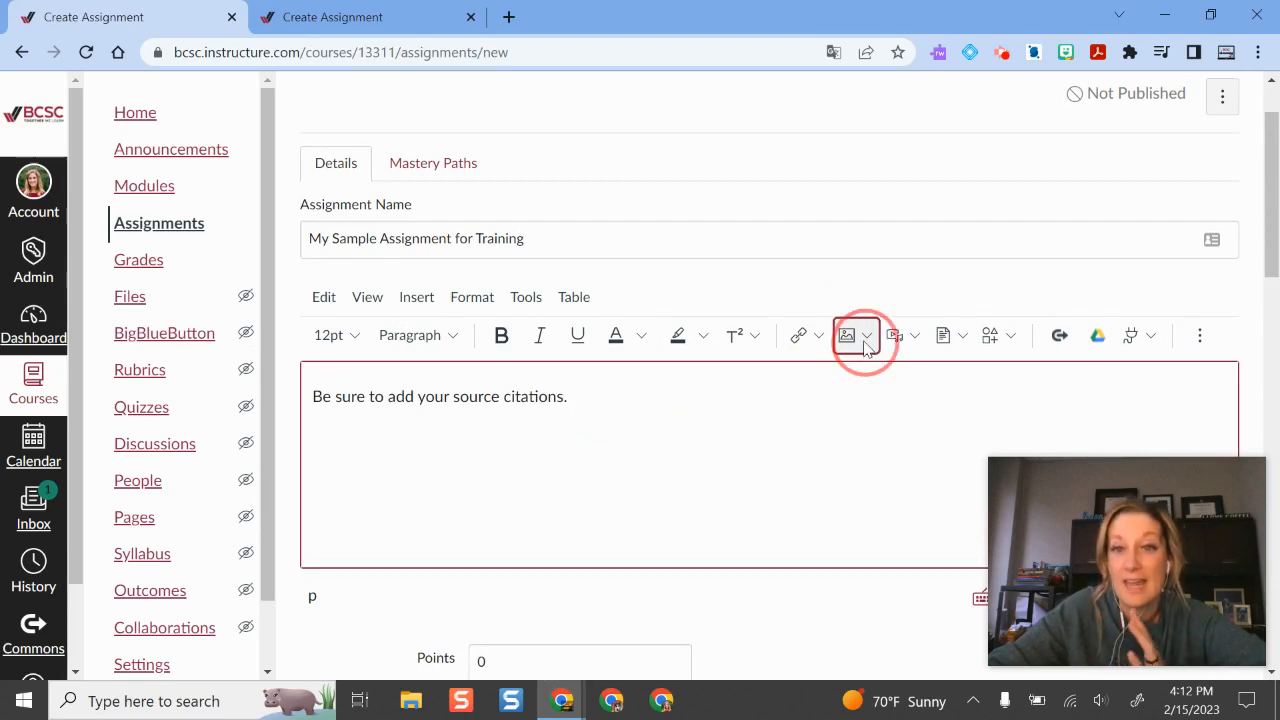
left_click(849, 400)
left_click(908, 338)
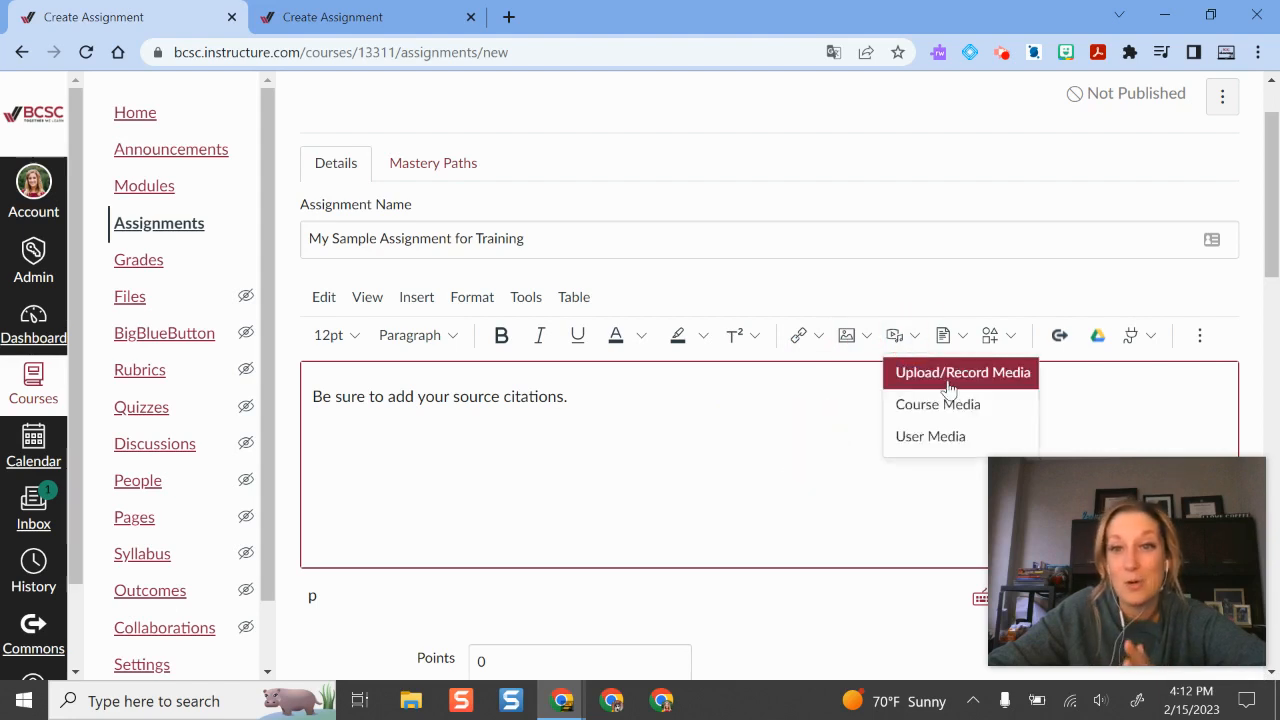
left_click(774, 475)
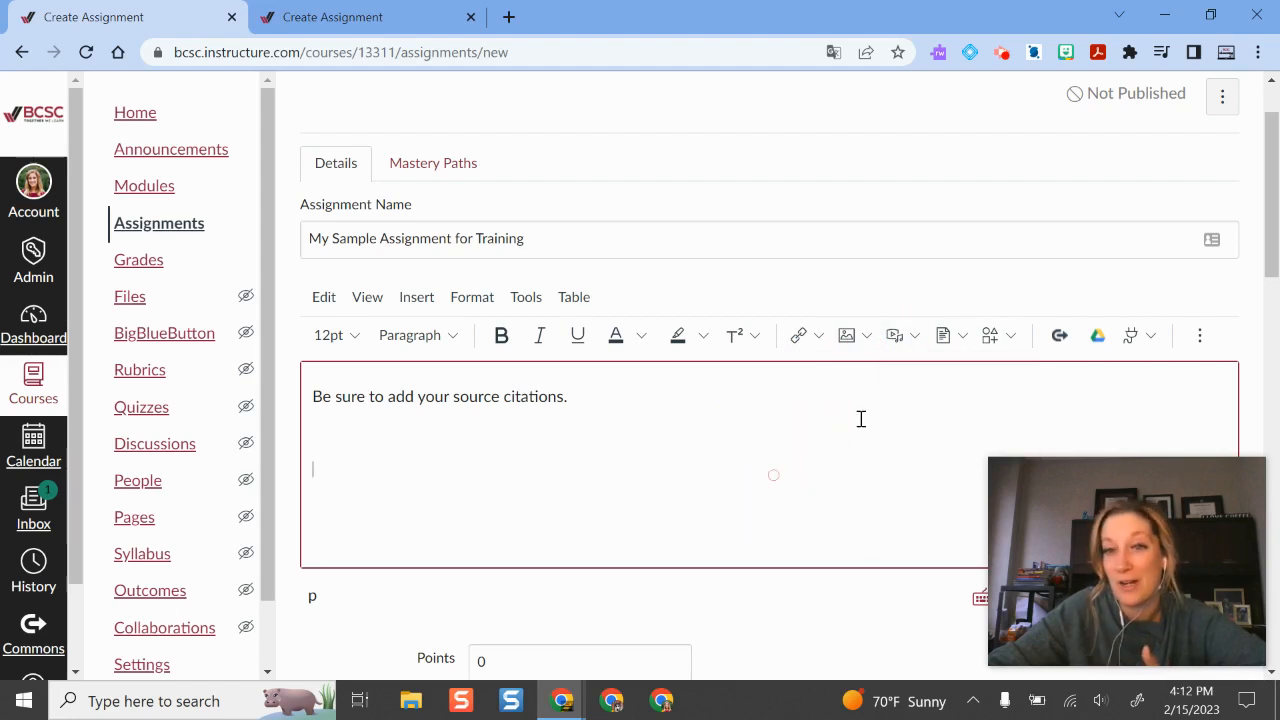
left_click(945, 335)
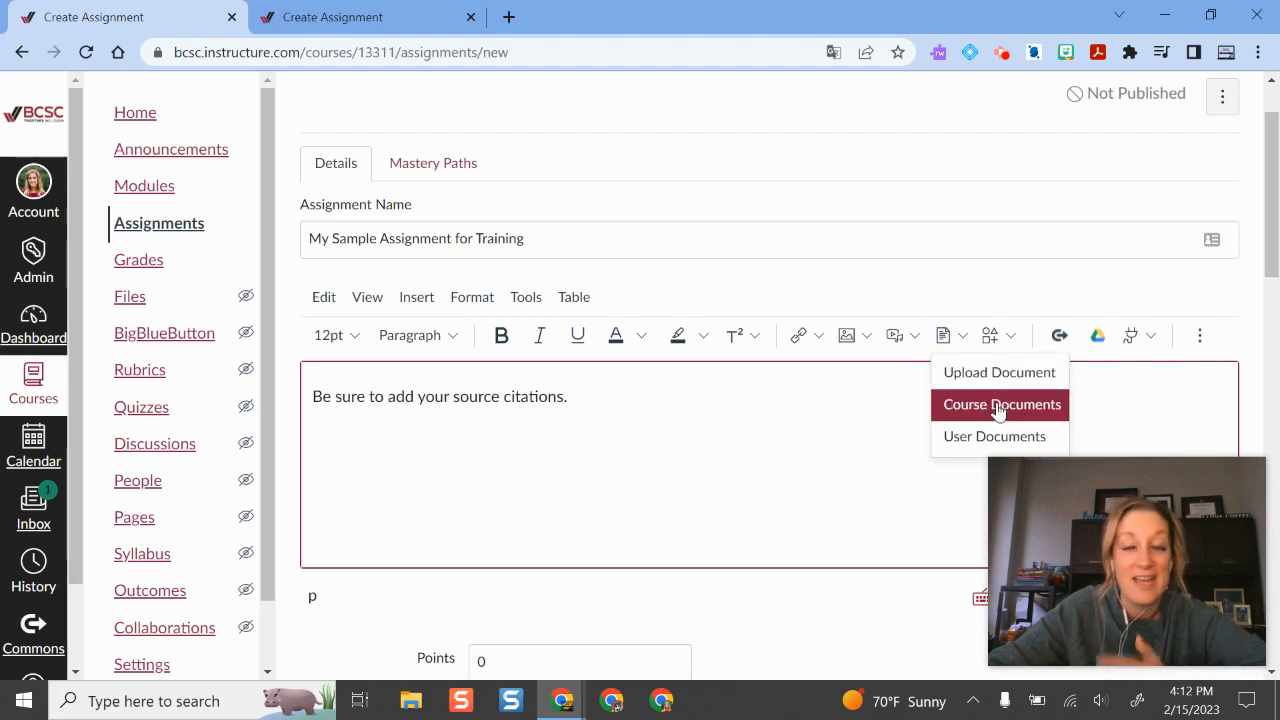
left_click(820, 398)
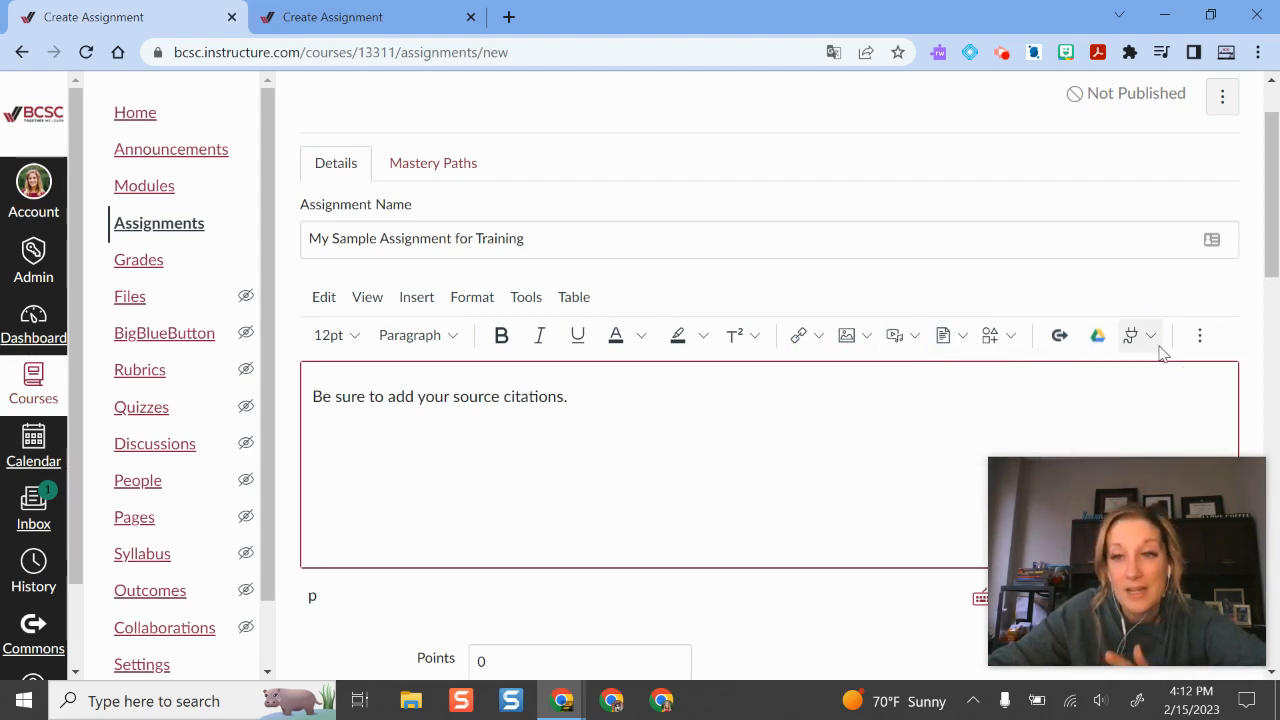
left_click(1155, 345)
left_click(829, 443)
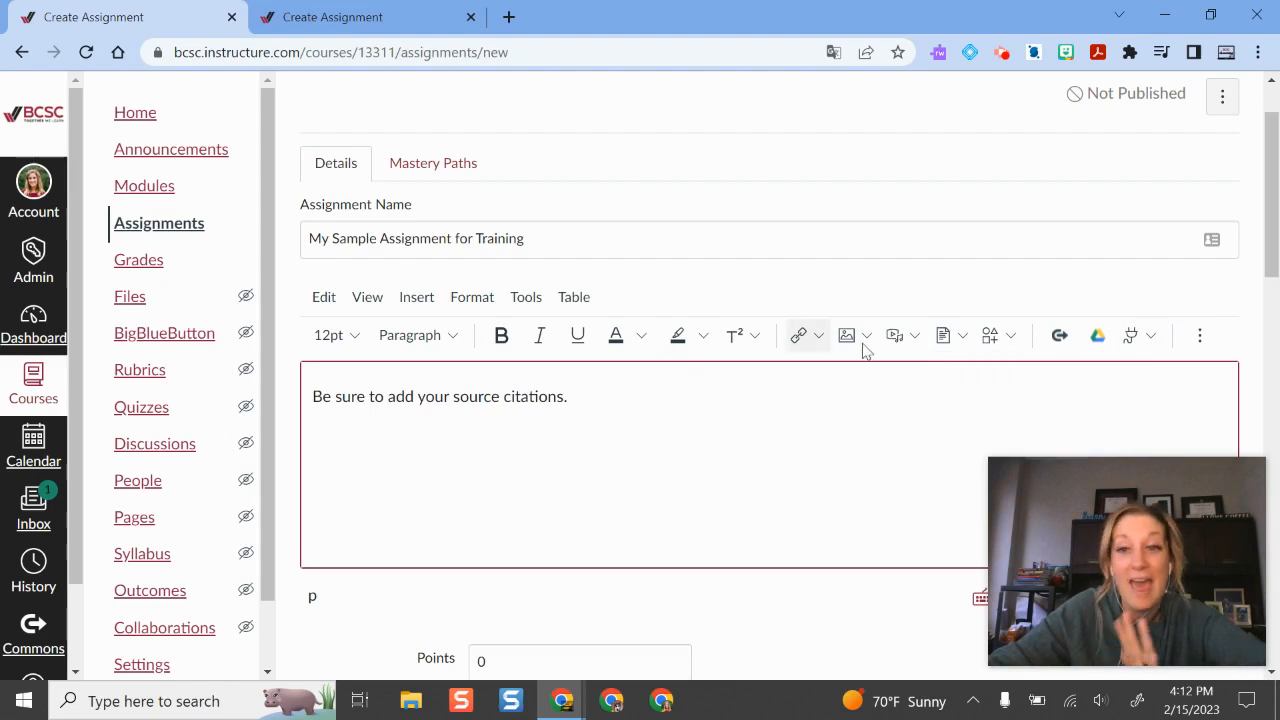
Enable Website URL, Media Recordings and Student Annotation as additional online entry options.
scroll(1040, 243, "down", 1)
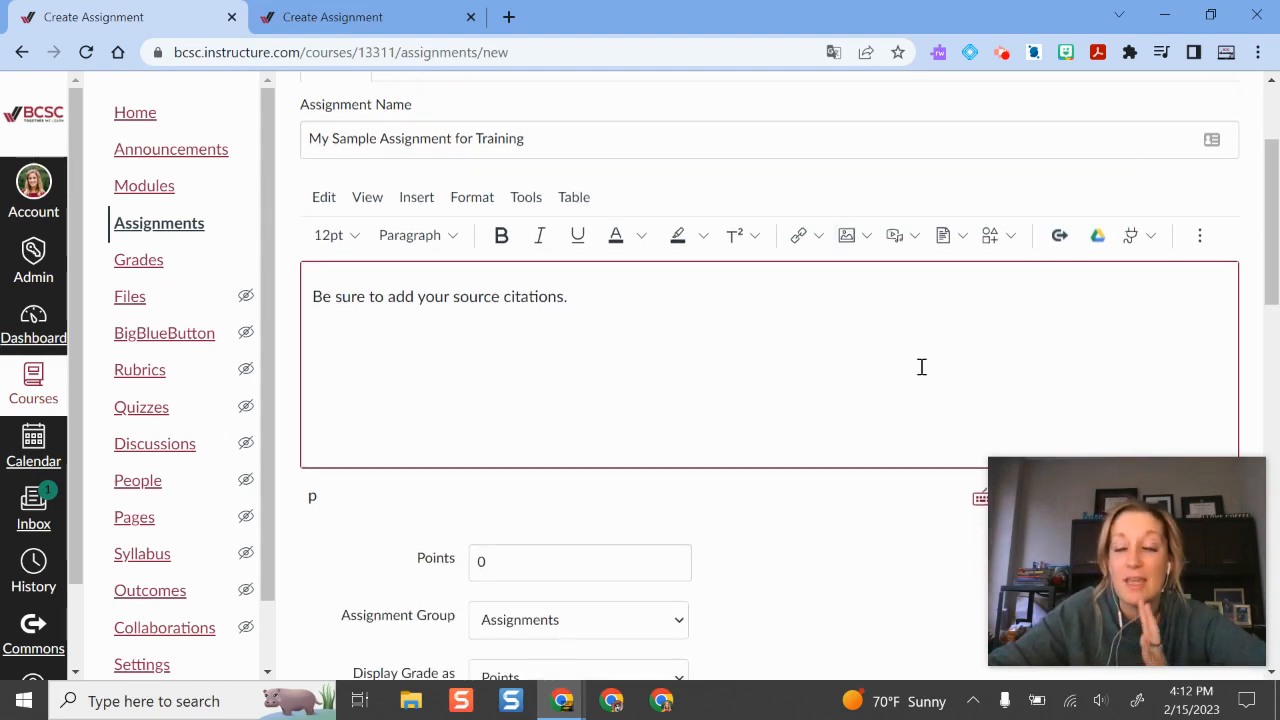
scroll(890, 363, "down", 5)
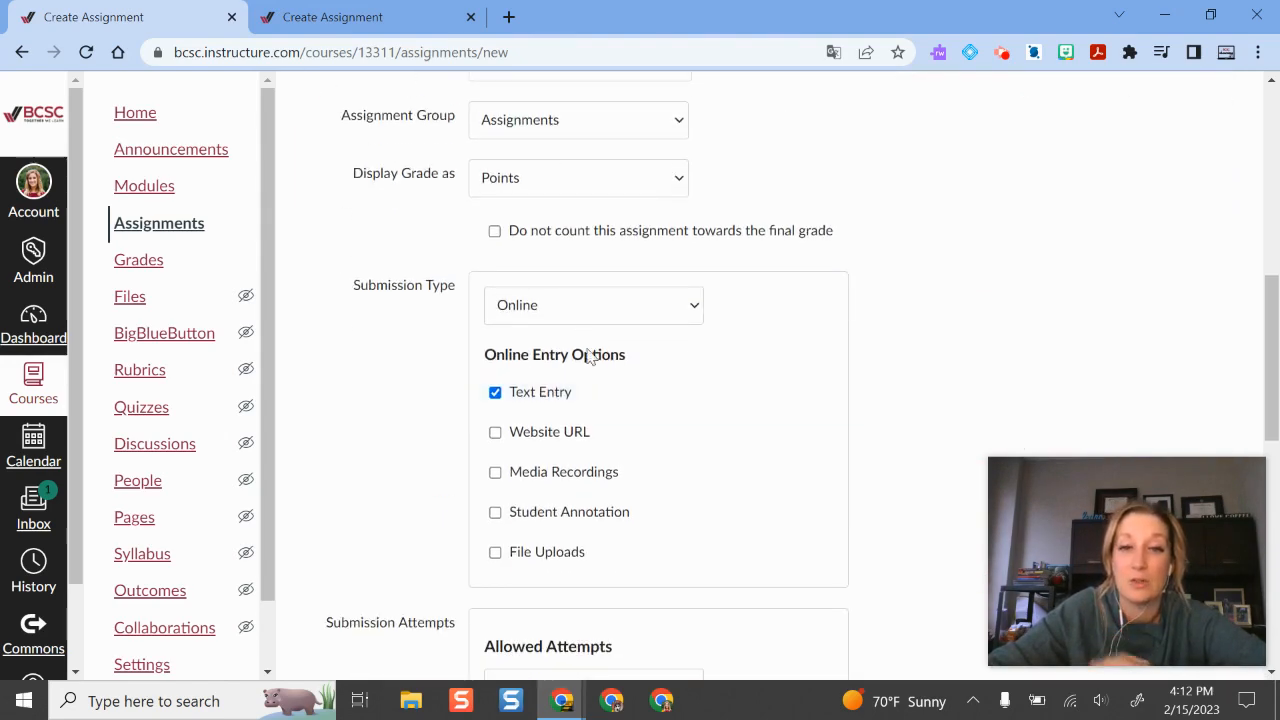
scroll(683, 374, "down", 2)
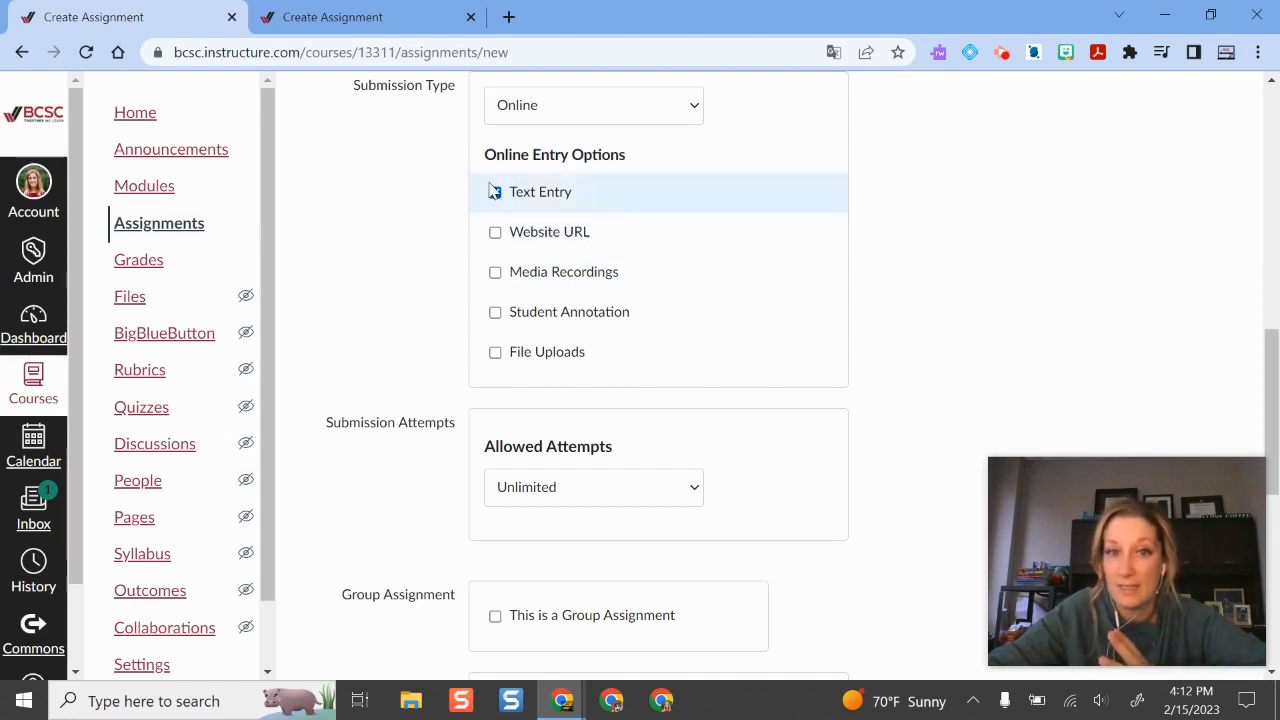
left_click(495, 232)
left_click(495, 271)
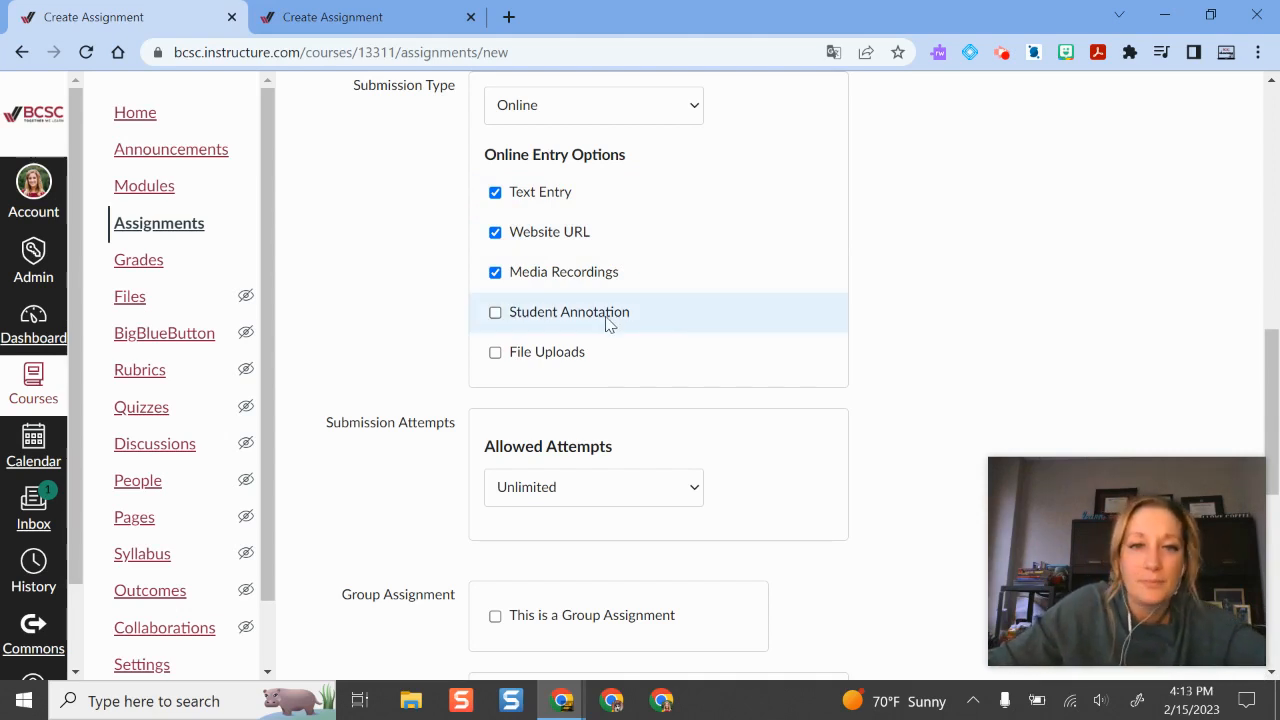
left_click(569, 318)
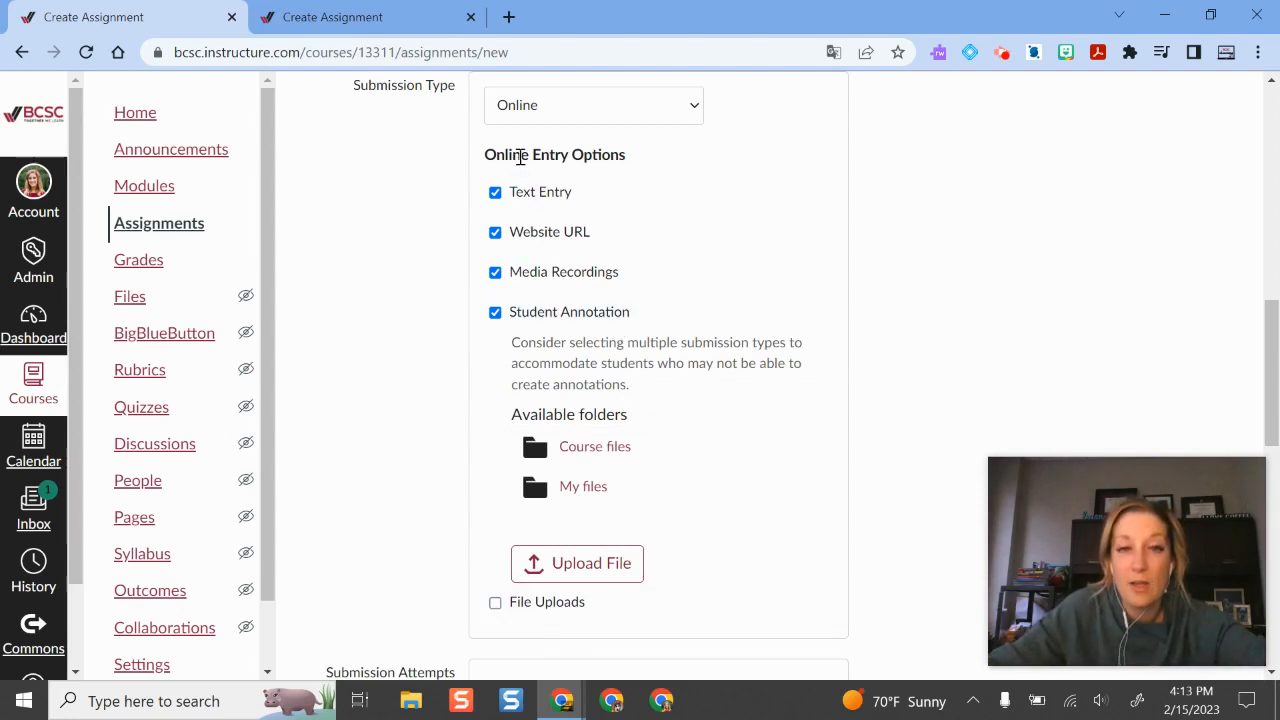
Clear the Text Entry, Website URL, Media Recordings and Student Annotation online entry options.
left_click(495, 192)
left_click(495, 232)
left_click(495, 272)
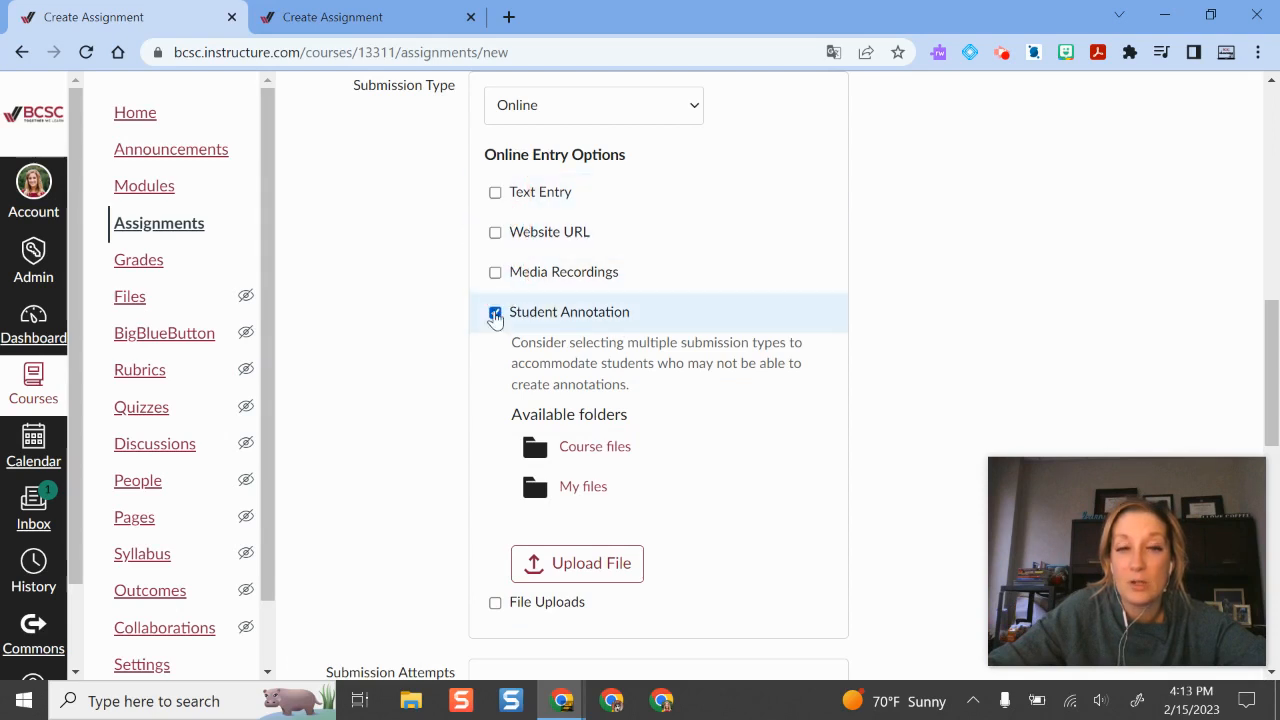
left_click(495, 313)
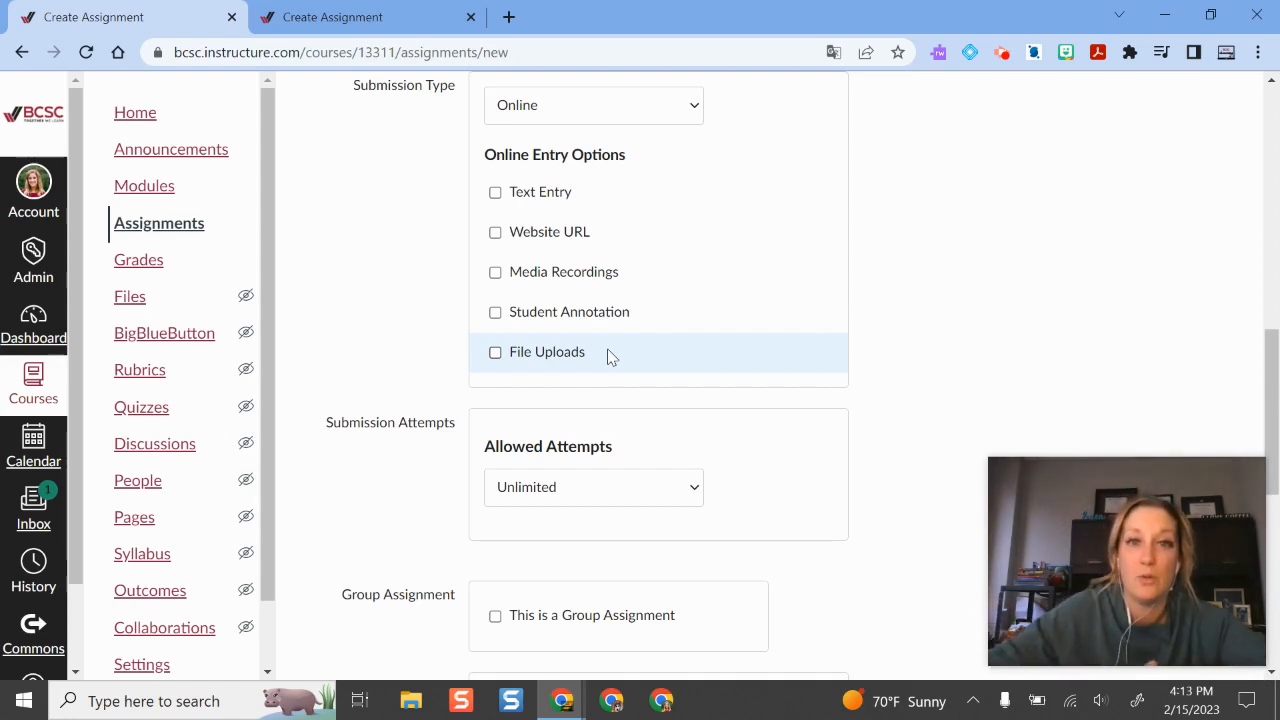
Change the assignment's submission type to On Paper and look over the form.
scroll(674, 134, "up", 1)
left_click(641, 215)
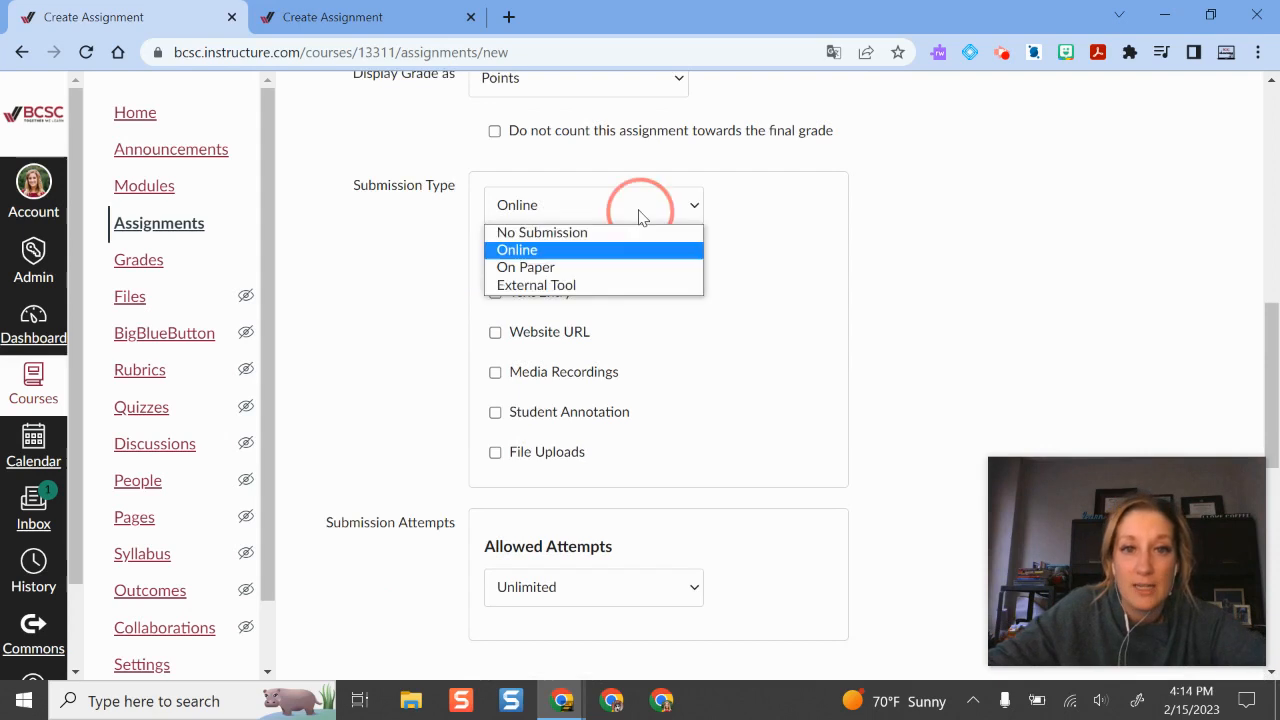
left_click(550, 268)
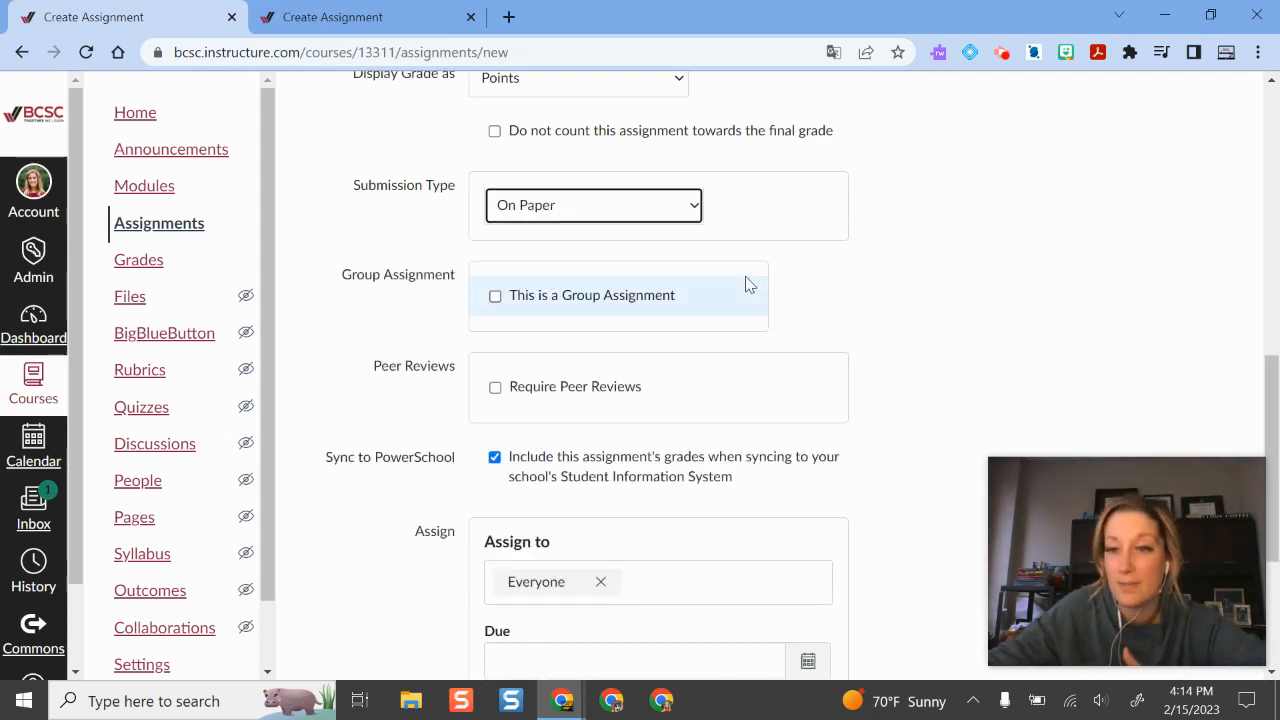
scroll(757, 280, "up", 7)
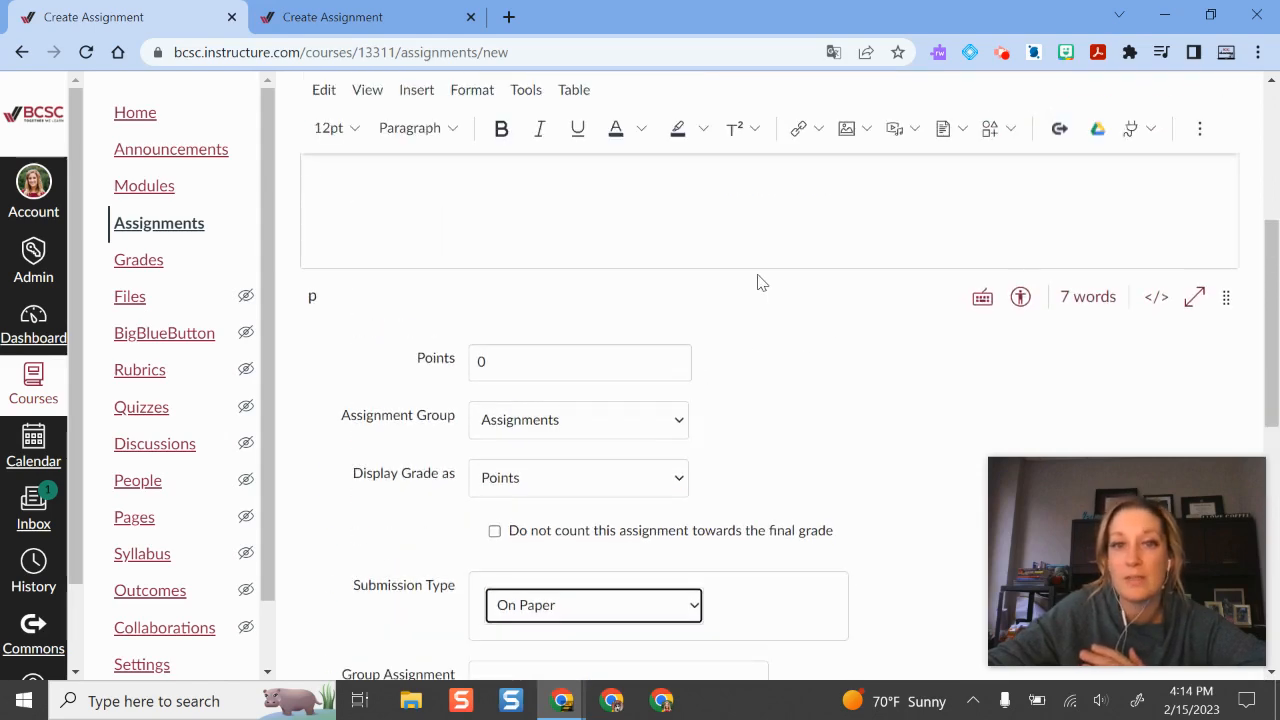
scroll(759, 275, "down", 7)
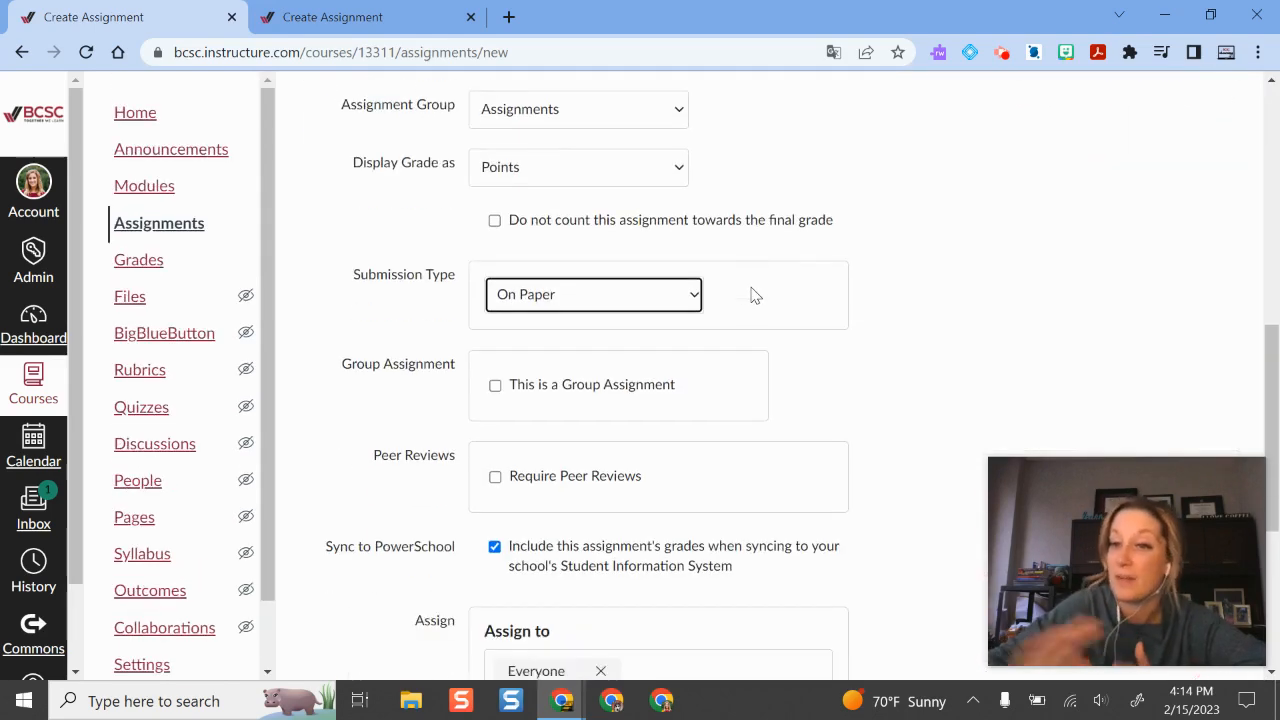
Change the submission type to No Submission and review the other submission choices.
left_click(667, 288)
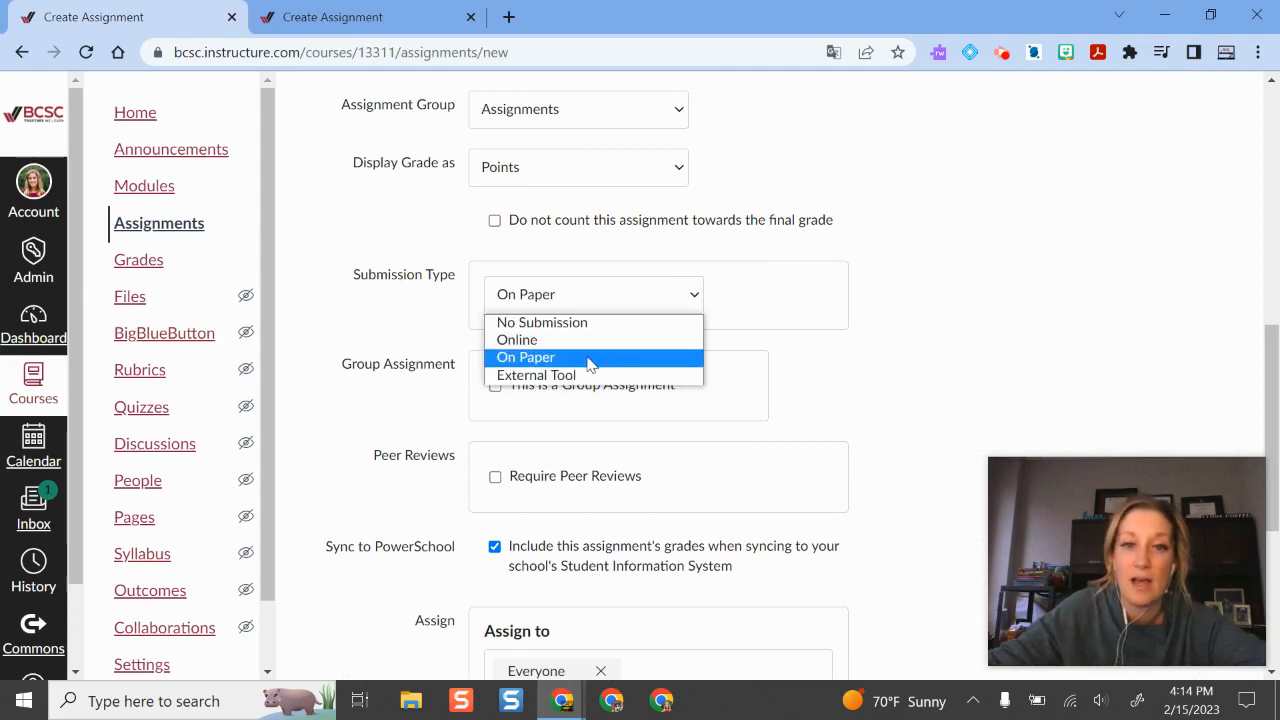
left_click(539, 324)
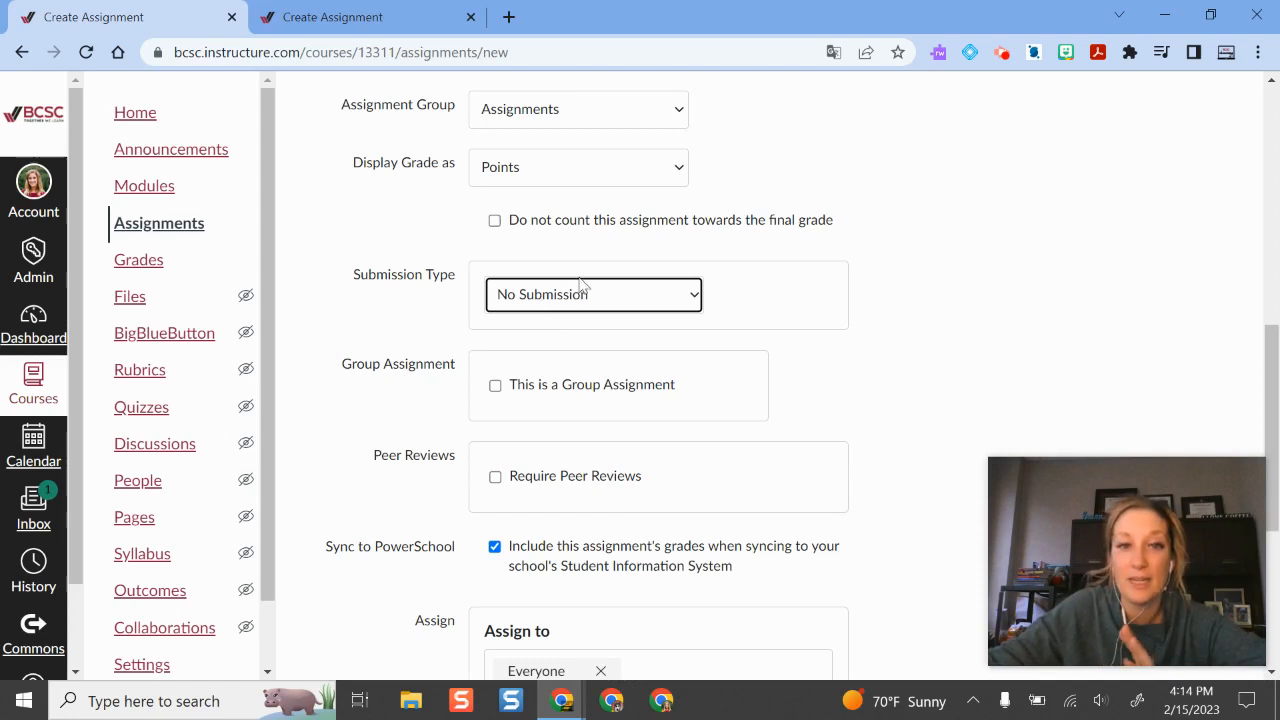
left_click(562, 292)
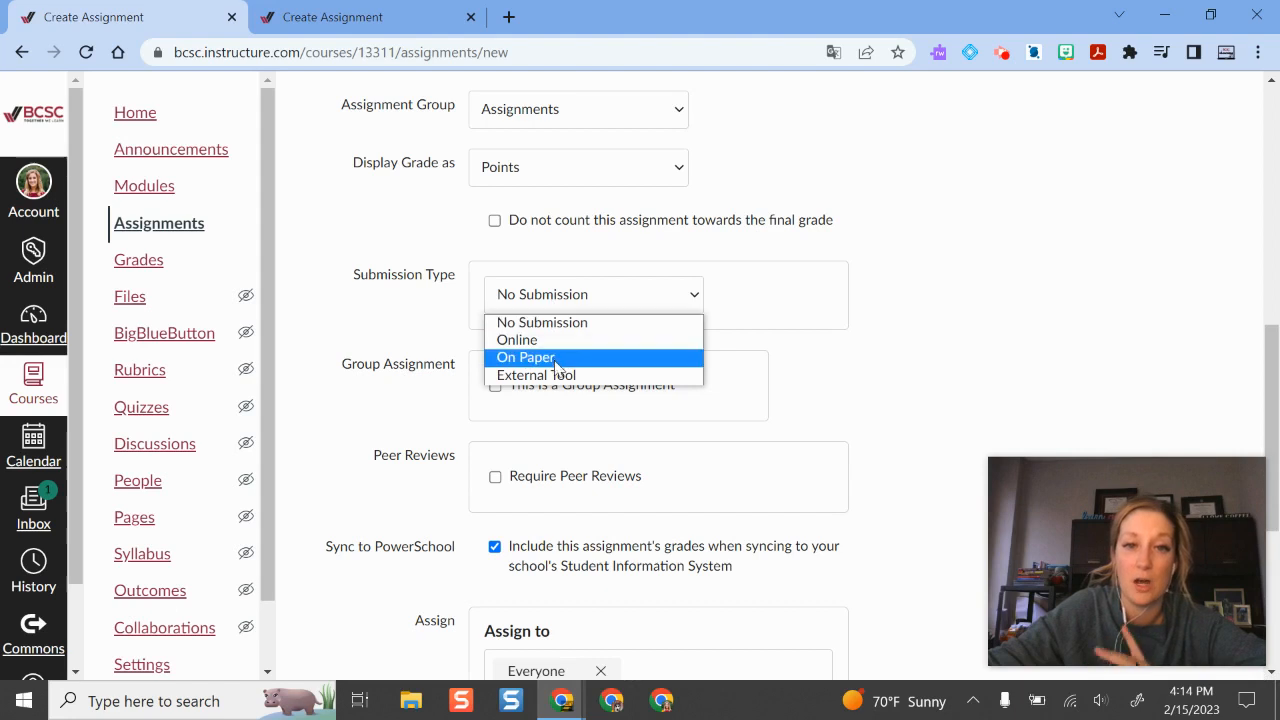
left_click(1115, 357)
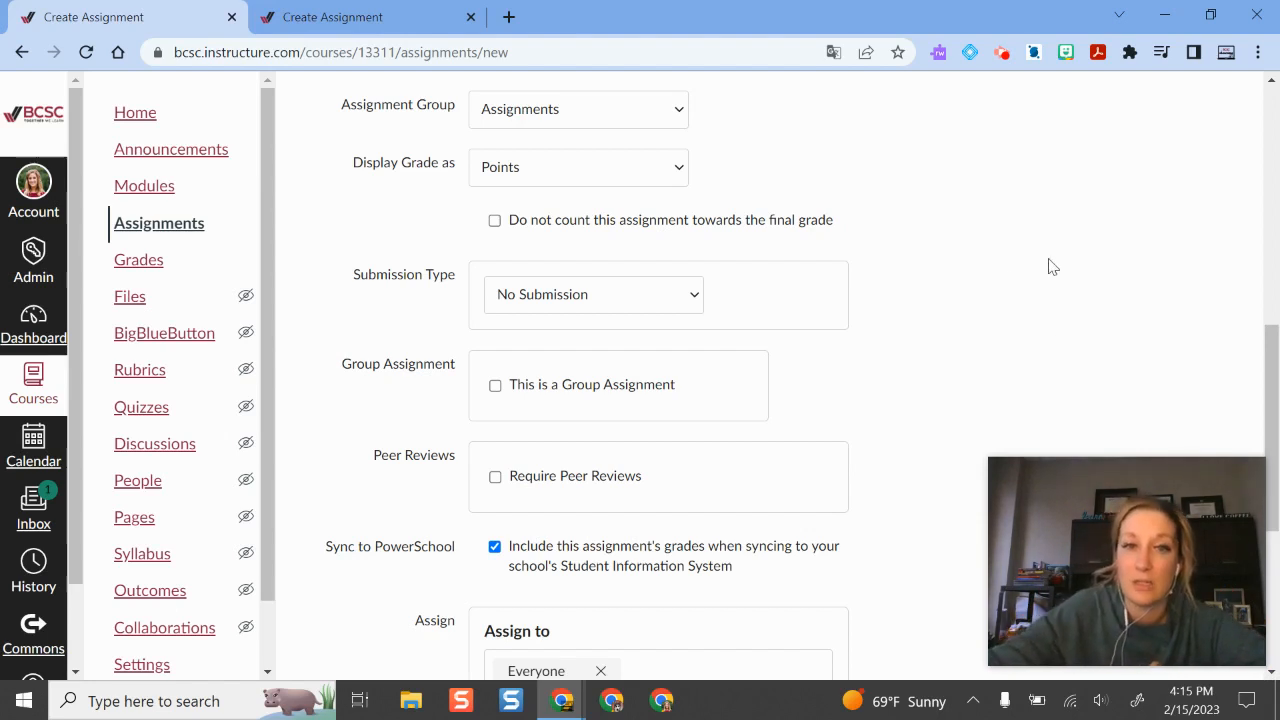
Set the submission type to Online and open the World History course's Assignments page in a new tab.
left_click(642, 305)
left_click(583, 340)
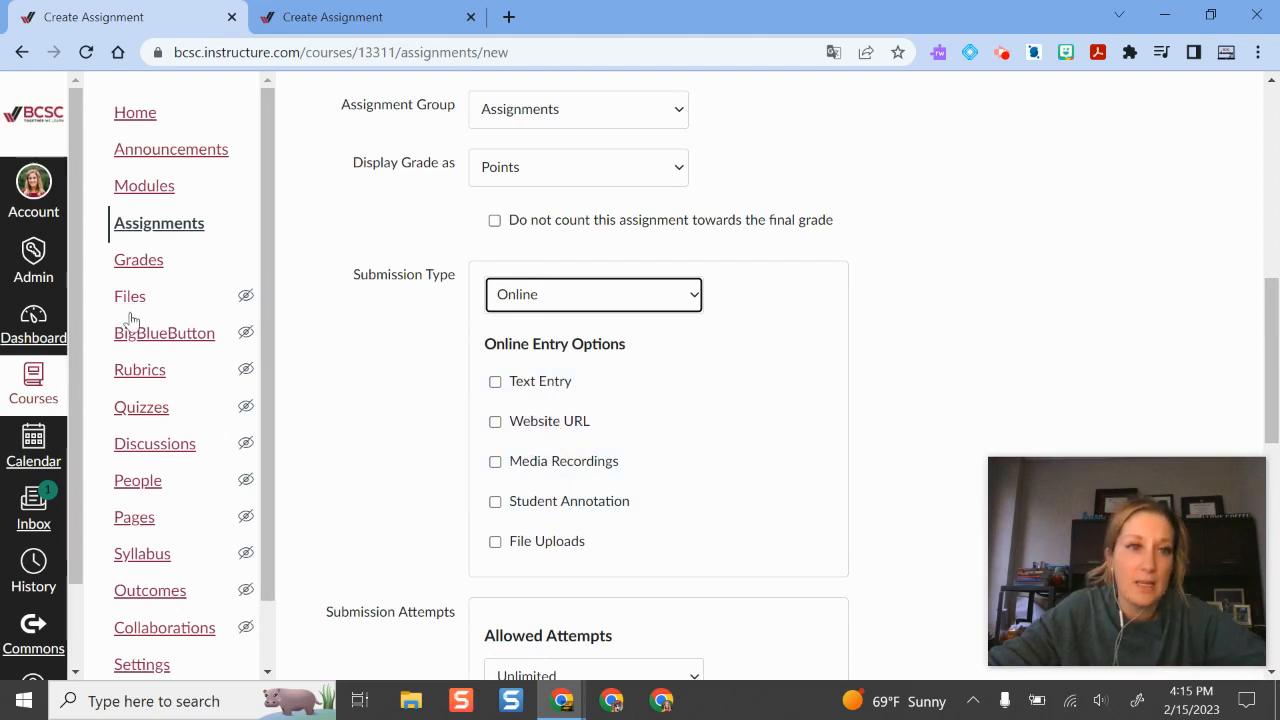
middle_click(172, 228)
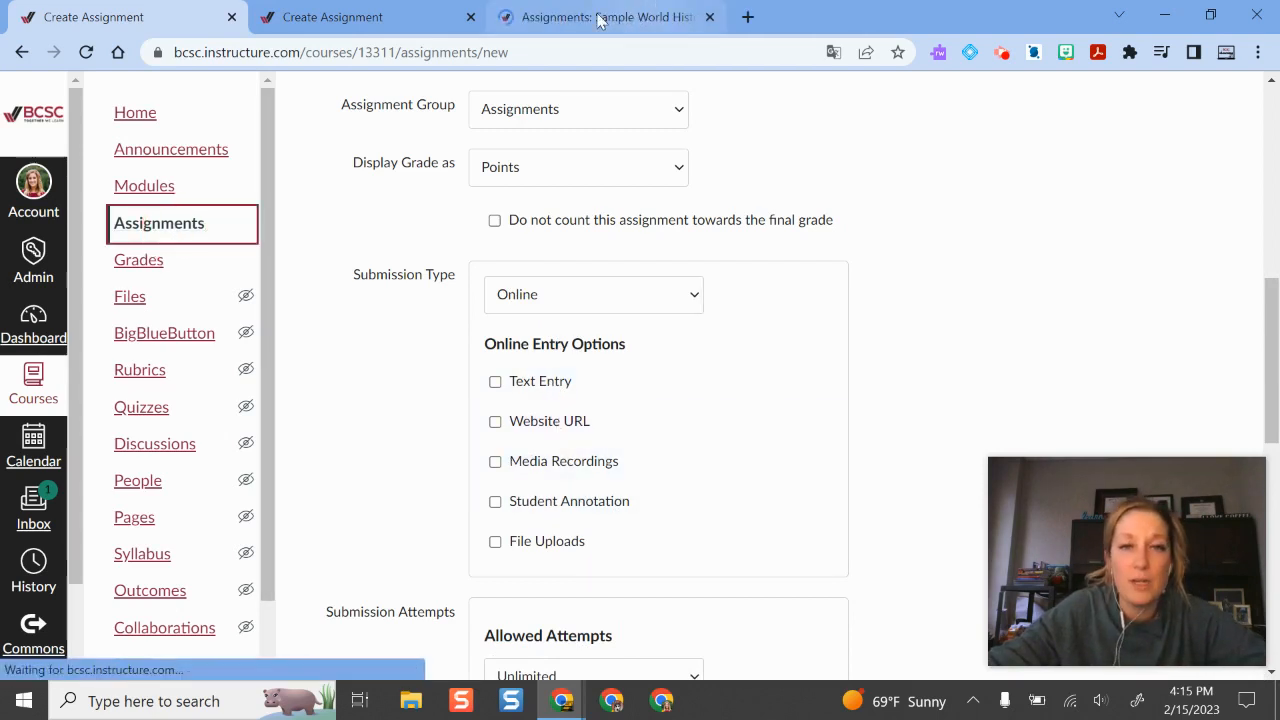
Place the World History assignments tab beside the new assignment form and open the A3: Graphic Organizer assignment.
left_click_drag(597, 14, 457, 23)
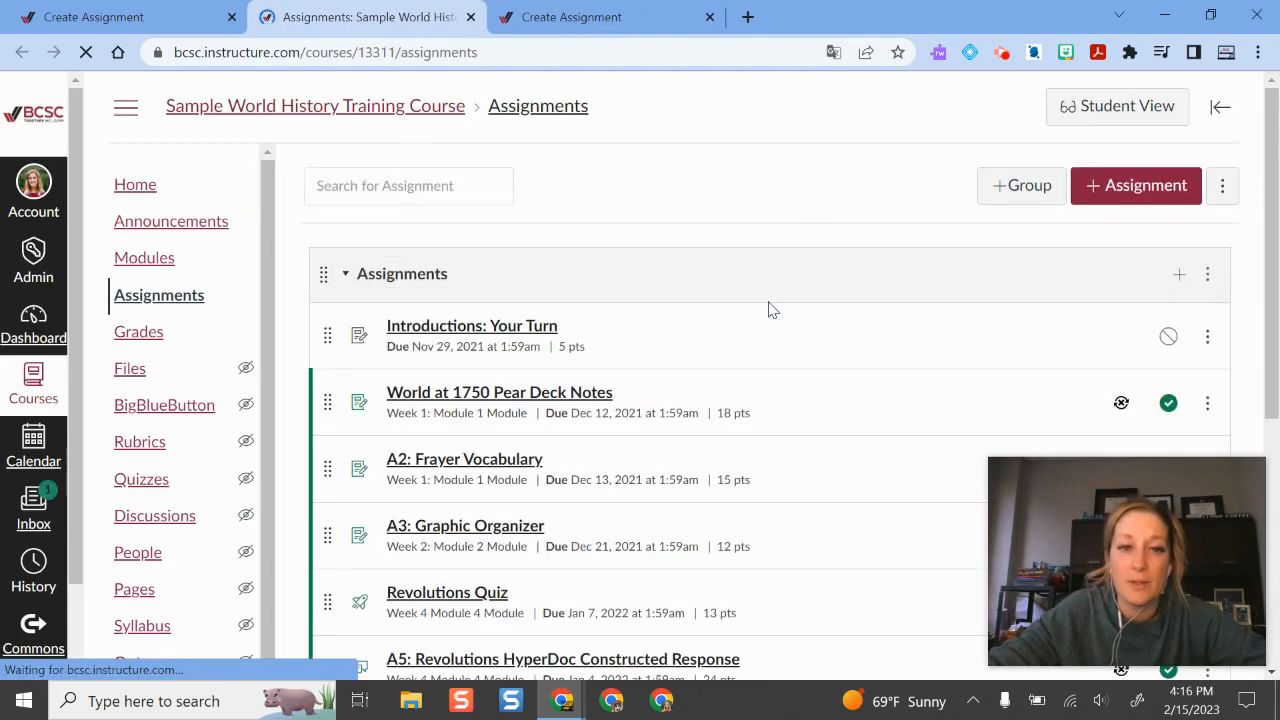
scroll(766, 305, "down", 1)
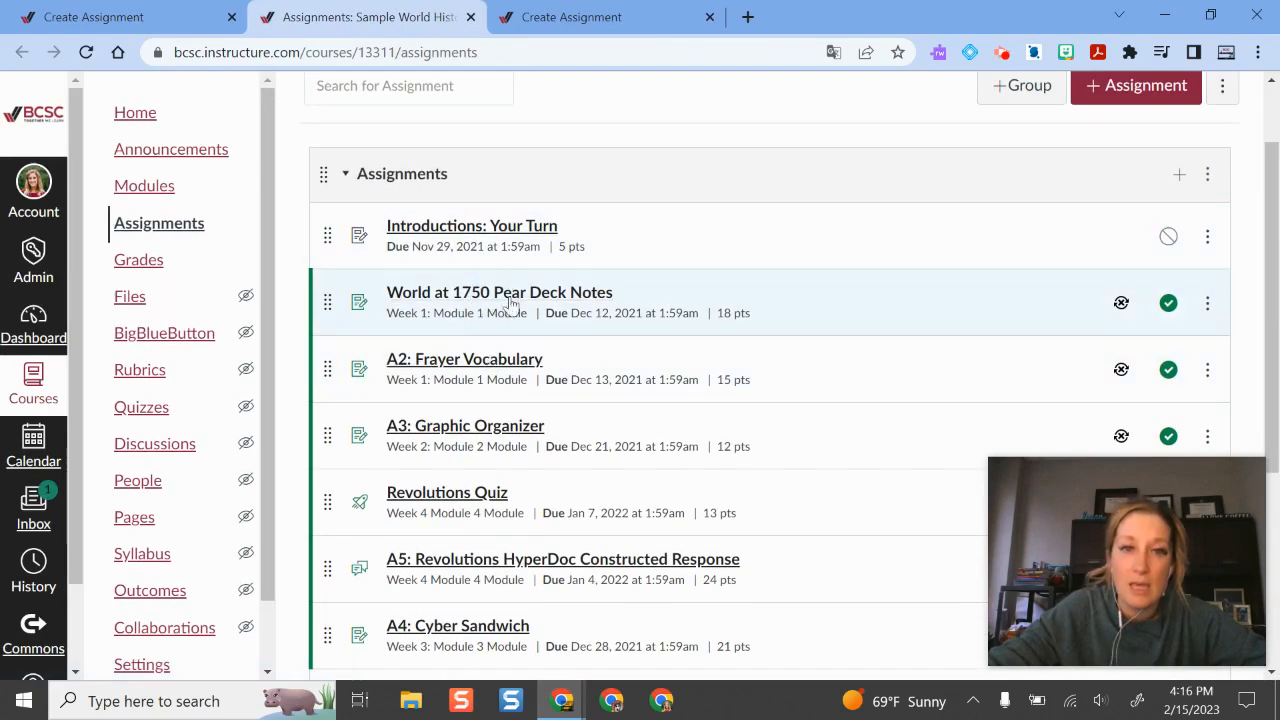
left_click(488, 430)
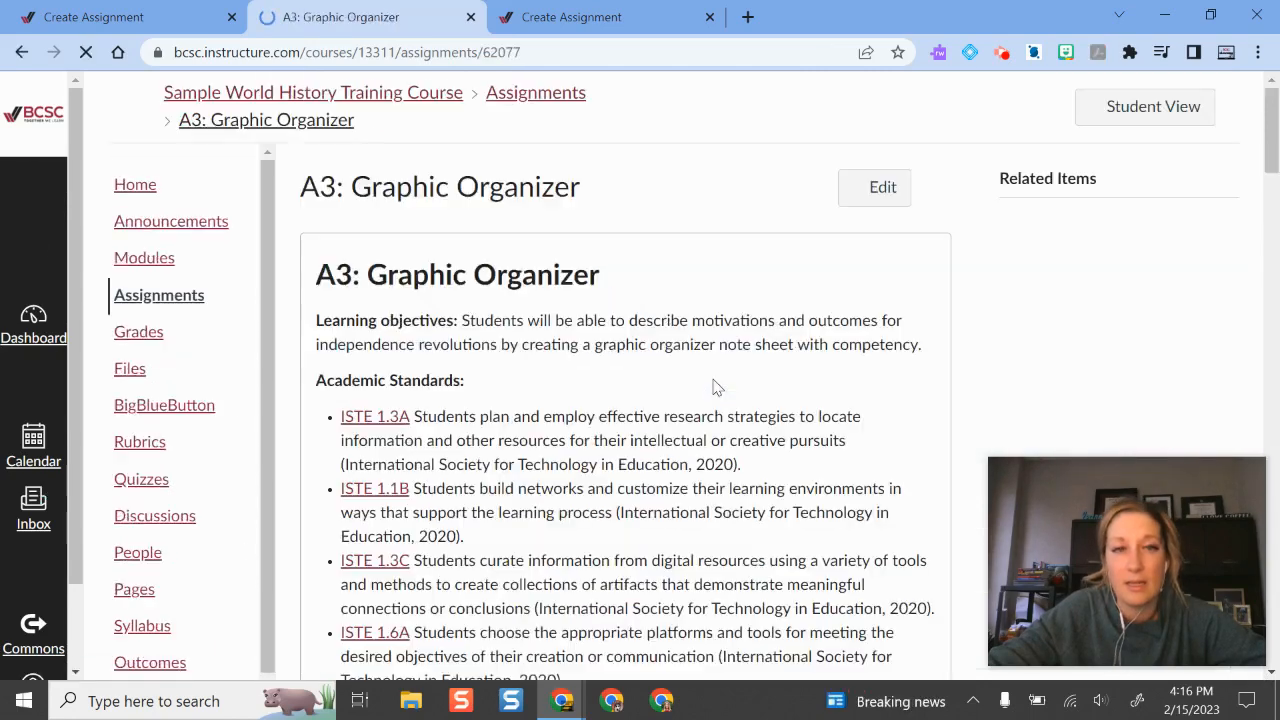
Review the Graphic Organizer assignment's standards, task instructions, points, submission details, dates and rubric.
scroll(714, 386, "down", 3)
scroll(629, 406, "down", 9)
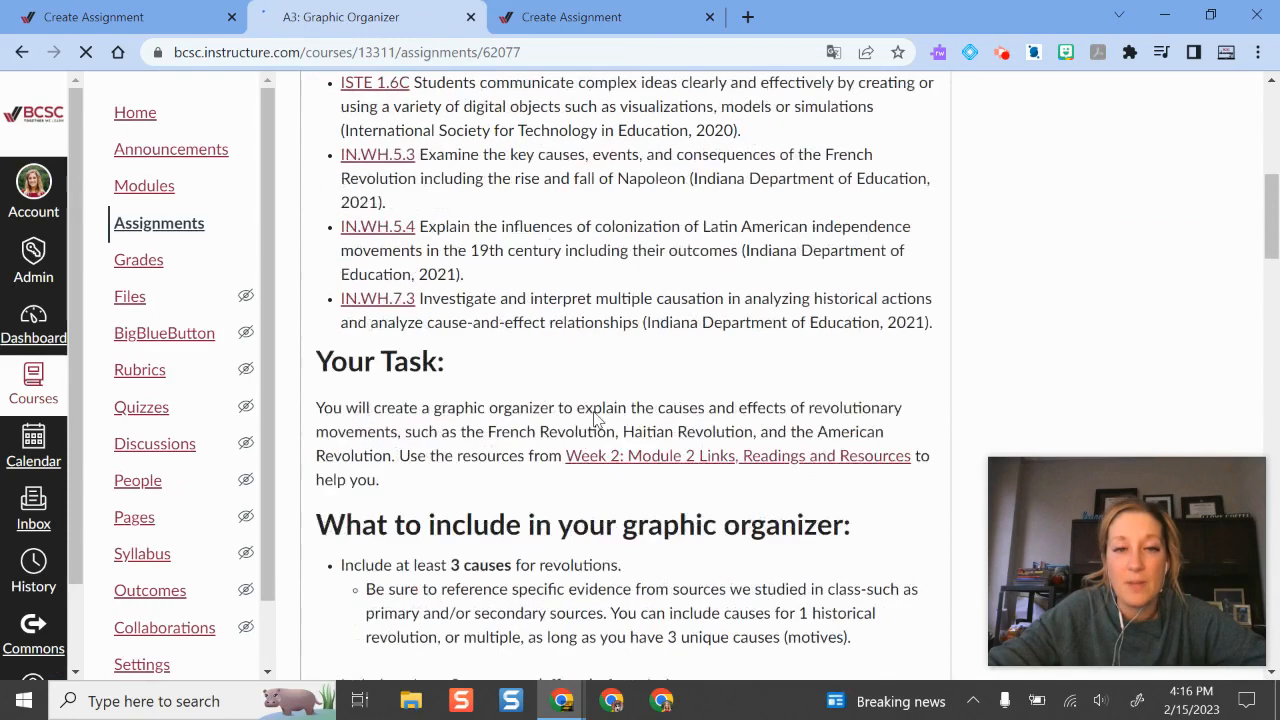
scroll(629, 406, "down", 10)
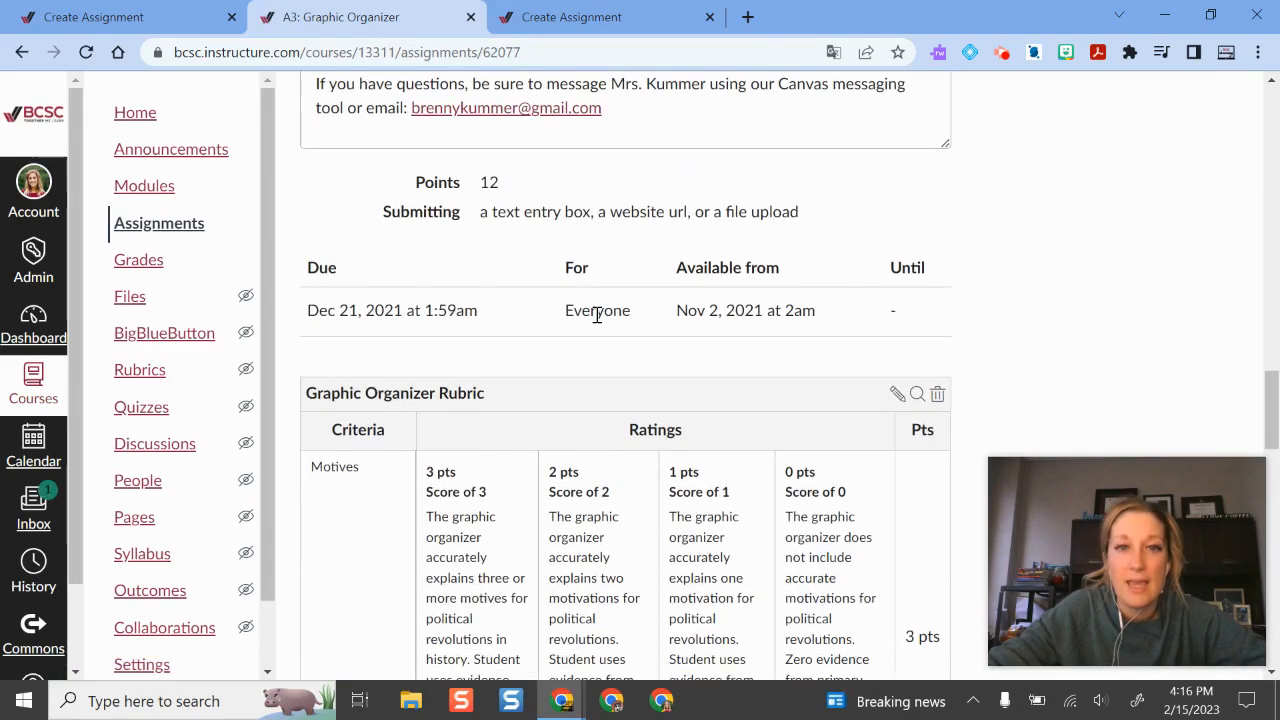
scroll(594, 312, "up", 2)
scroll(597, 318, "down", 11)
scroll(605, 320, "down", 9)
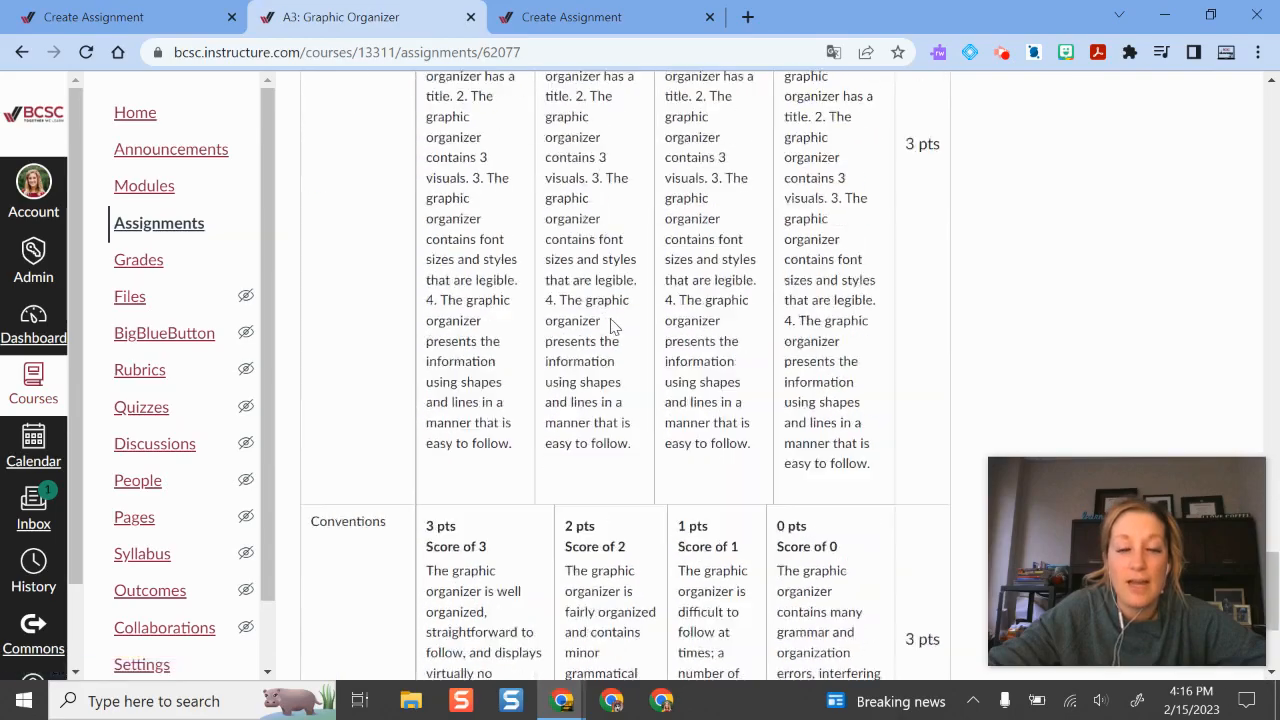
scroll(696, 374, "up", 15)
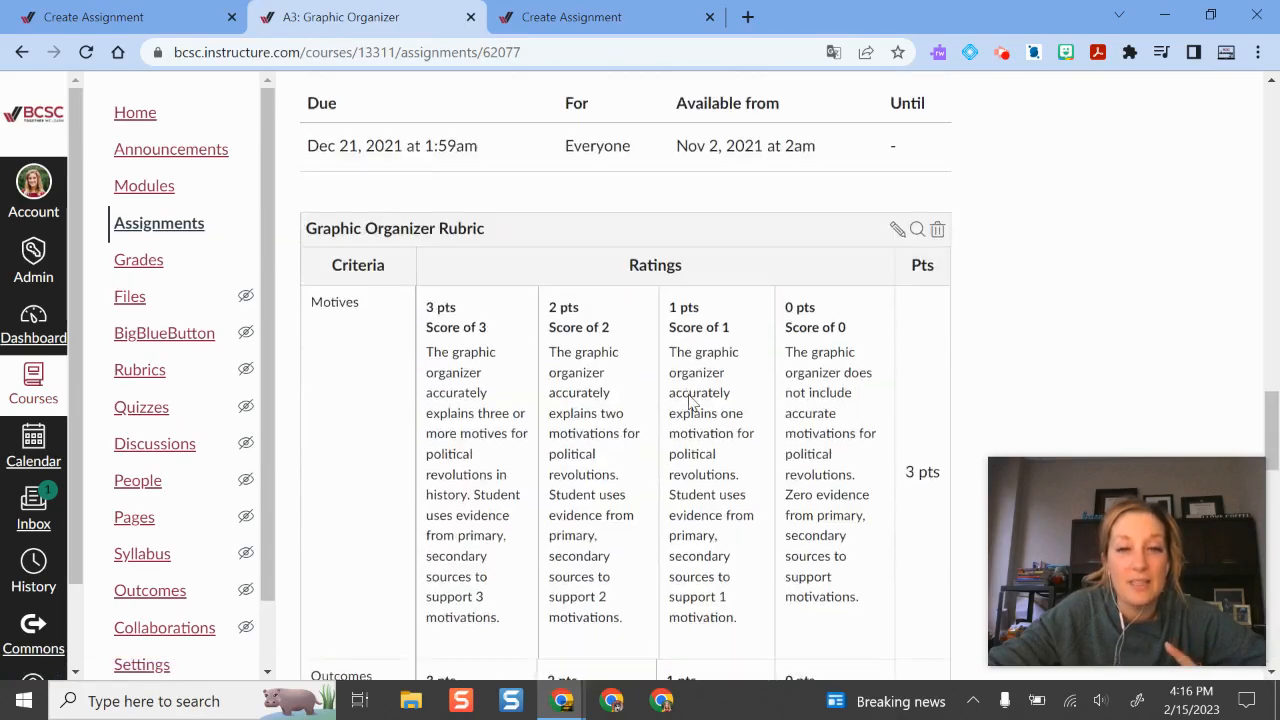
Show the Graphic Organizer assignment in Student View and compare it with the new assignment form's online entry options.
left_click(965, 106)
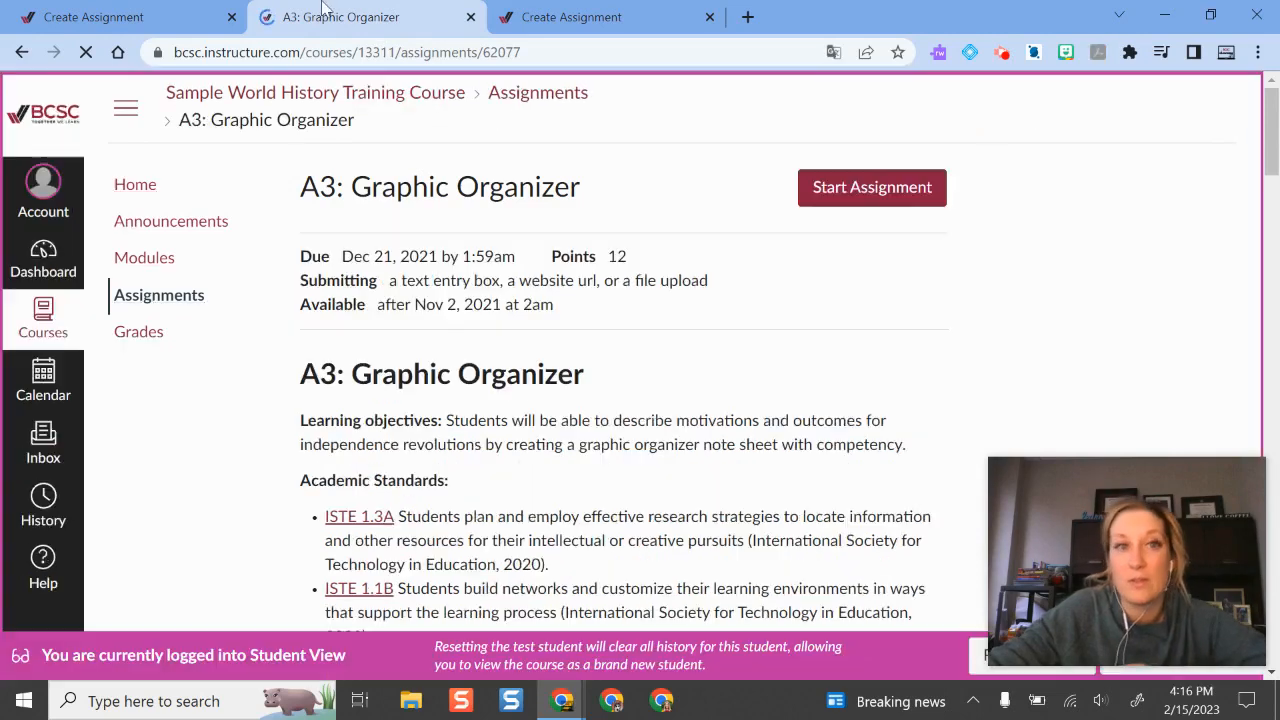
left_click(150, 18)
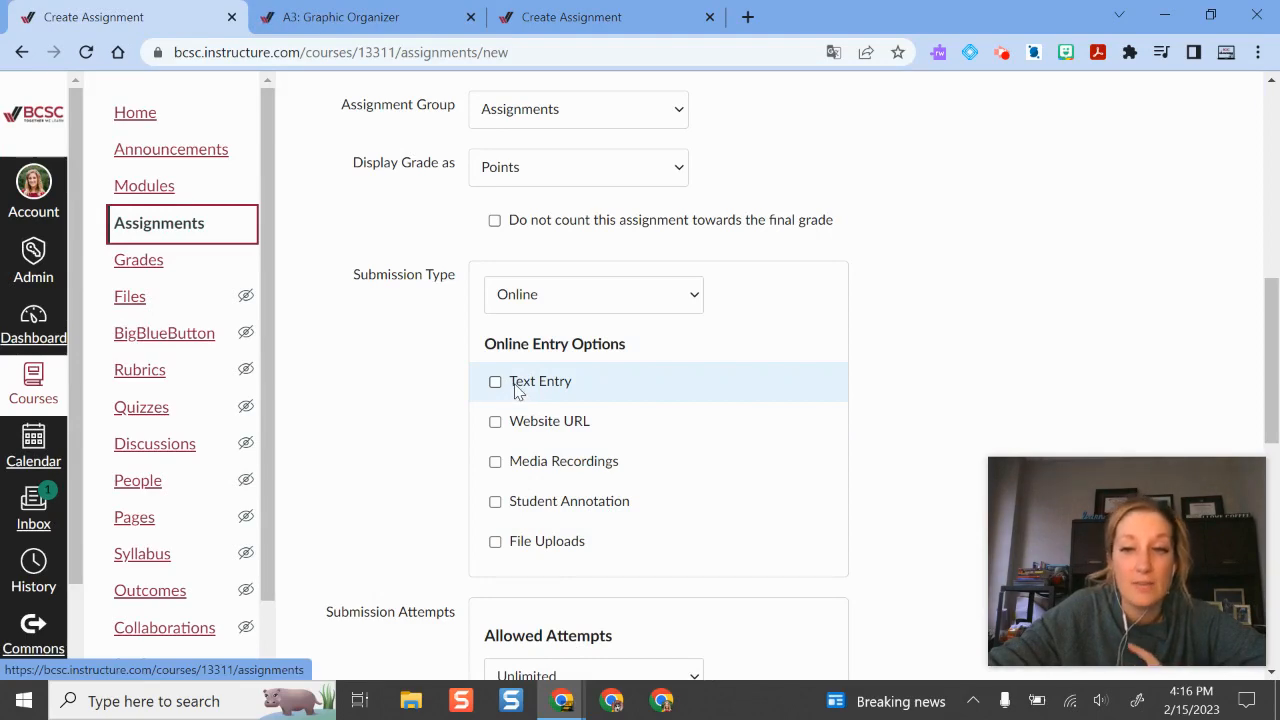
left_click(356, 15)
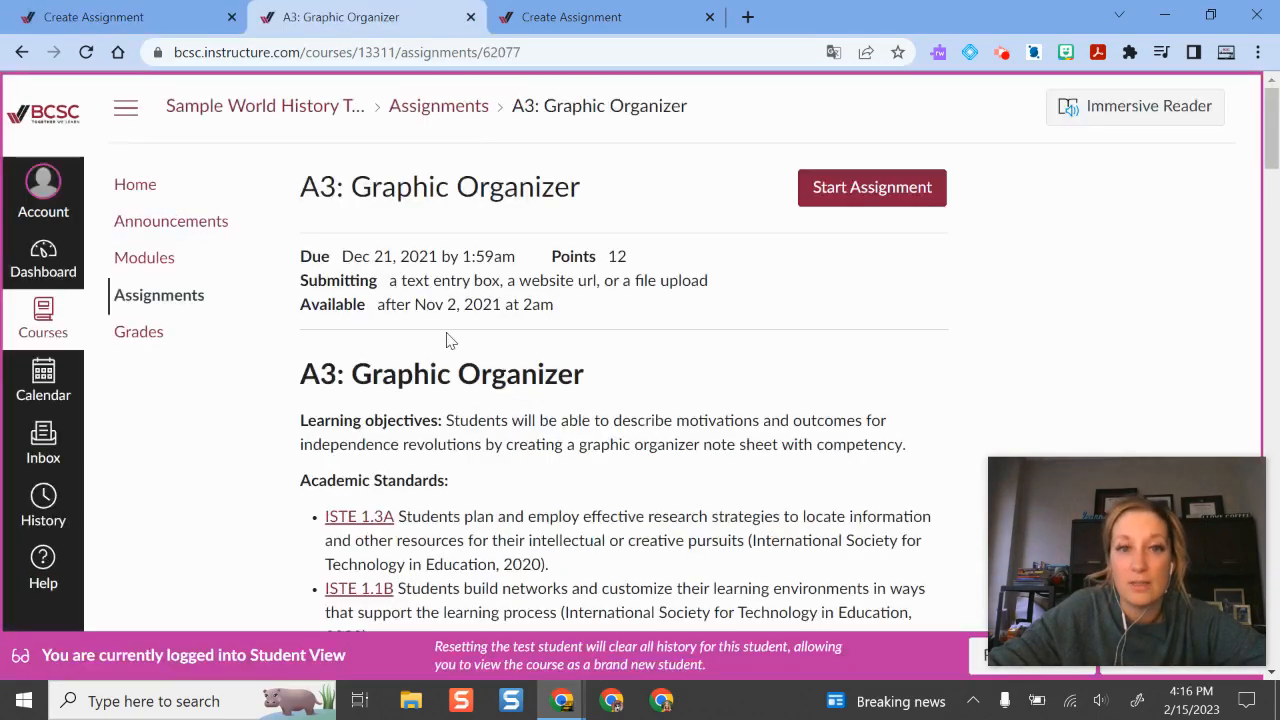
Read through the Graphic Organizer instructions and rubric as a student sees them.
scroll(763, 452, "down", 15)
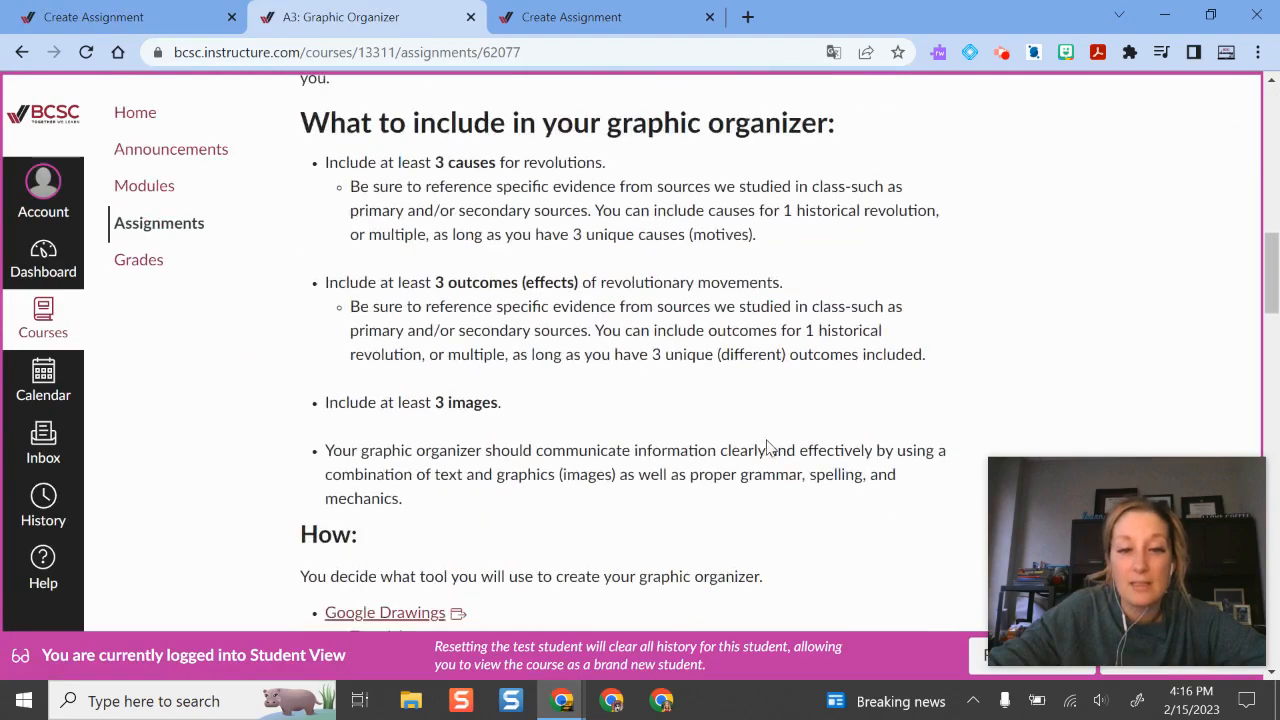
scroll(771, 443, "down", 20)
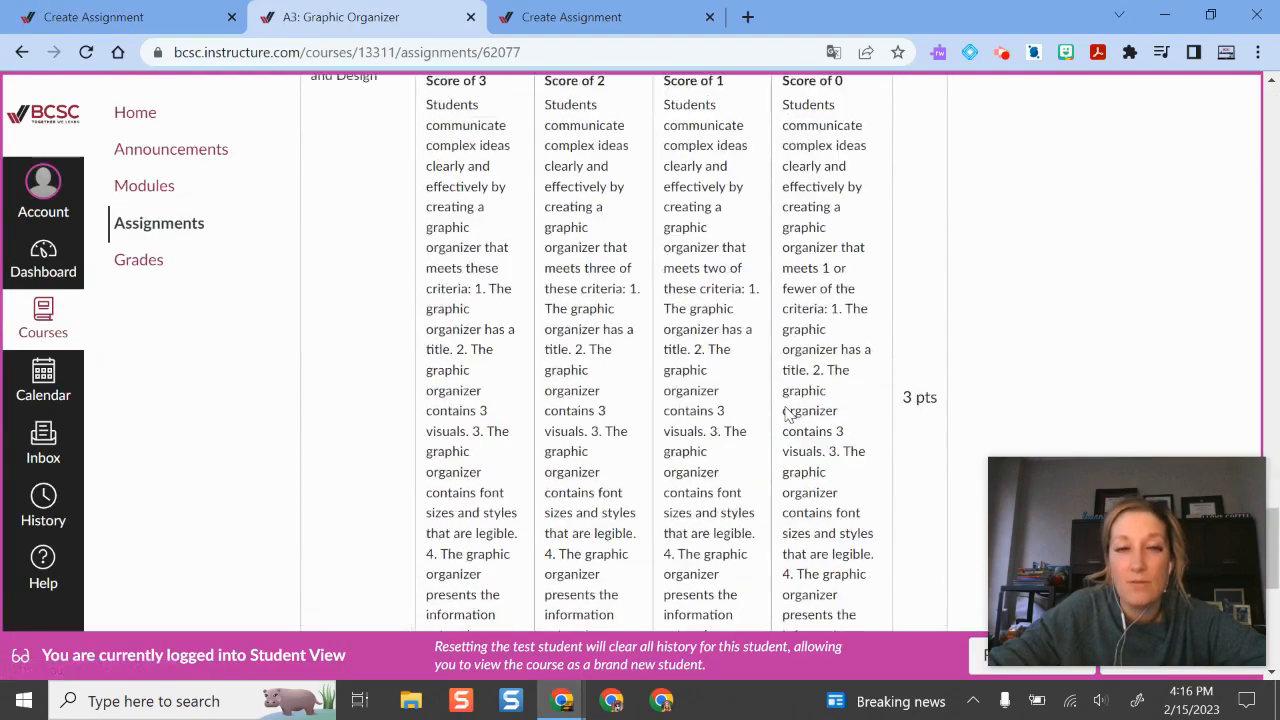
scroll(789, 405, "down", 2)
scroll(787, 395, "up", 15)
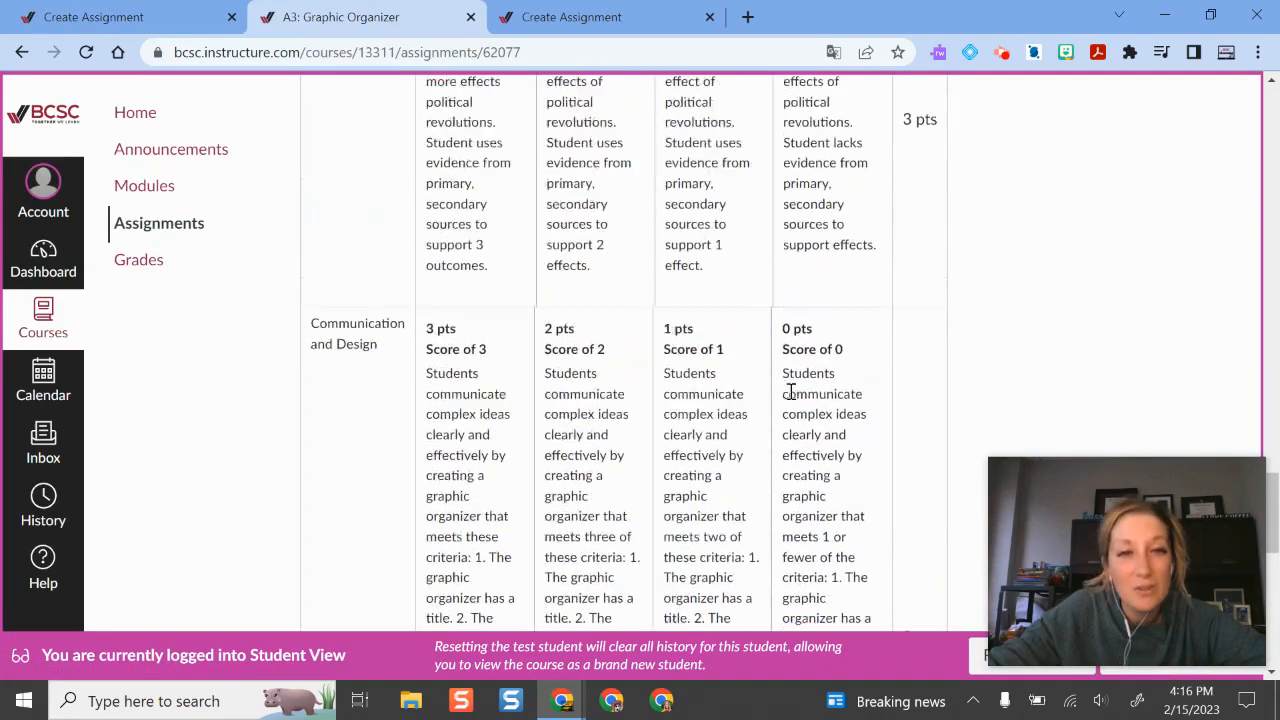
scroll(787, 392, "up", 15)
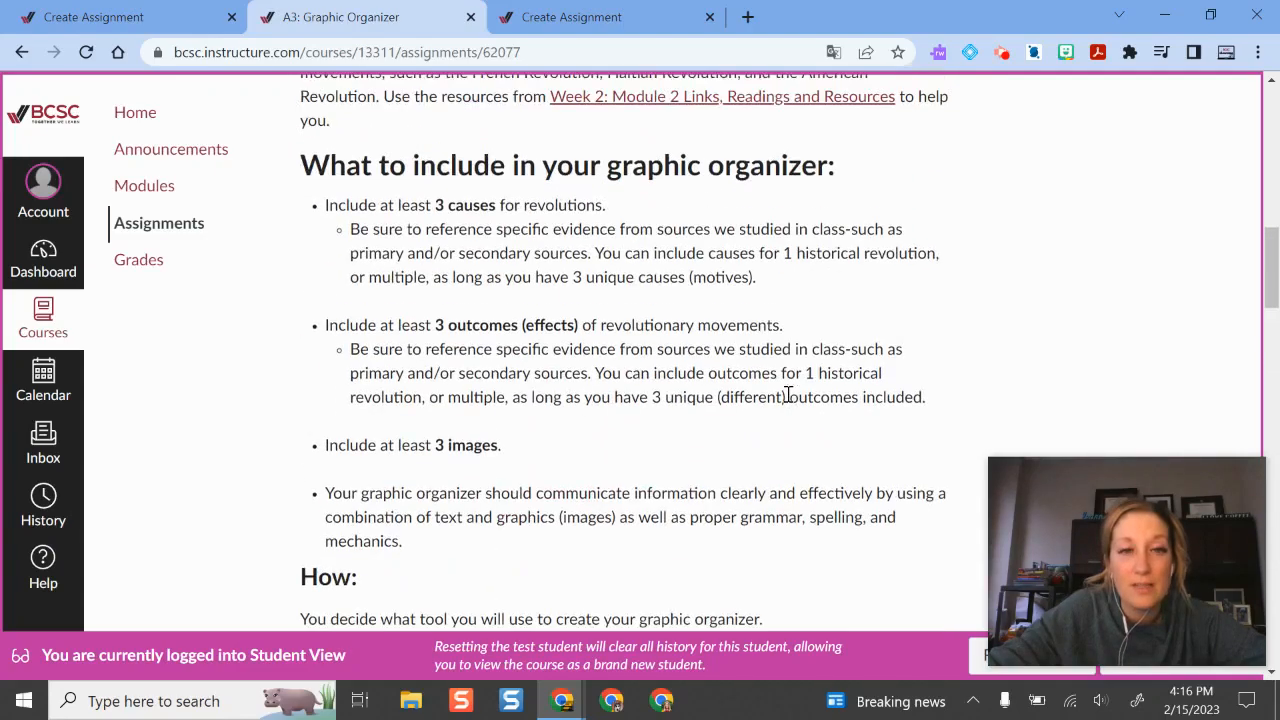
scroll(788, 394, "up", 10)
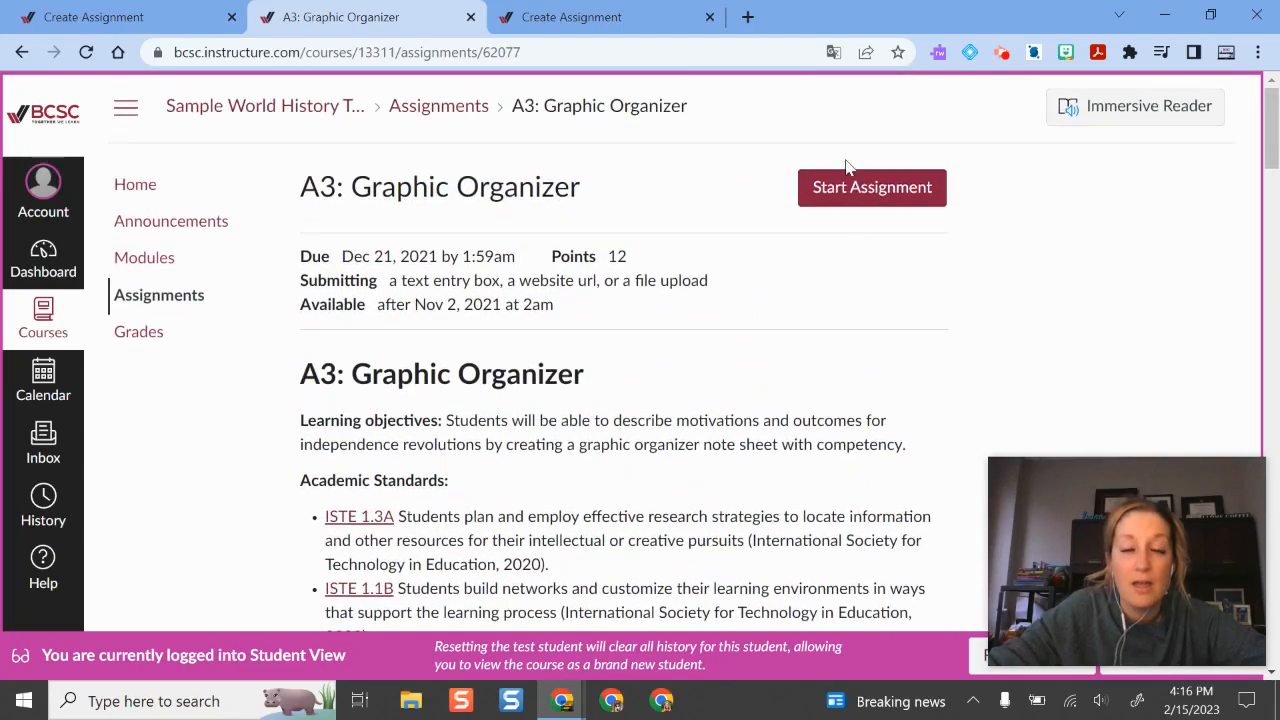
Start the Graphic Organizer assignment as the test student and look through the Text Entry, Website URL and Google Drive submission options.
left_click(820, 189)
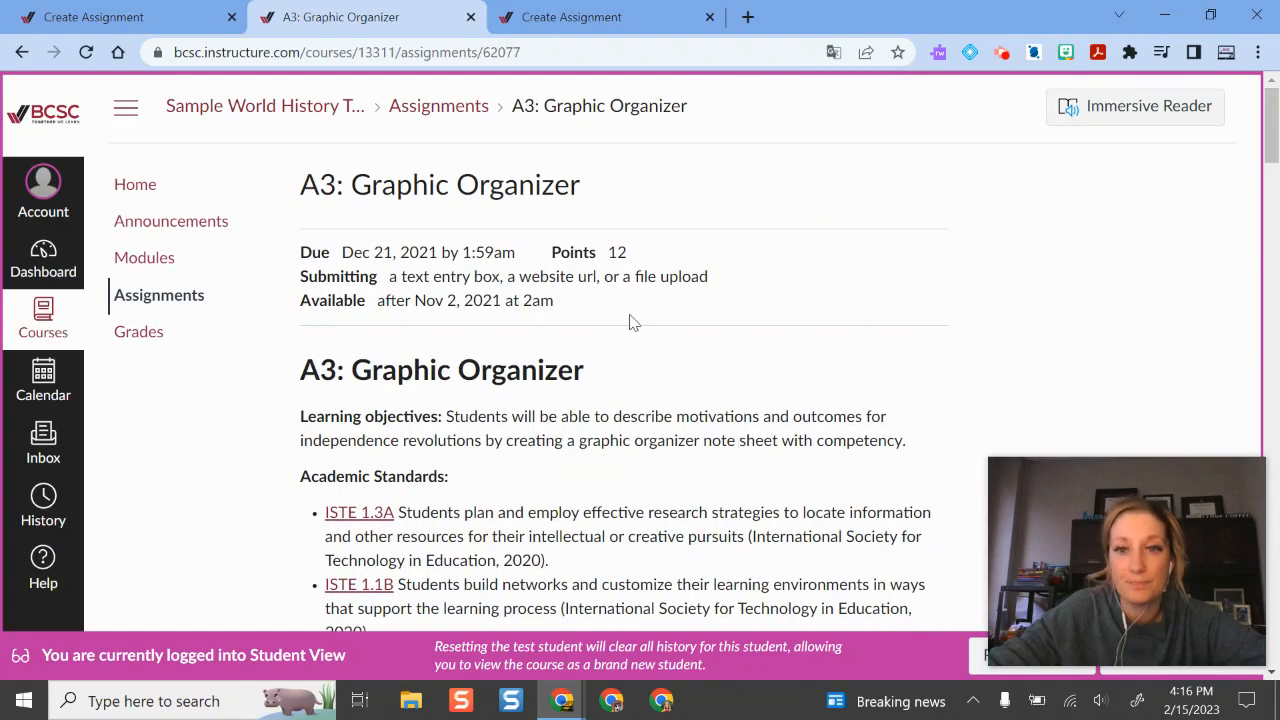
scroll(630, 322, "down", 20)
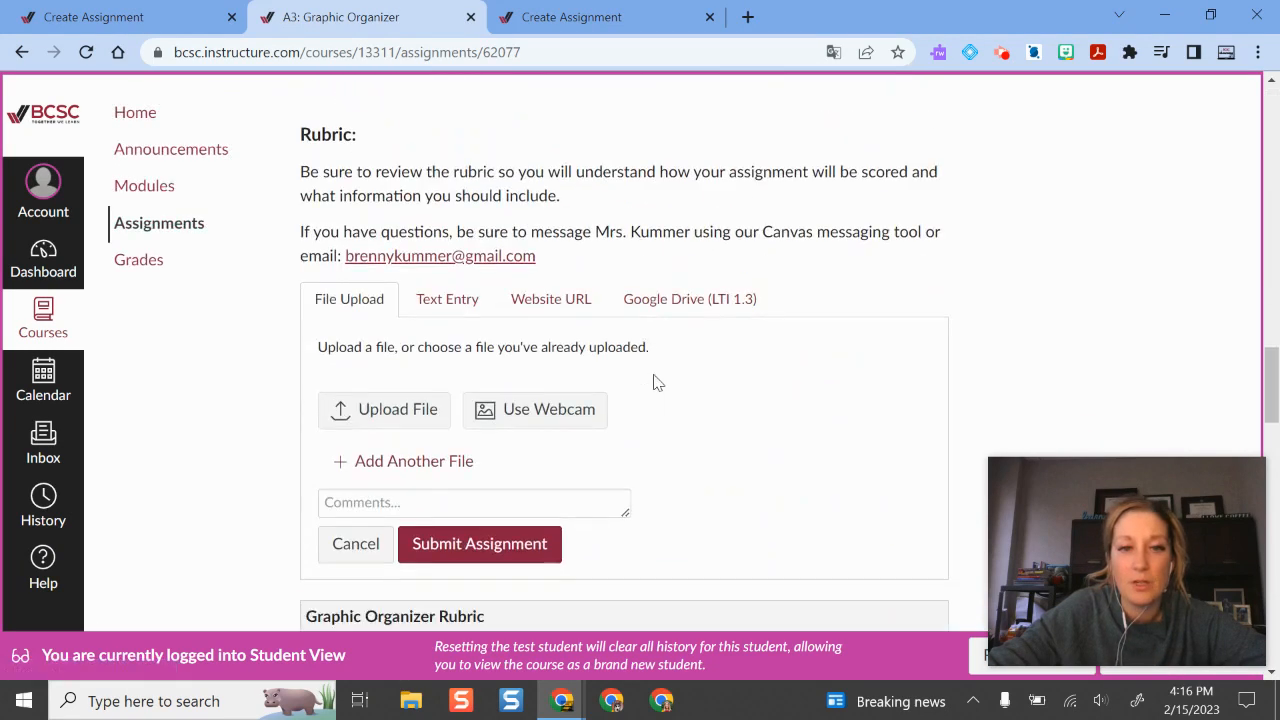
scroll(658, 380, "down", 1)
left_click(446, 200)
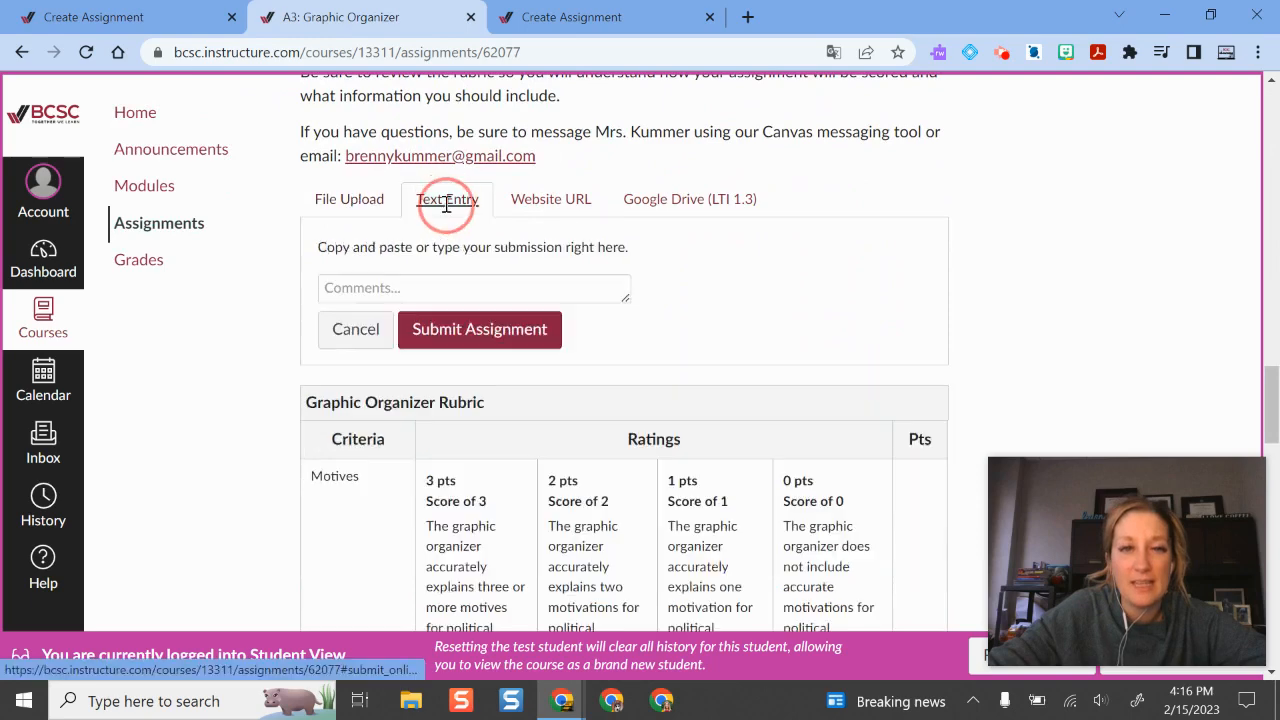
left_click(545, 200)
left_click(676, 192)
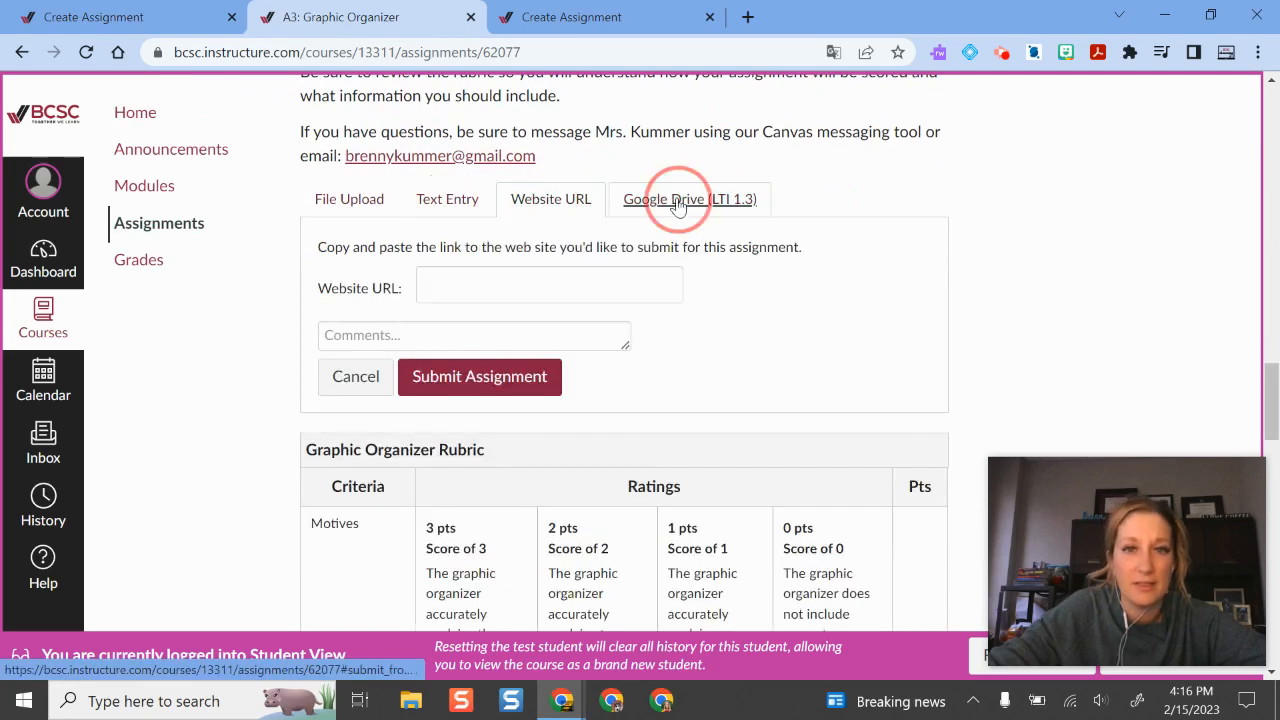
Return to the Text Entry submission editor and reveal its additional formatting and insertion tools.
left_click(533, 199)
left_click(447, 200)
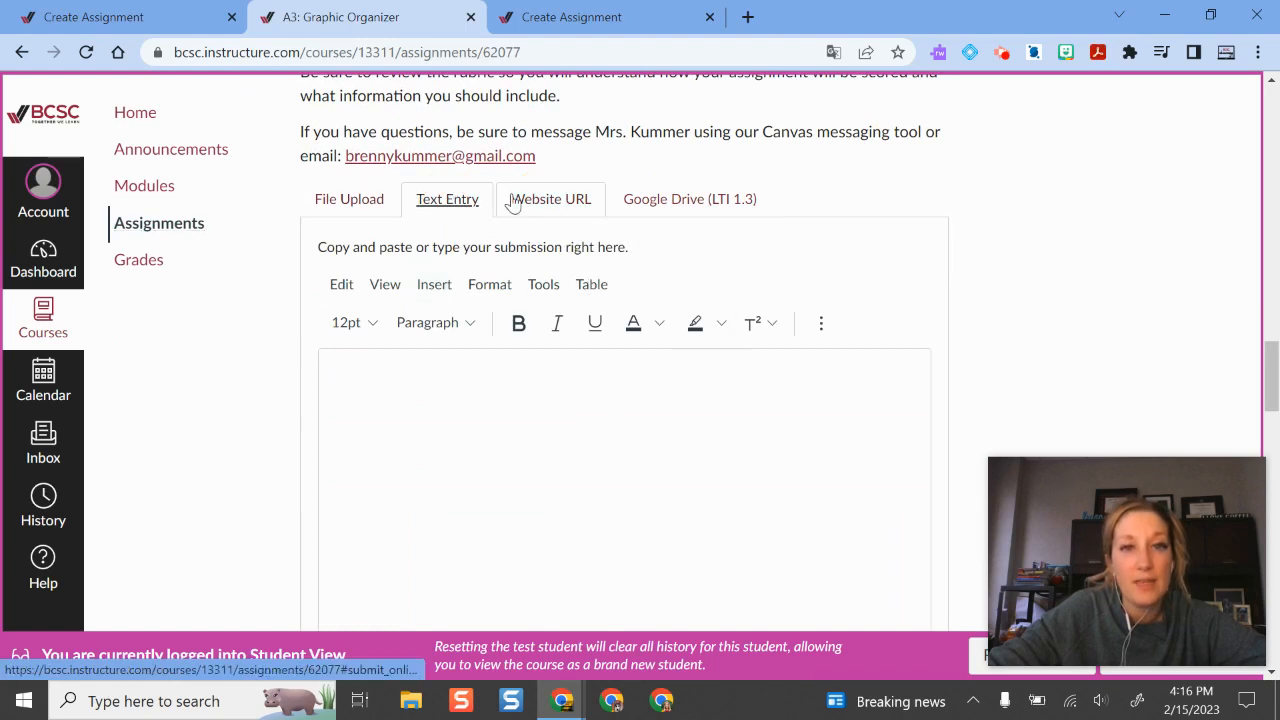
left_click(821, 322)
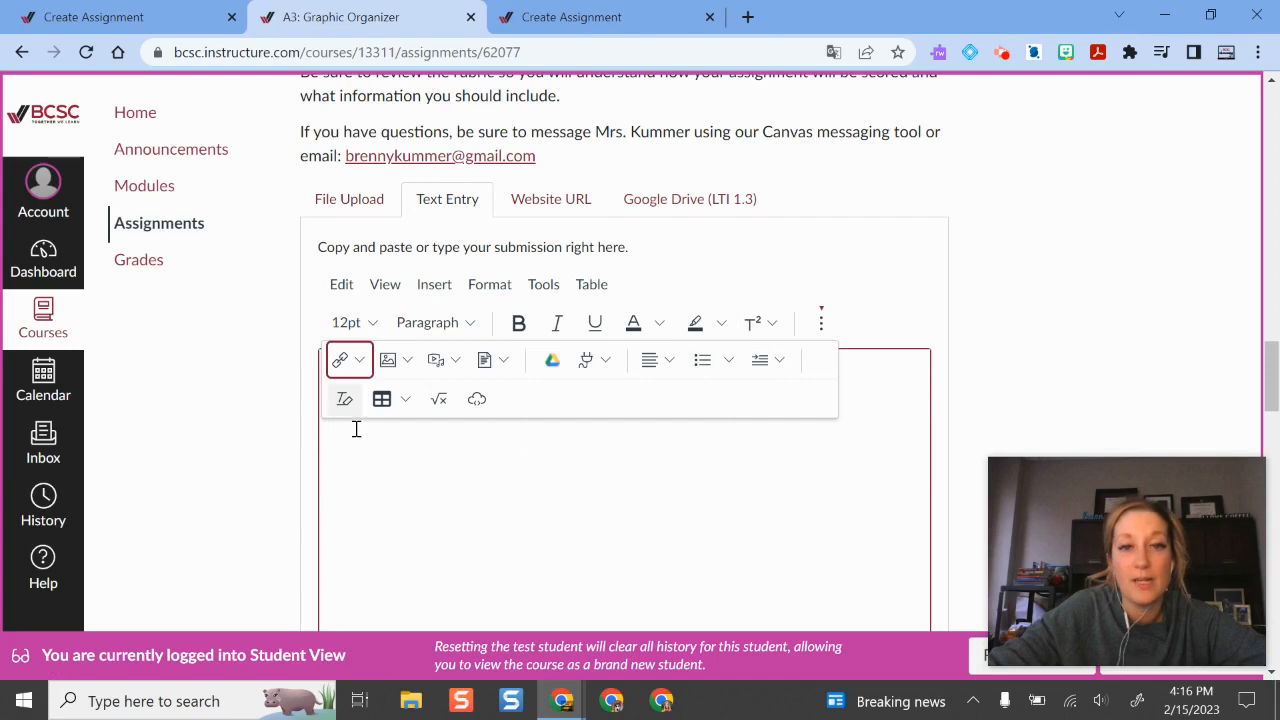
Compare the File Upload, Text Entry, Website URL and Google Drive submission forms, ending on File Upload.
left_click(357, 199)
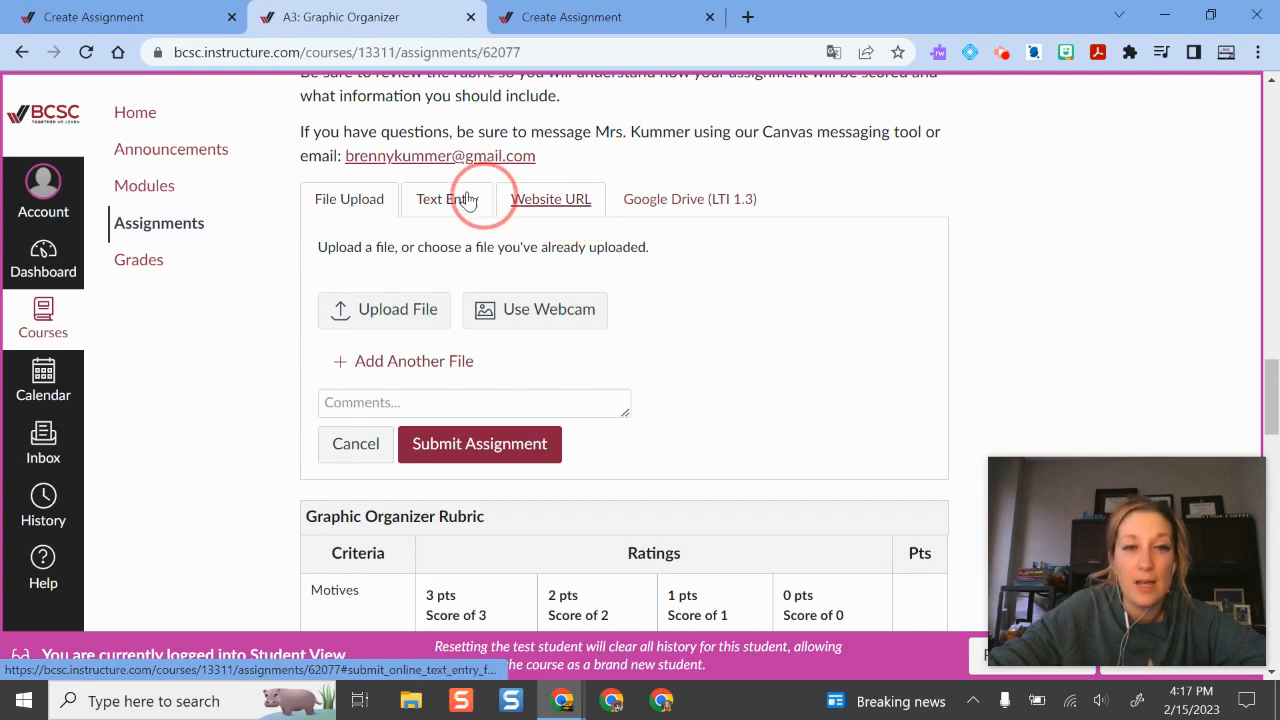
left_click(545, 205)
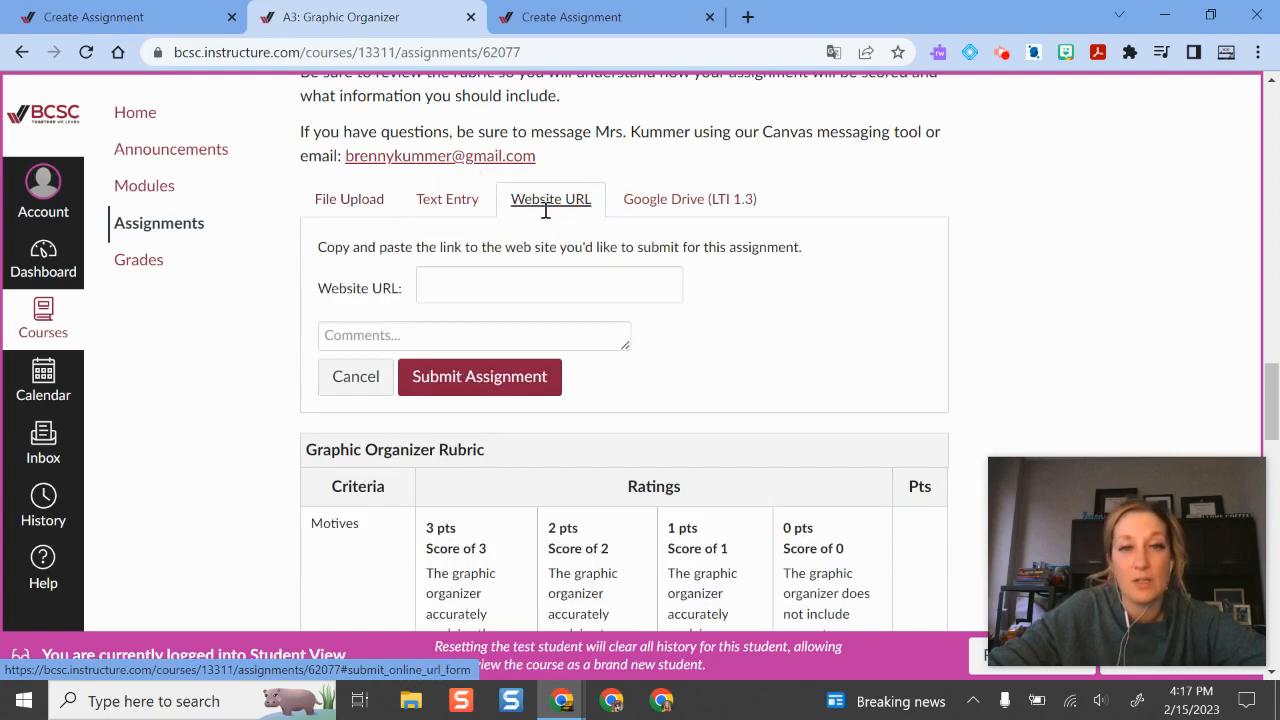
left_click(325, 205)
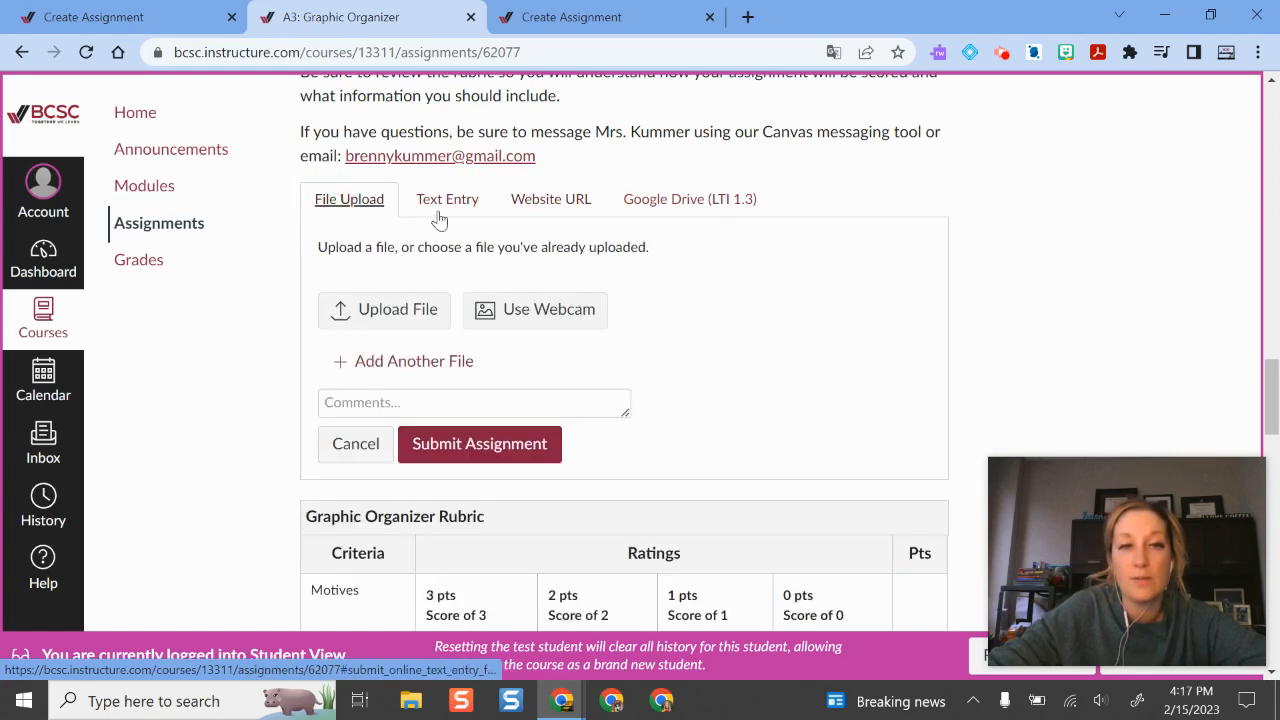
left_click(437, 199)
left_click(560, 199)
left_click(705, 199)
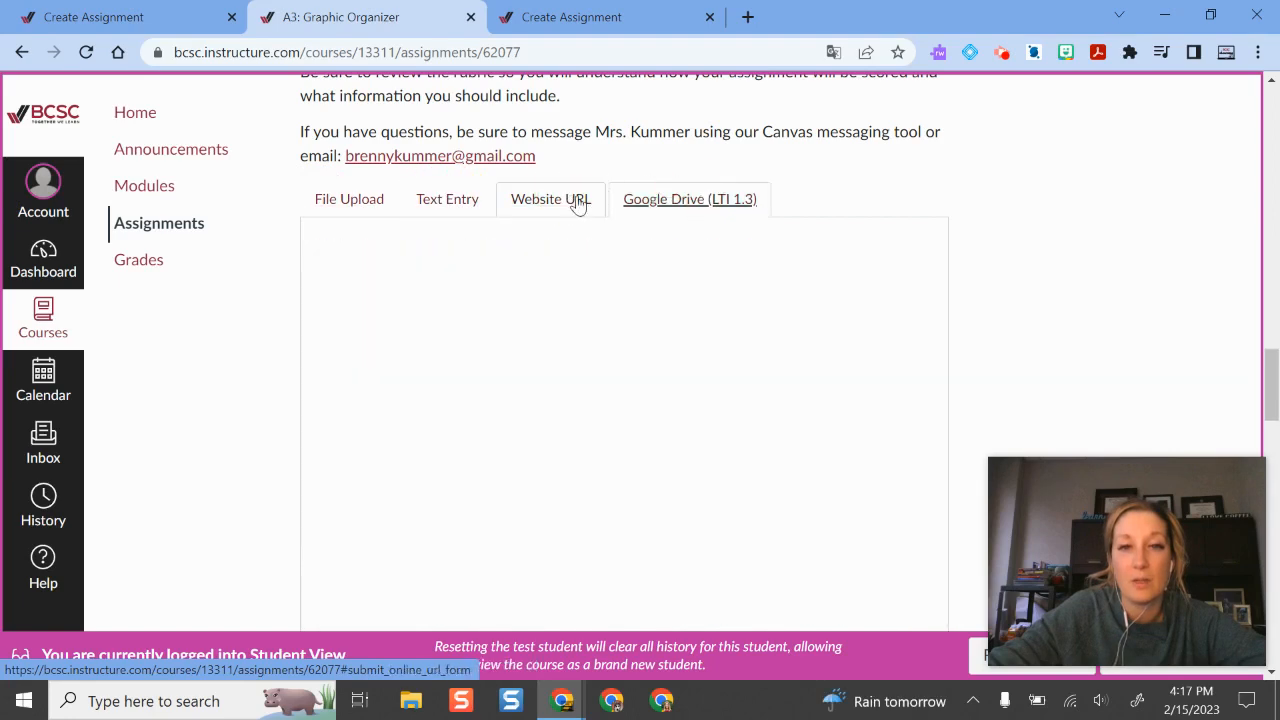
left_click(578, 205)
left_click(365, 199)
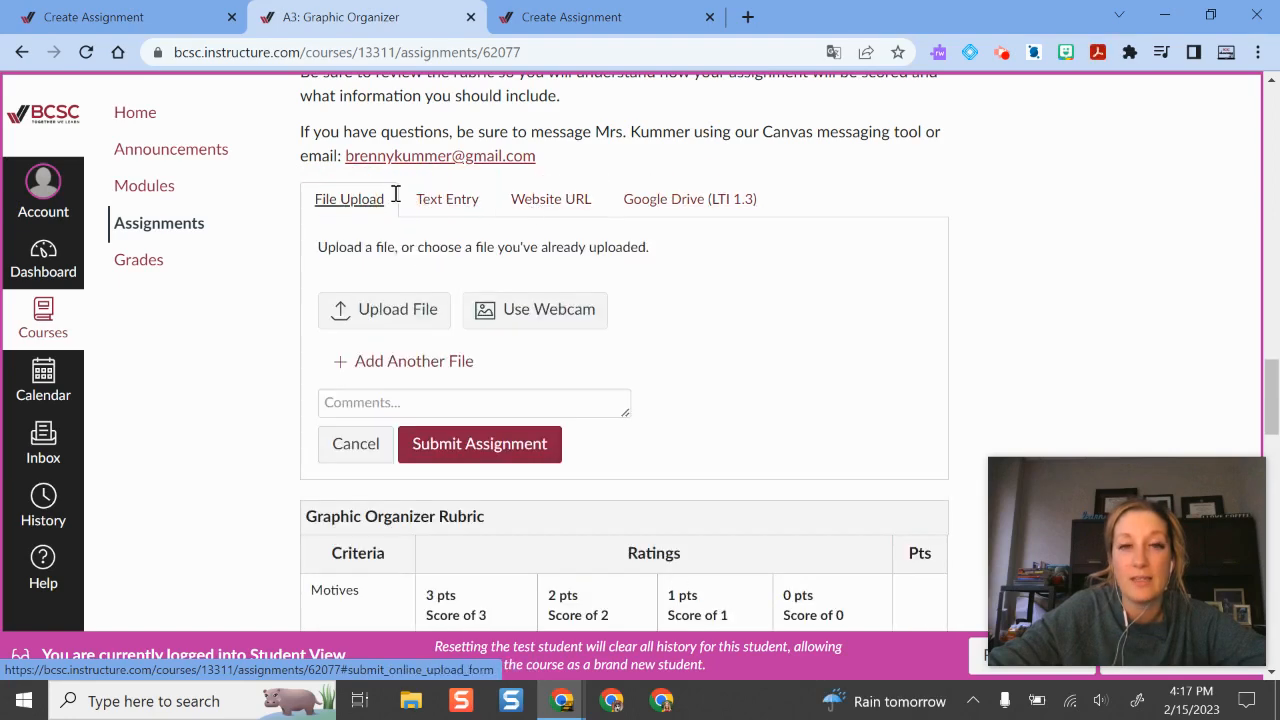
Revisit the Text Entry editor's extra tools and place the cursor in the submission text area.
left_click(449, 196)
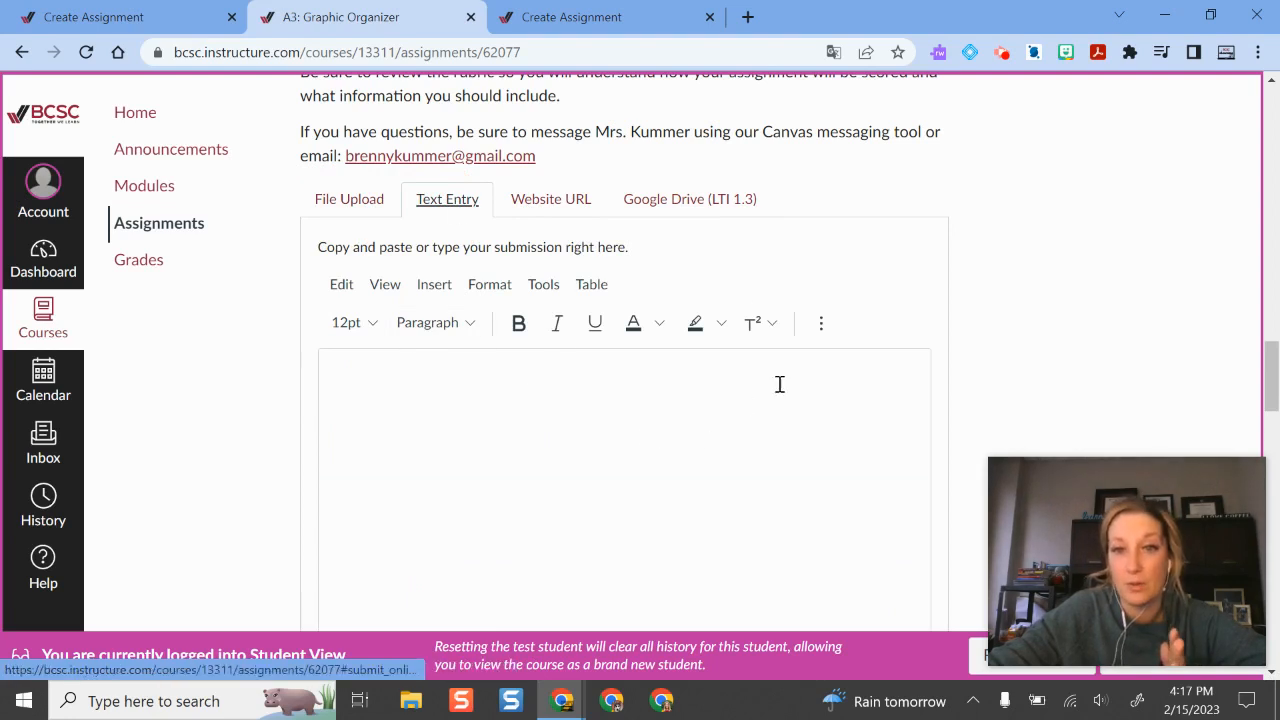
left_click(820, 322)
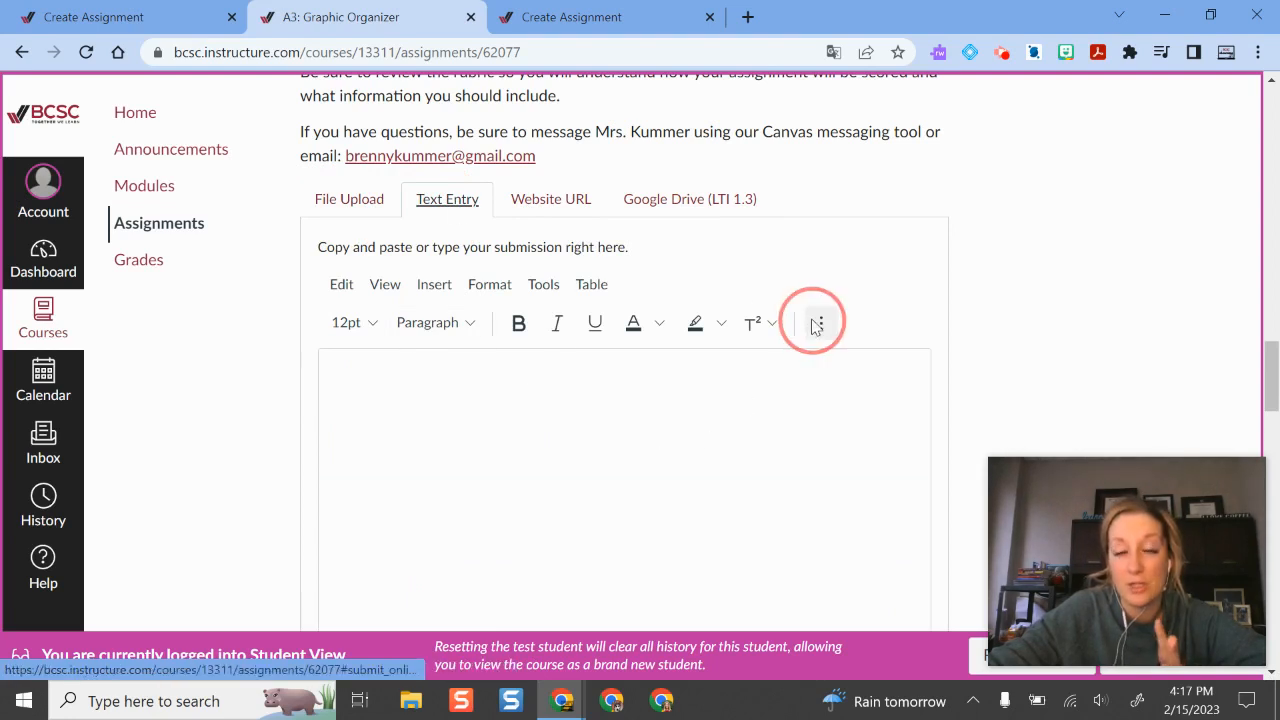
left_click(796, 546)
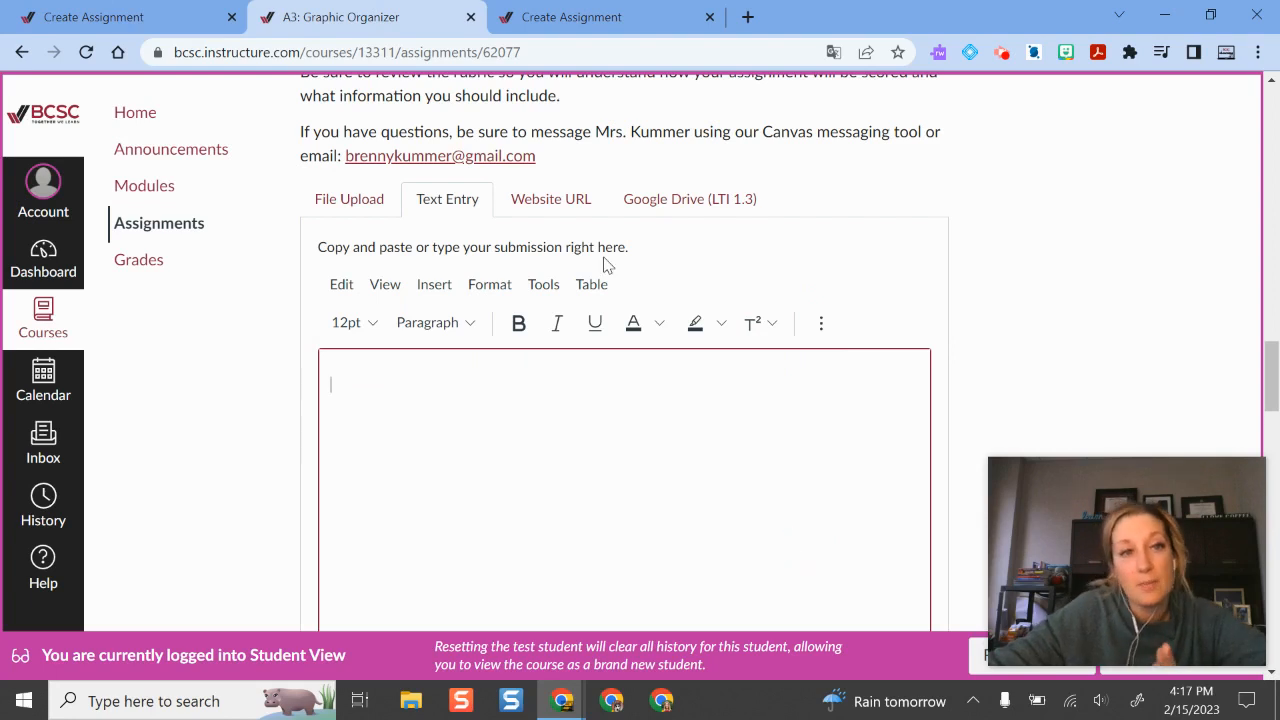
Check the new assignment form's entry options, and review the student view's rubric, standards and assignment details again.
left_click(160, 15)
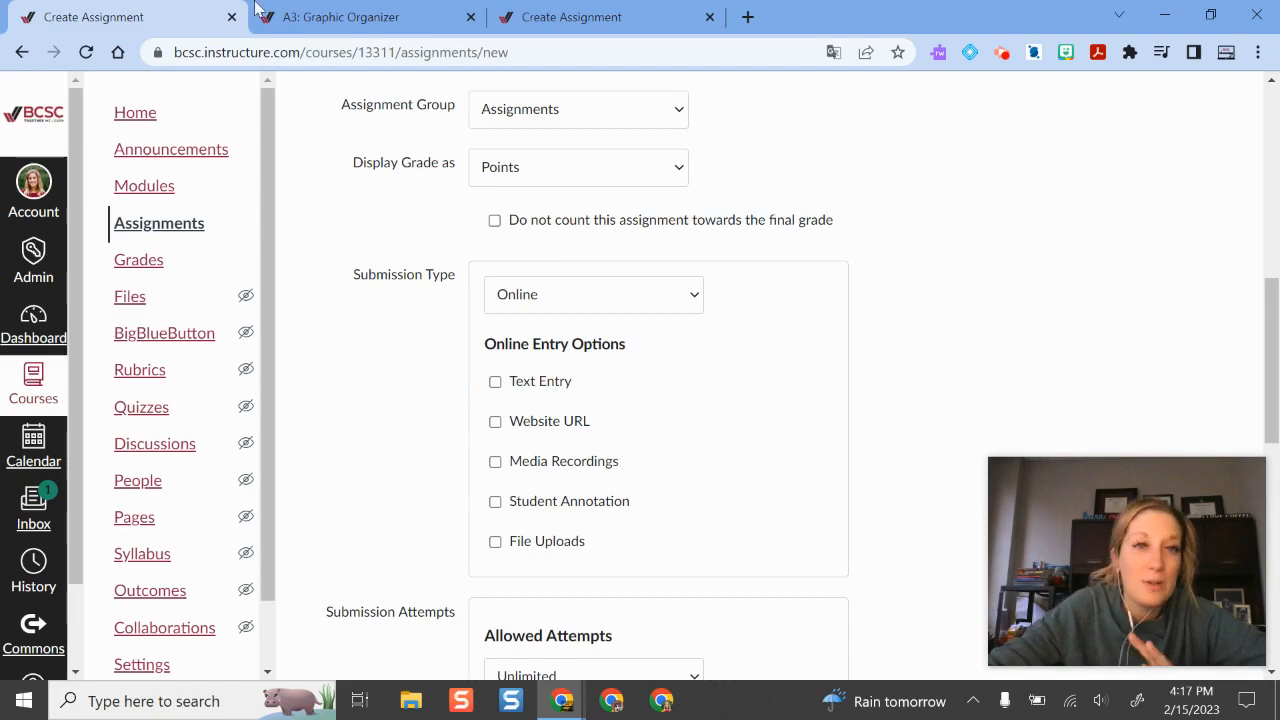
left_click(358, 12)
scroll(1049, 300, "down", 5)
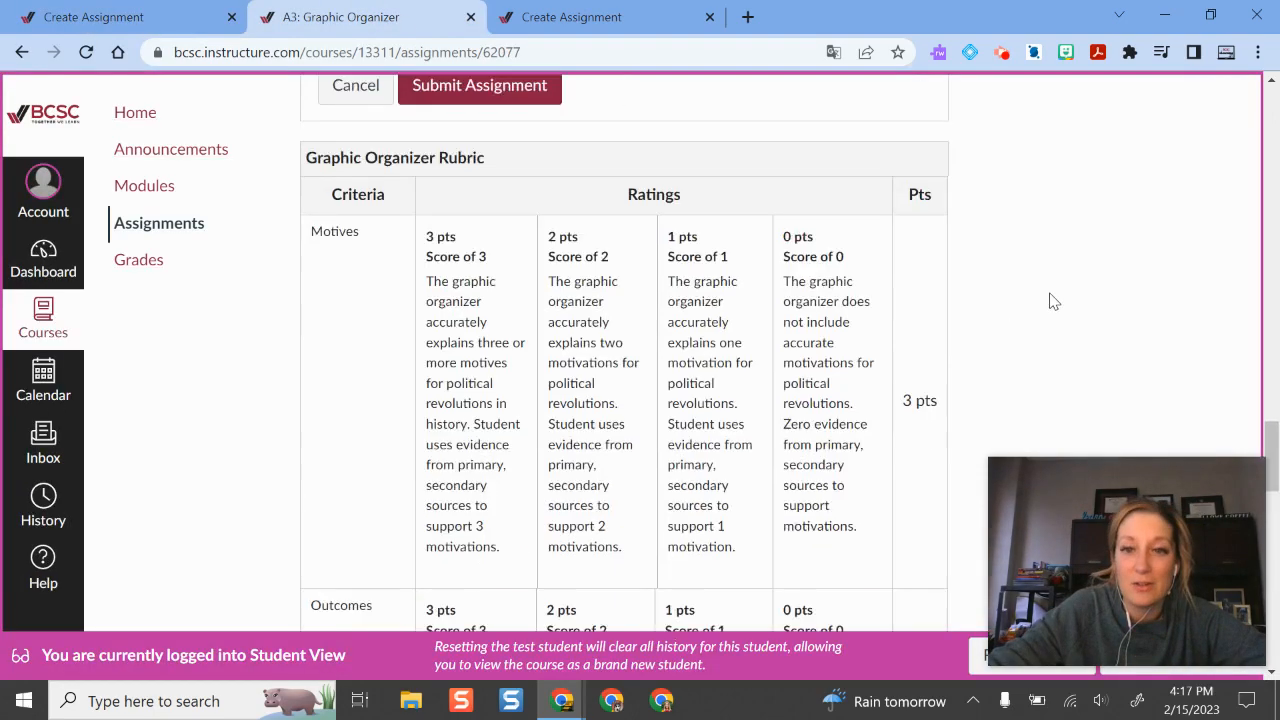
scroll(1049, 300, "up", 15)
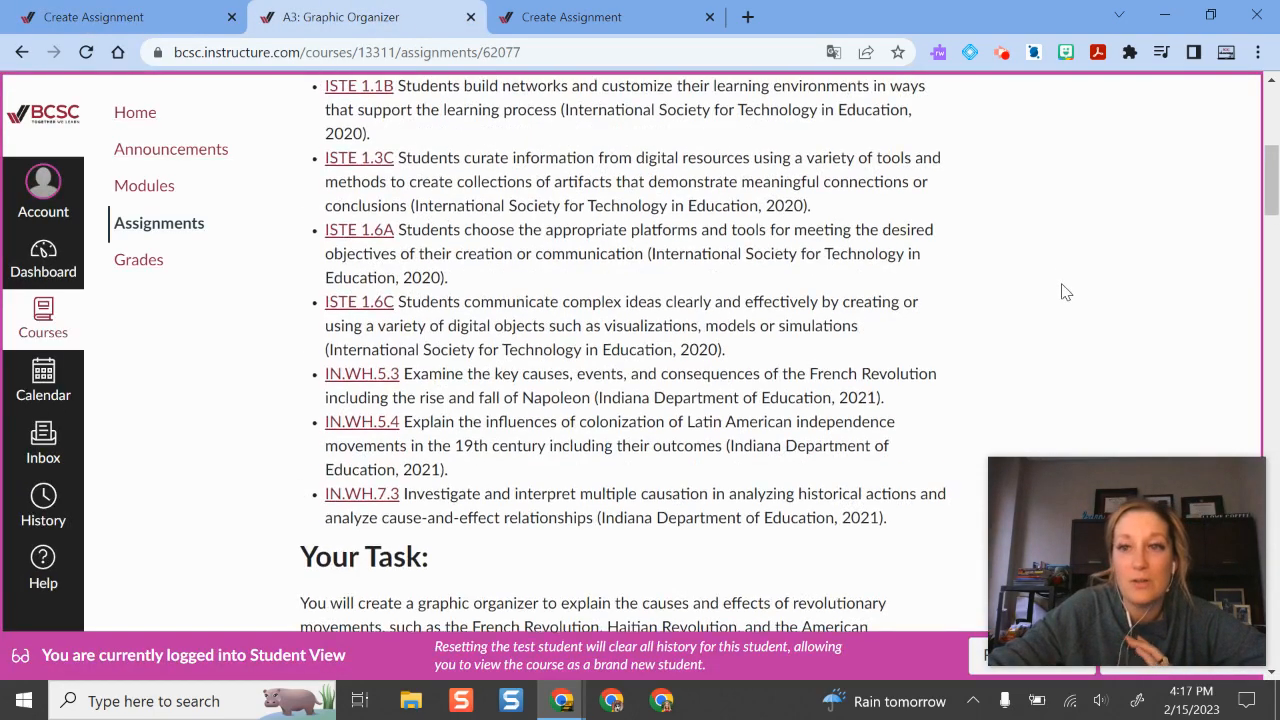
scroll(1066, 292, "up", 5)
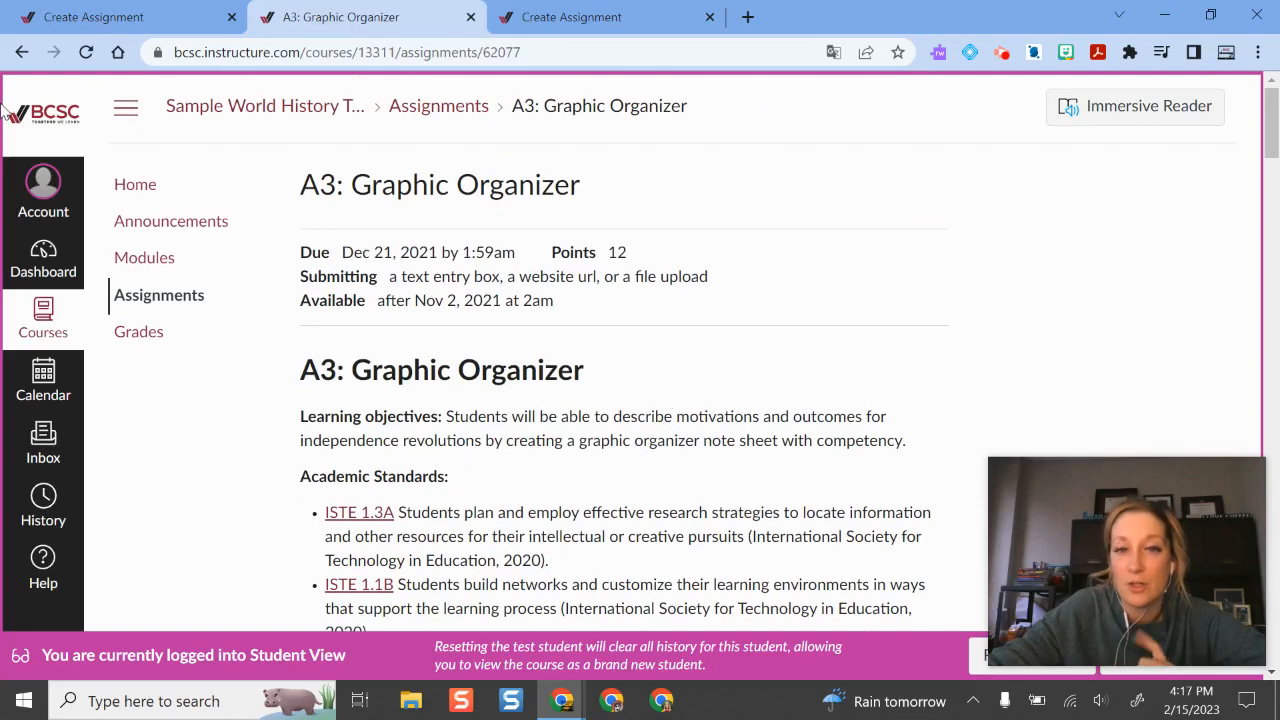
Return to the new assignment form and set its submission type to External Tool.
left_click(150, 17)
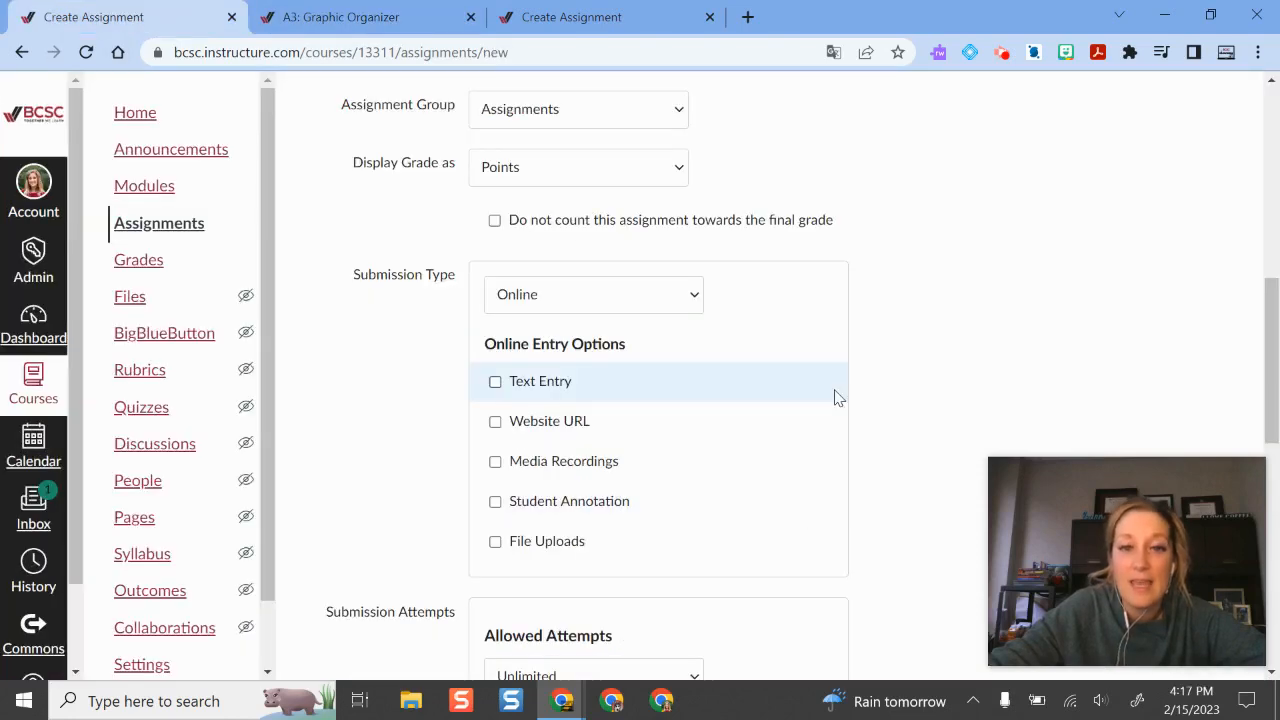
scroll(690, 180, "down", 1)
left_click(640, 194)
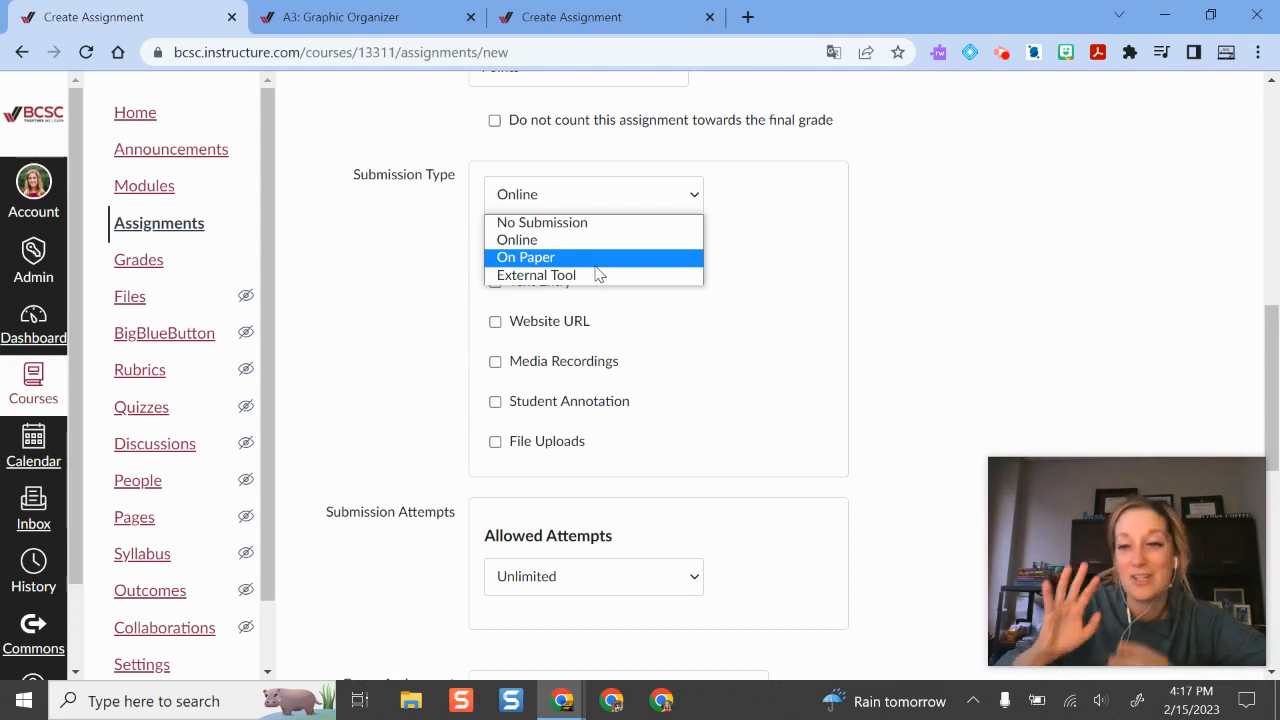
left_click(586, 278)
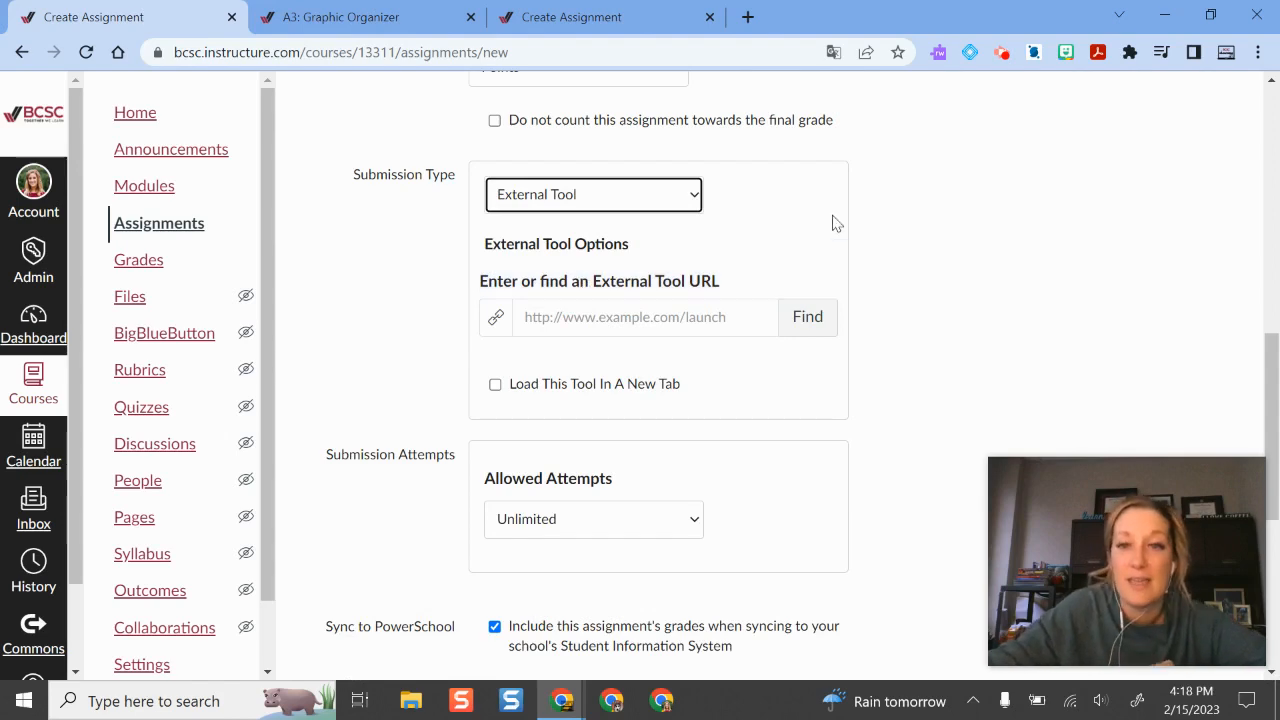
Review the assignment settings around the External Tool options and recheck the submission type choices, keeping External Tool.
scroll(985, 297, "up", 2)
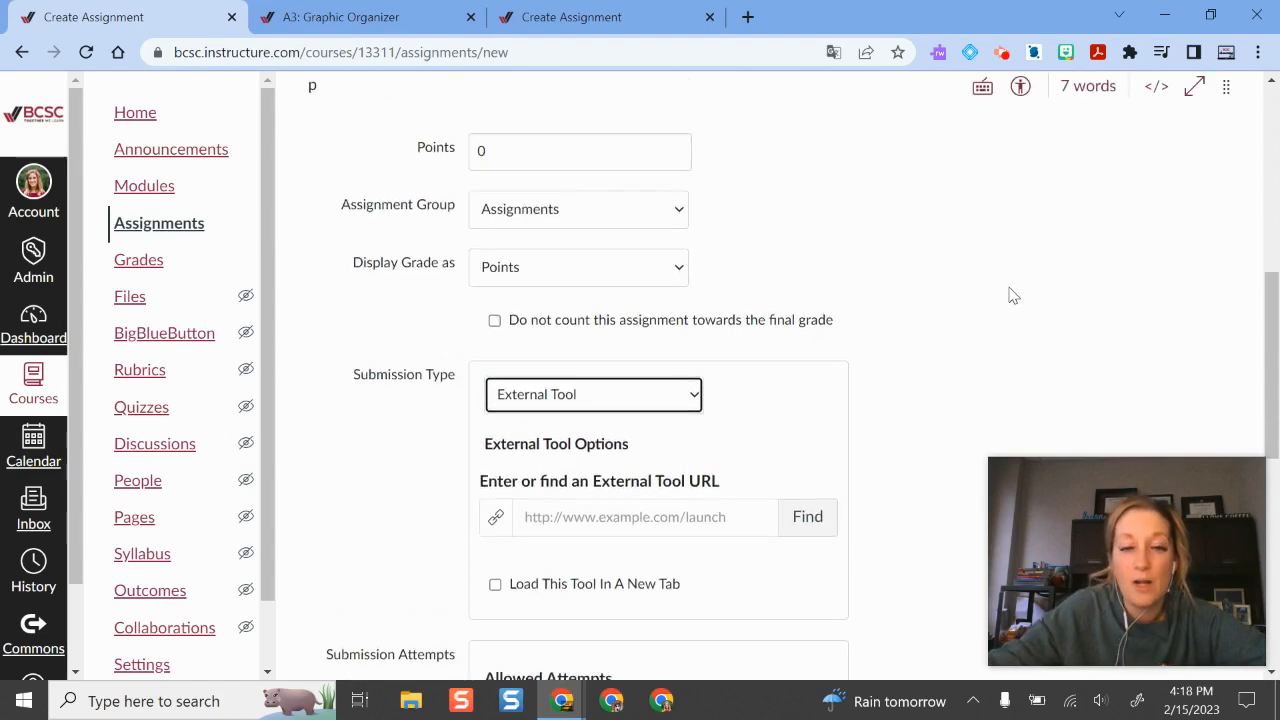
scroll(1008, 294, "down", 2)
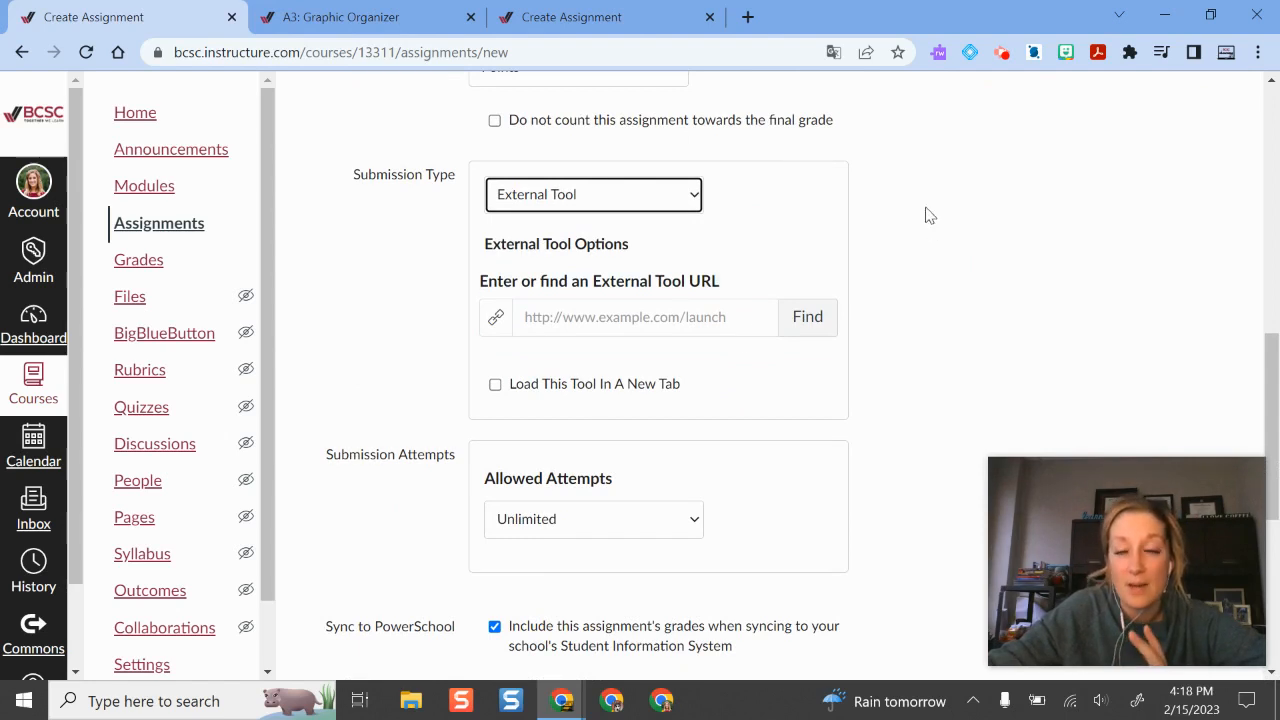
scroll(927, 215, "up", 1)
scroll(1055, 330, "up", 1)
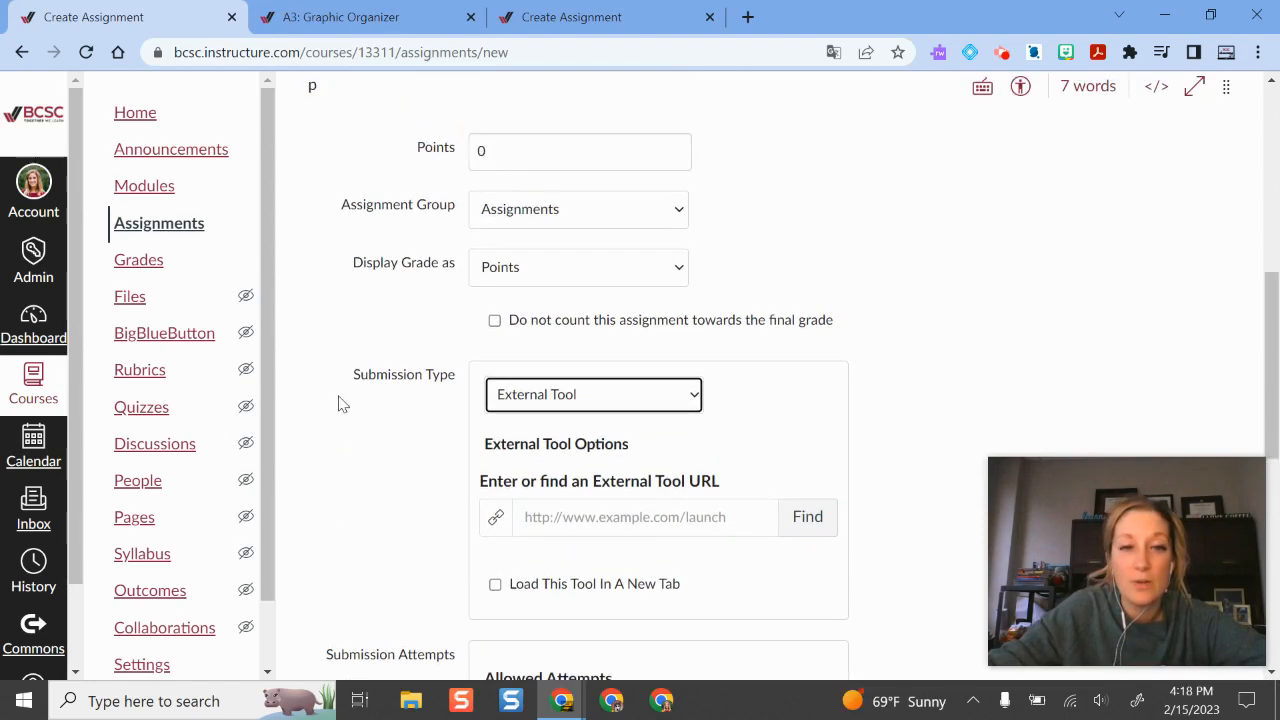
scroll(869, 328, "down", 2)
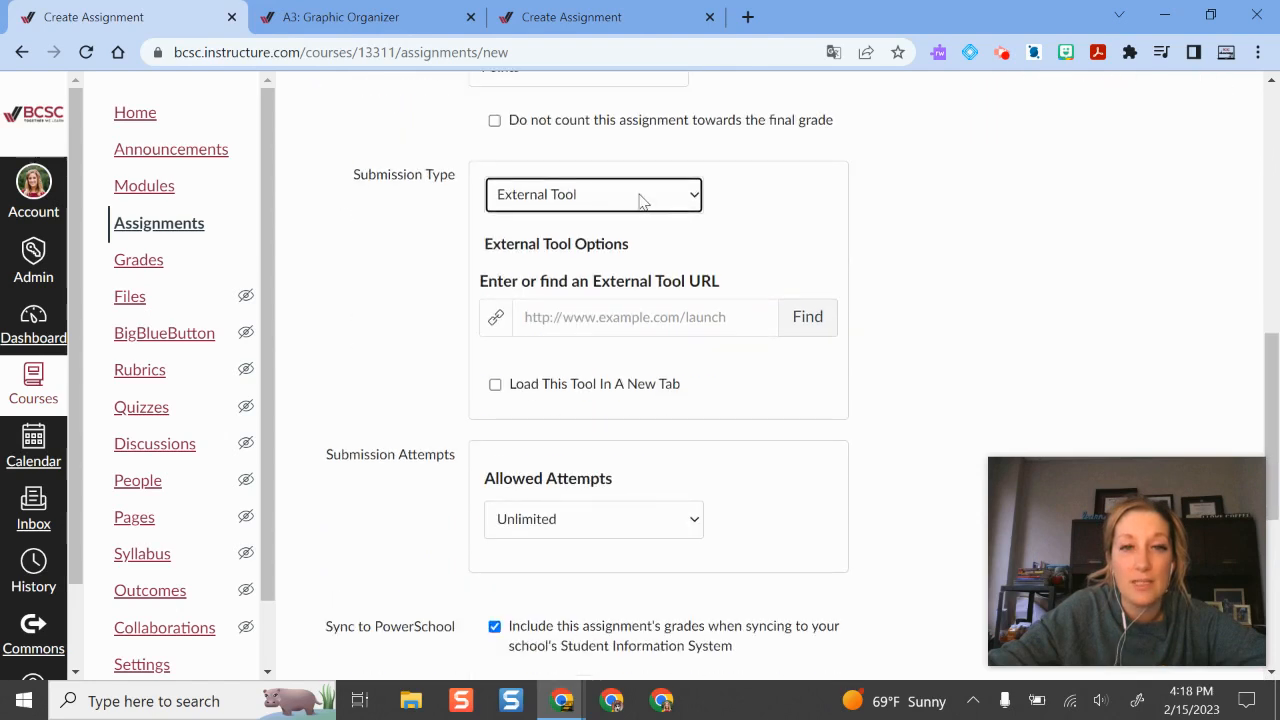
left_click(640, 198)
left_click(590, 275)
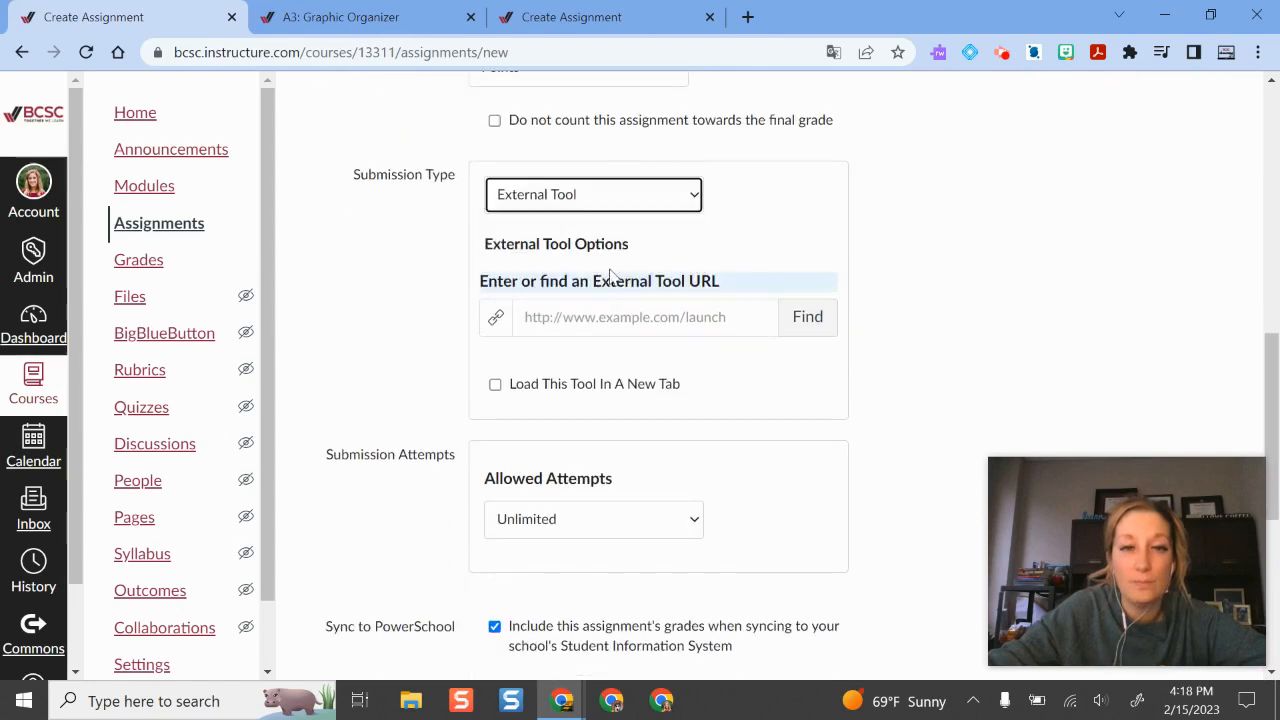
left_click(977, 253)
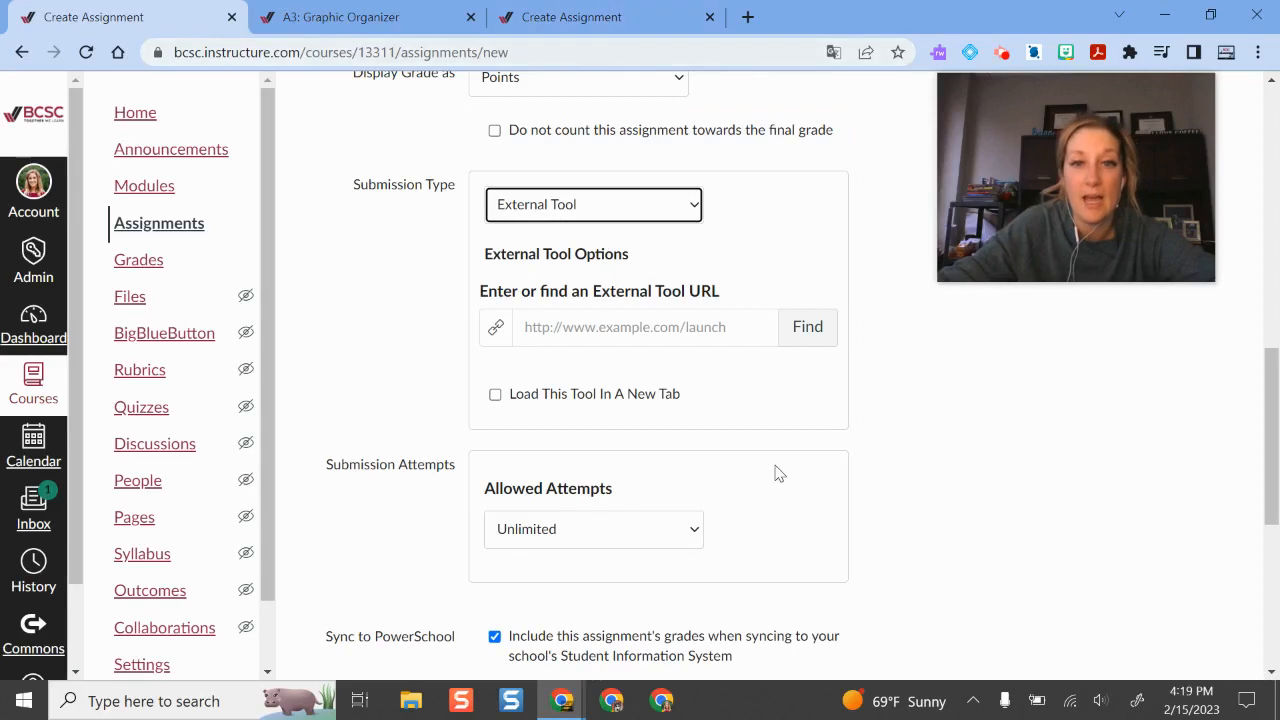
Choose Google Assignments (LTI 1.3) as the external tool and continue with the signed-in account to the assignment creation form.
left_click(816, 328)
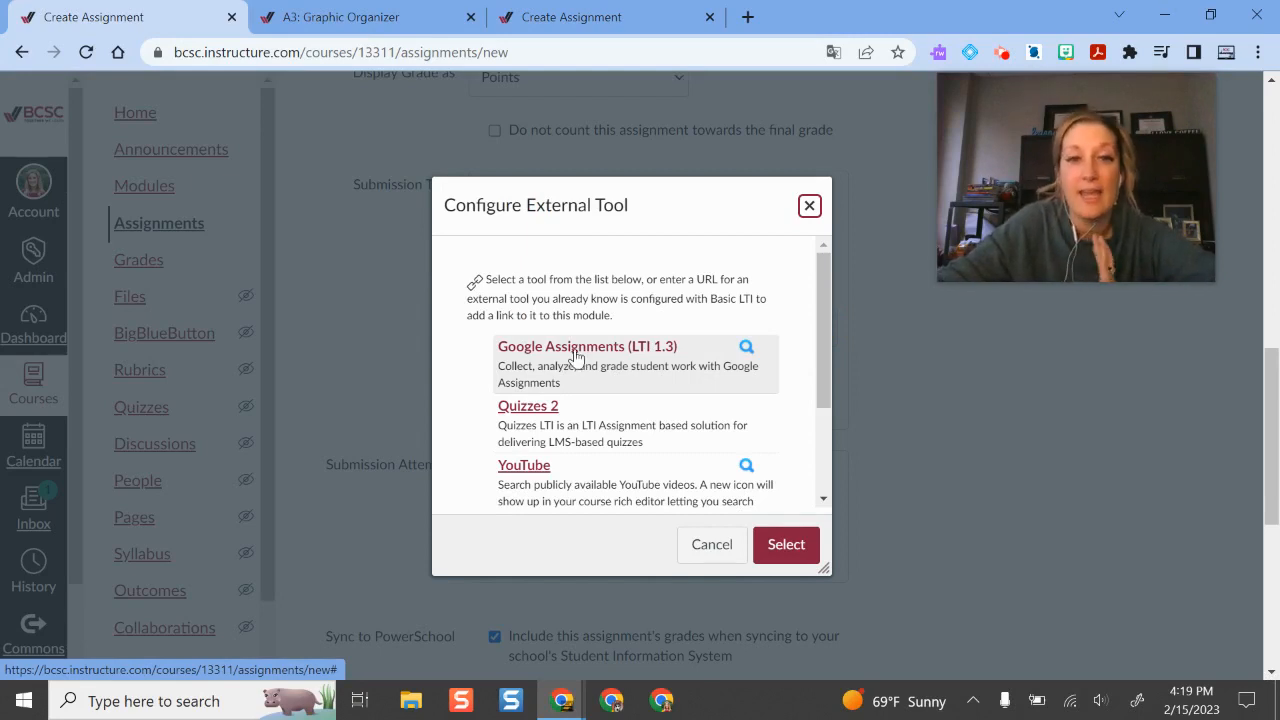
left_click(576, 358)
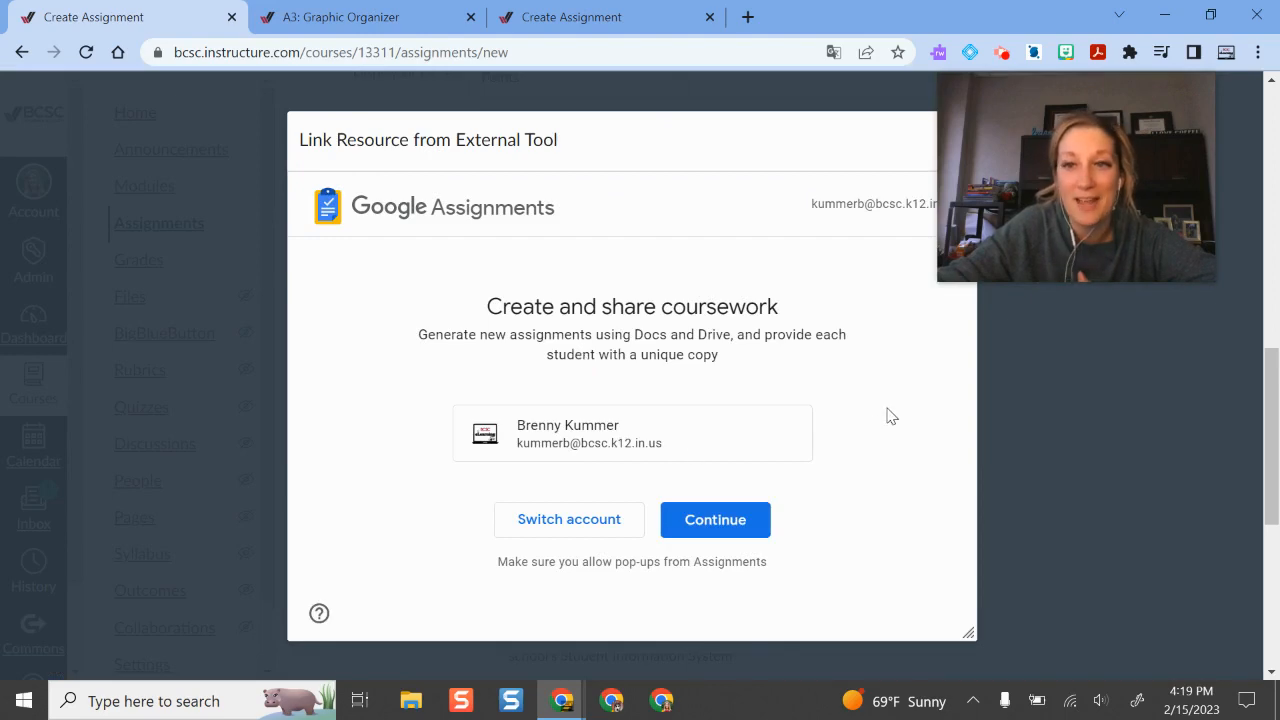
left_click(723, 521)
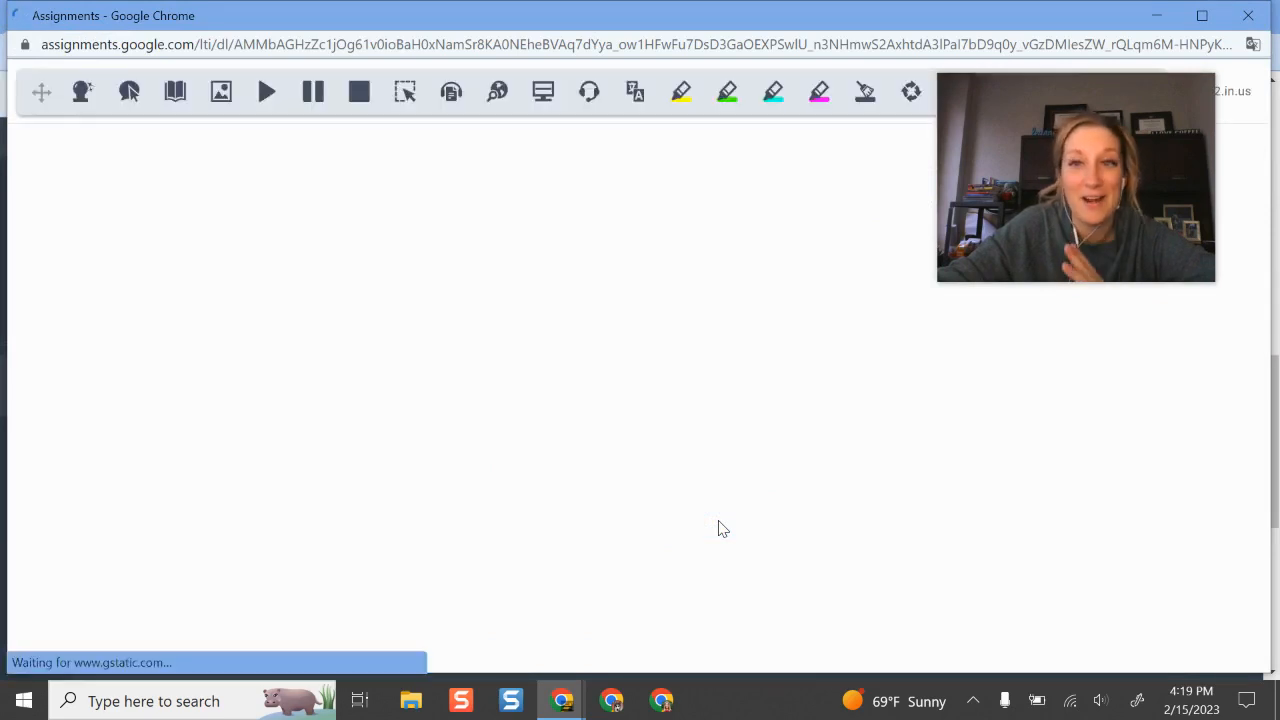
mouse_move(1136, 190)
left_mouse_down()
mouse_move(1166, 344)
mouse_move(1130, 187)
left_mouse_up()
left_click(1147, 91)
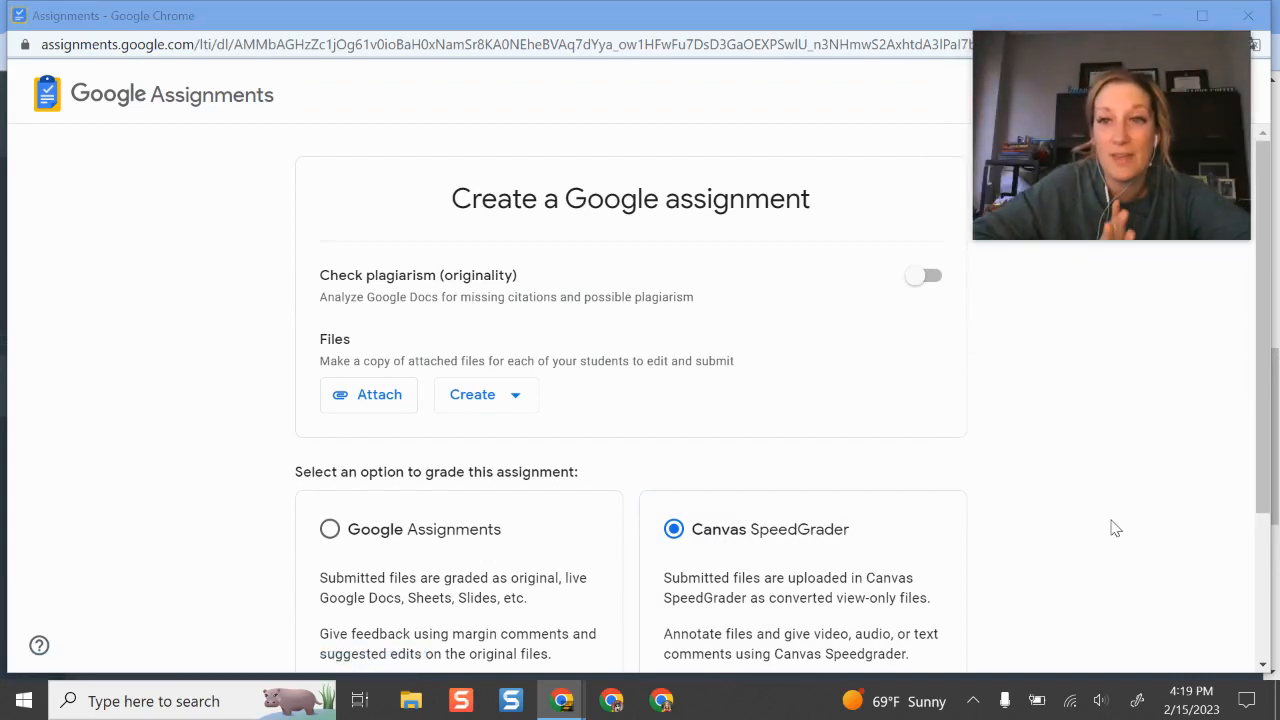
Examine the Google assignment's grading options and the file types that can be created for students.
scroll(1031, 511, "down", 2)
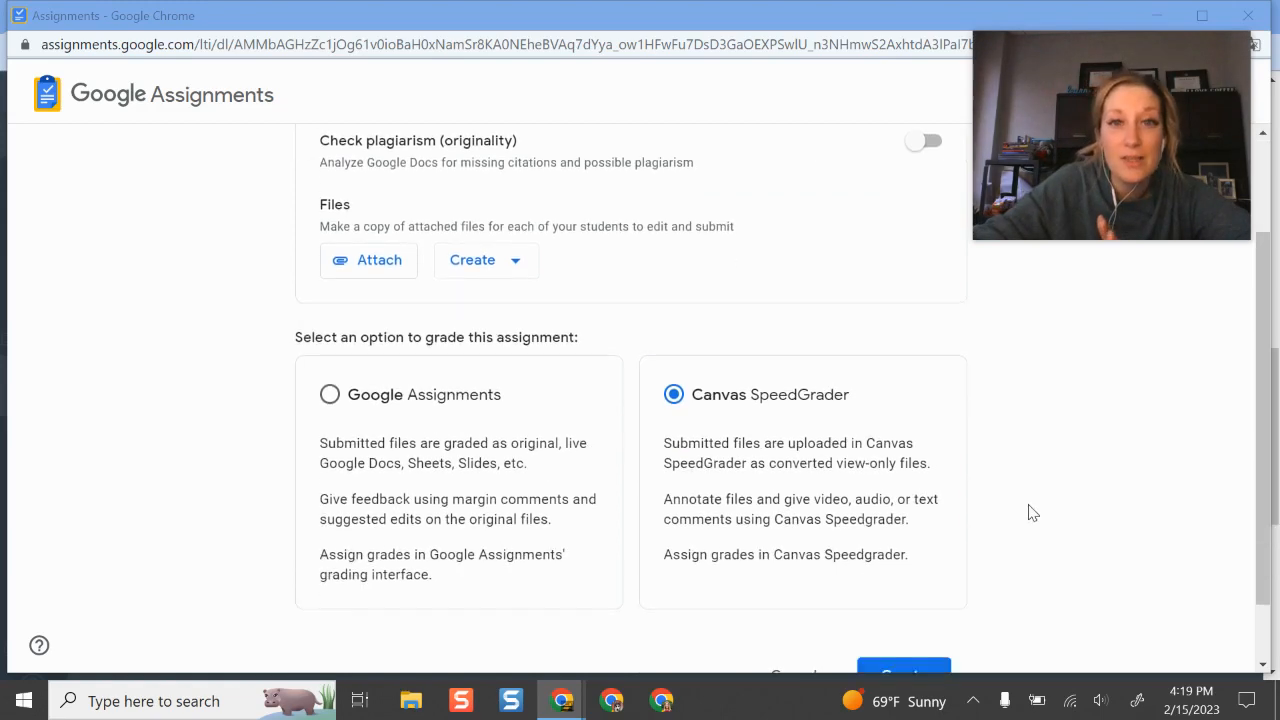
scroll(1015, 502, "up", 1)
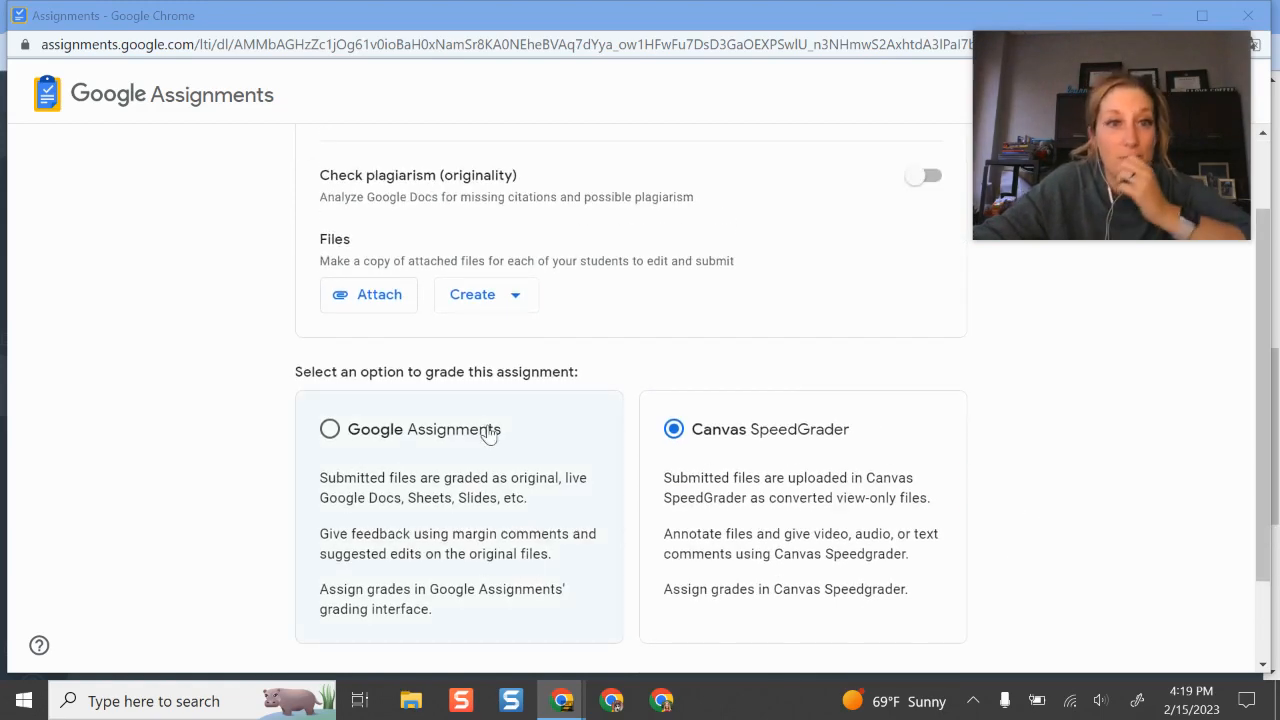
scroll(575, 270, "up", 1)
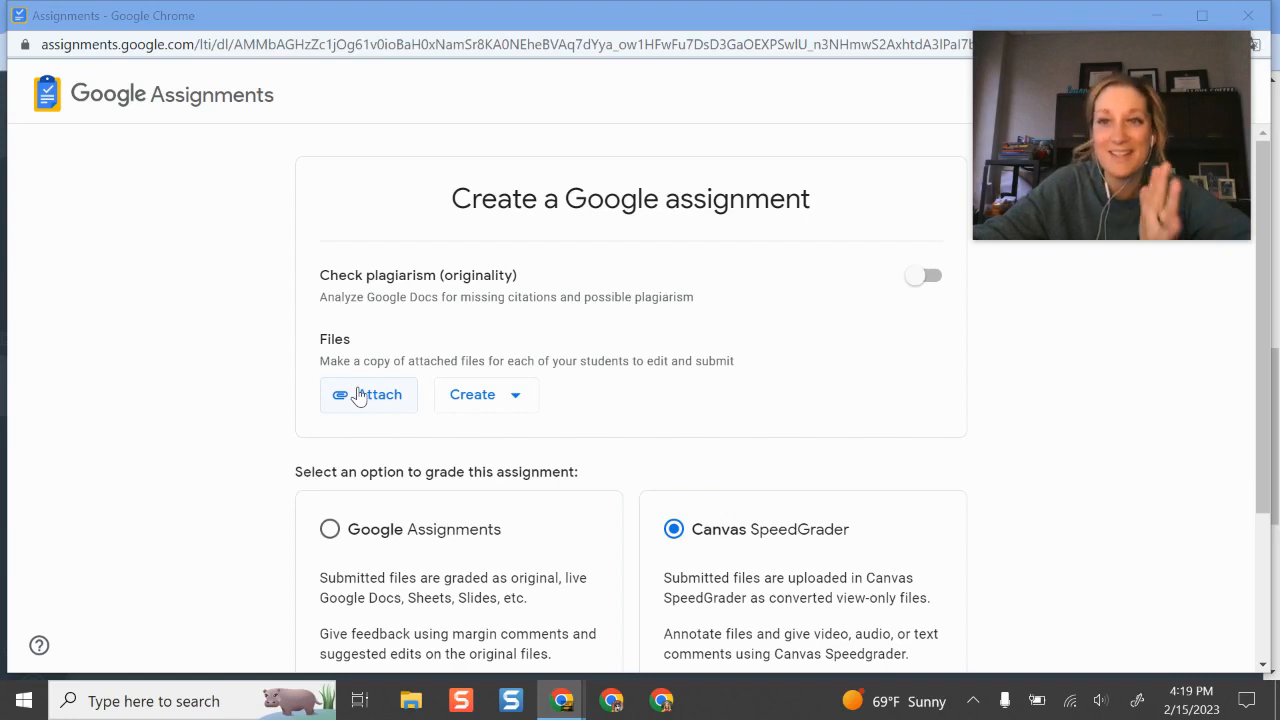
left_click(478, 399)
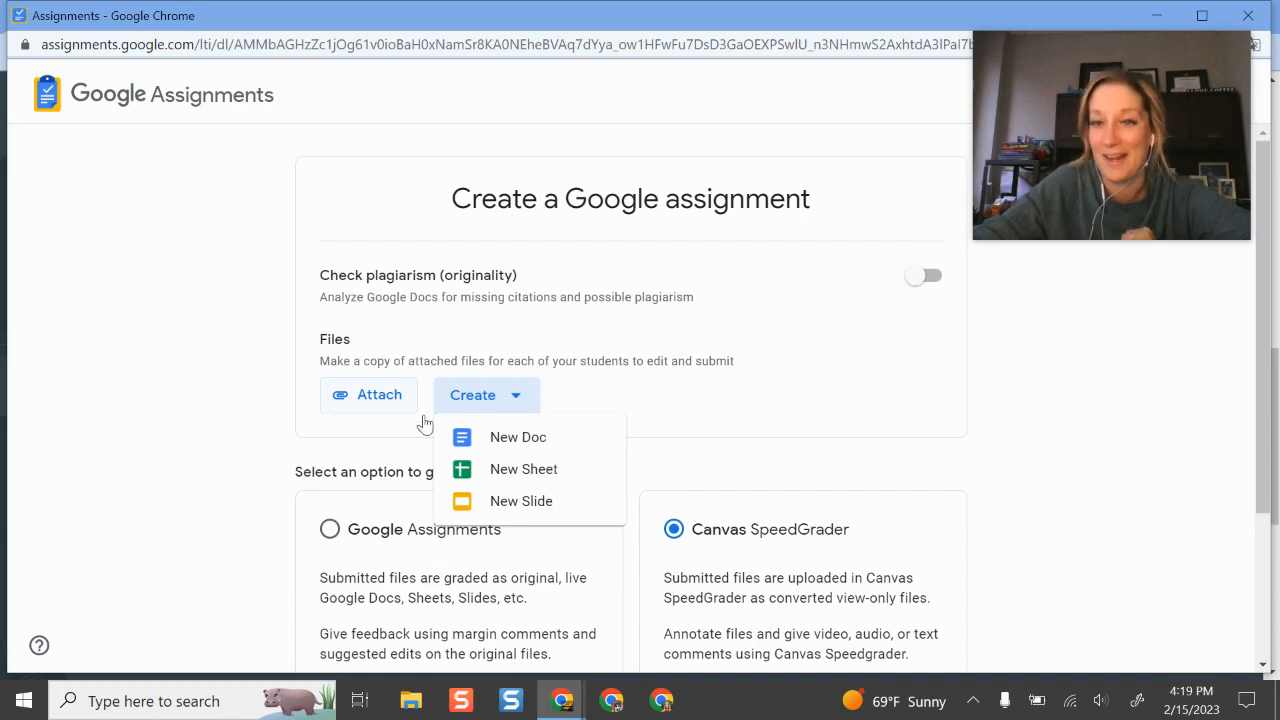
left_click(1069, 476)
scroll(600, 330, "down", 2)
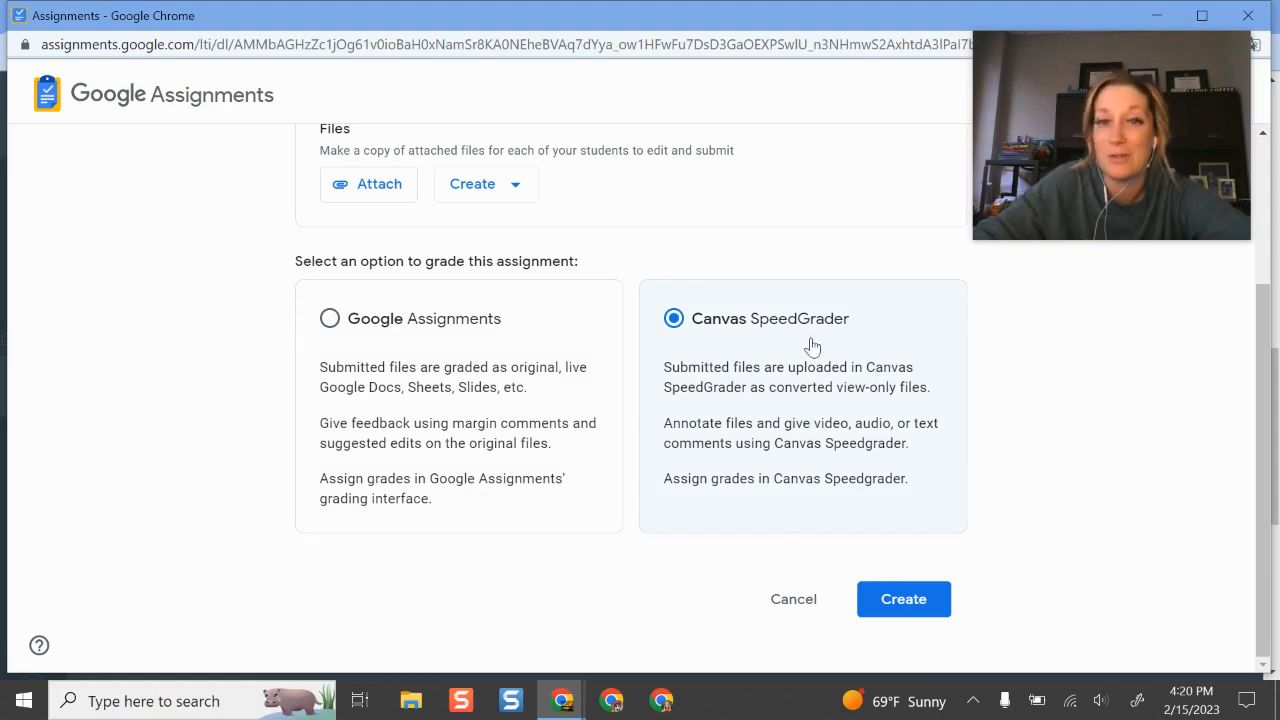
scroll(811, 346, "up", 2)
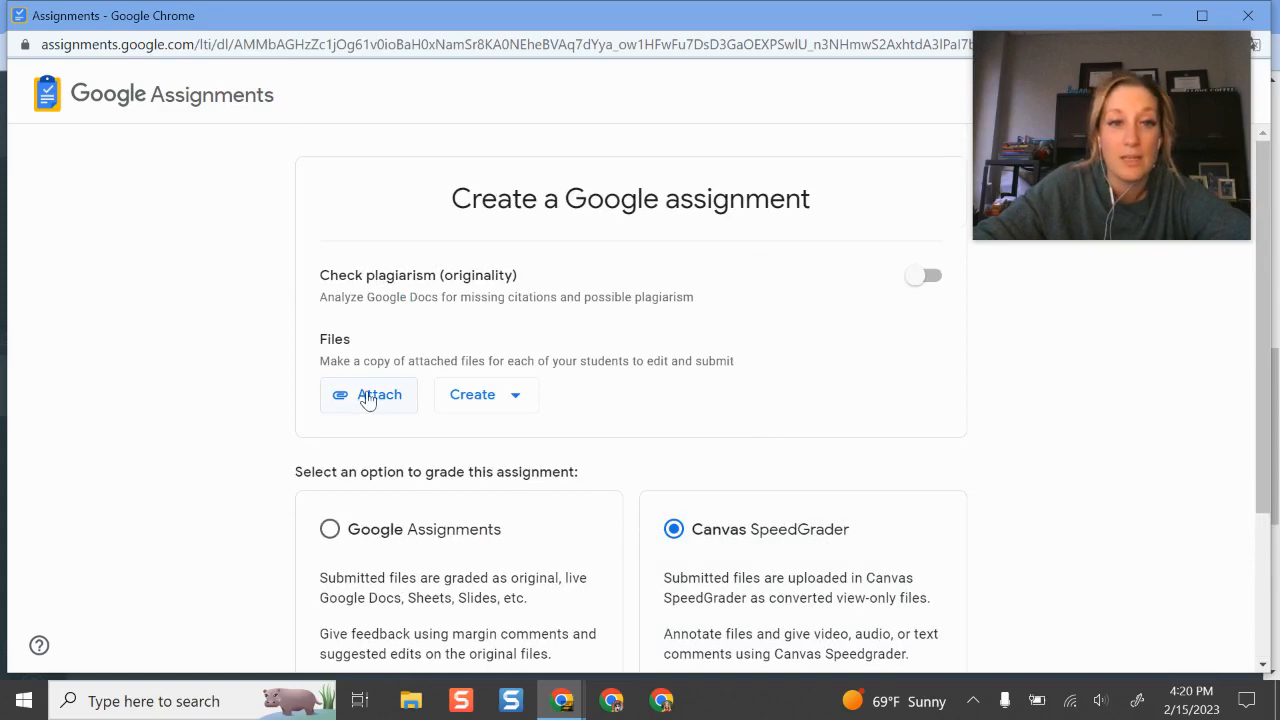
Attach the "Highlight History of New Orleans" document from the recent Google Drive files to the Google assignment.
left_click(377, 400)
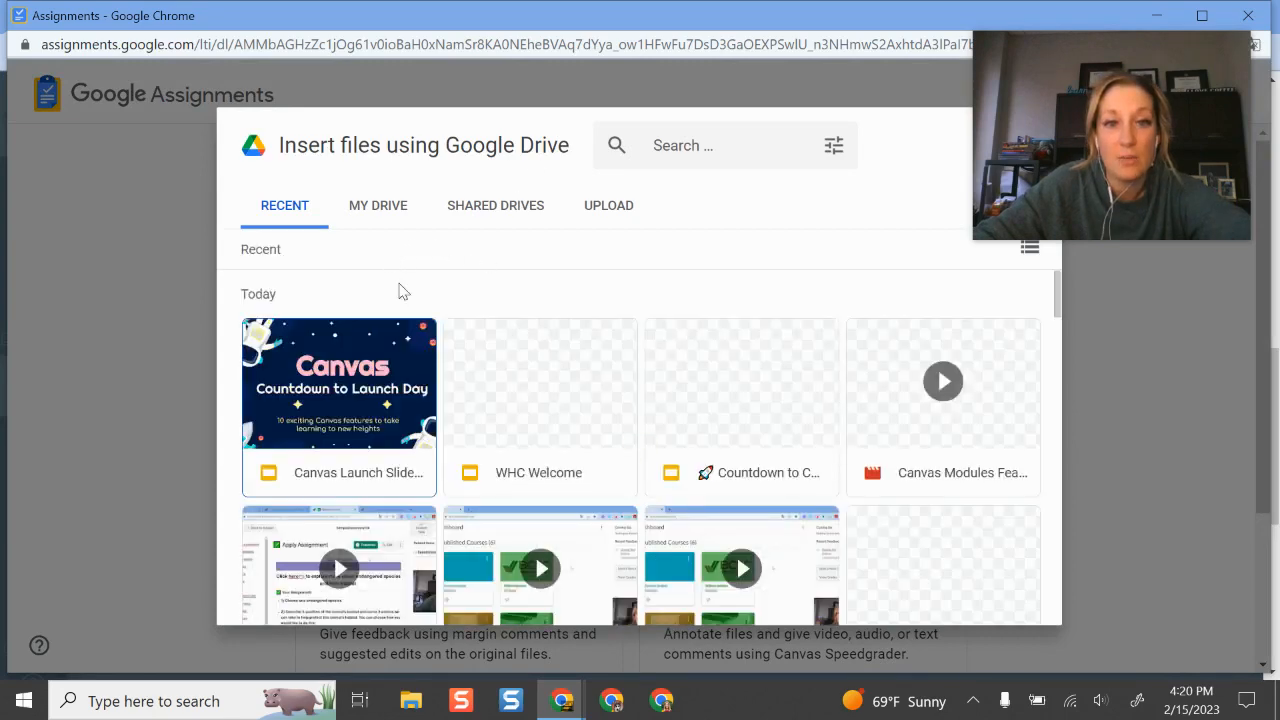
scroll(737, 430, "down", 10)
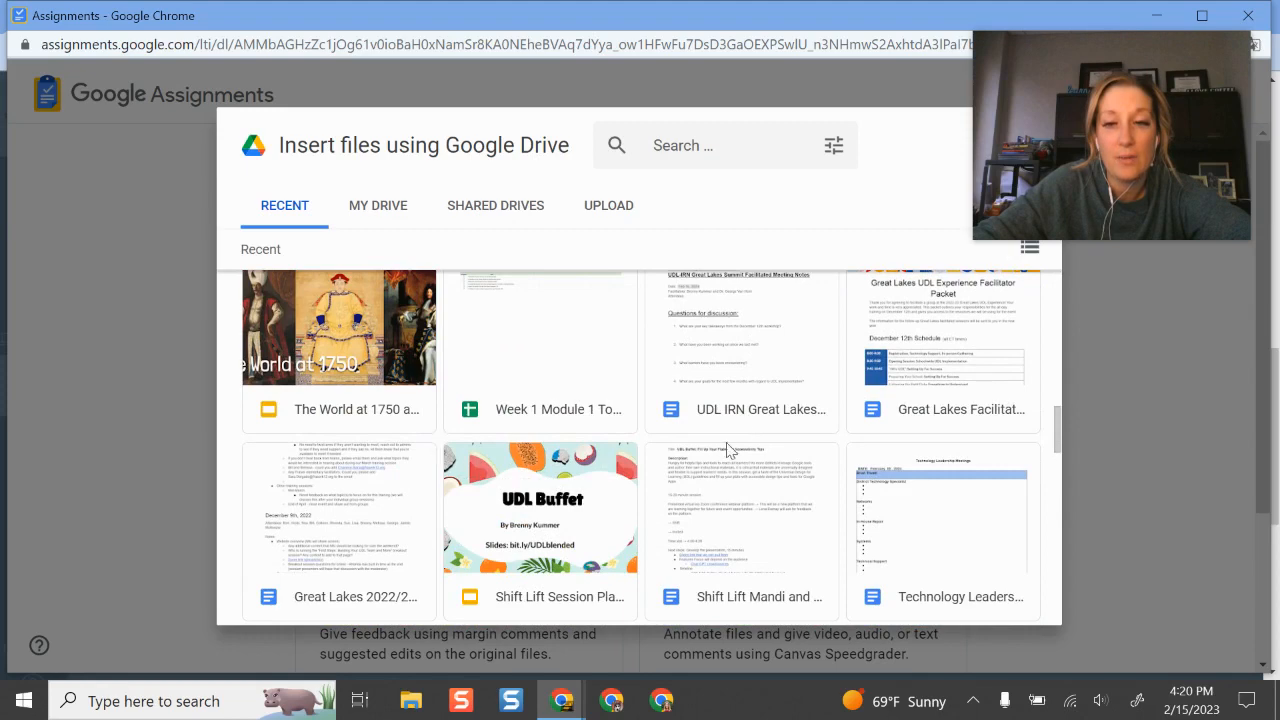
scroll(757, 415, "down", 3)
scroll(757, 415, "down", 5)
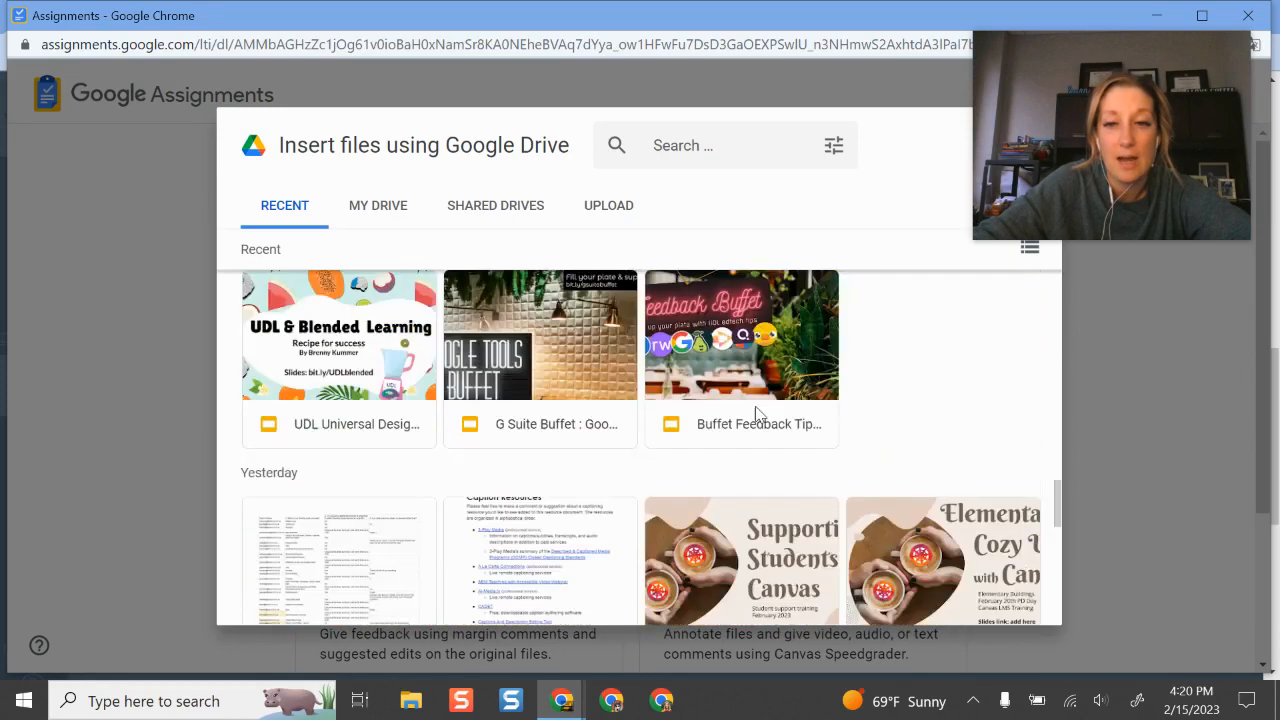
scroll(763, 412, "down", 2)
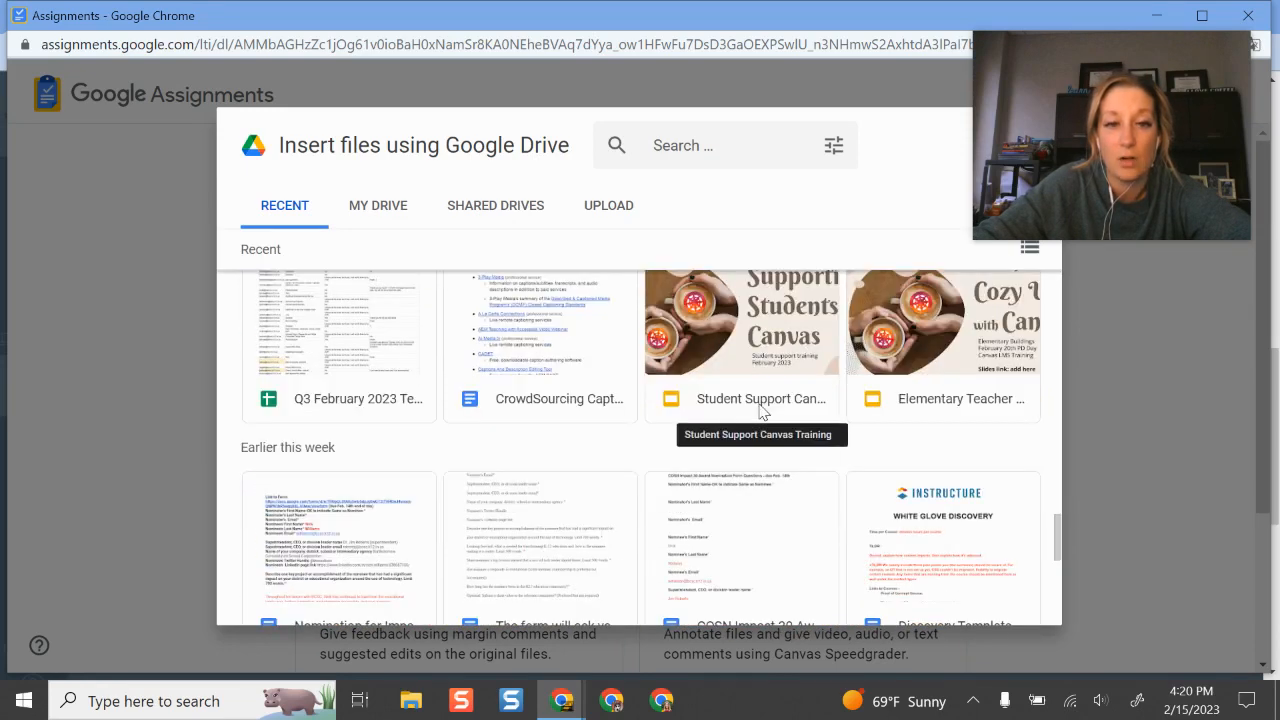
scroll(760, 414, "down", 3)
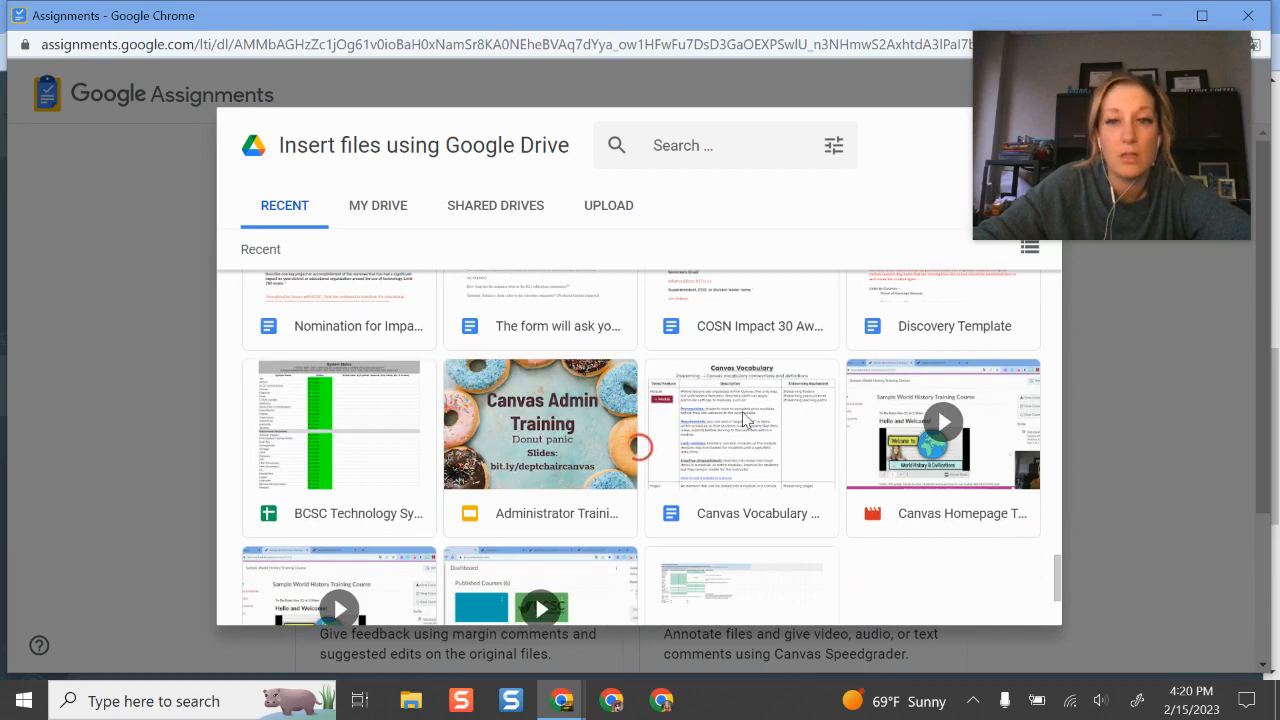
scroll(743, 415, "down", 3)
scroll(745, 410, "down", 10)
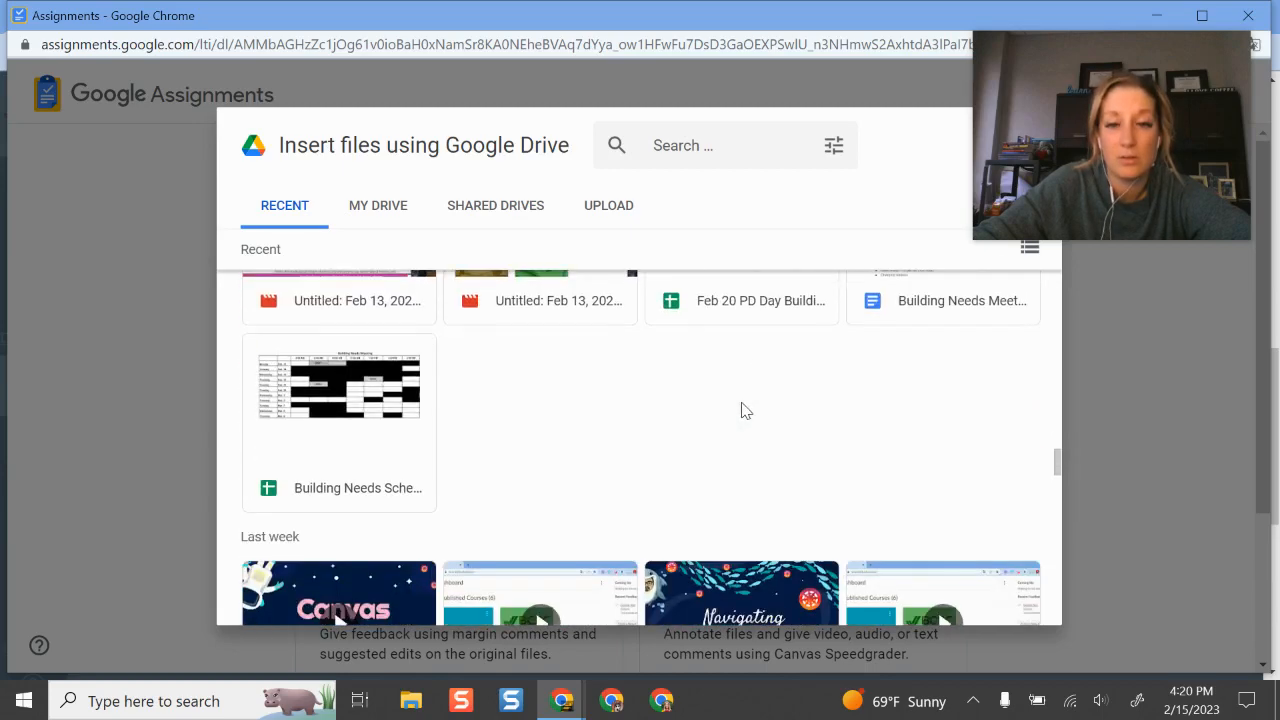
scroll(741, 402, "down", 2)
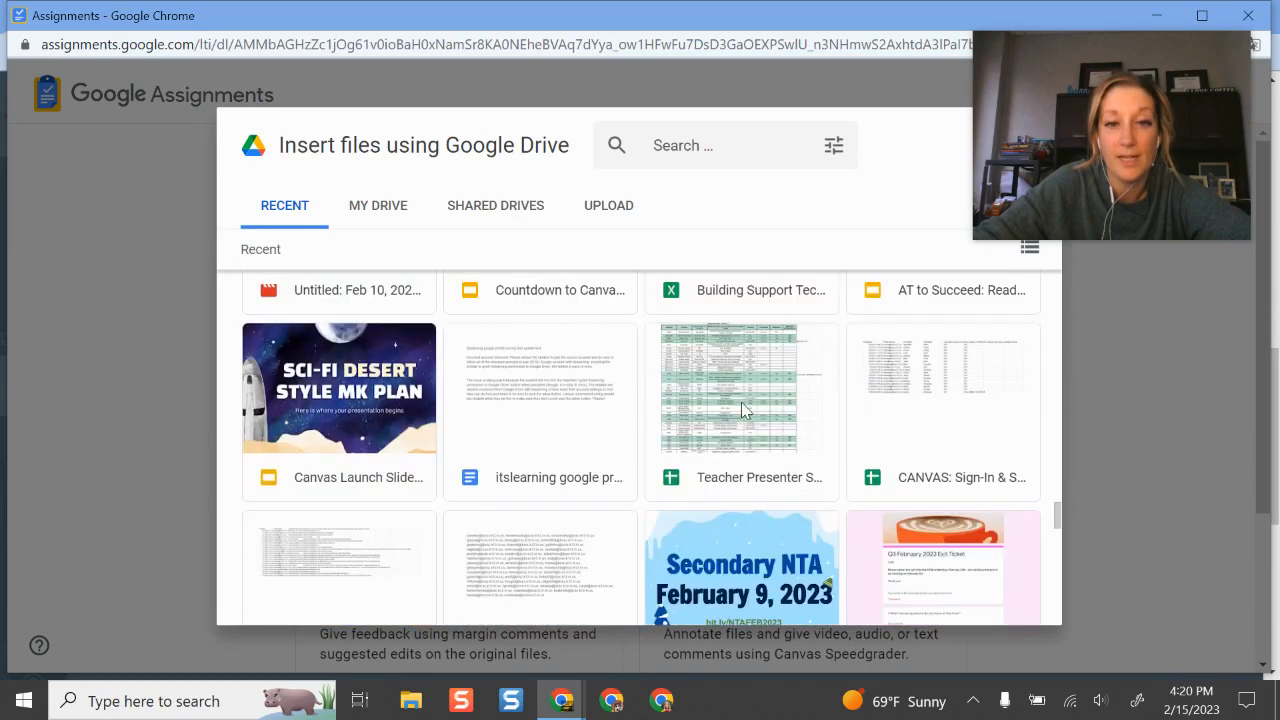
scroll(741, 402, "up", 2)
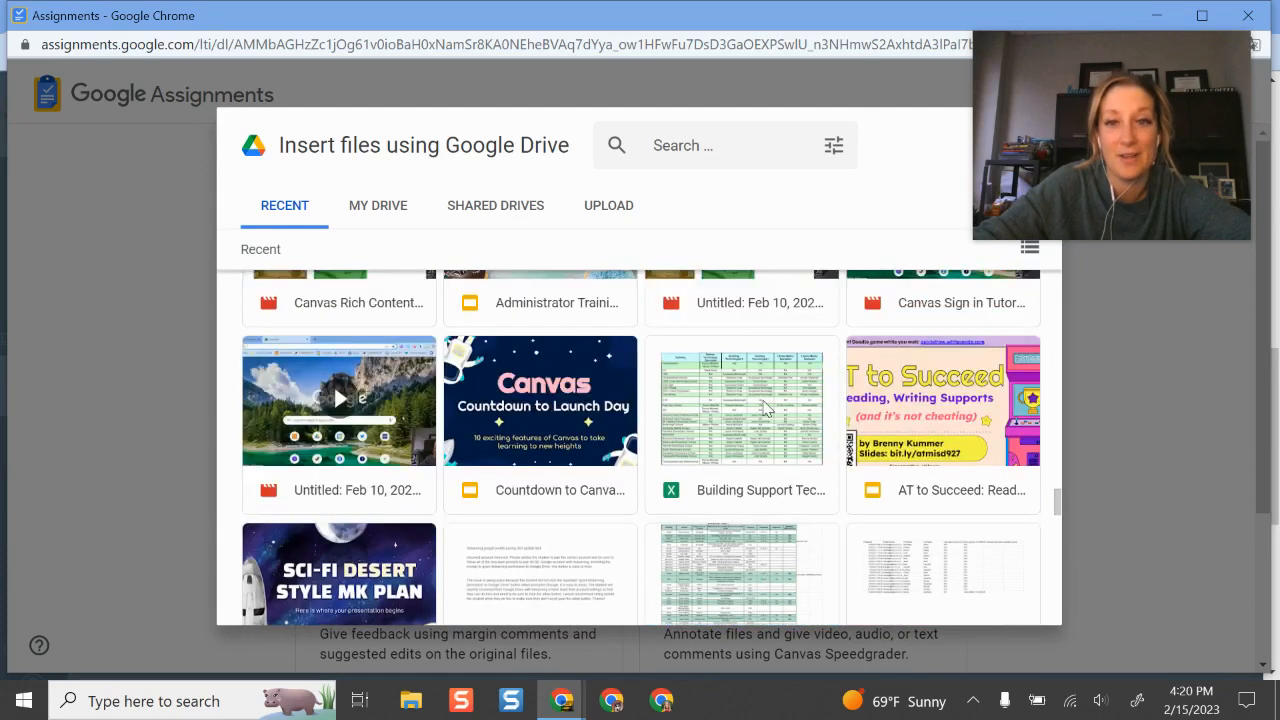
scroll(750, 405, "down", 4)
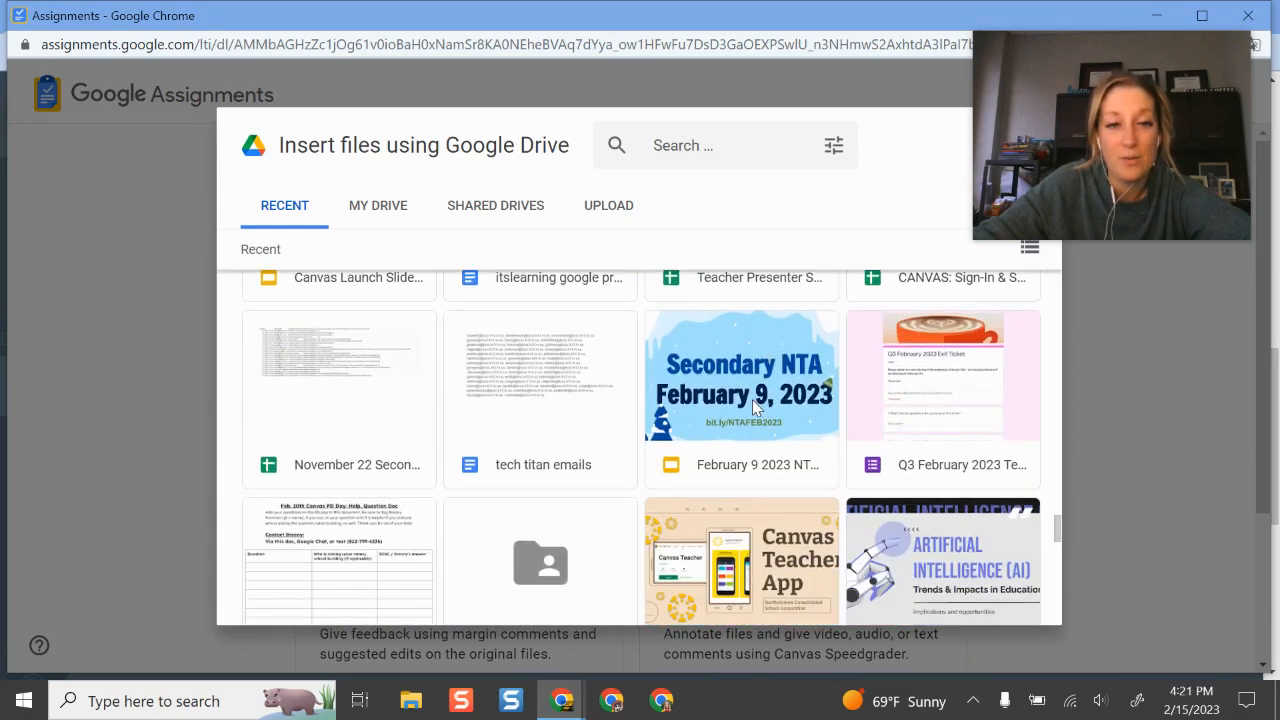
scroll(752, 399, "down", 5)
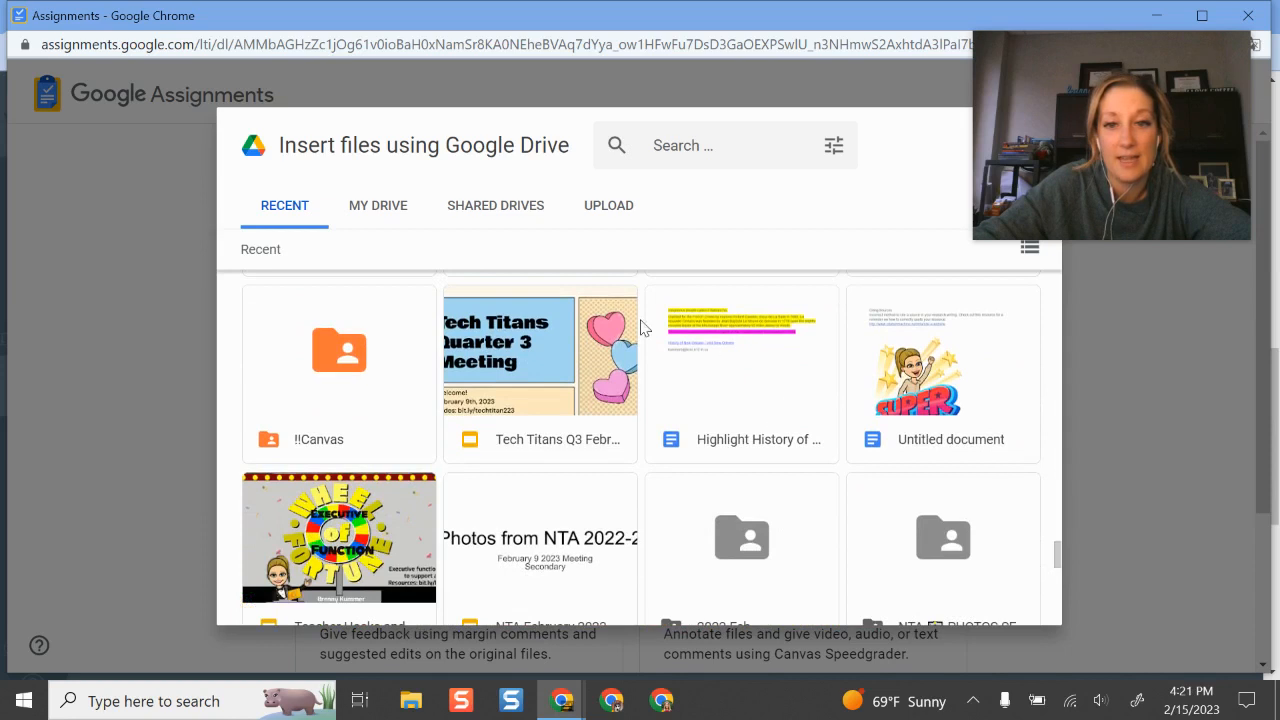
left_click(725, 405)
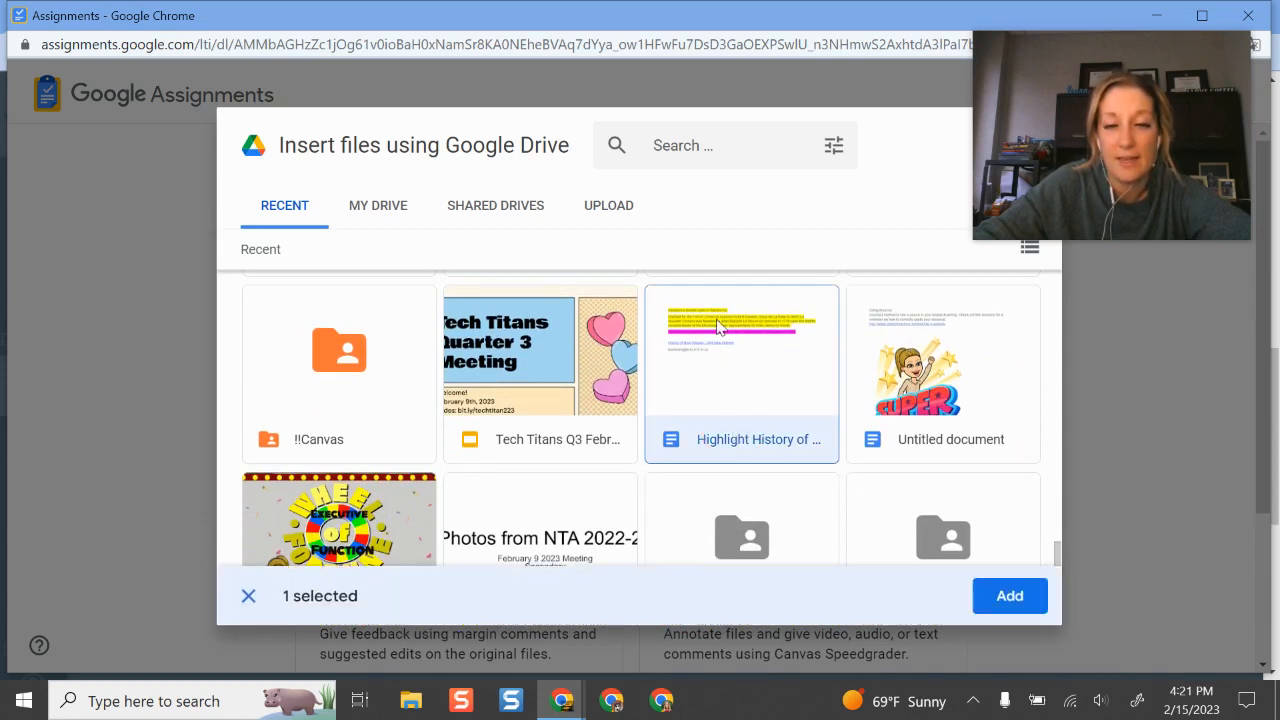
left_click(1010, 598)
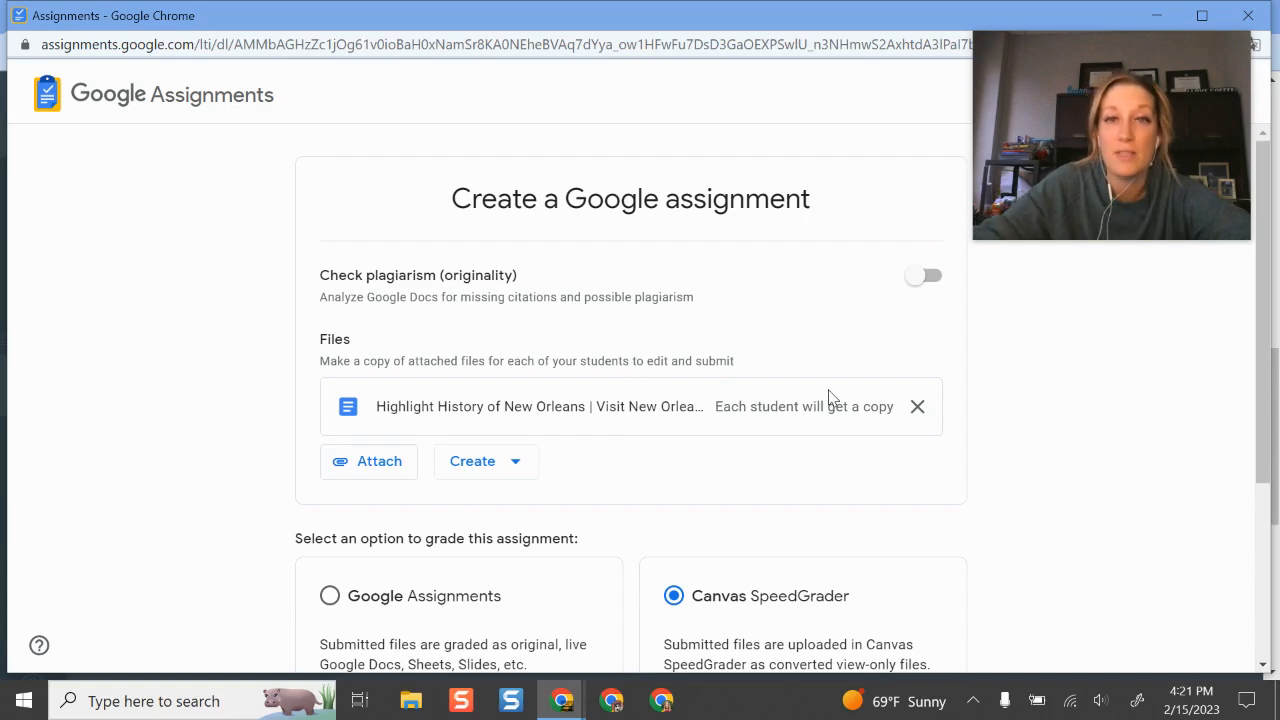
Bring the Google Assignments window back to the front and review the attached file and the grading options.
left_click_drag(592, 10, 598, 440)
left_click(602, 442)
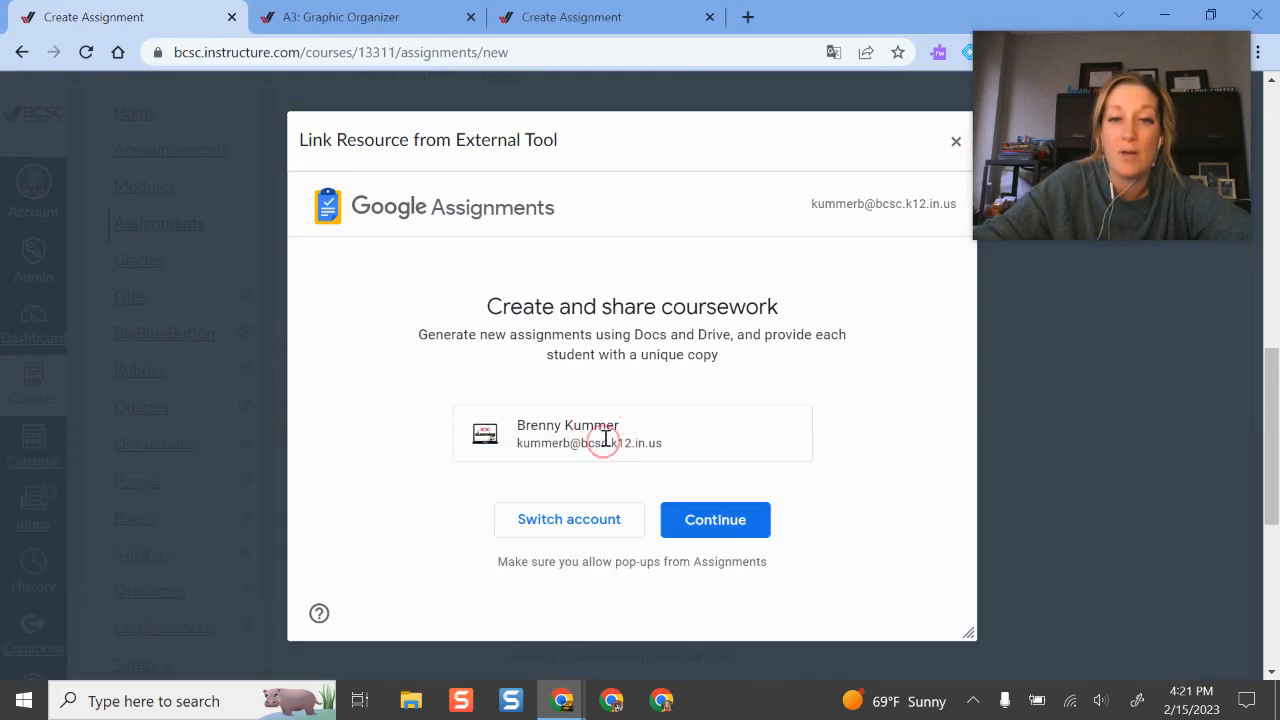
mouse_move(583, 705)
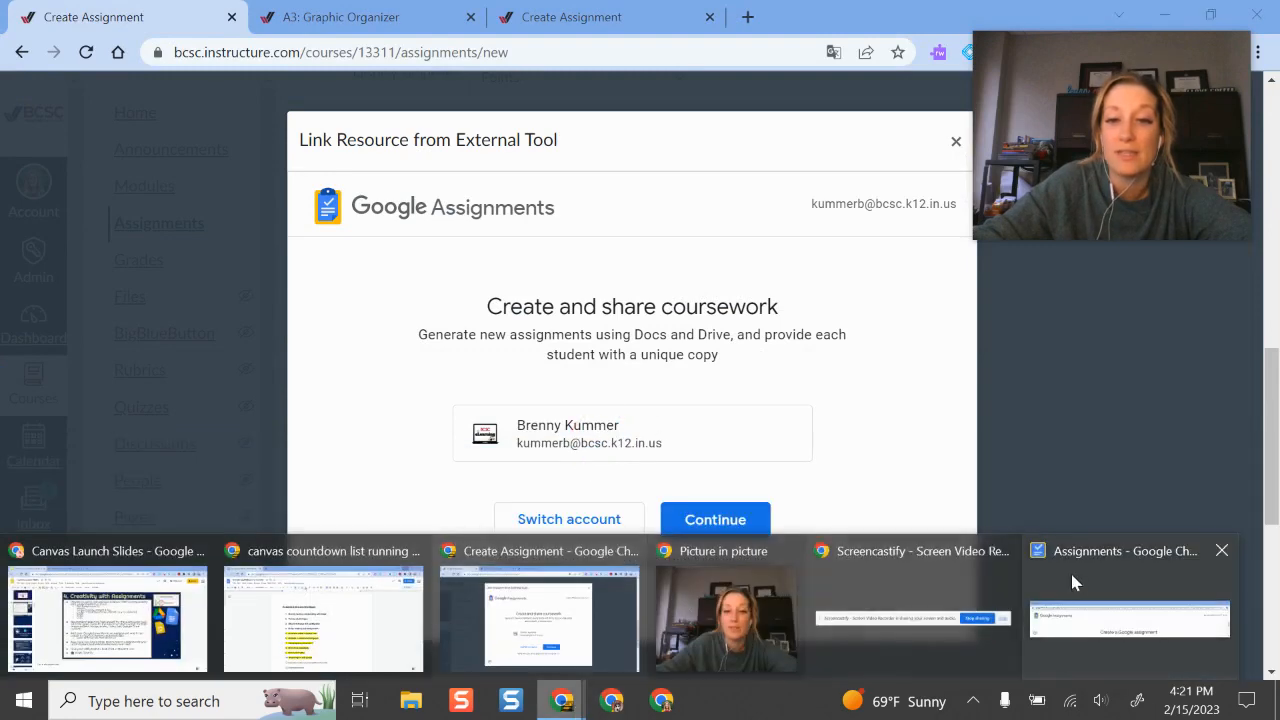
left_click(1085, 600)
left_click(1203, 458)
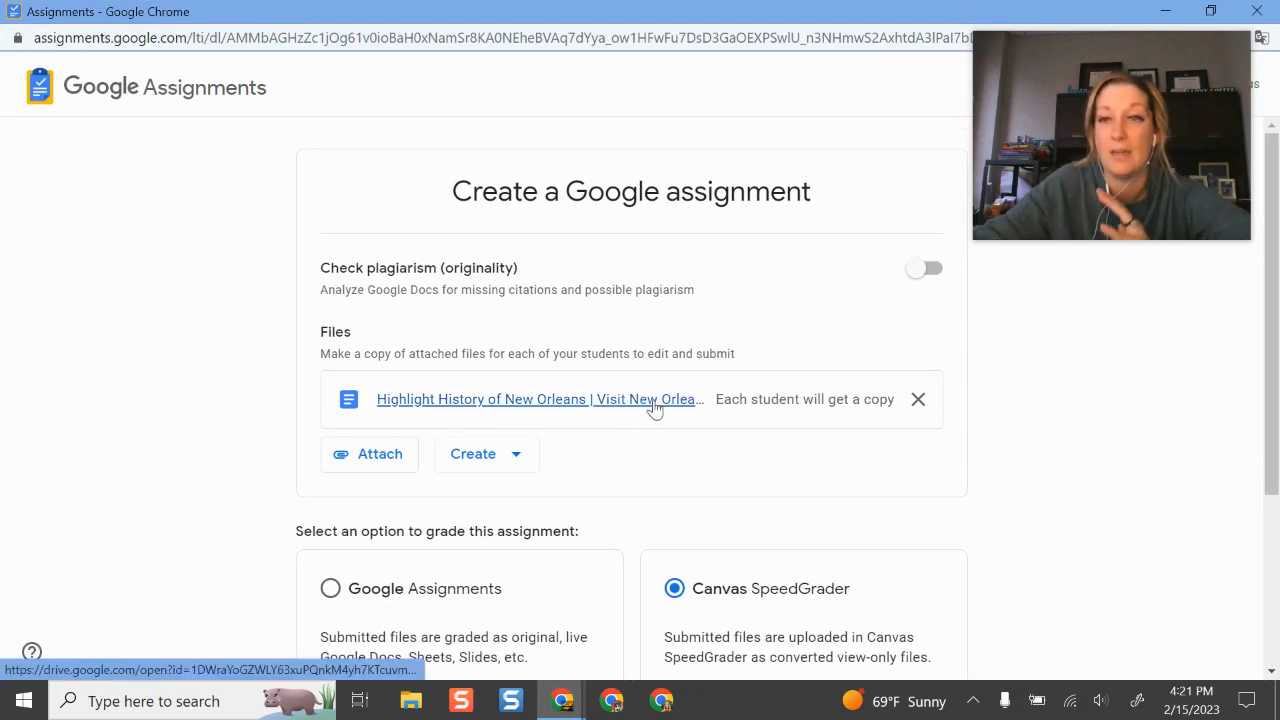
scroll(648, 228, "down", 2)
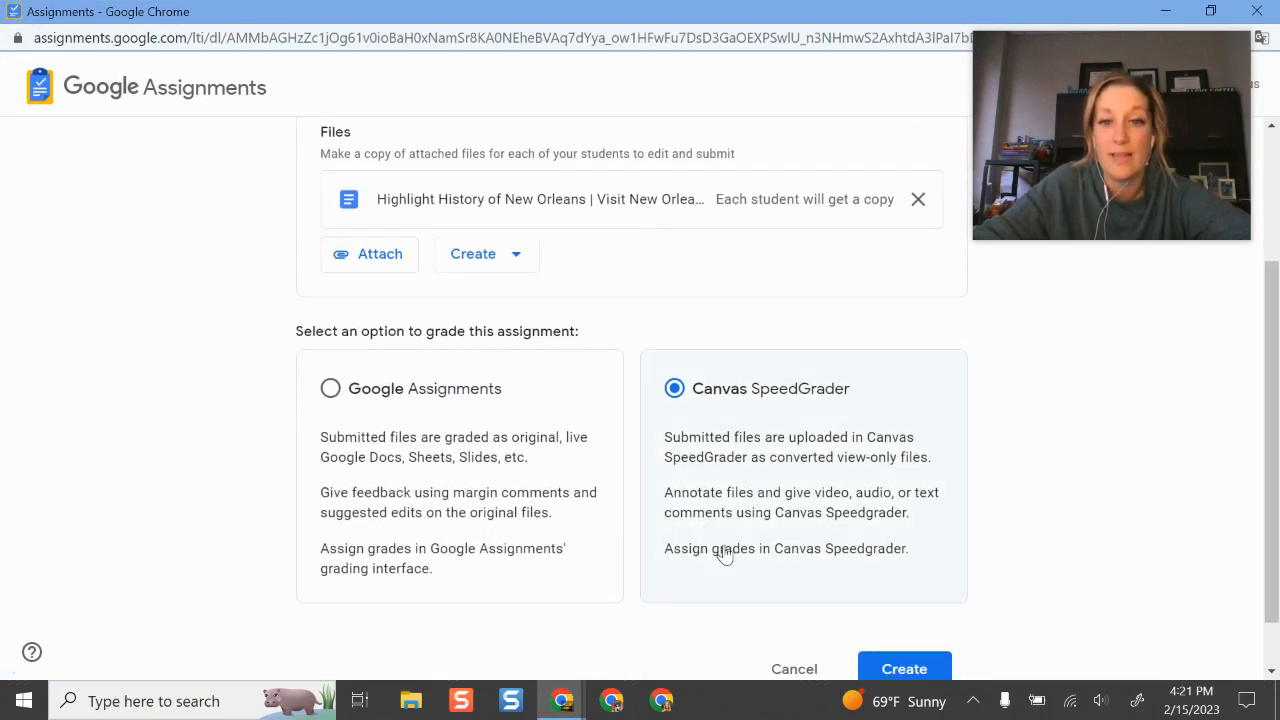
Create the Google assignment with the attached file, confirm it as the external tool, and check the external tool URL field.
scroll(686, 217, "down", 1)
left_click(935, 620)
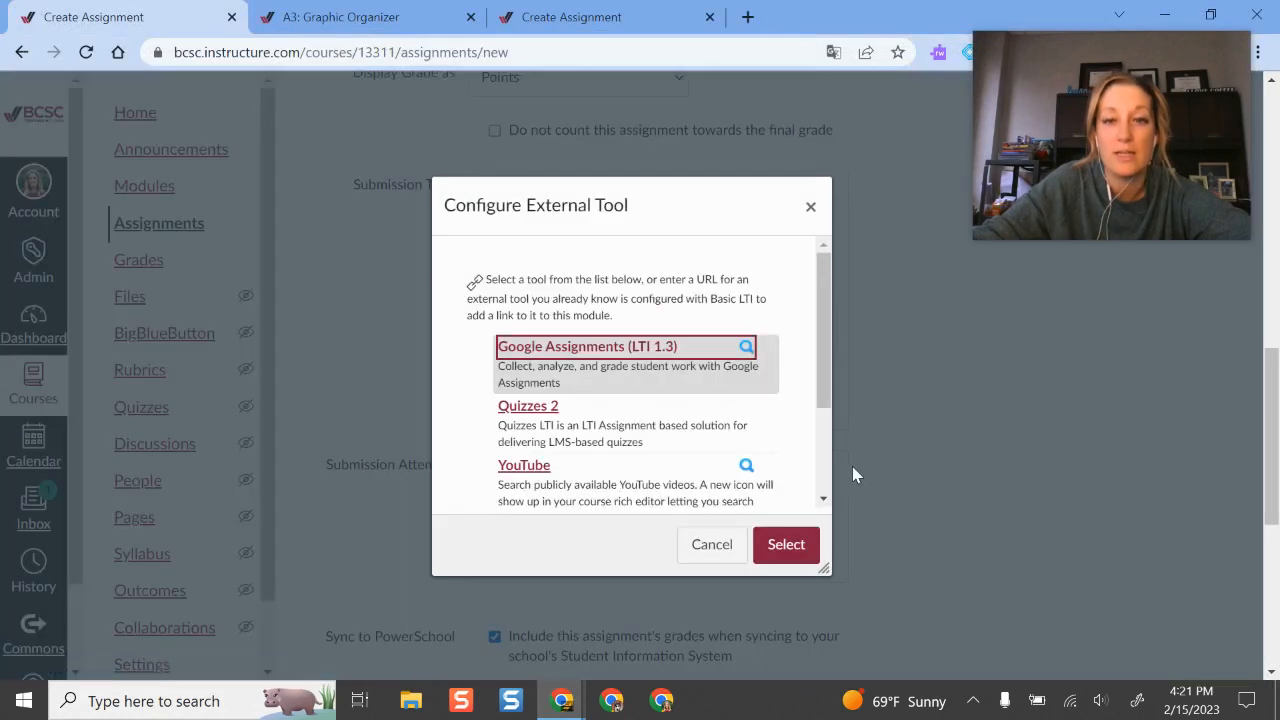
left_click(812, 560)
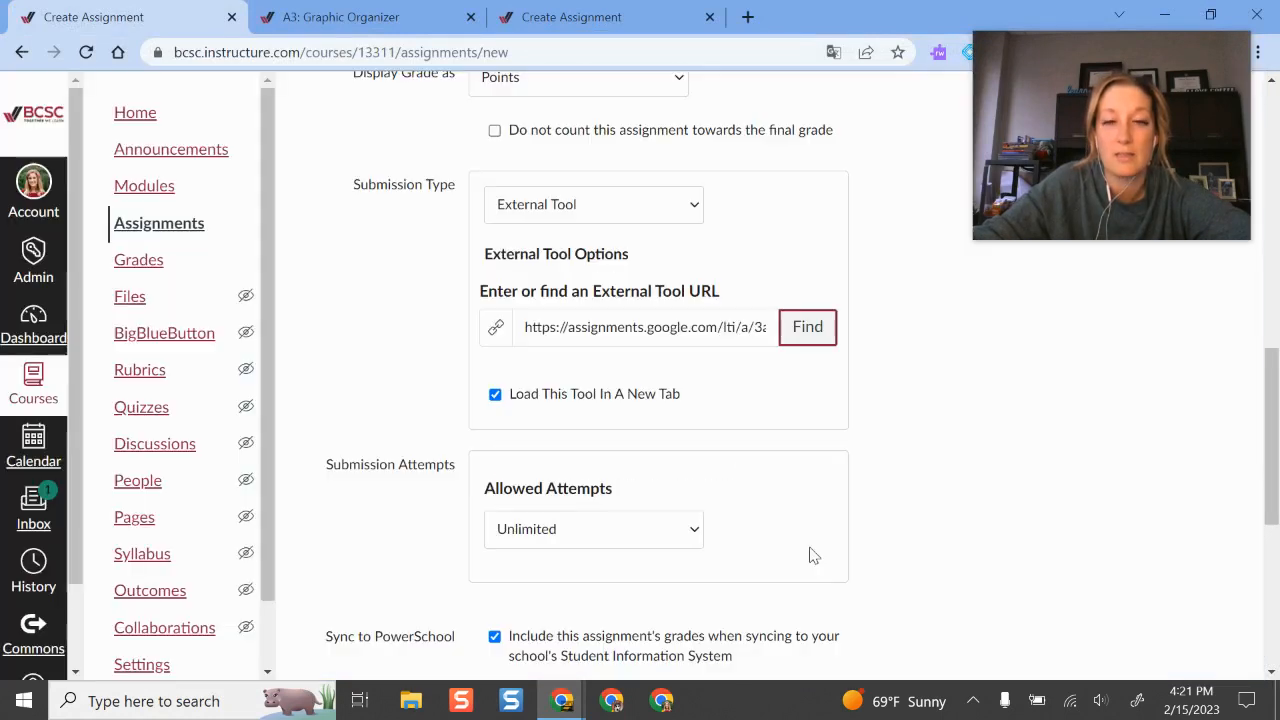
left_click(643, 330)
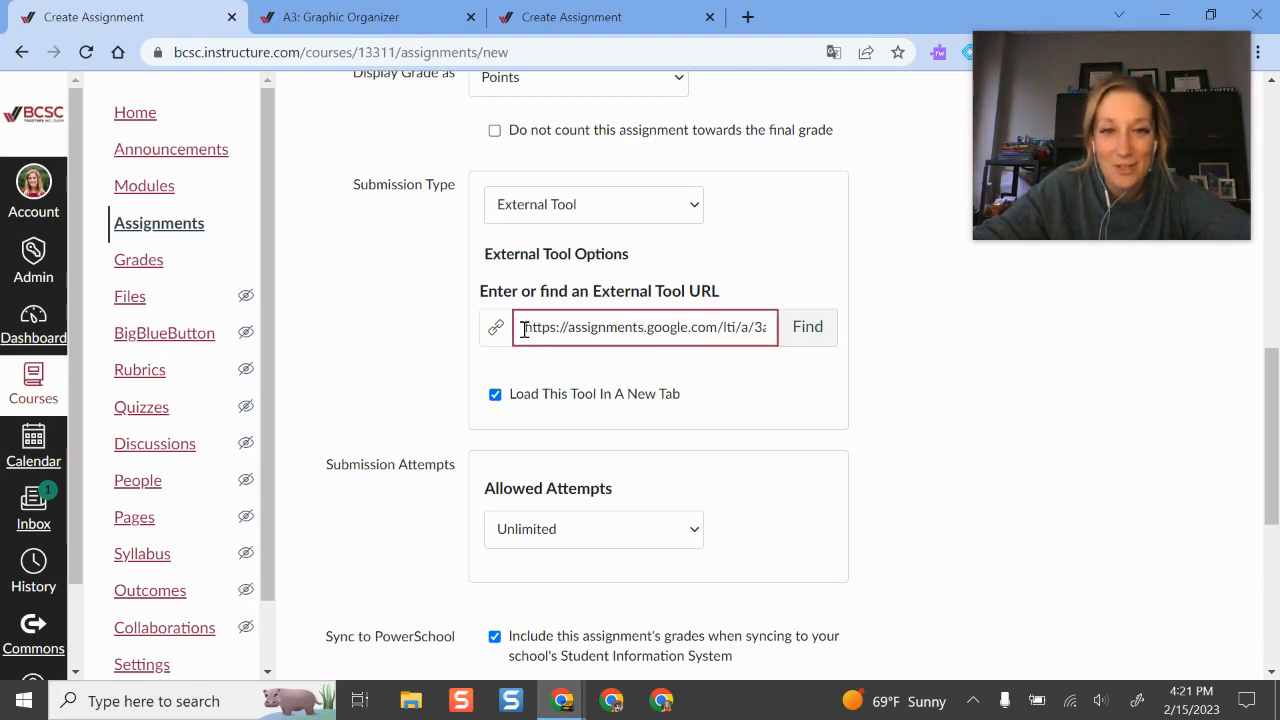
left_click_drag(524, 330, 440, 335)
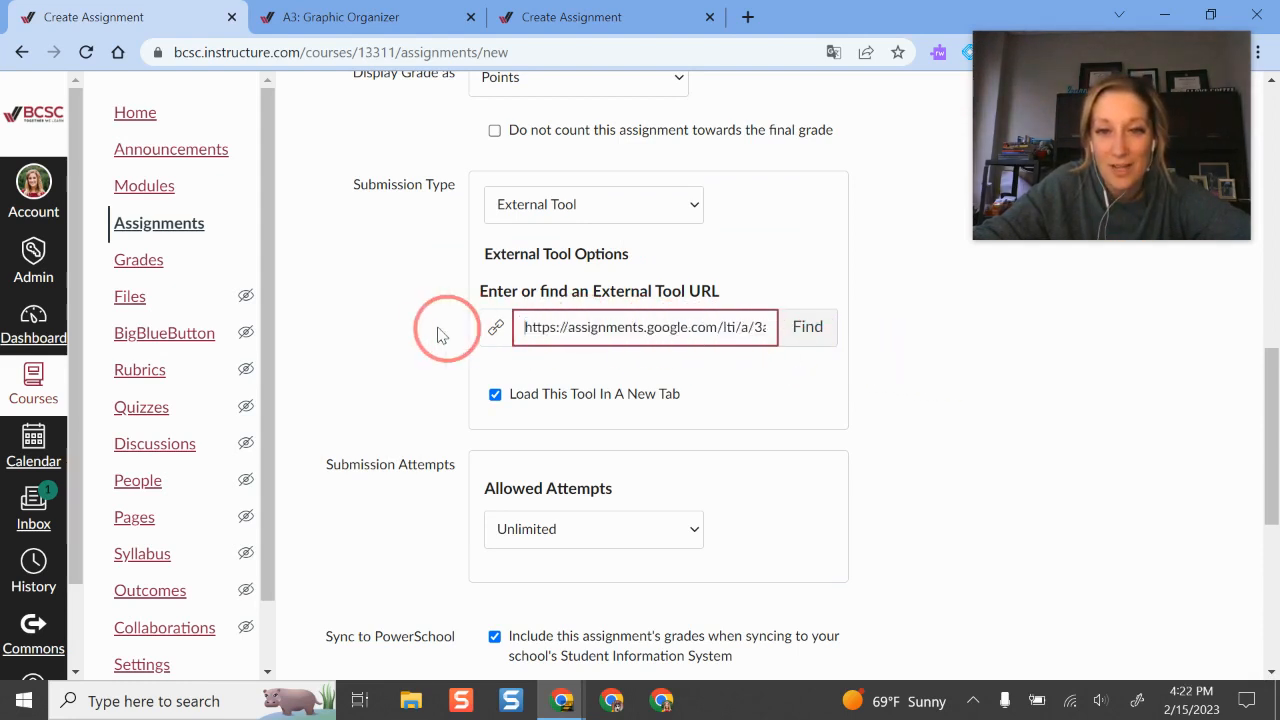
left_click(969, 460)
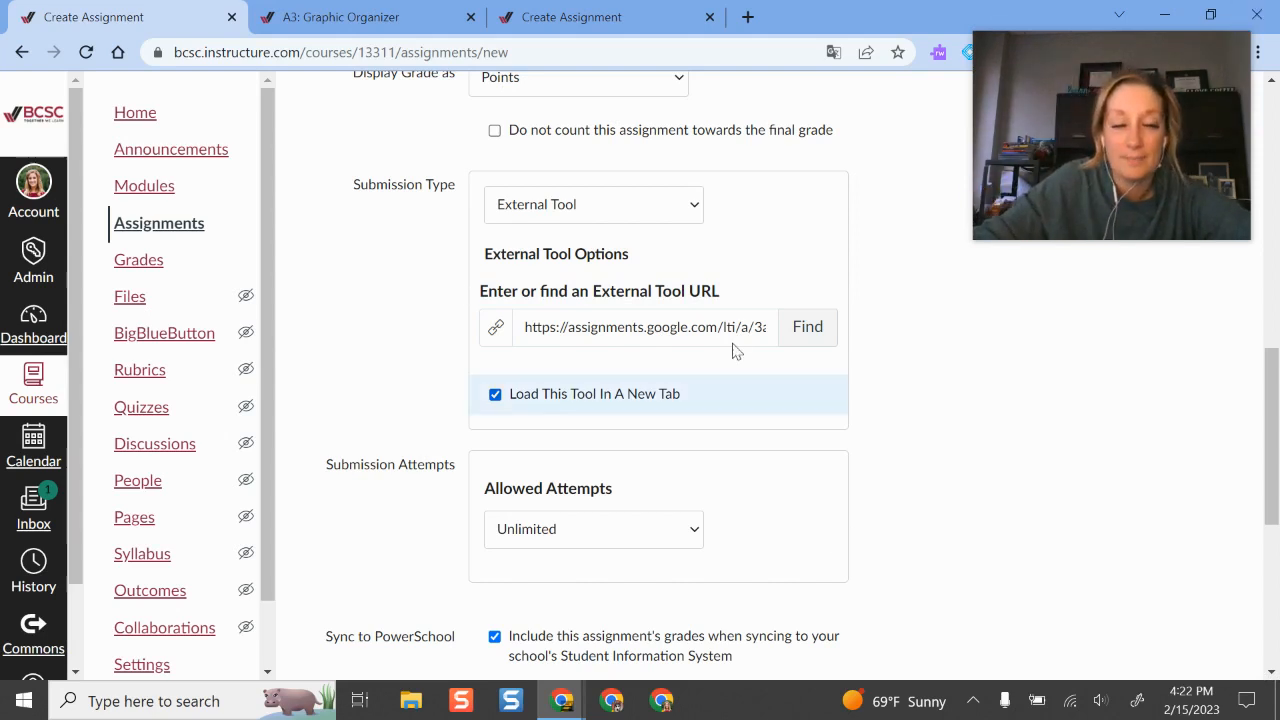
Try the Limited option for the allowed submission attempts and restore Unlimited.
scroll(743, 343, "down", 2)
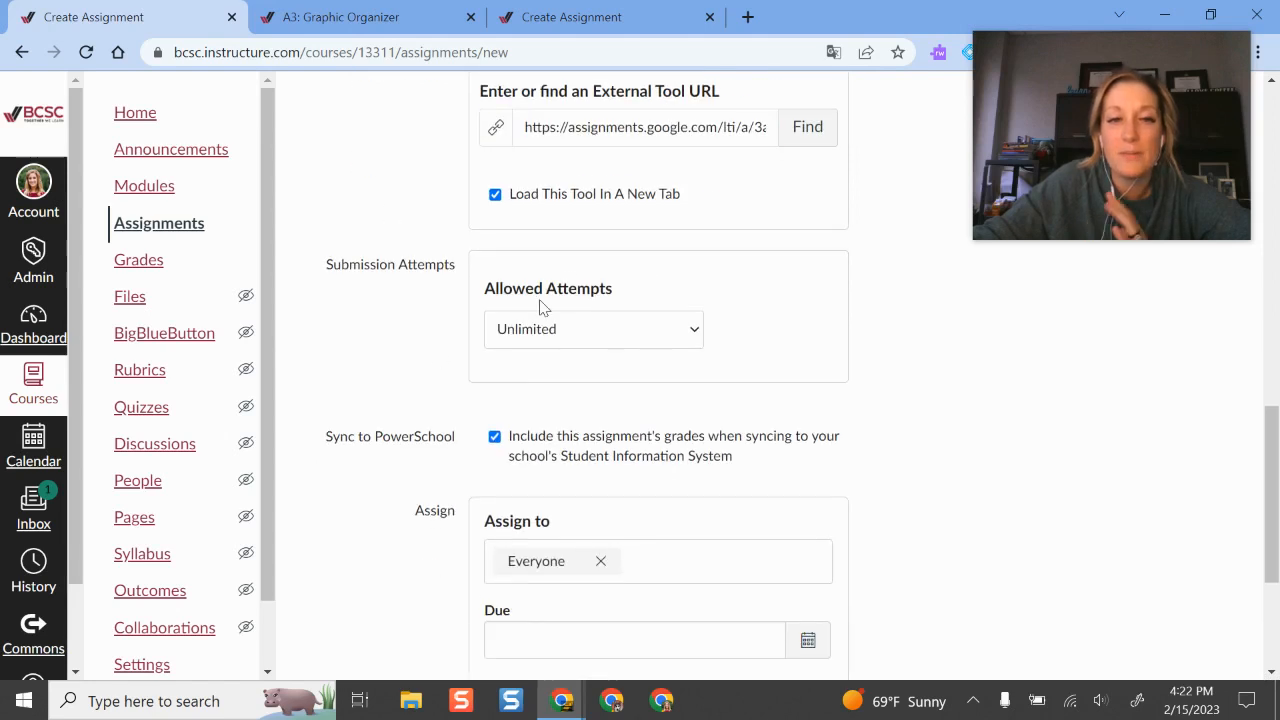
left_click(643, 329)
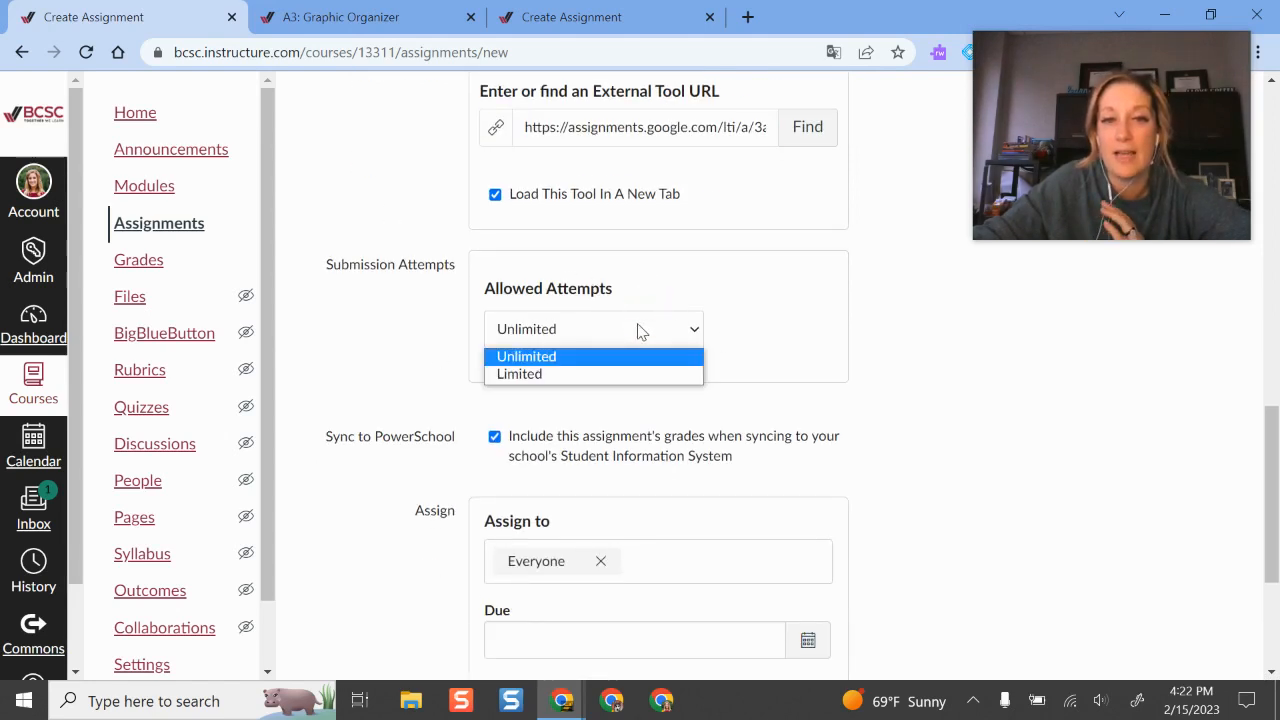
left_click(571, 376)
left_click(572, 327)
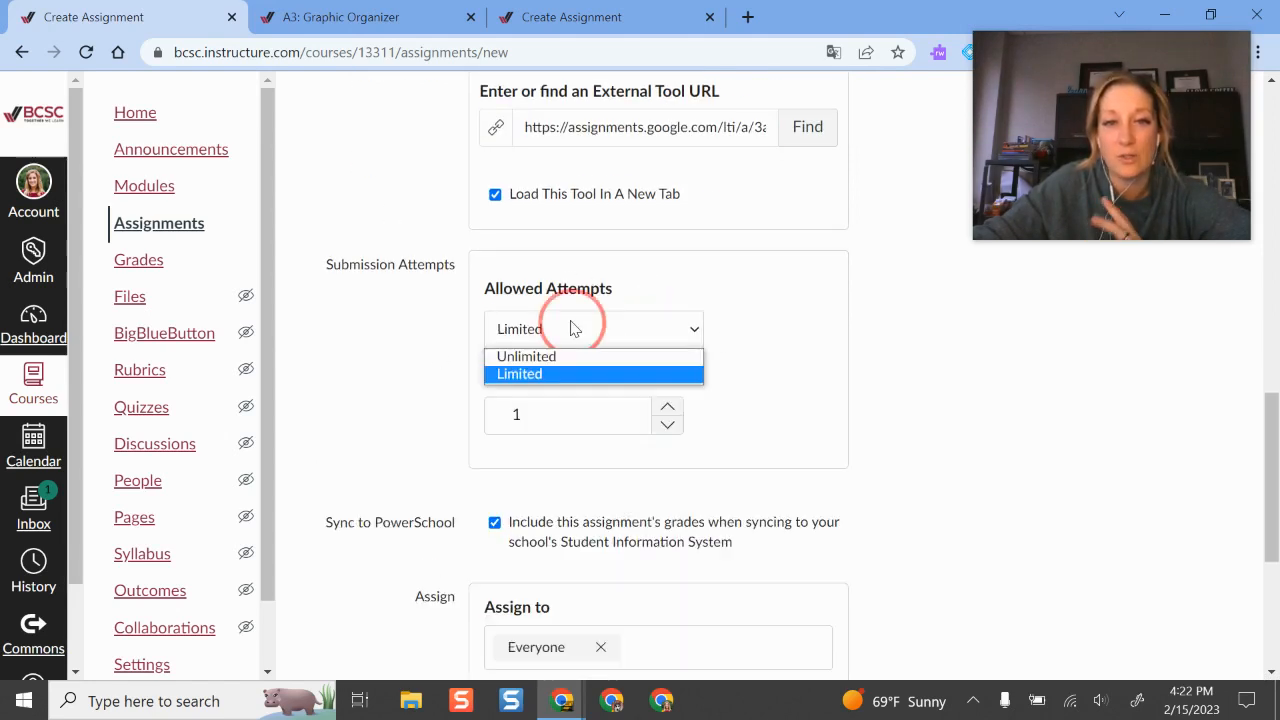
left_click(542, 359)
Examine the course sections and students that can be chosen in the Assign to field, leaving Everyone assigned.
scroll(1009, 431, "down", 2)
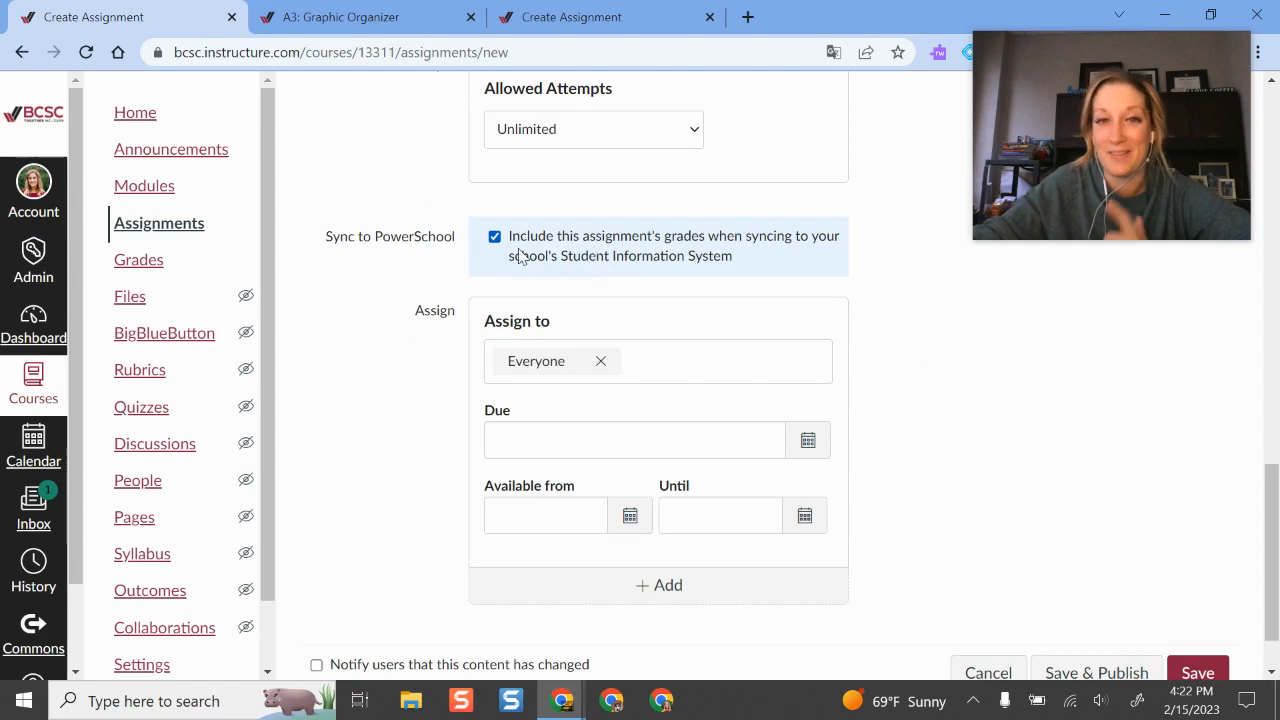
scroll(954, 385, "down", 1)
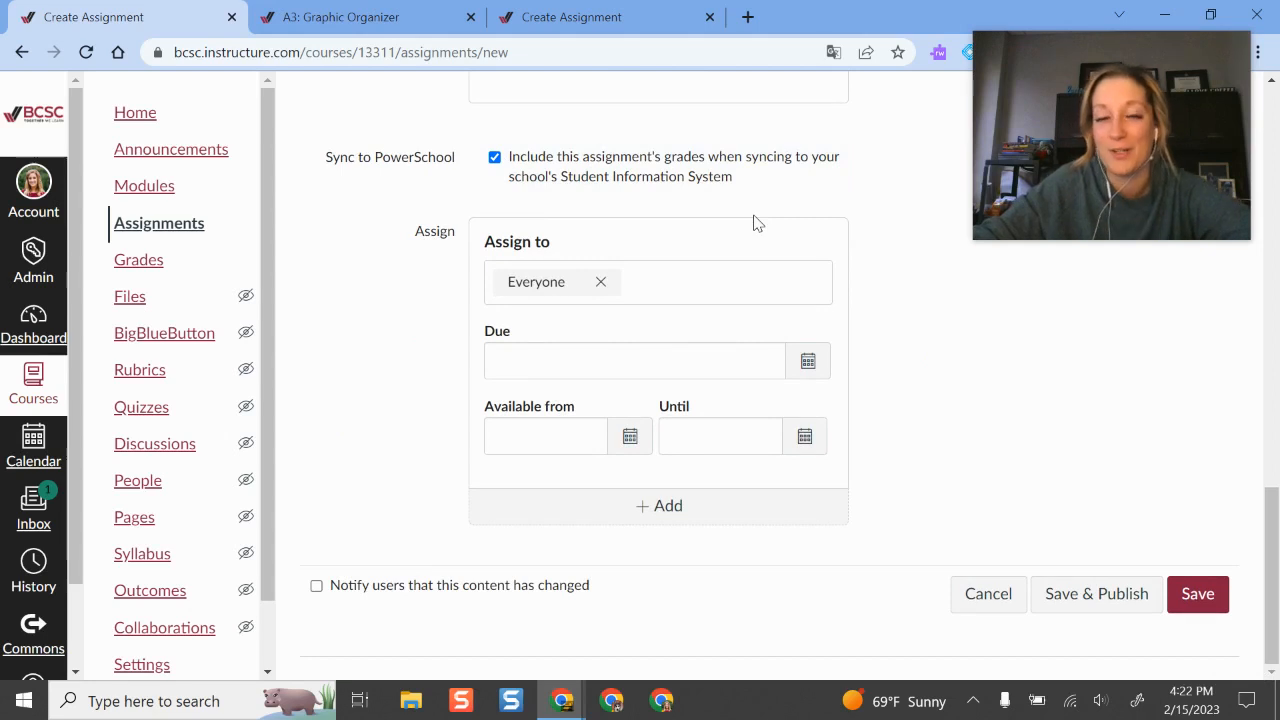
left_click(669, 296)
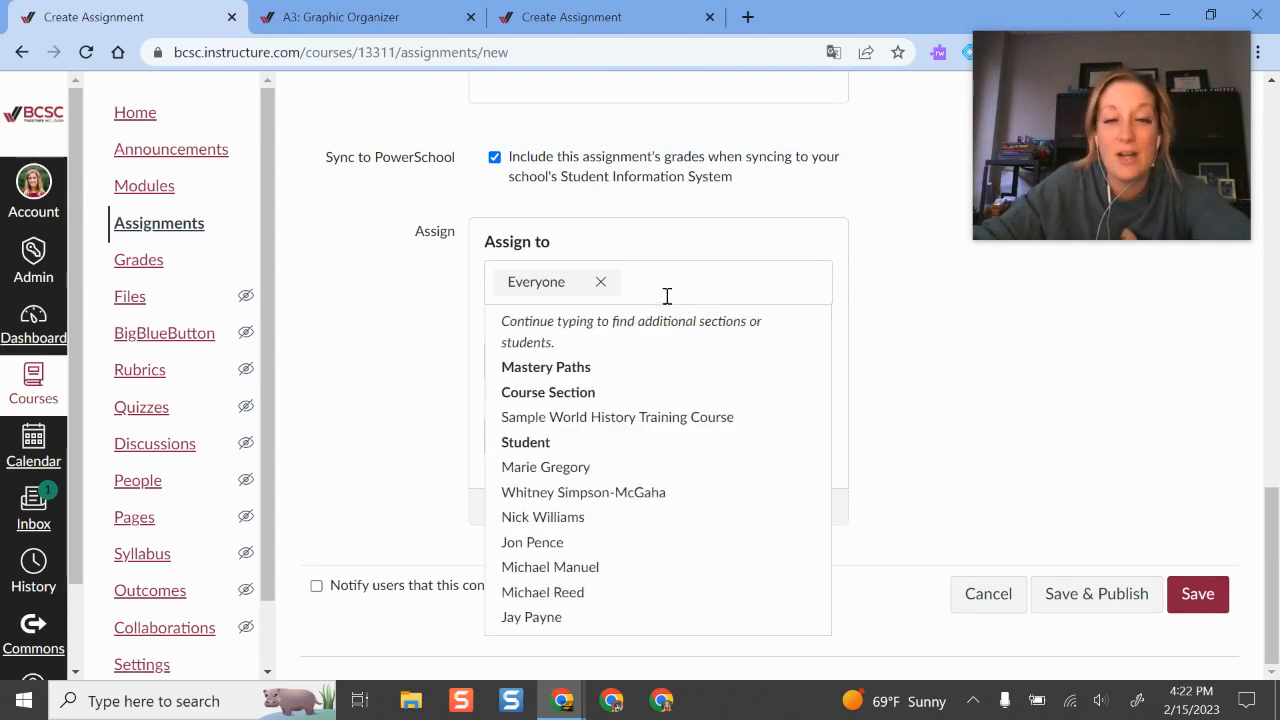
left_click(960, 411)
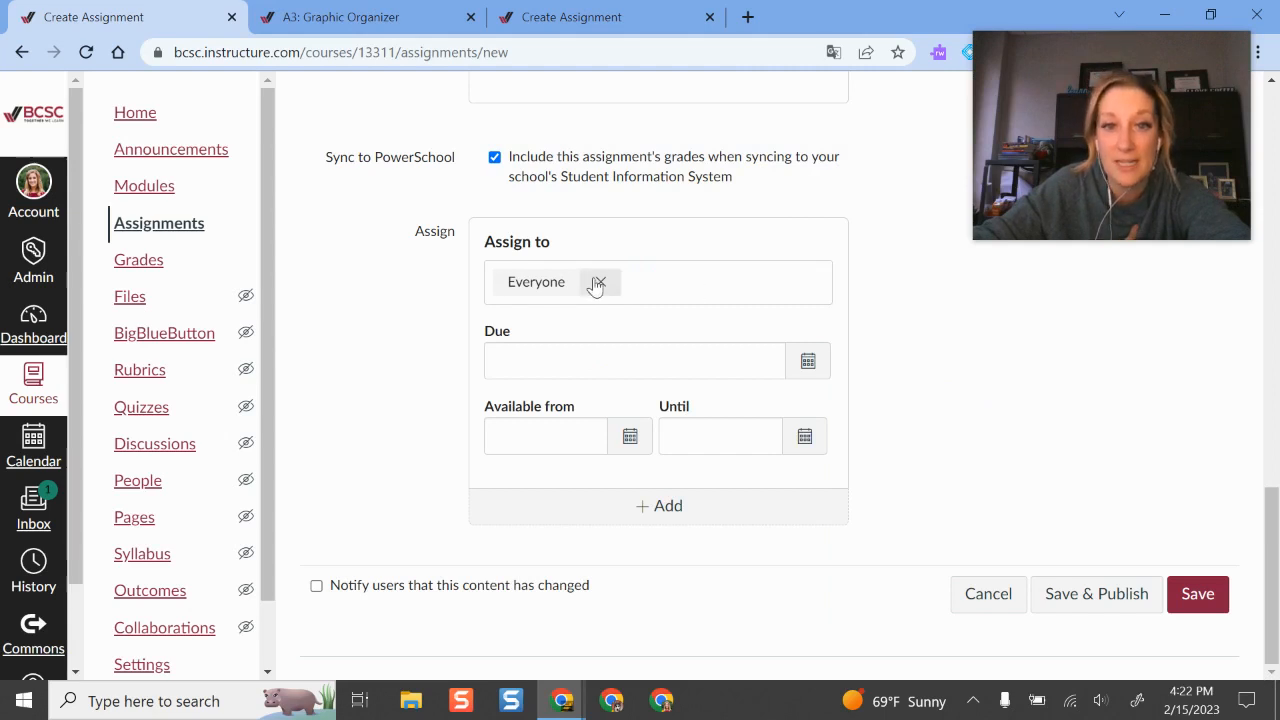
left_click(689, 291)
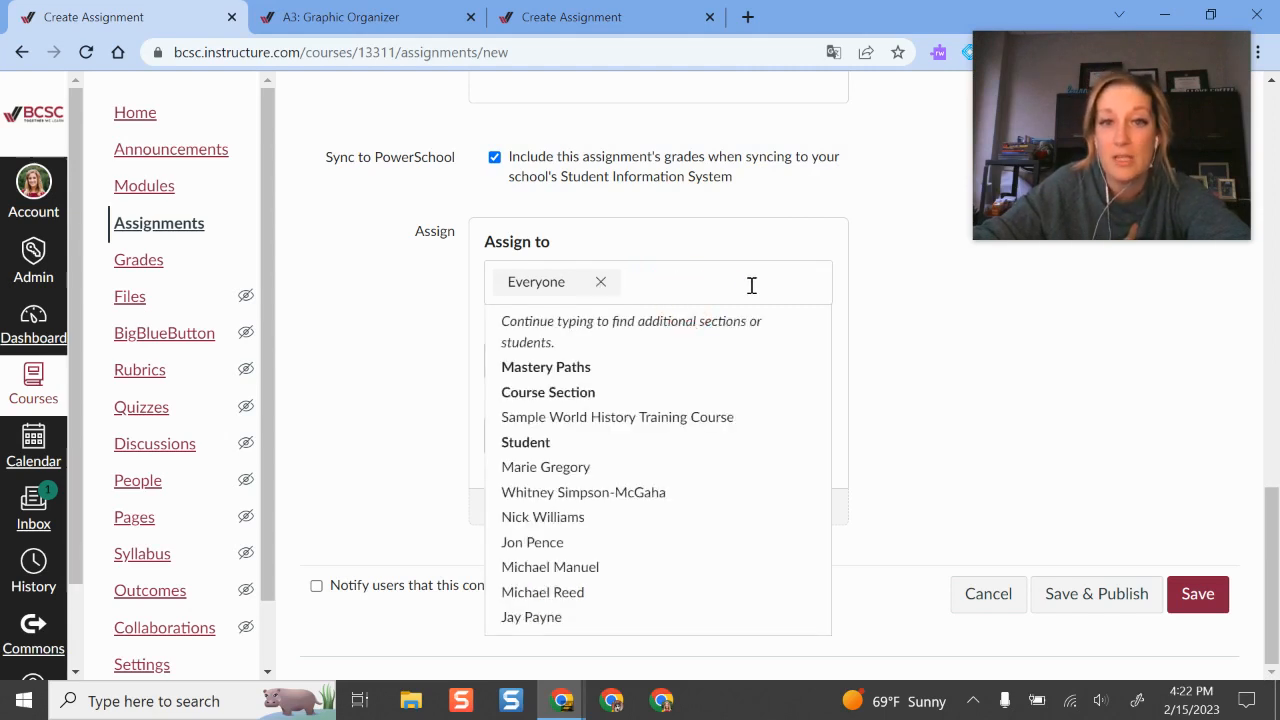
left_click(1006, 390)
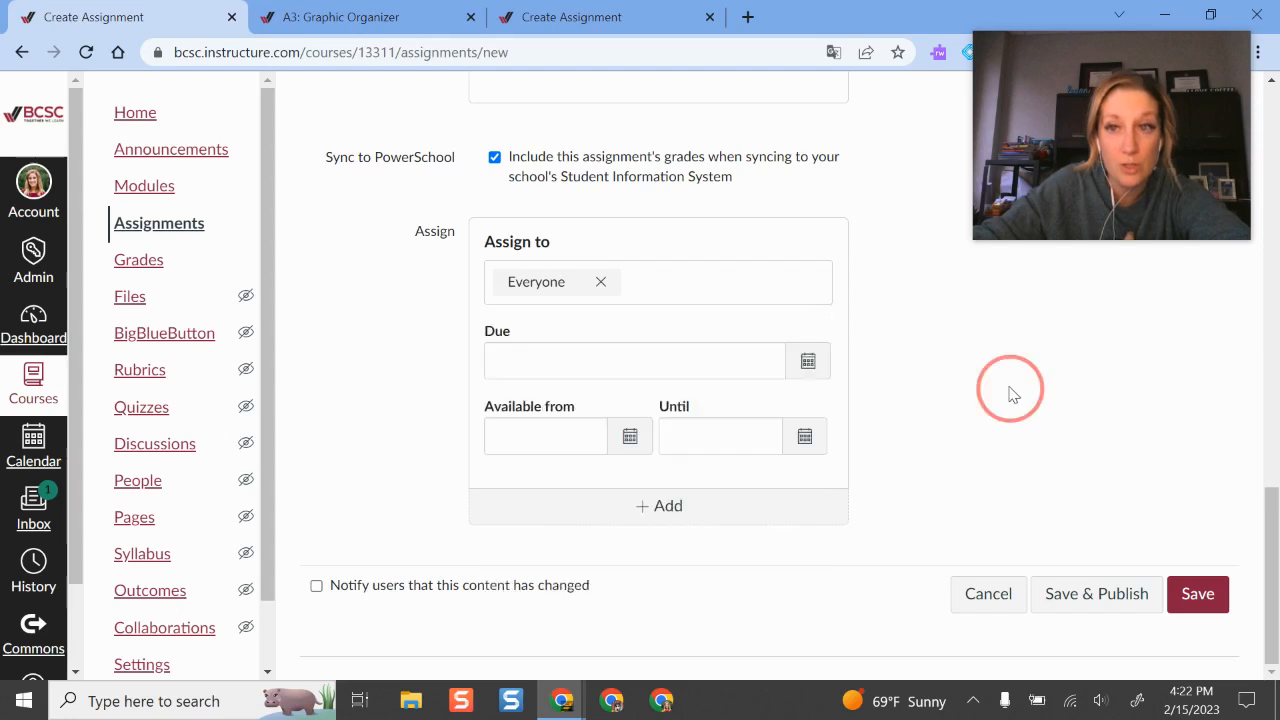
left_click(709, 283)
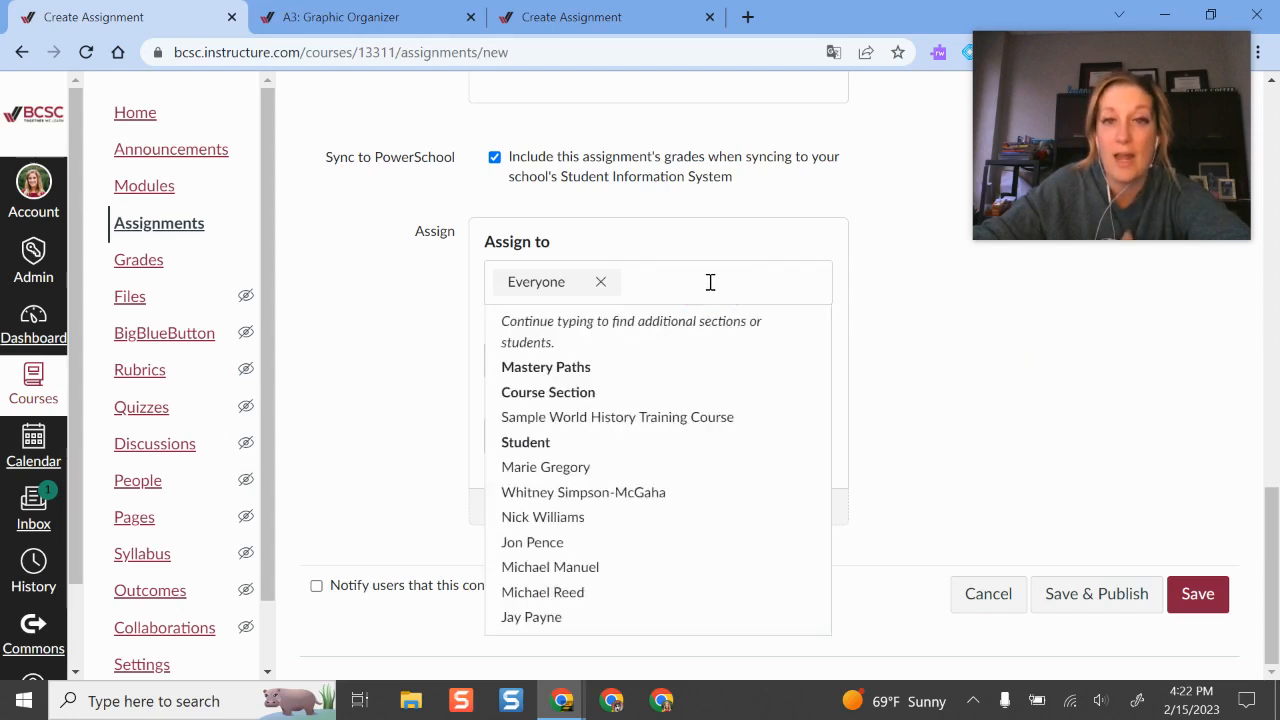
left_click(946, 360)
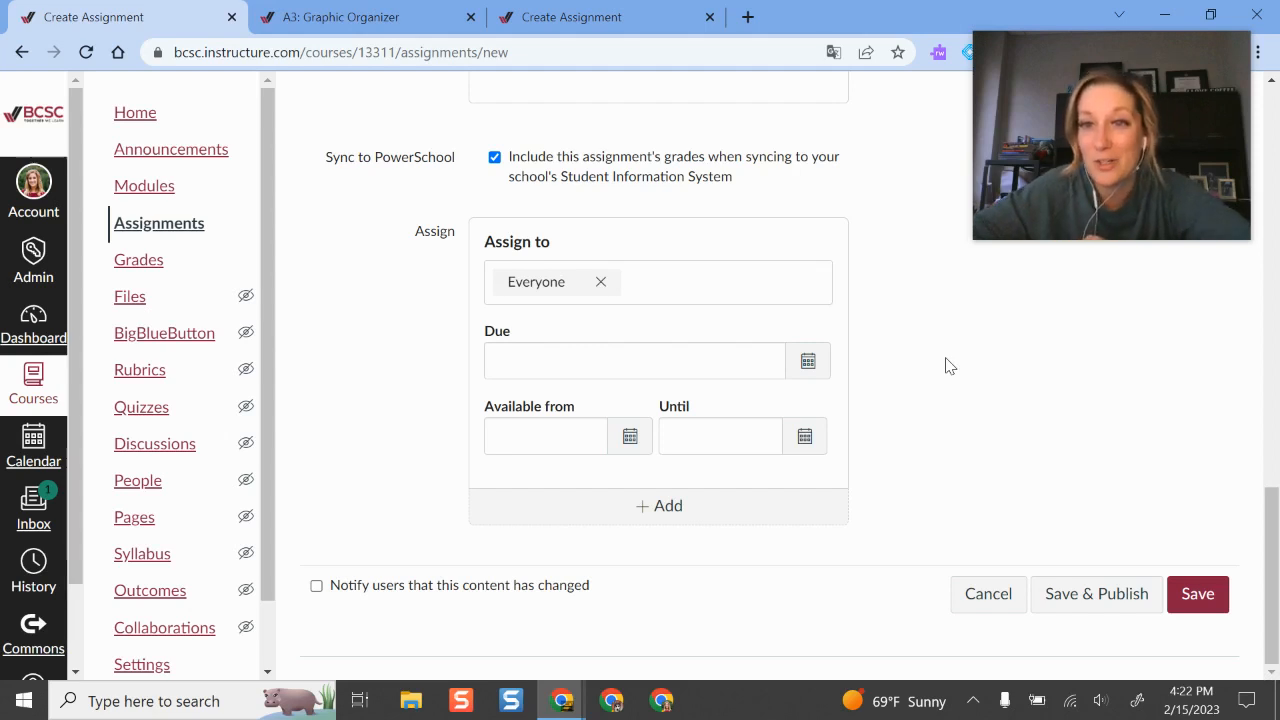
Set the assignment's due date to Feb 16, 2023, 11:59 PM for Everyone.
left_click(810, 366)
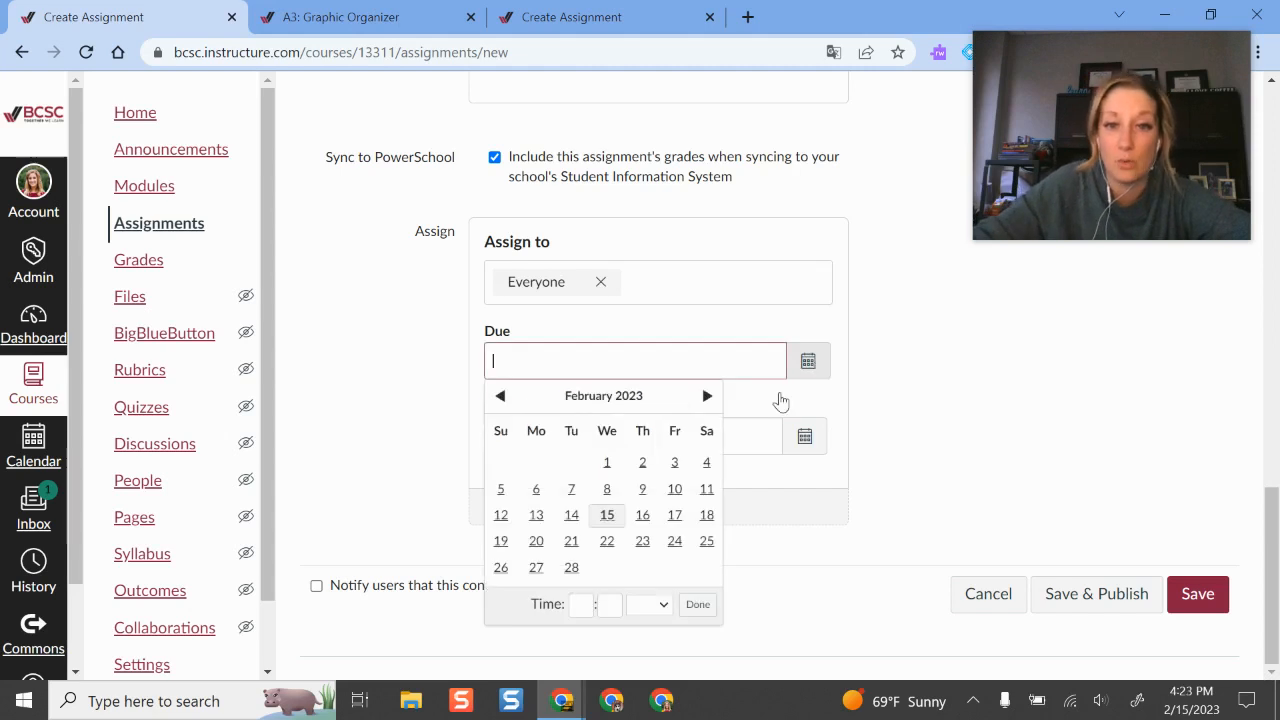
left_click(642, 515)
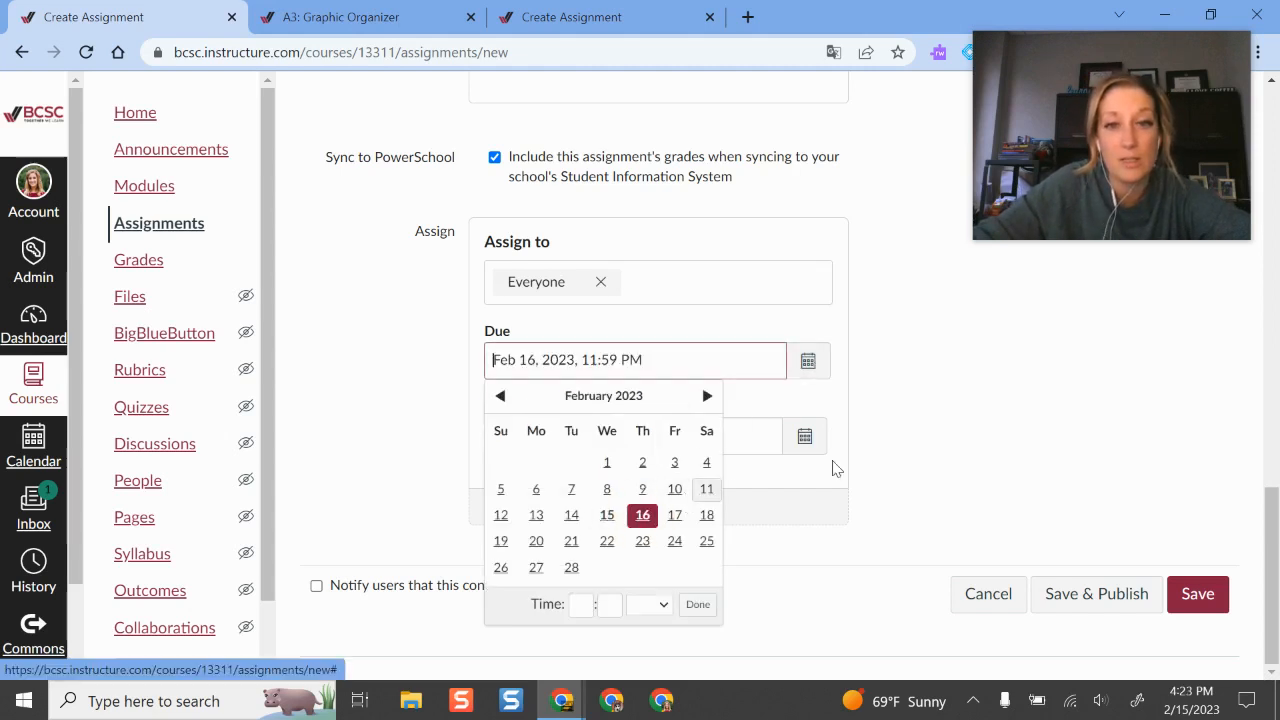
left_click(970, 437)
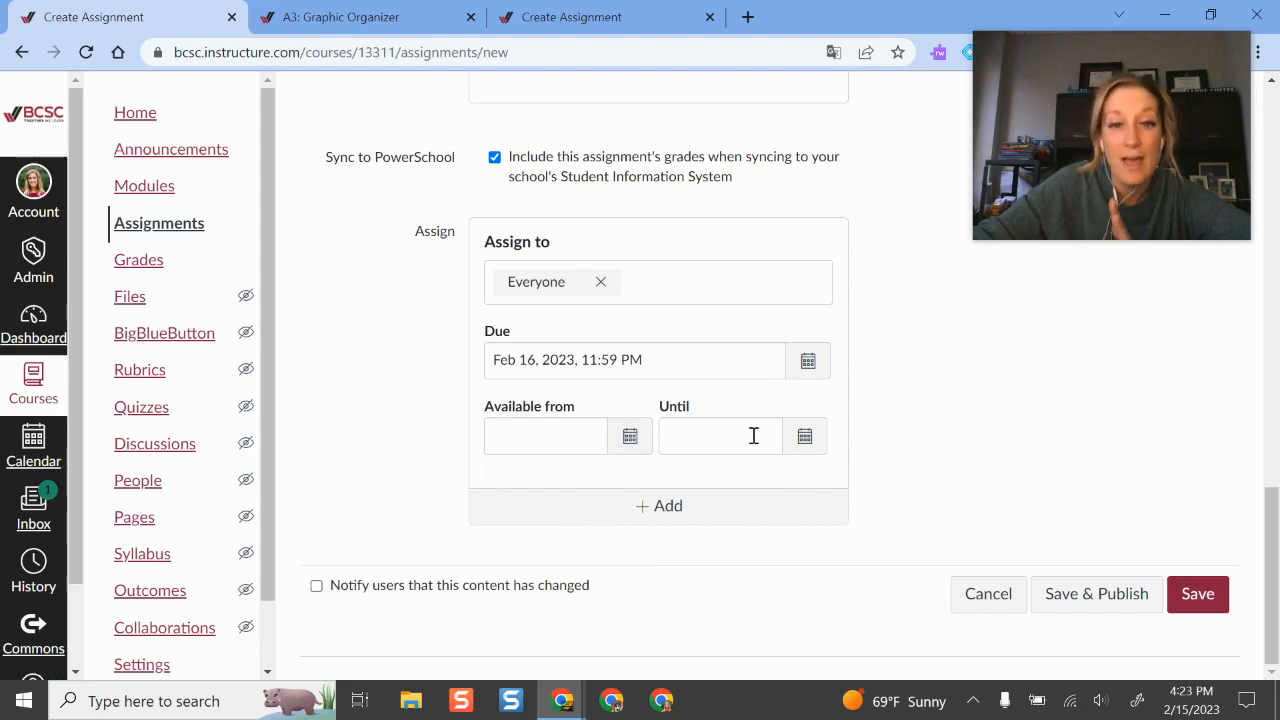
Set the availability end date (Until) to Feb 16, 2023 and clear it again.
left_click(801, 445)
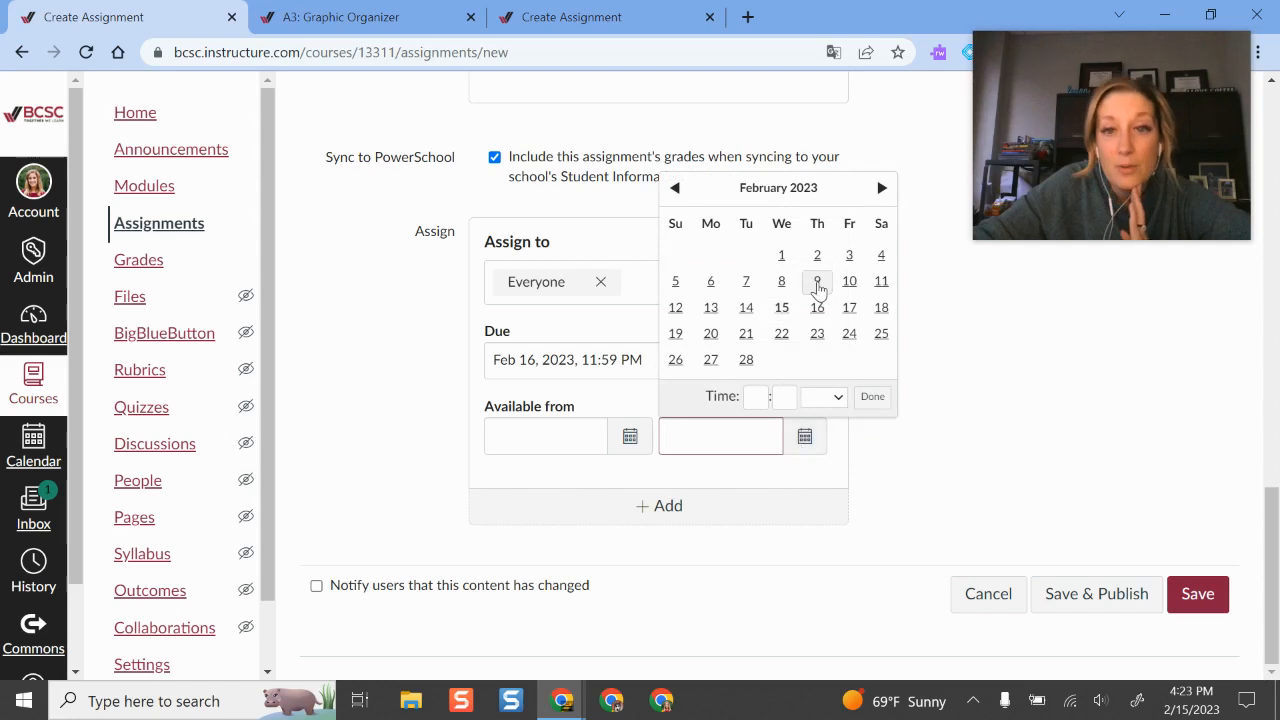
left_click(817, 308)
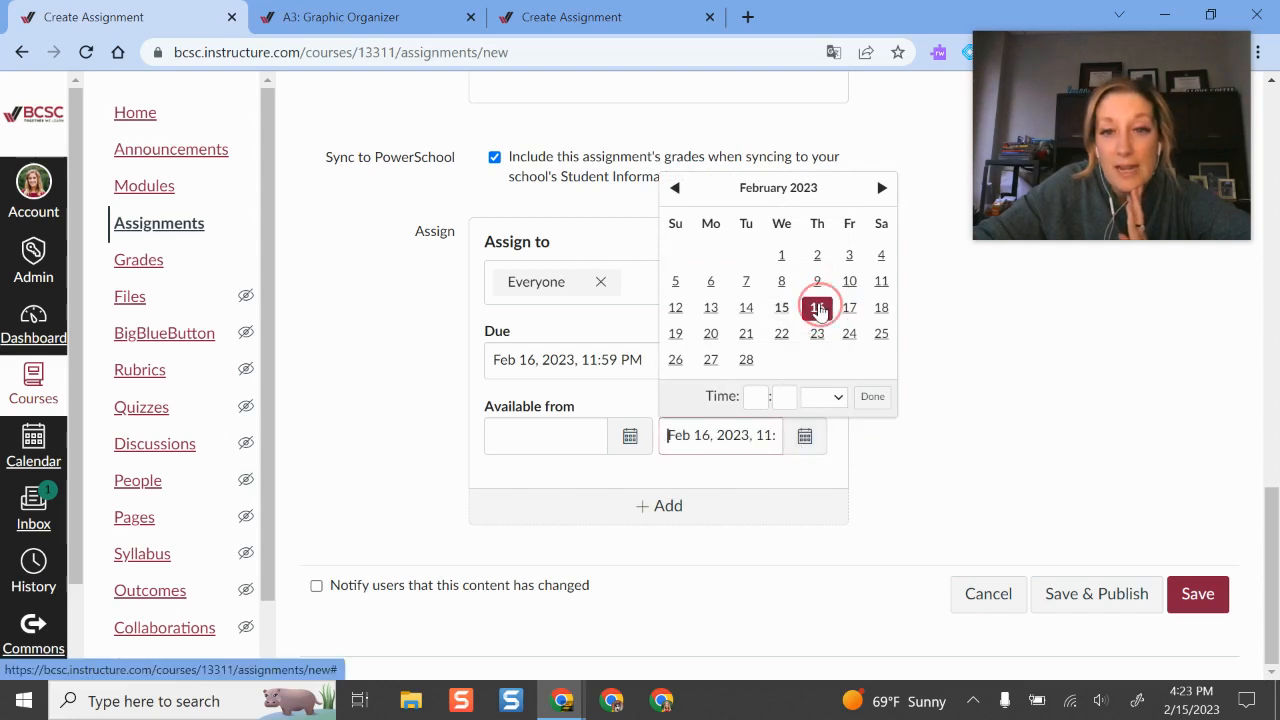
left_click(1030, 480)
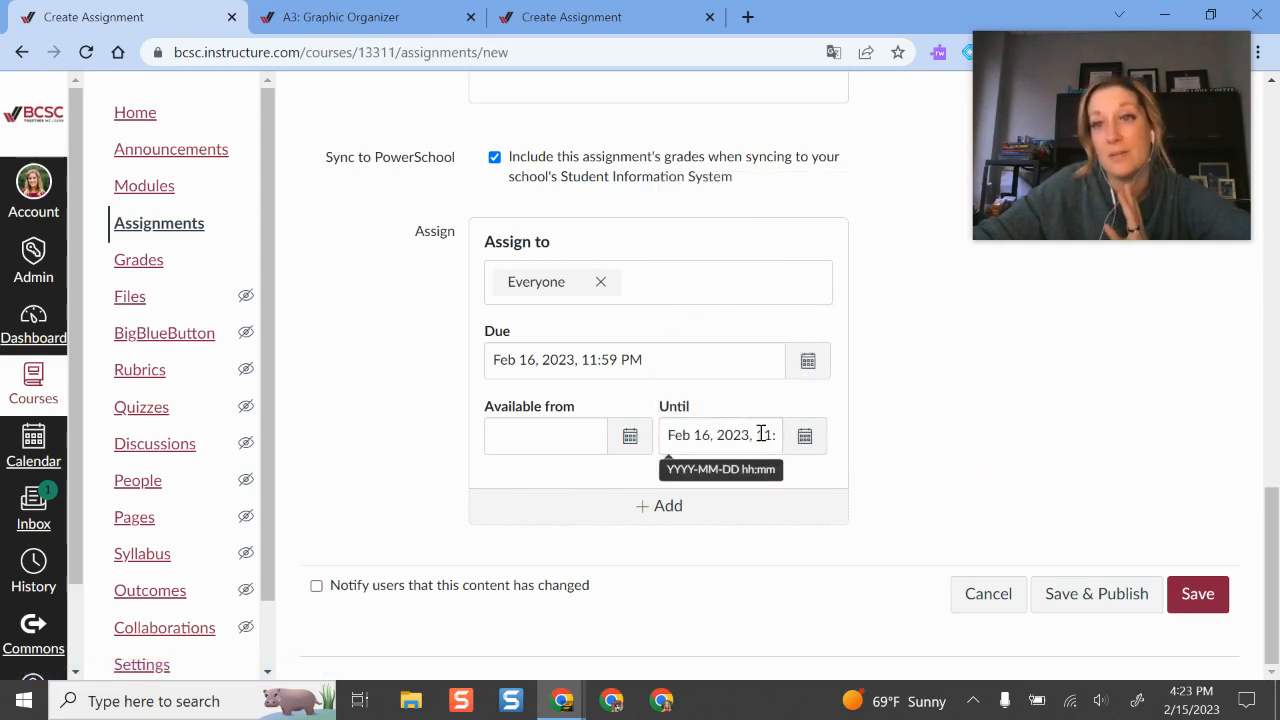
left_click(717, 431)
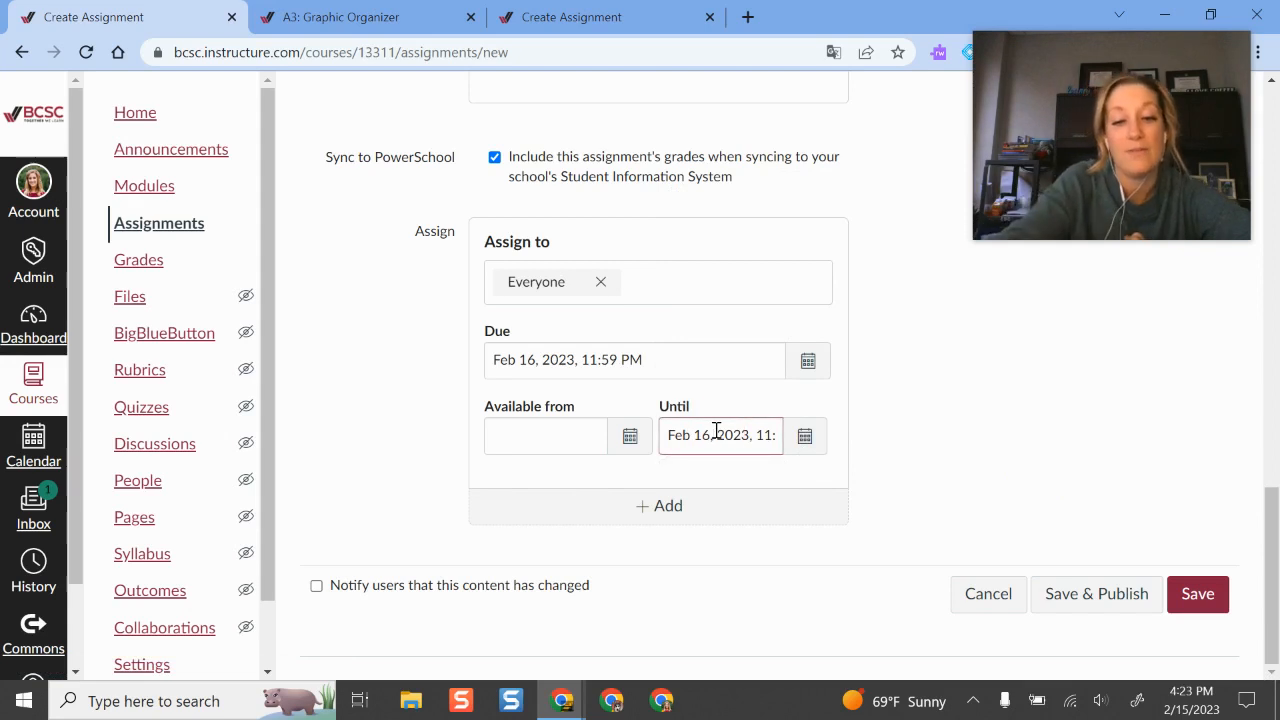
key("BackSpace")
left_click(948, 443)
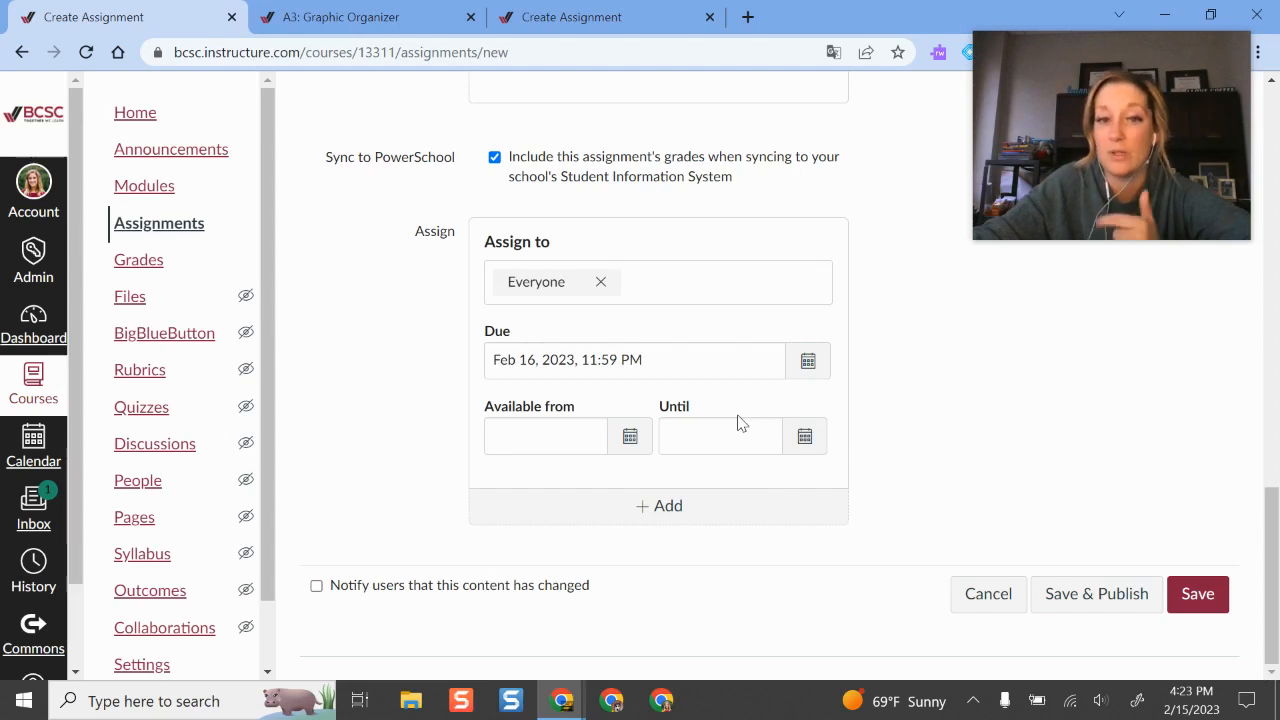
Add a second assign-to block with its own dates below the Everyone block and remove it again.
left_click(698, 516)
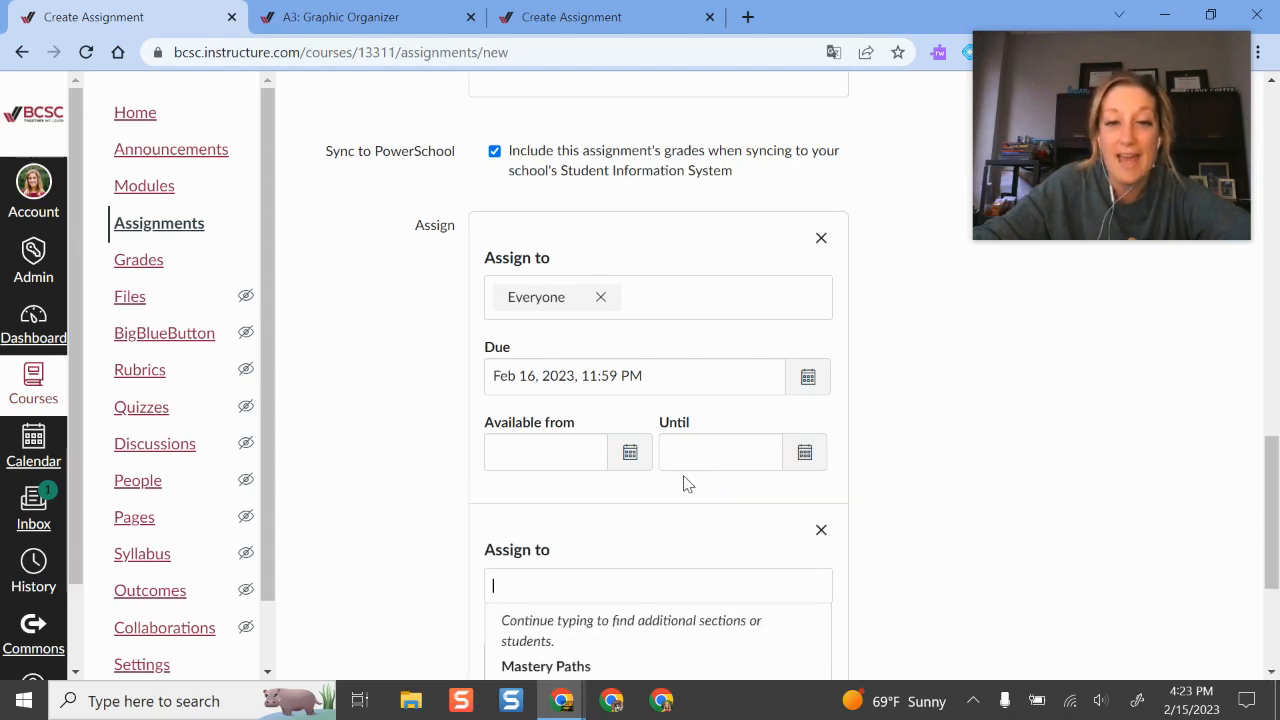
left_click(1080, 491)
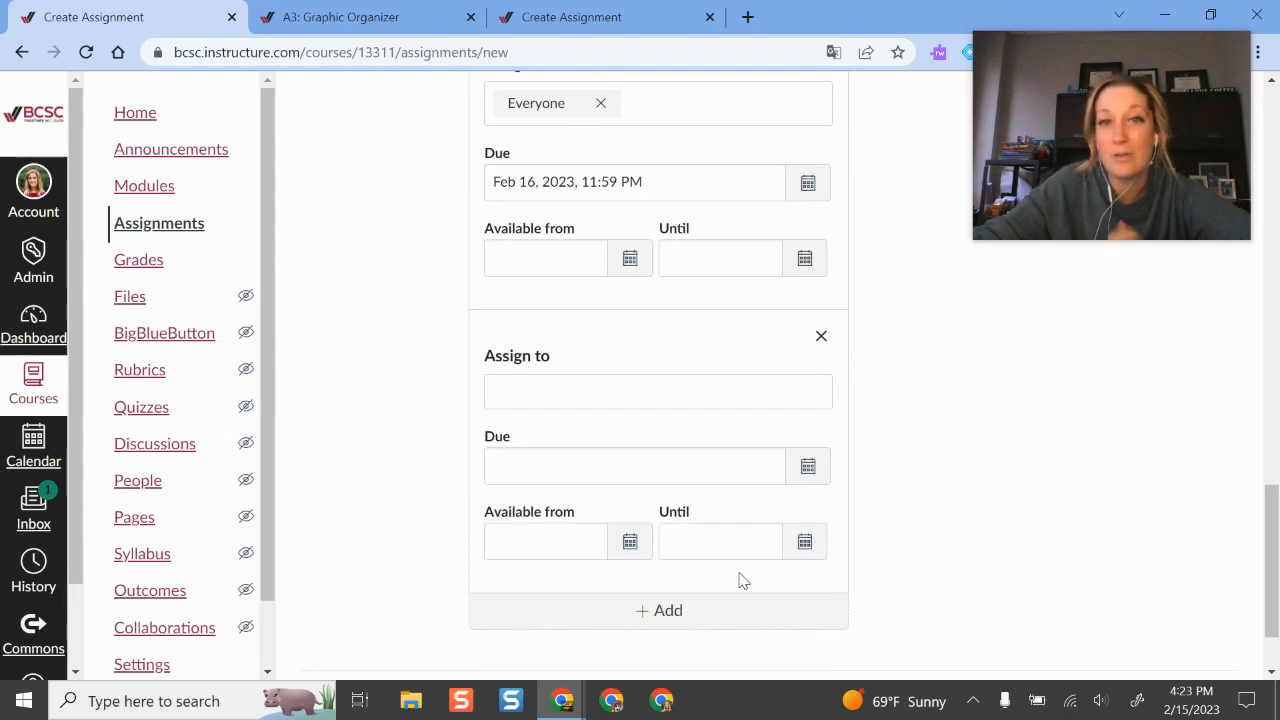
scroll(620, 300, "up", 1)
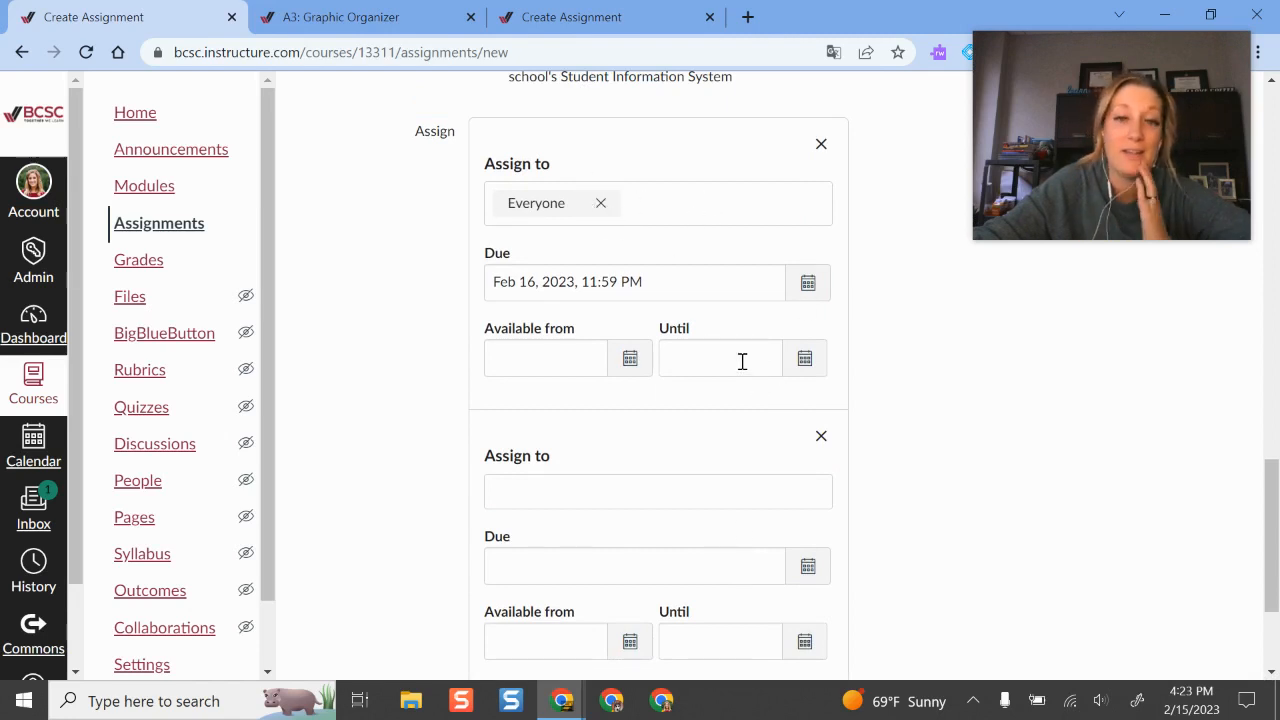
scroll(988, 403, "down", 1)
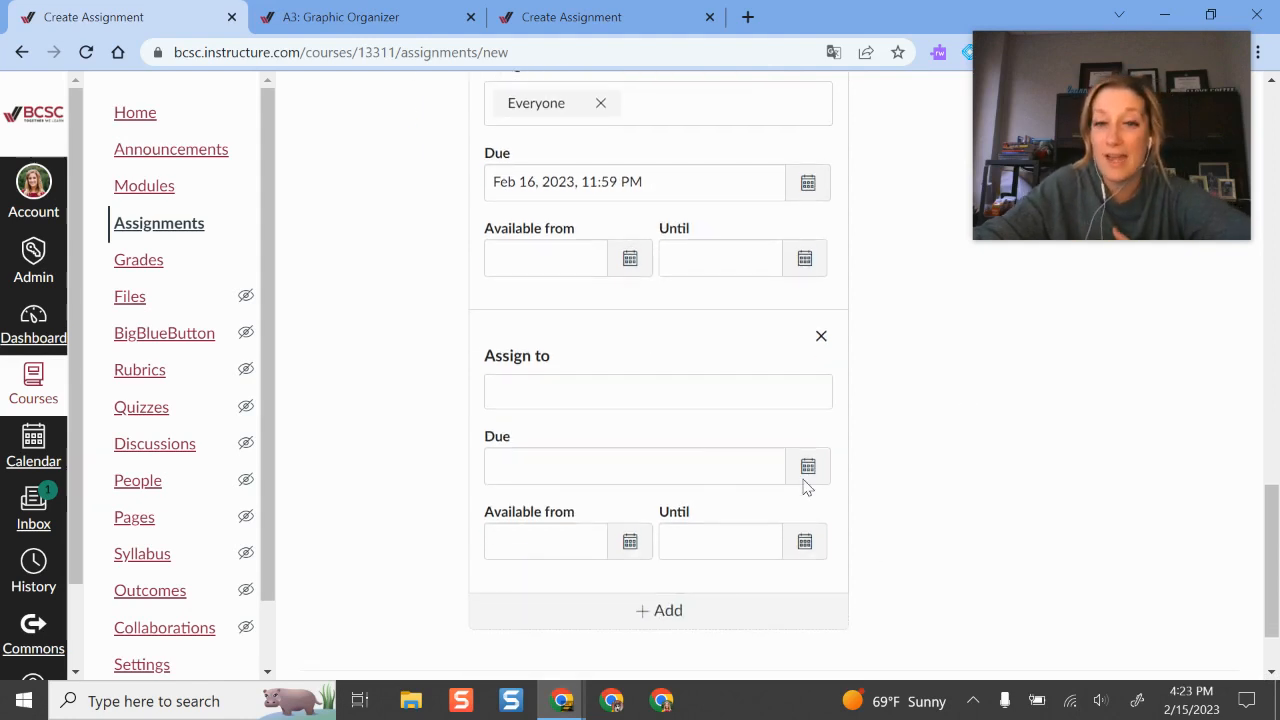
left_click(821, 336)
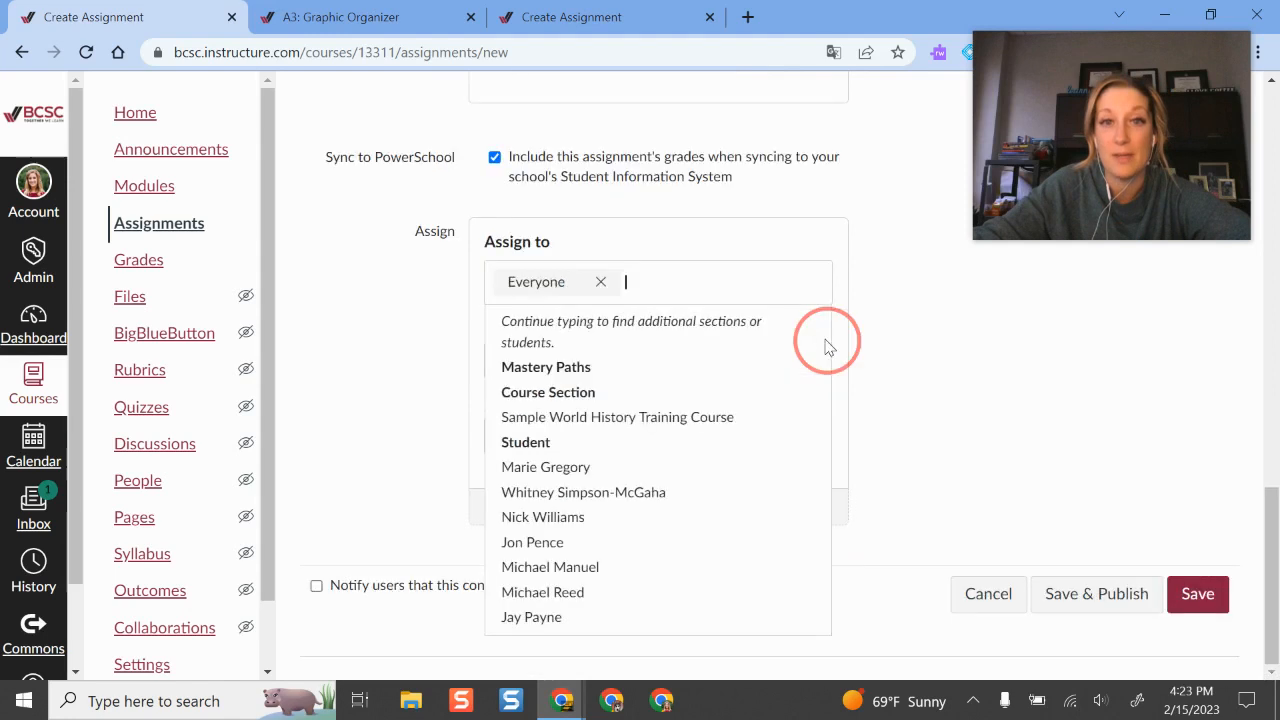
left_click(977, 410)
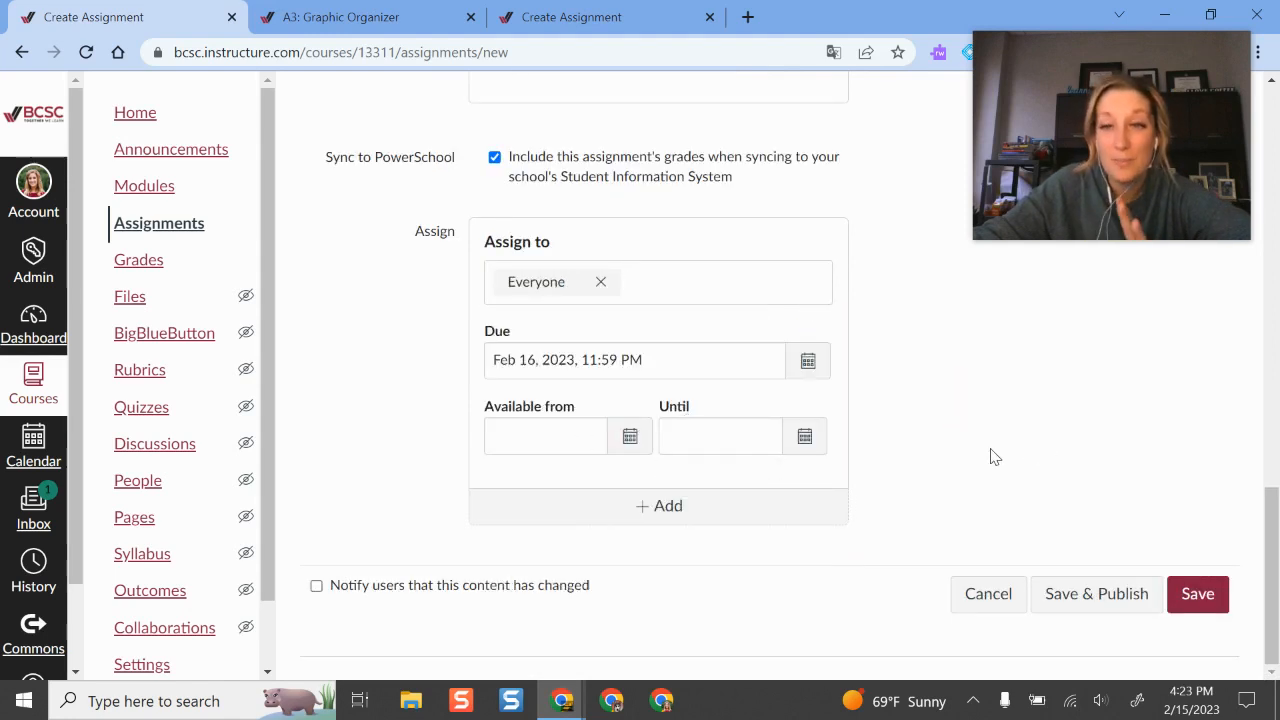
Review the assignment form from the assign and date settings back up to the assignment name.
scroll(986, 494, "up", 15)
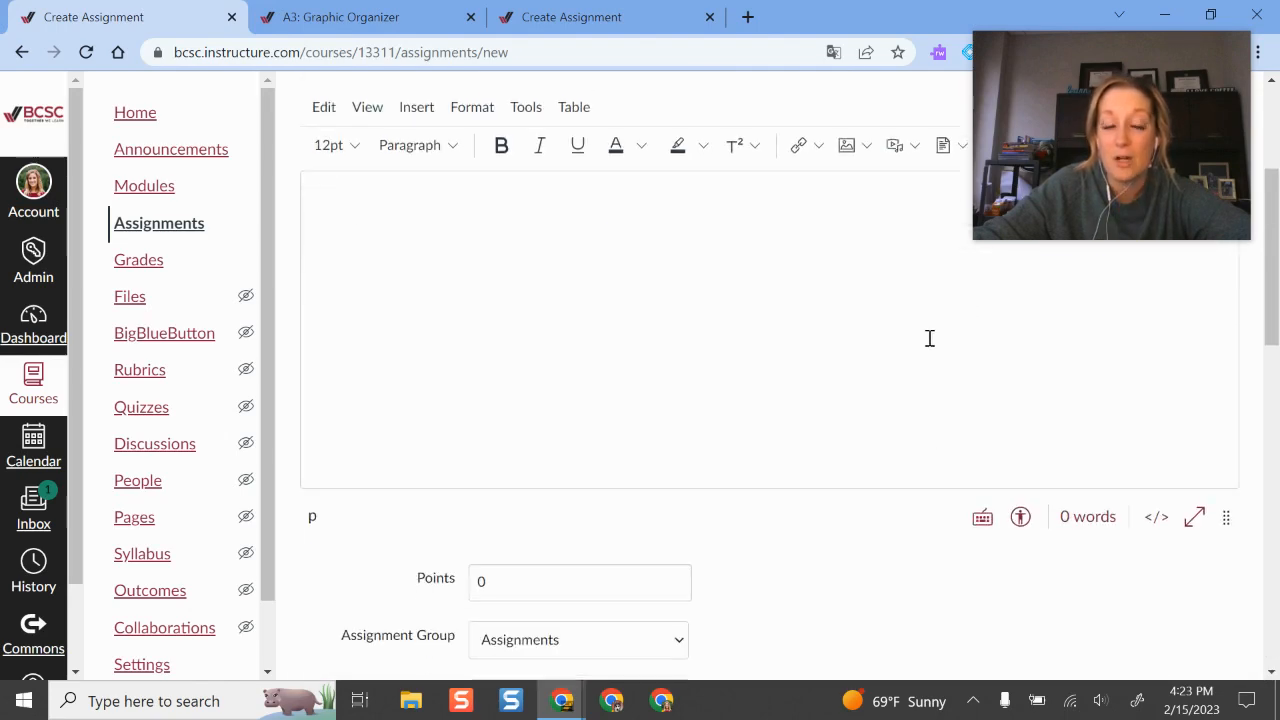
scroll(937, 337, "down", 10)
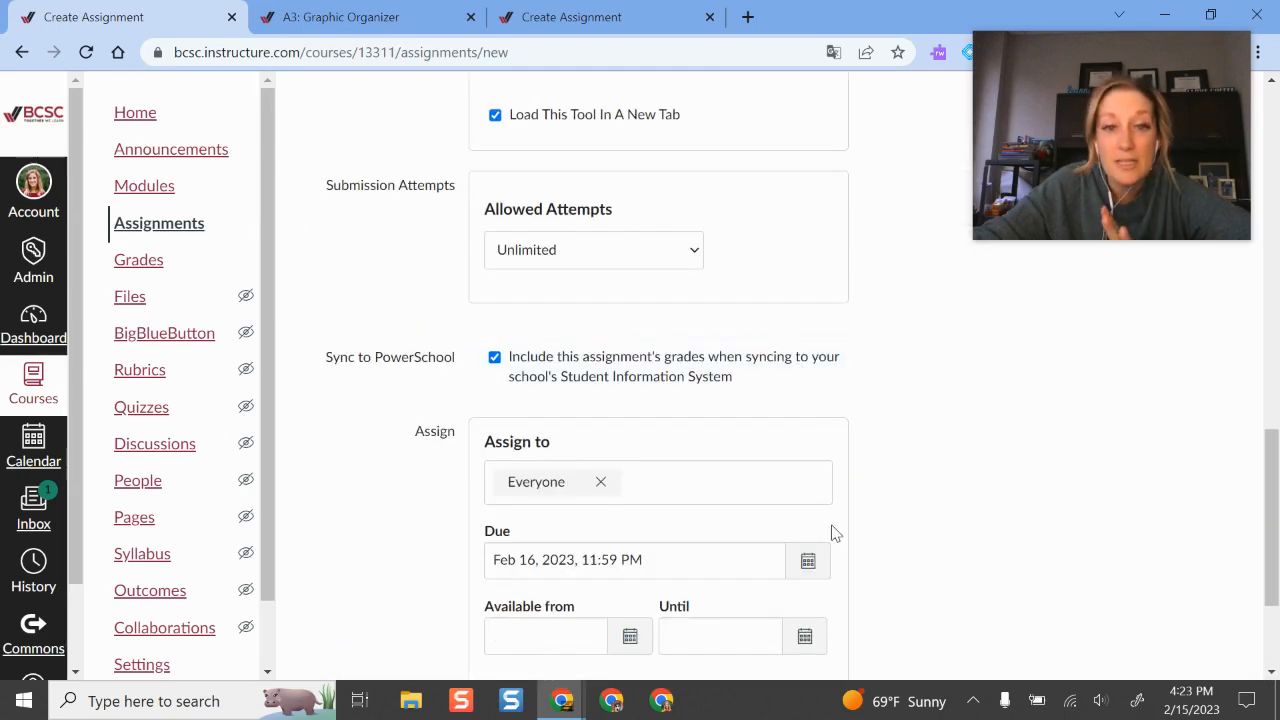
scroll(831, 531, "down", 2)
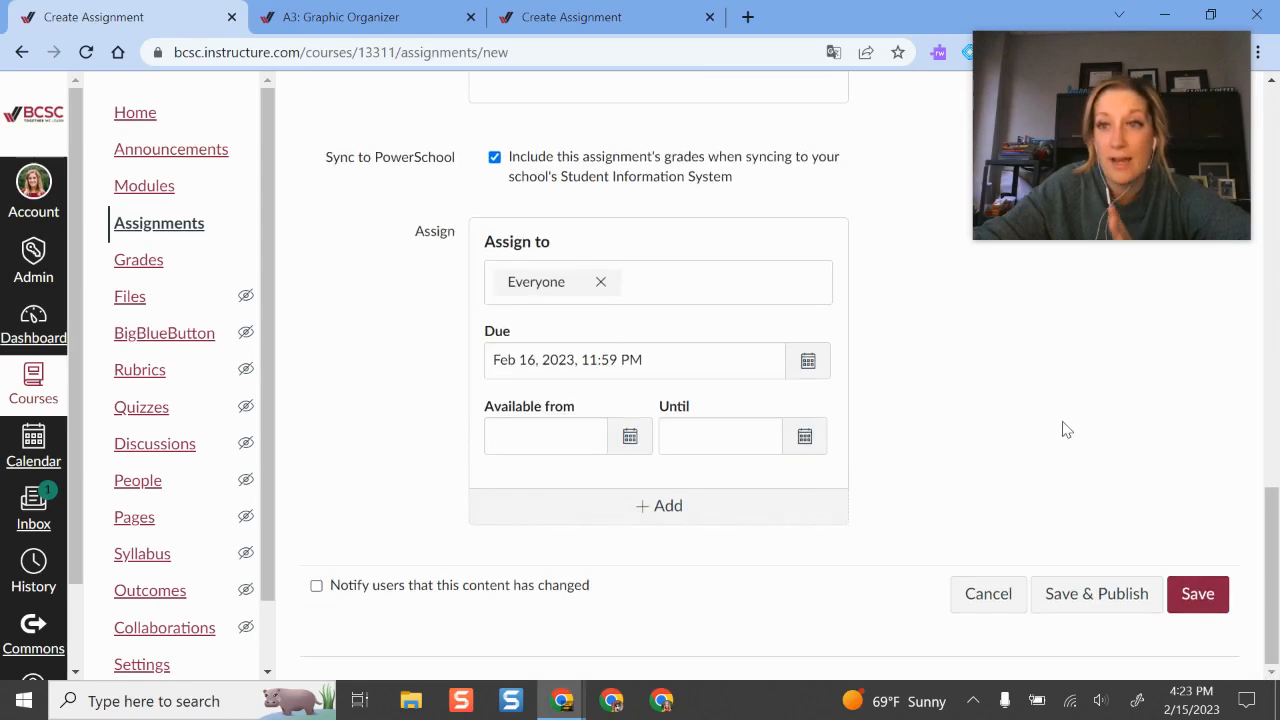
scroll(1068, 434, "up", 8)
scroll(980, 429, "up", 5)
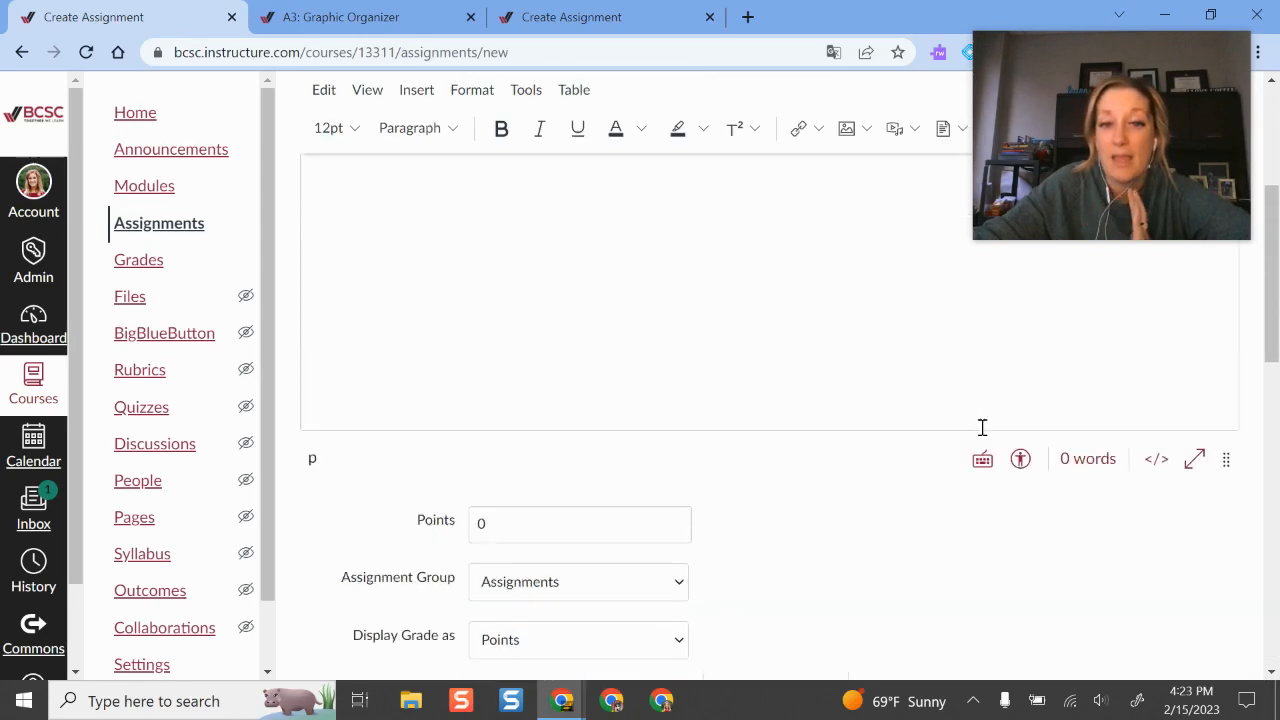
left_click_drag(1143, 194, 243, 147)
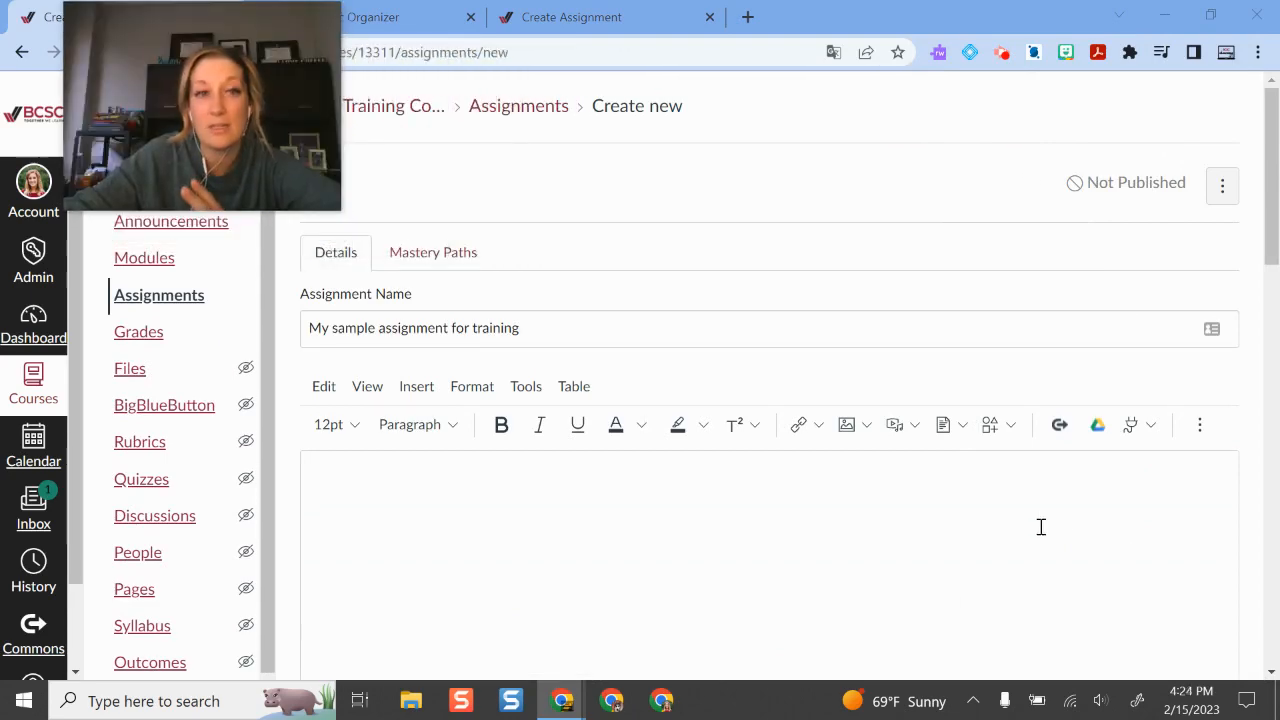
Set the assignment's submission type to Online.
scroll(1034, 508, "down", 5)
scroll(1033, 510, "down", 7)
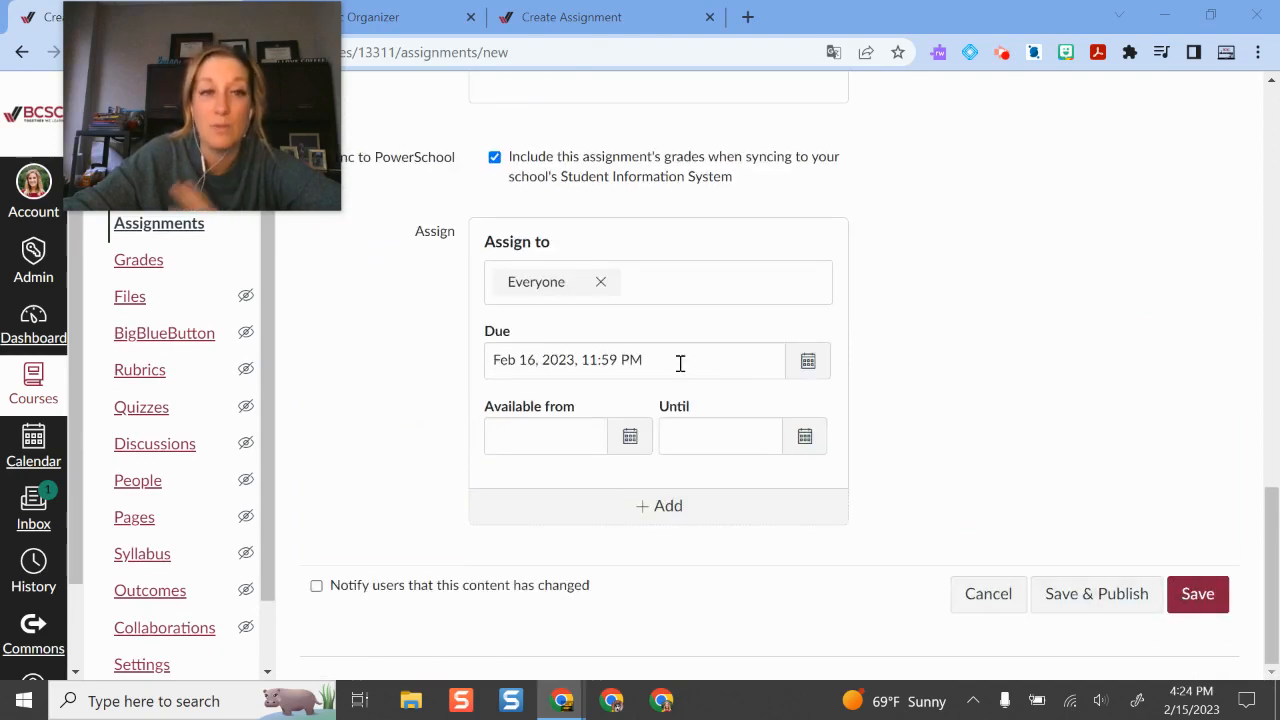
mouse_move(255, 183)
left_click_drag(255, 183, 1185, 260)
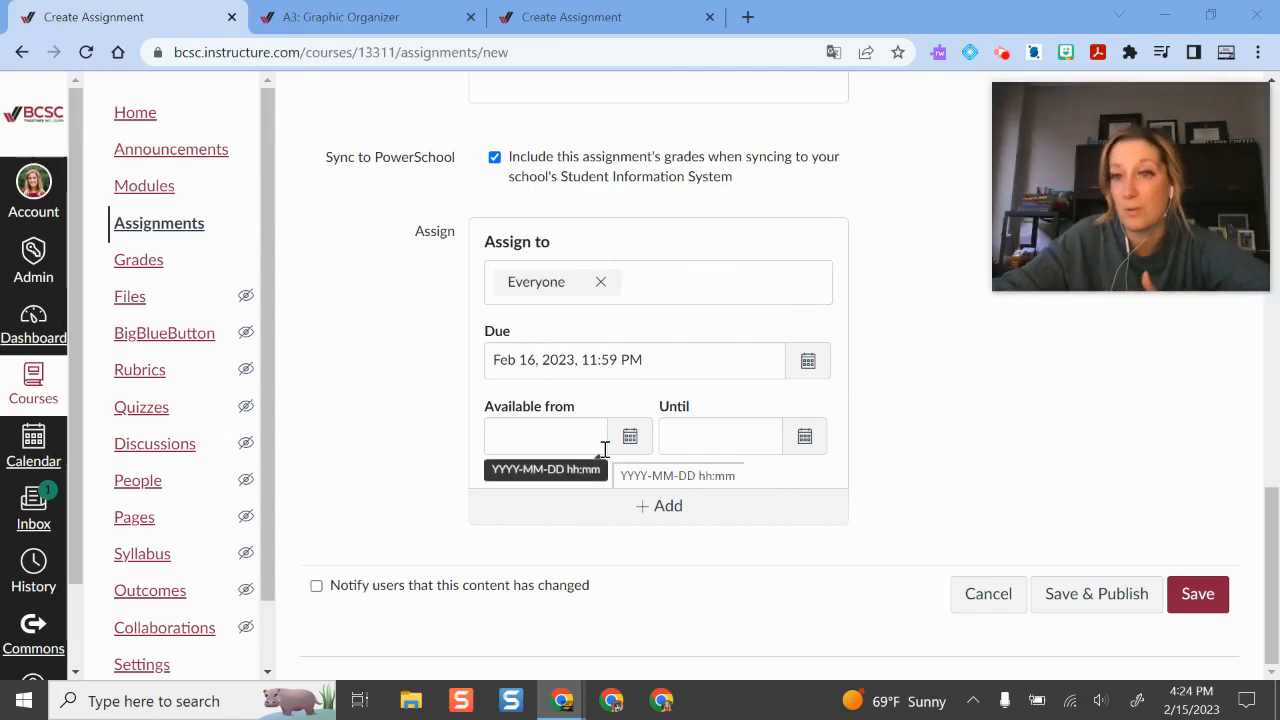
scroll(874, 271, "up", 6)
scroll(662, 342, "down", 2)
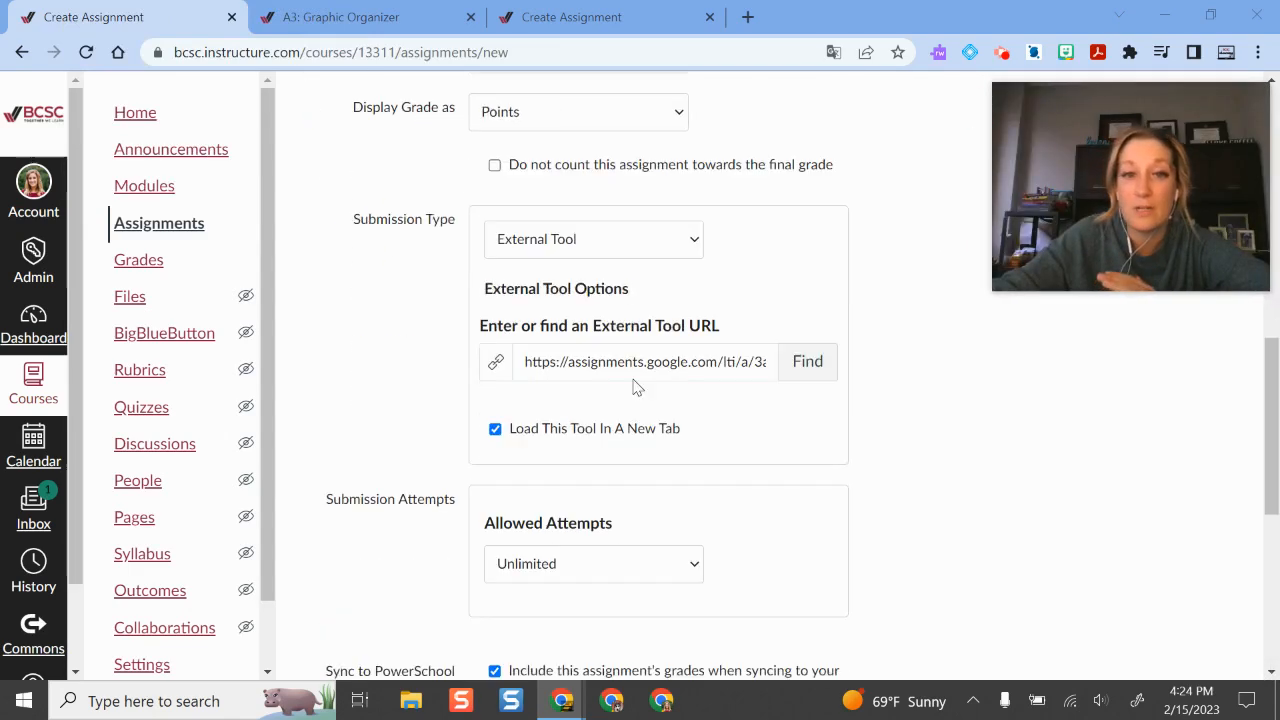
left_click(606, 221)
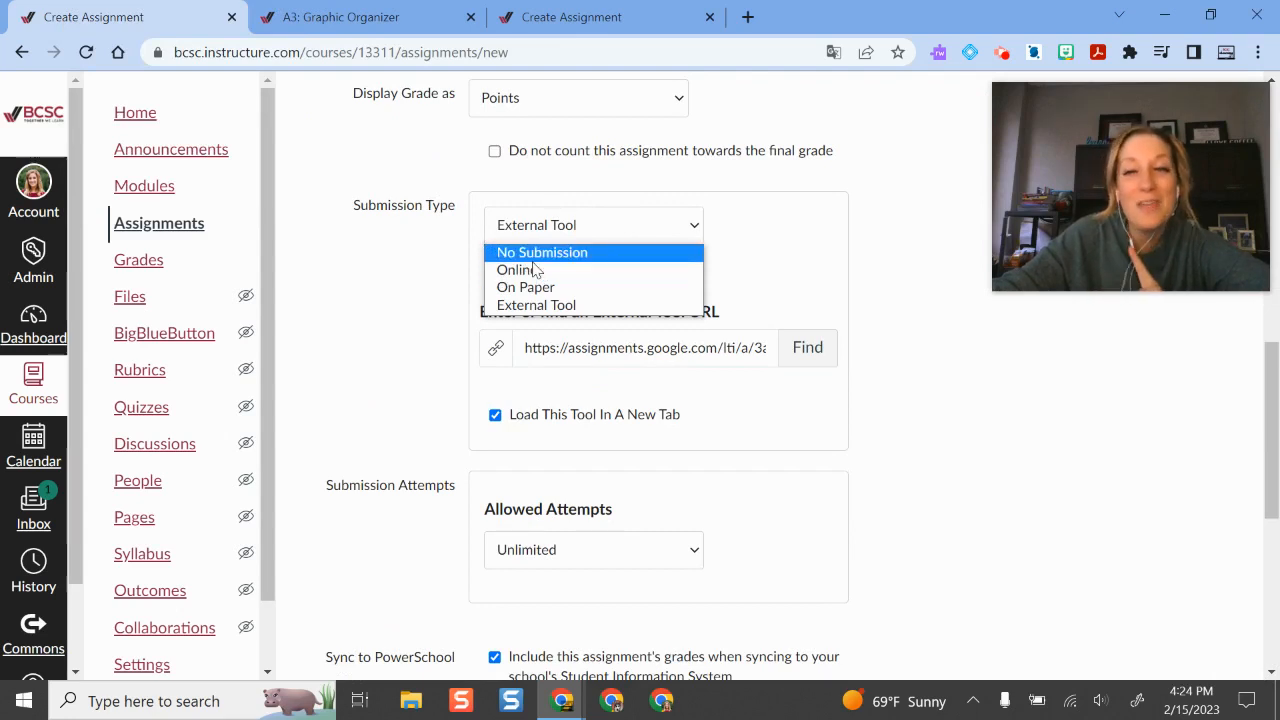
left_click(962, 482)
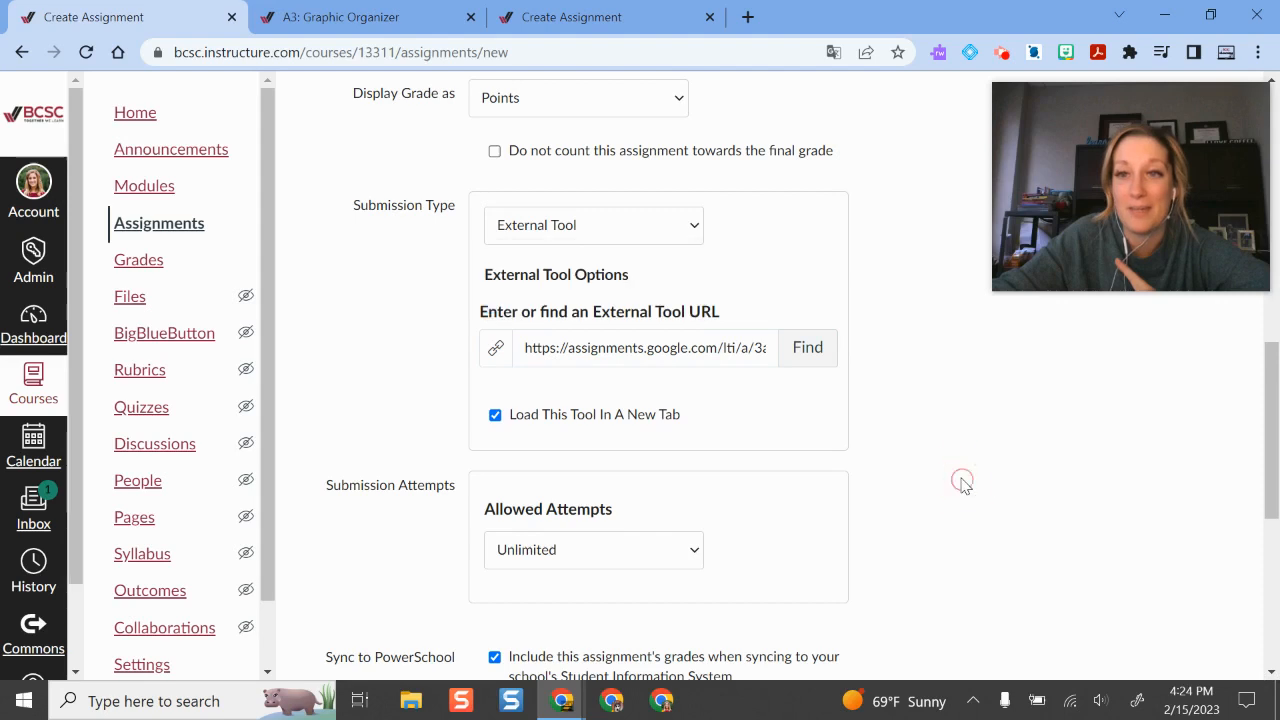
left_click(633, 228)
left_click(570, 272)
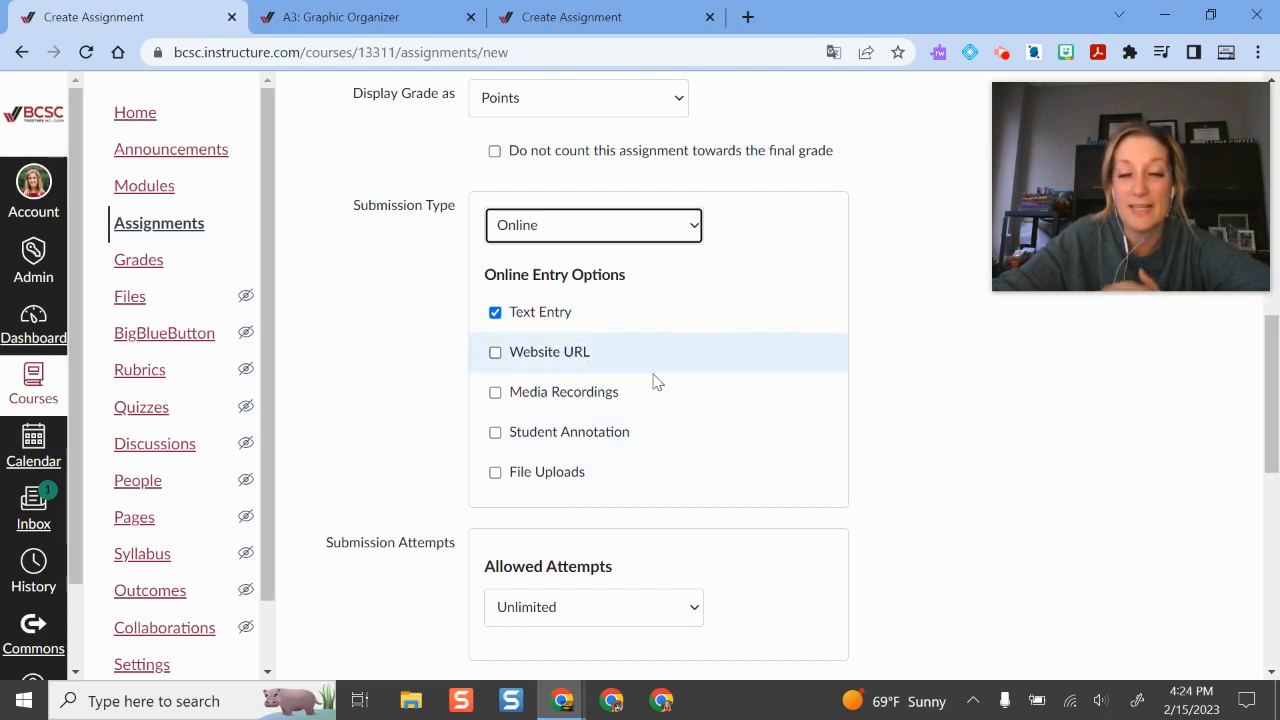
Save the assignment without publishing it.
scroll(654, 380, "down", 7)
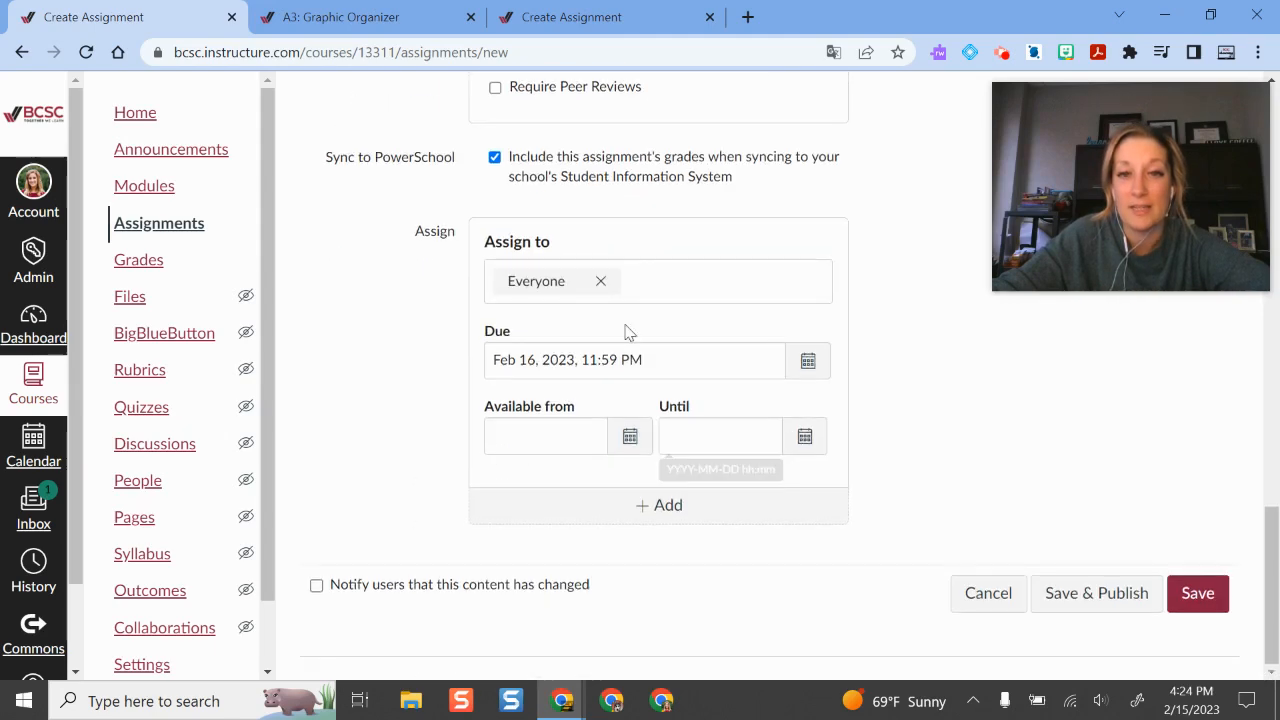
left_click(1197, 597)
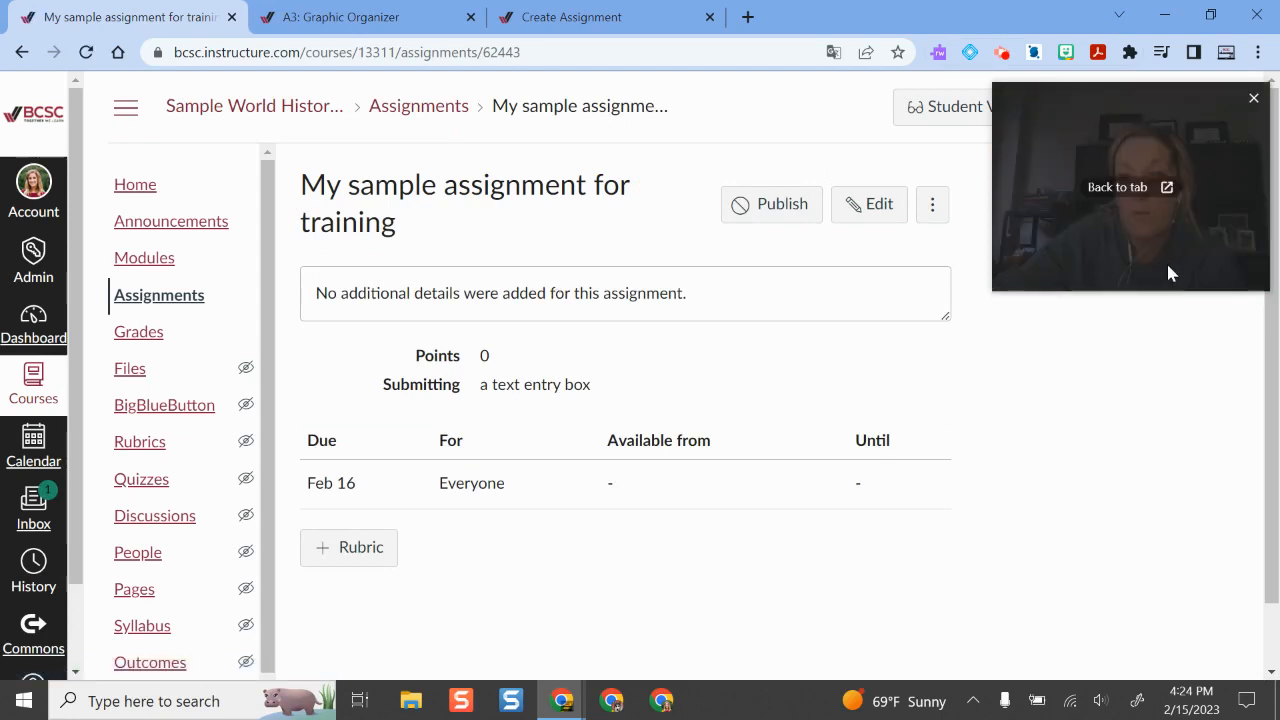
left_click_drag(1166, 271, 1166, 580)
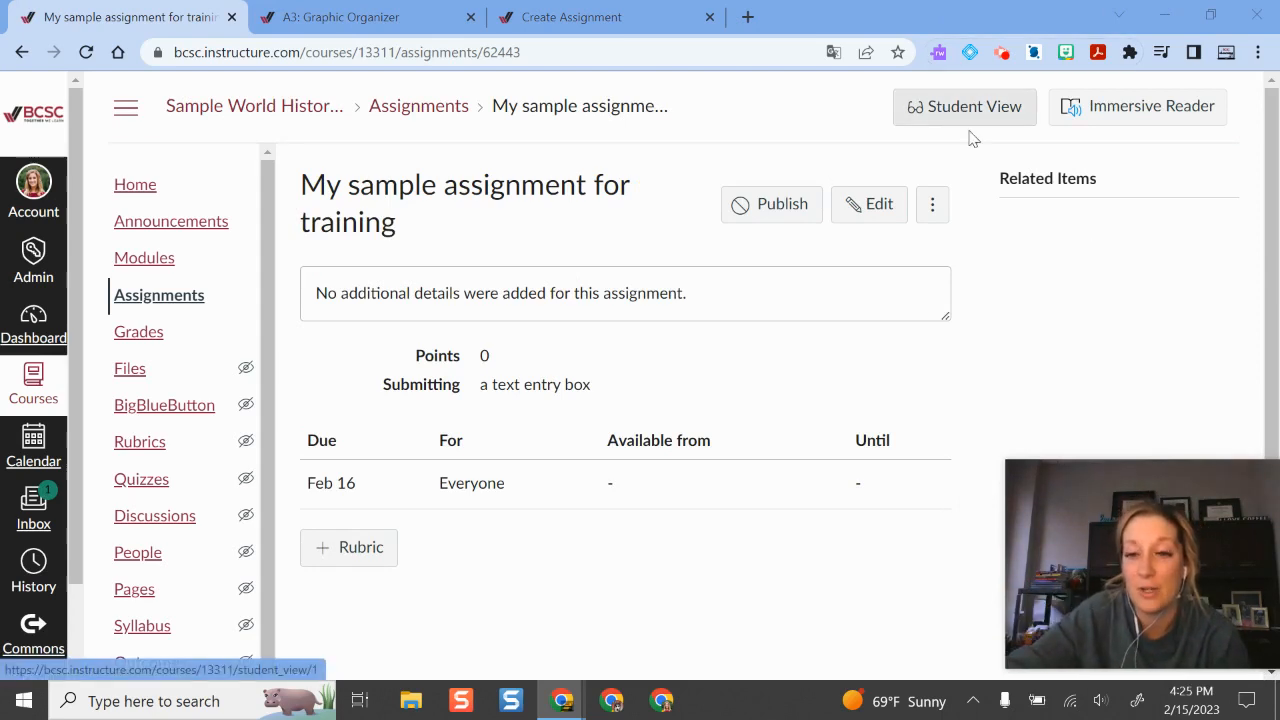
left_click_drag(1212, 627, 1202, 201)
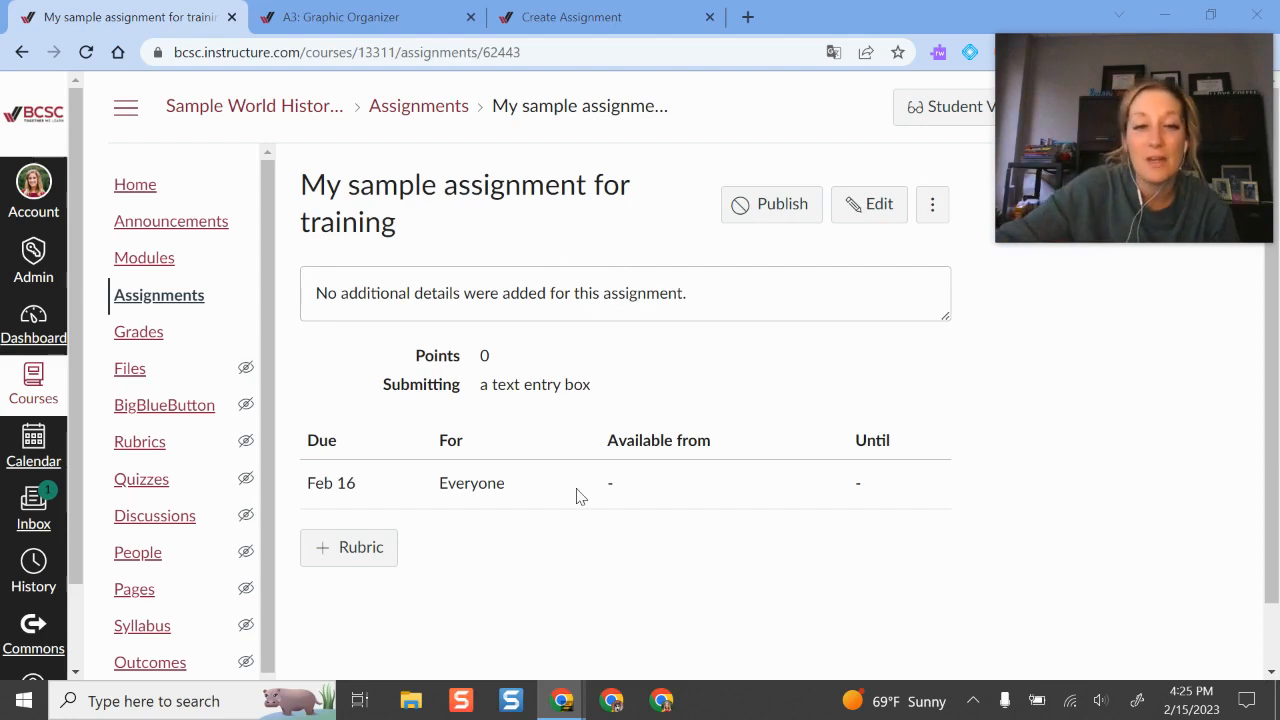
Look through the course navigation of the sample assignment's course and of SampleElementary124 for the Rubrics page.
scroll(407, 449, "down", 1)
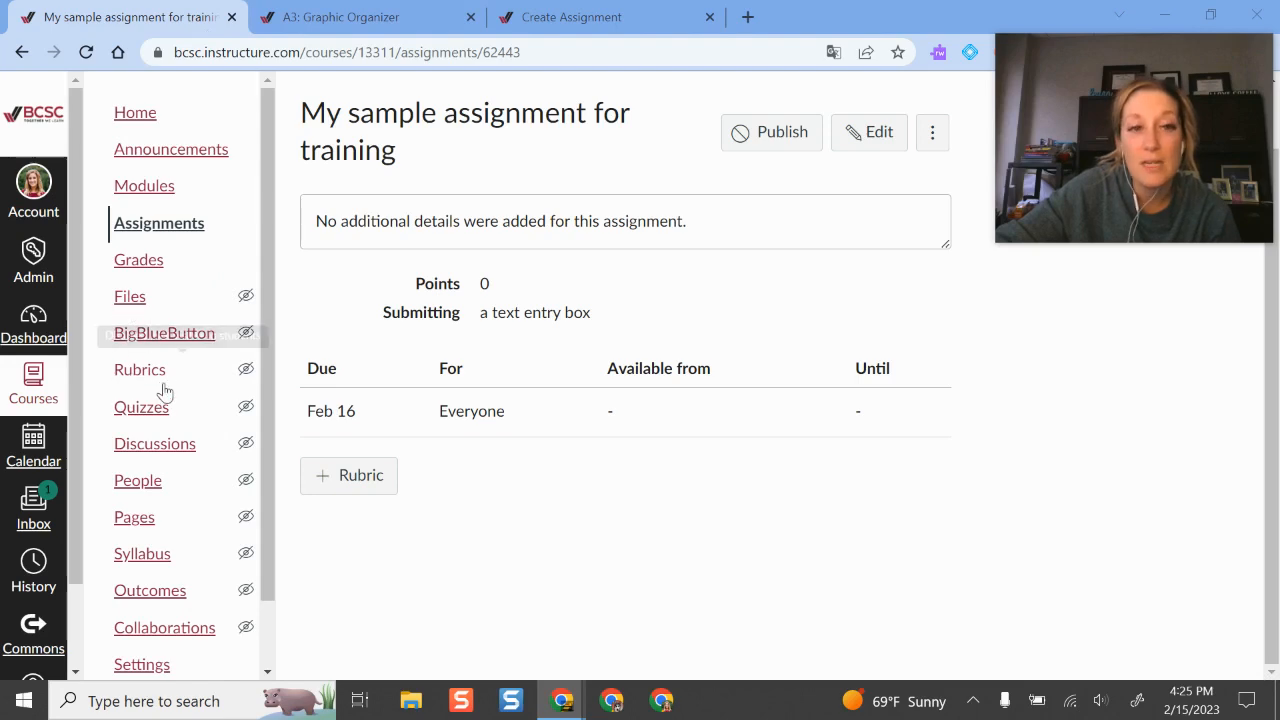
left_click(335, 13)
left_click(552, 20)
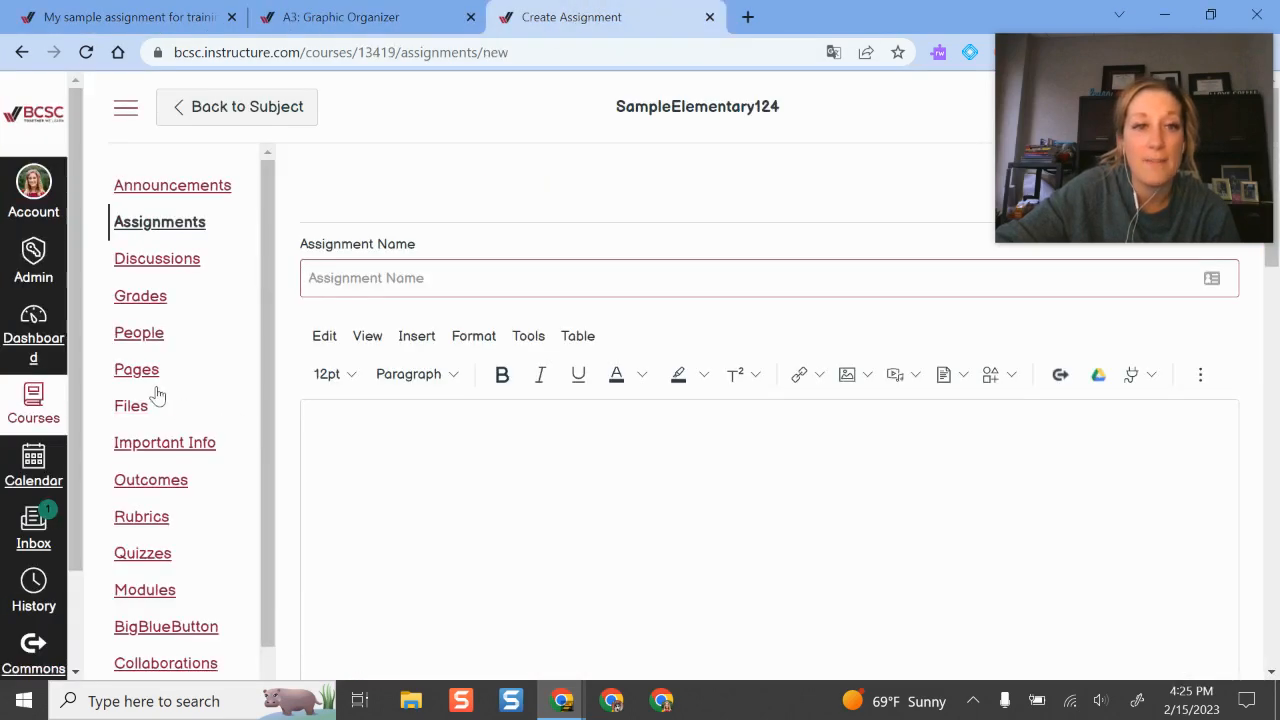
scroll(134, 314, "down", 2)
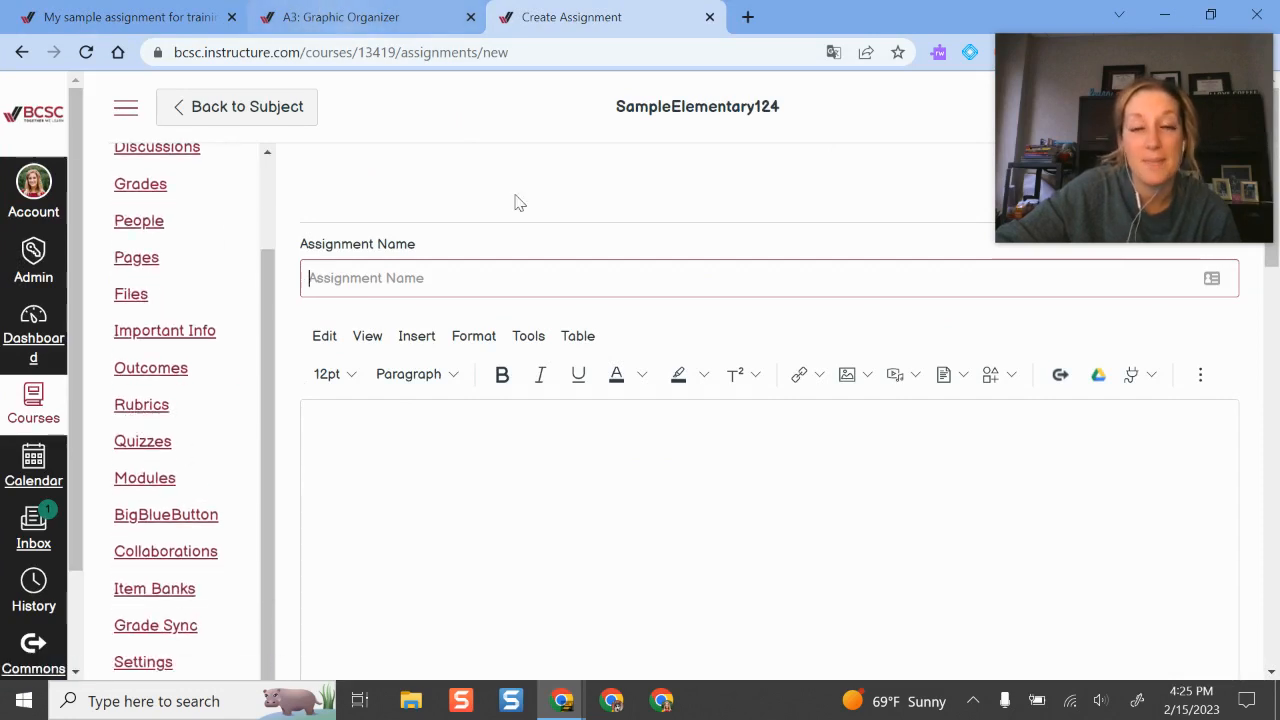
Close the A3: Graphic Organizer page, accepting the loss of unsaved changes, and return to My sample assignment for training.
left_click(478, 20)
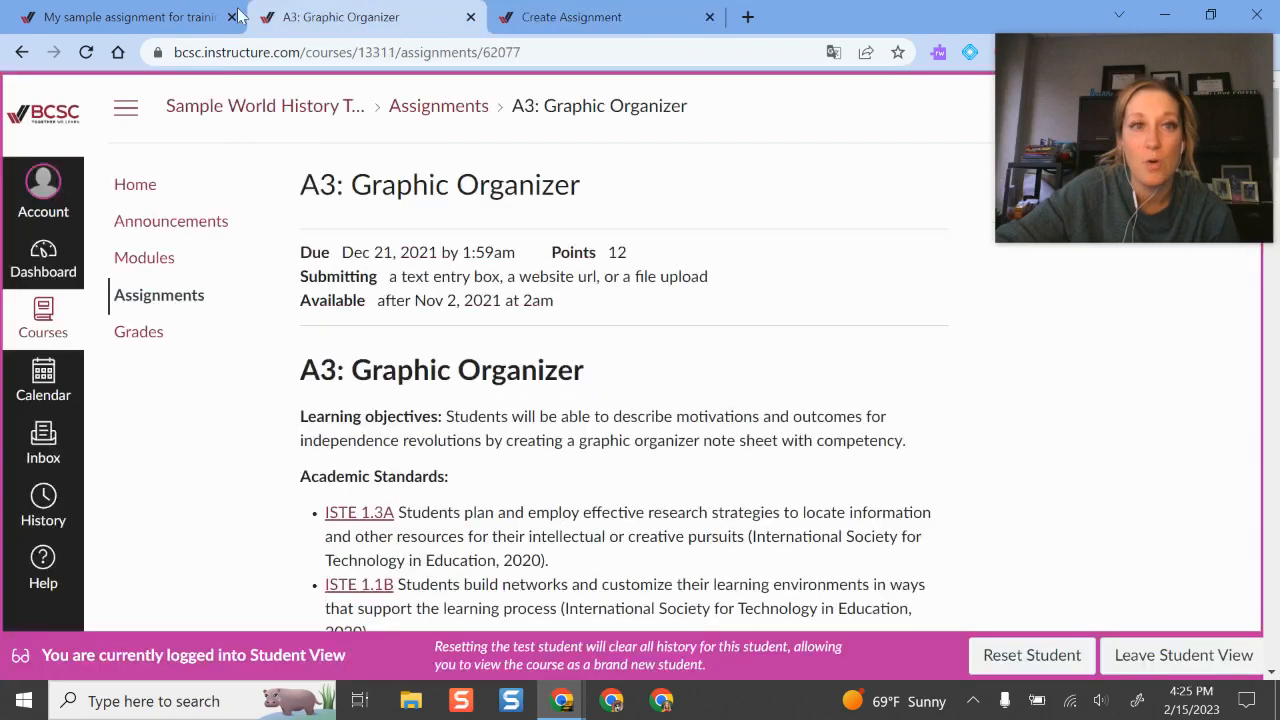
left_click(470, 18)
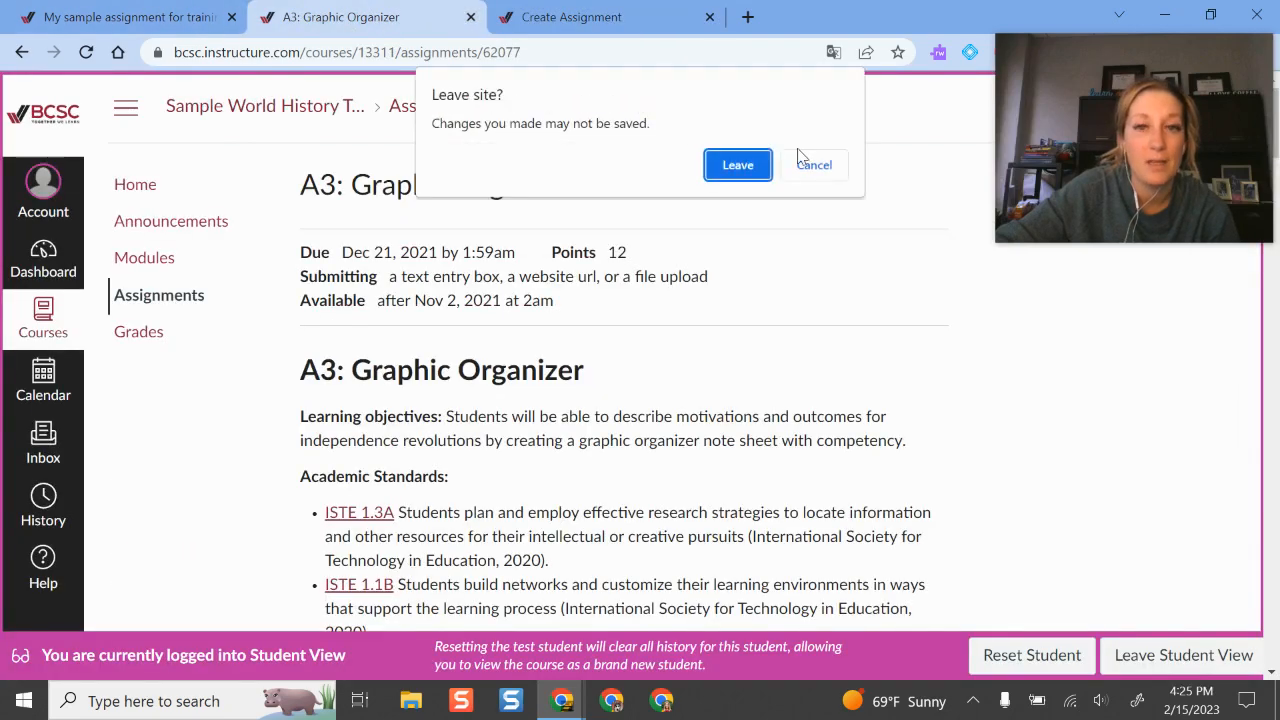
left_click(738, 165)
left_click(140, 18)
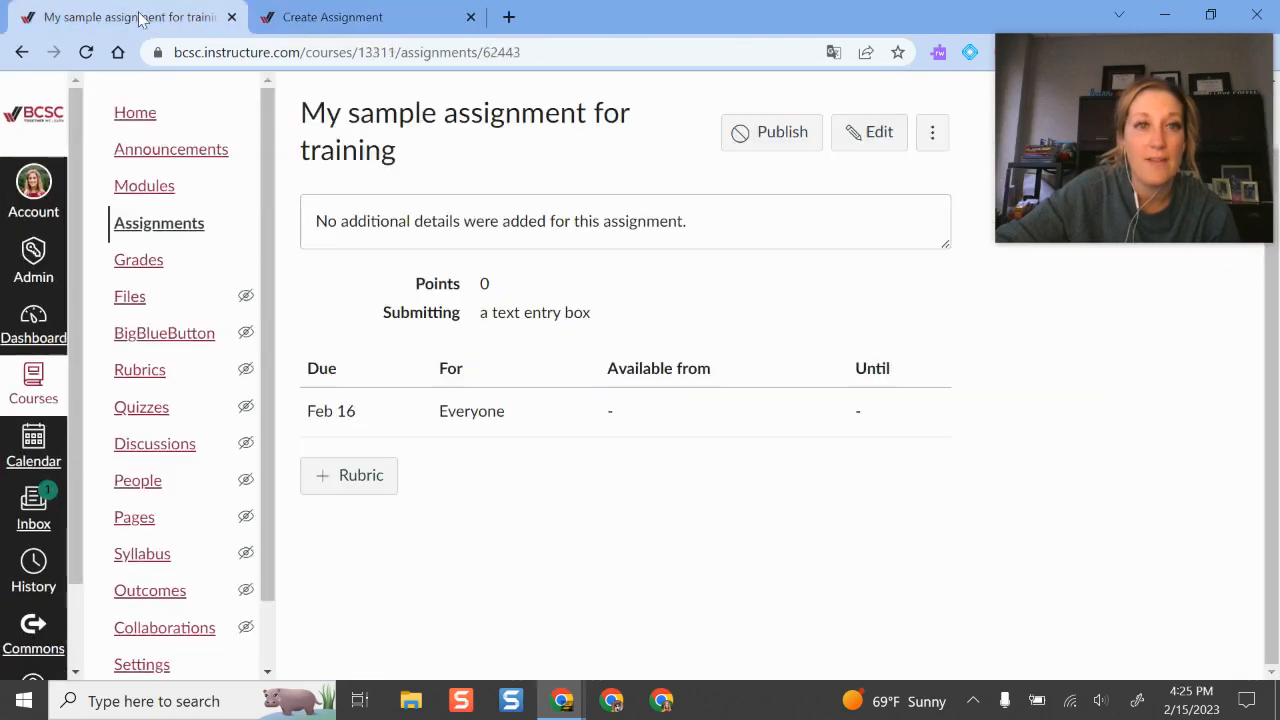
Start a new rubric for the assignment and title it "Vocab Rubric February".
left_click(365, 476)
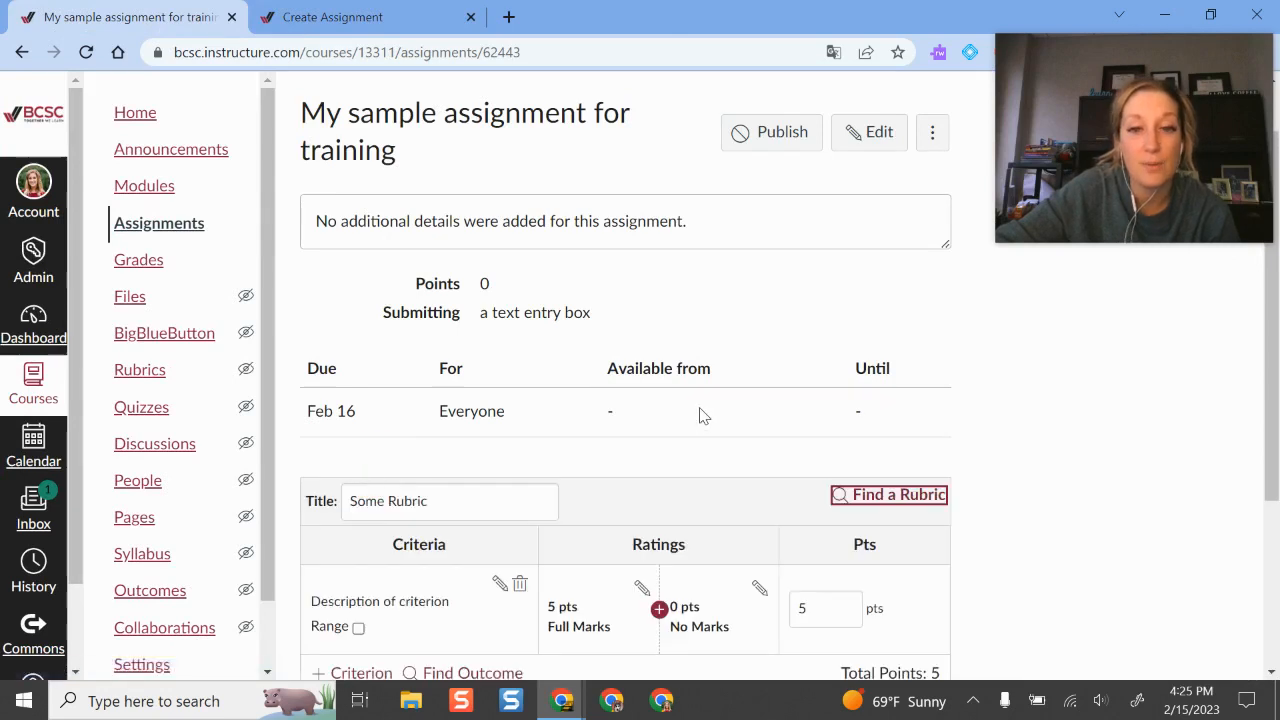
scroll(704, 415, "down", 2)
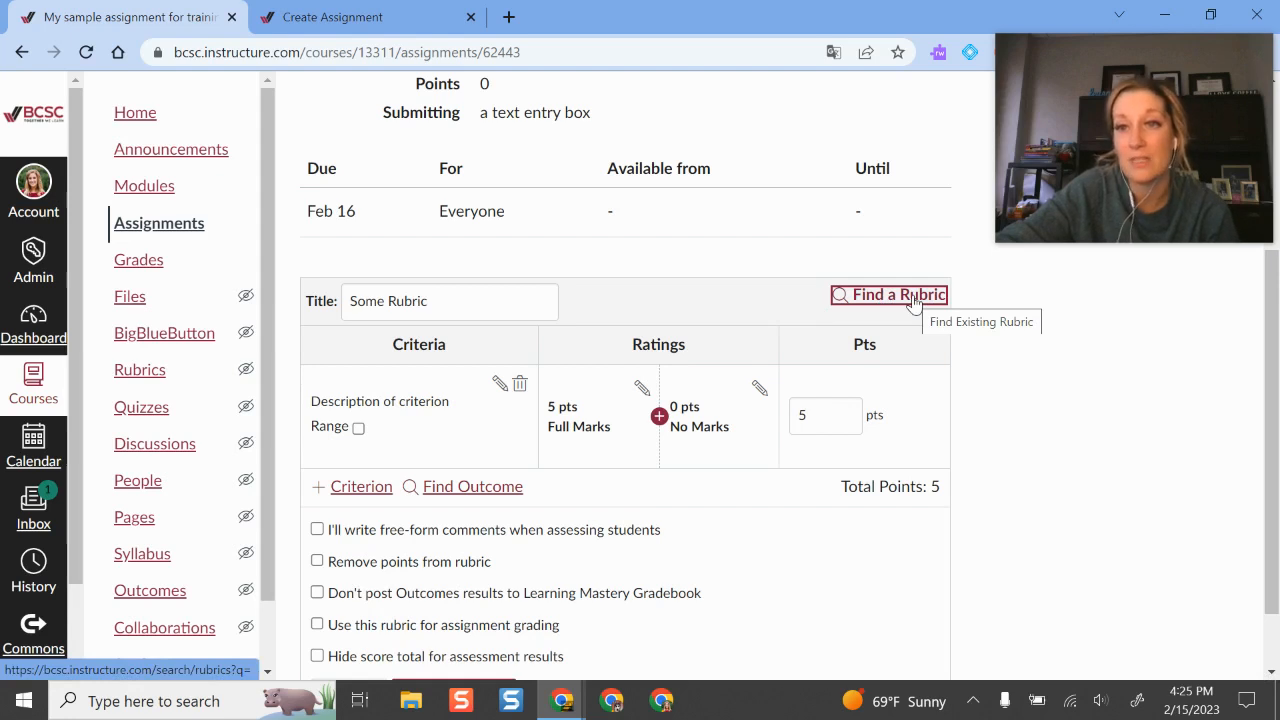
scroll(446, 280, "down", 1)
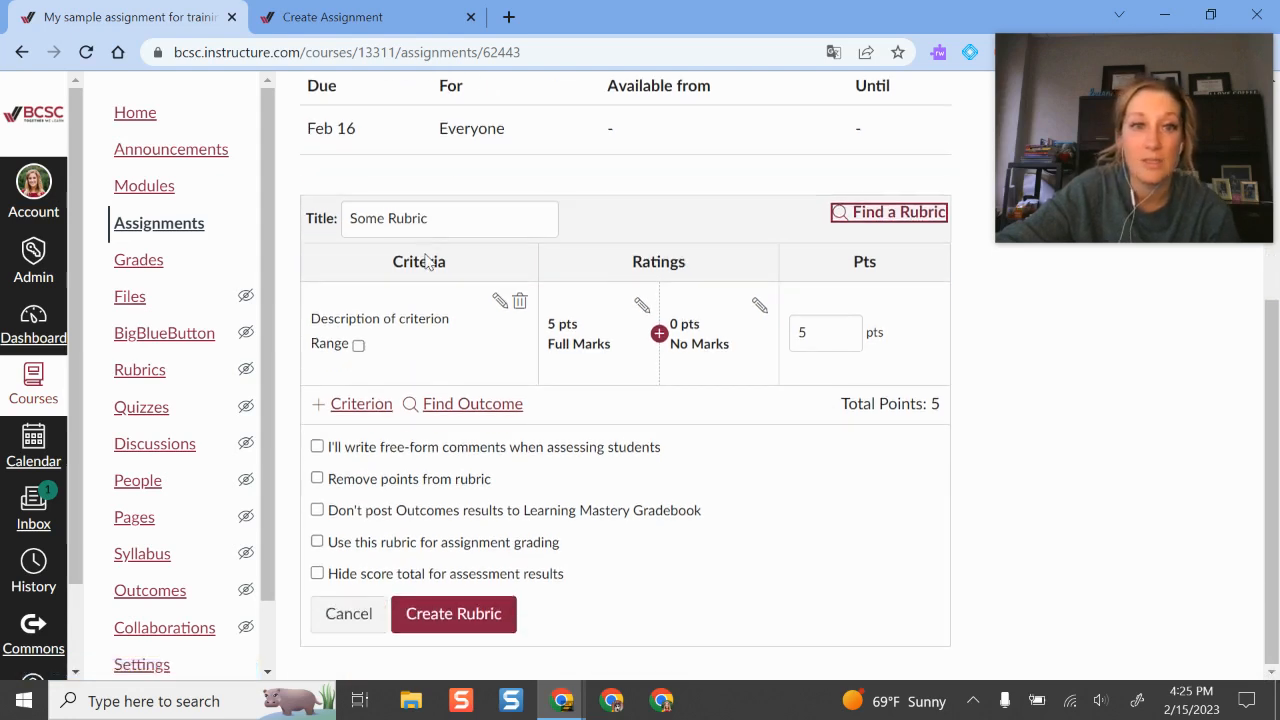
left_click(443, 223)
left_click_drag(443, 223, 60, 185)
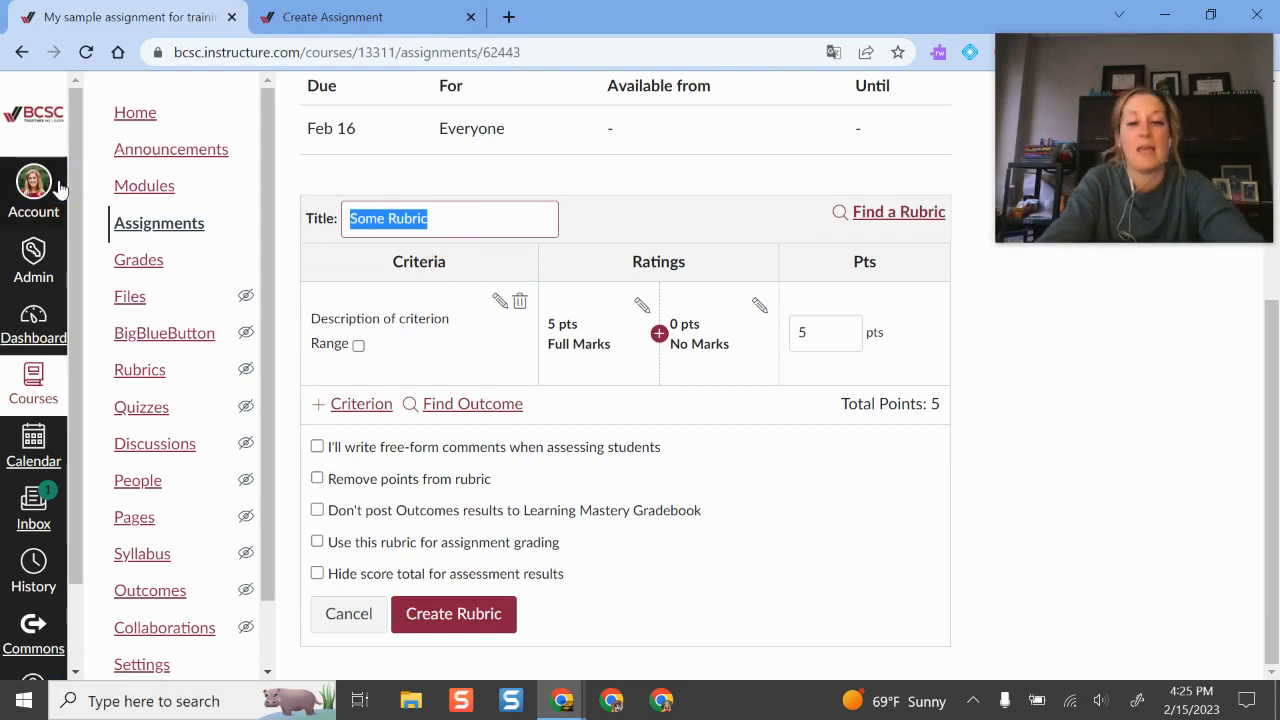
type("Vocab")
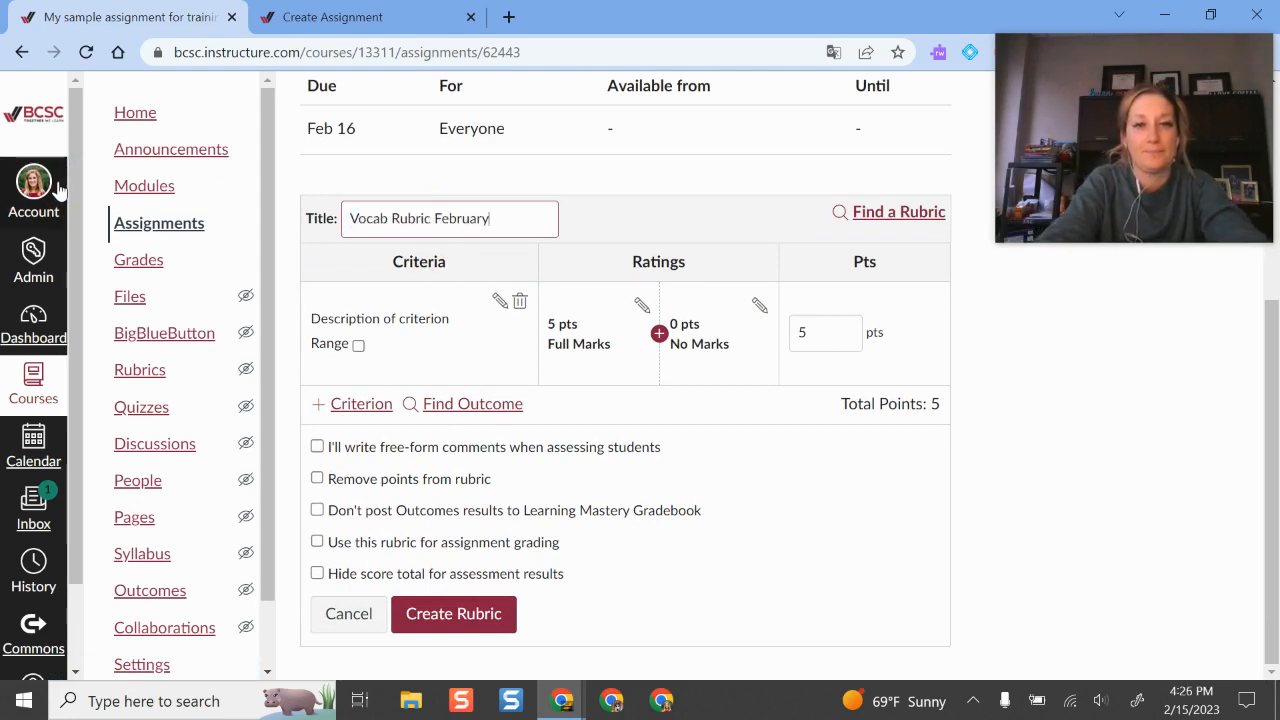
left_click(986, 418)
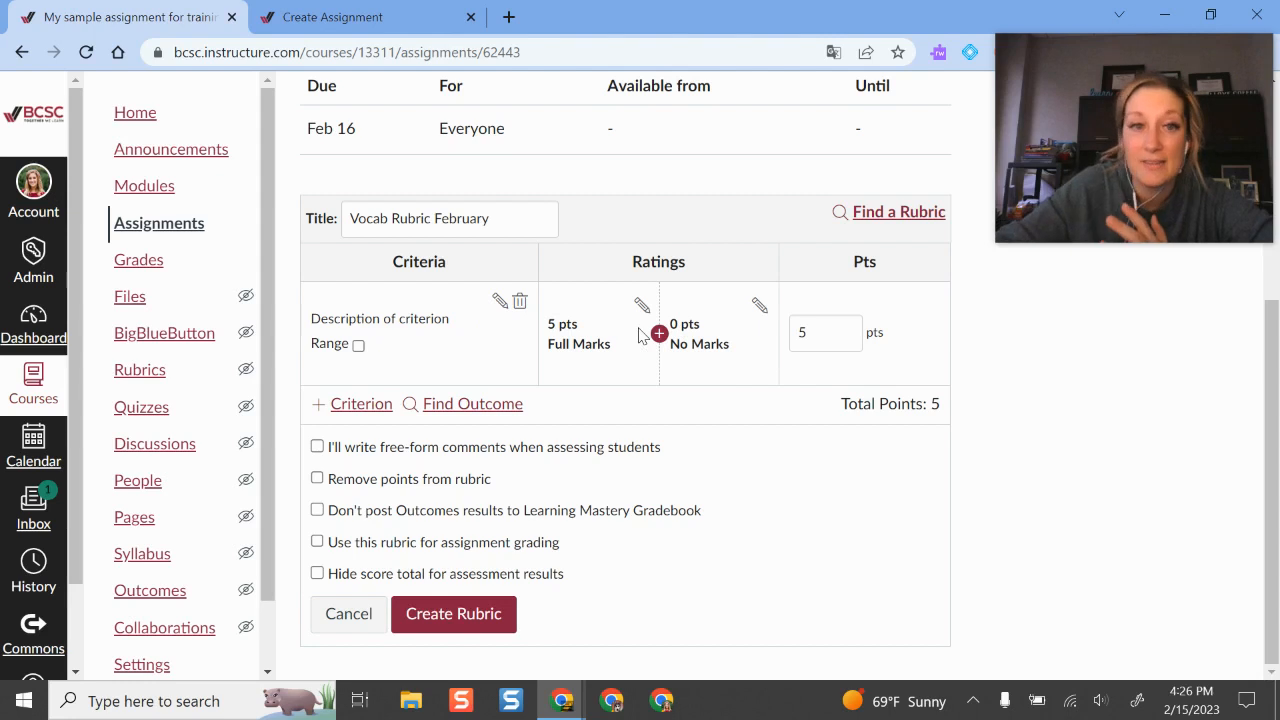
Set the rubric's first criterion description to "Definitions", leaving its long description empty.
left_click(499, 301)
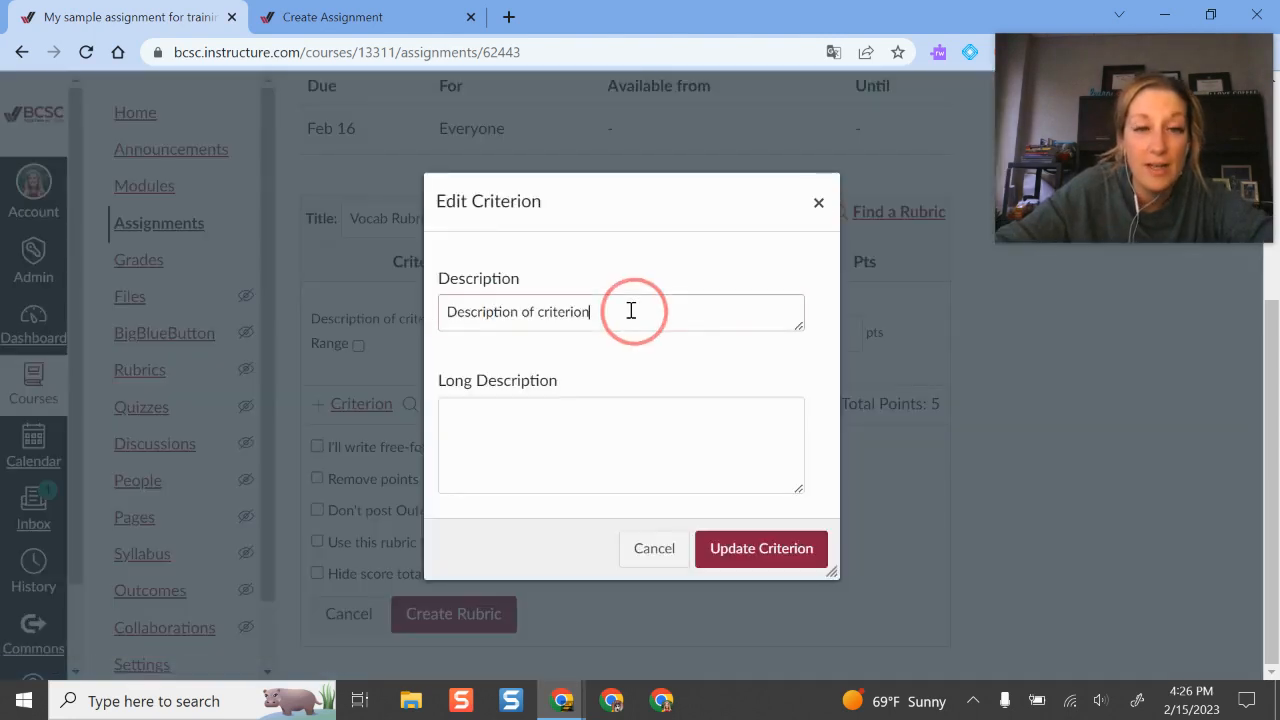
left_click_drag(629, 309, 565, 312)
key("ctrl+a")
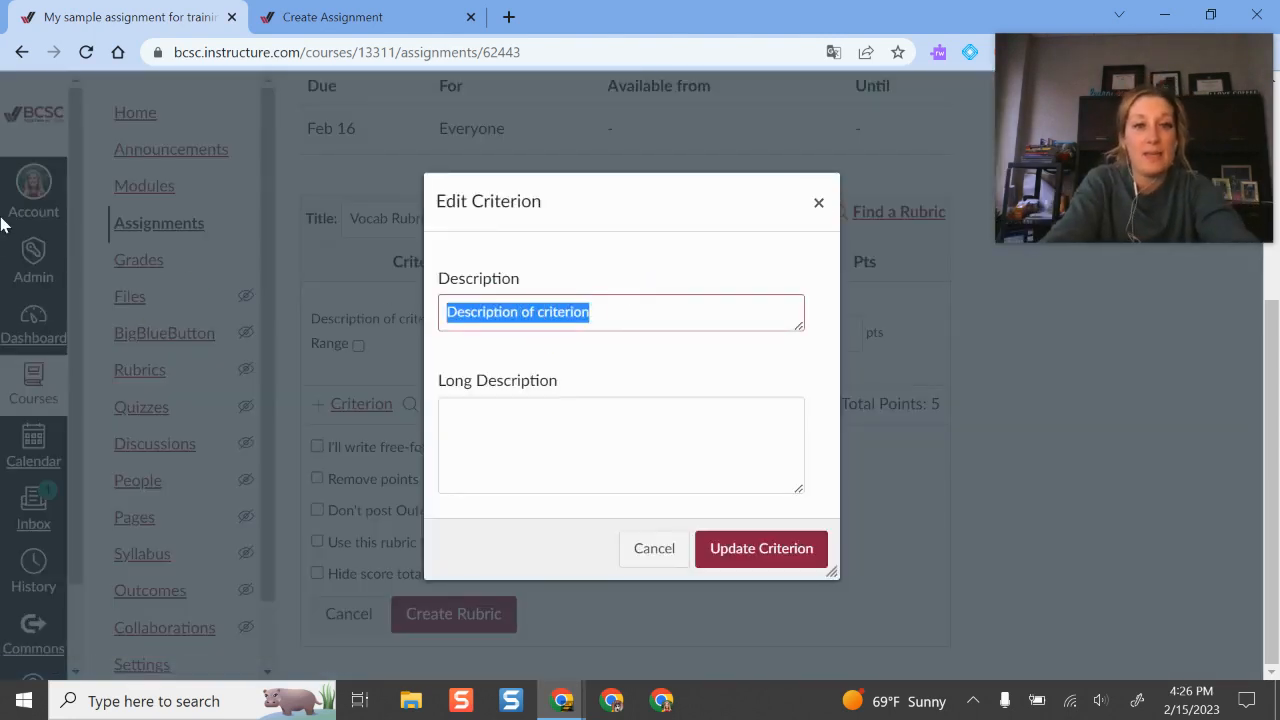
type("Definitions")
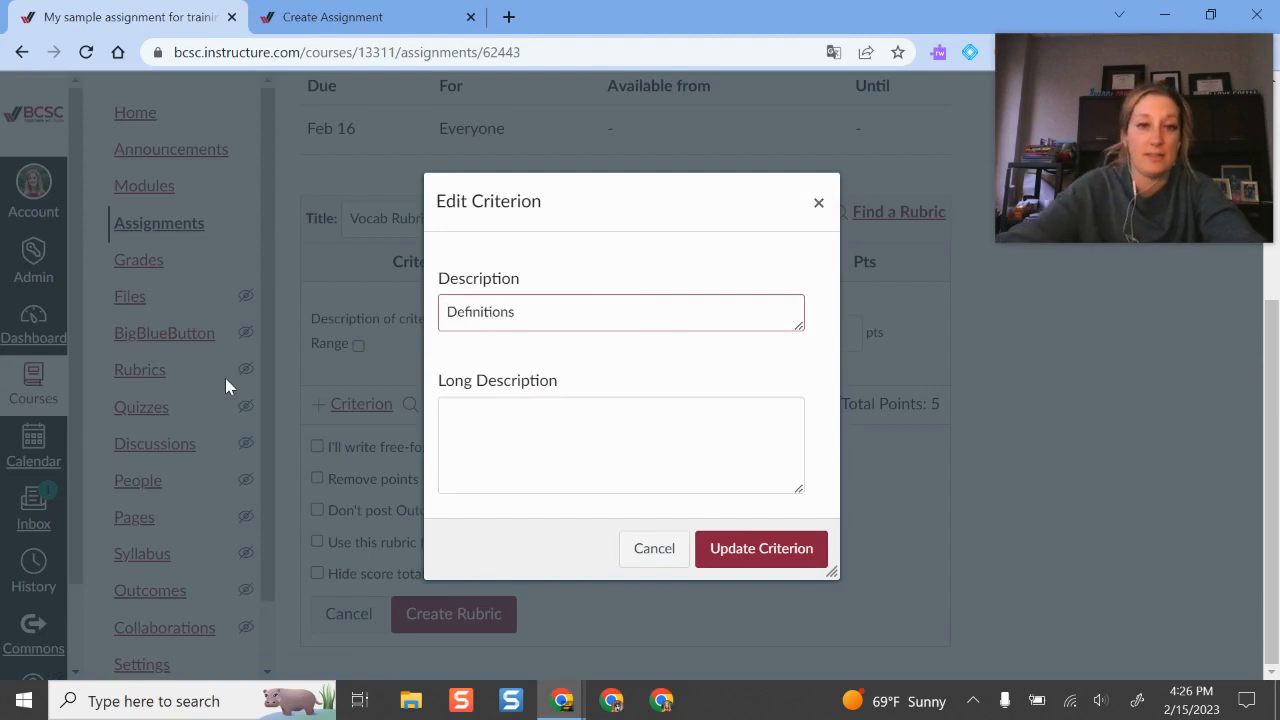
left_click(523, 457)
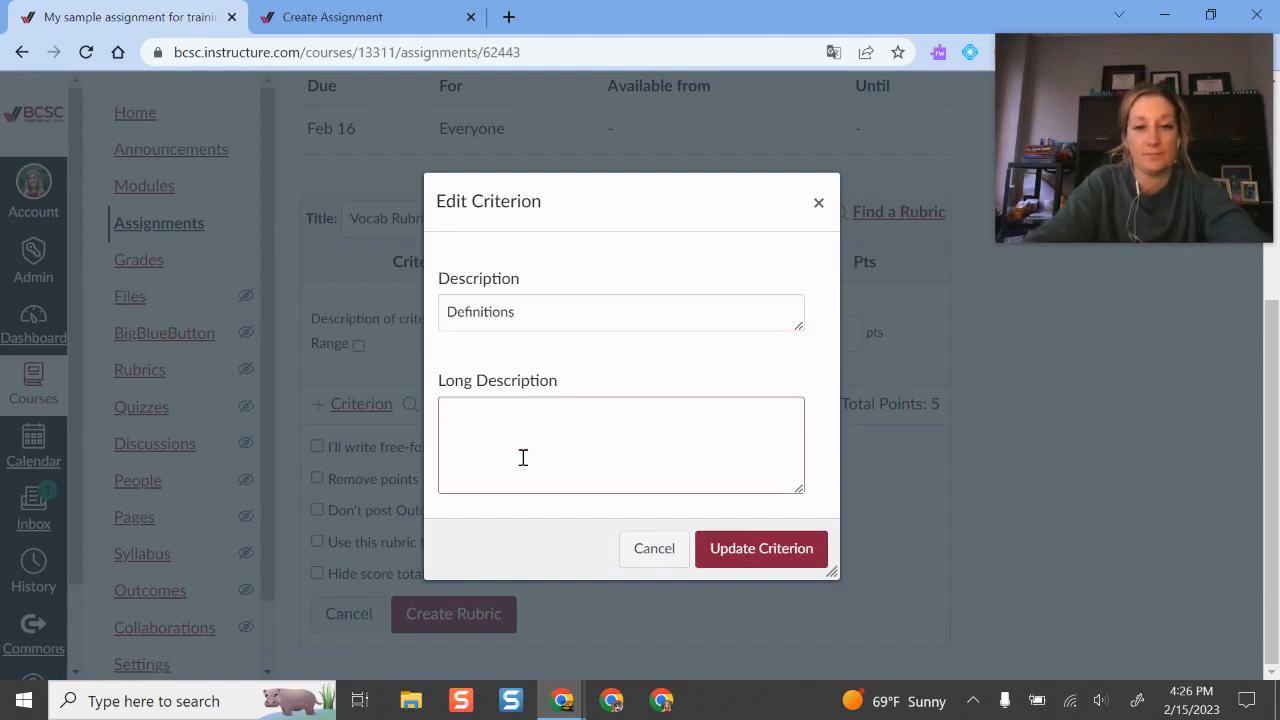
left_click(737, 547)
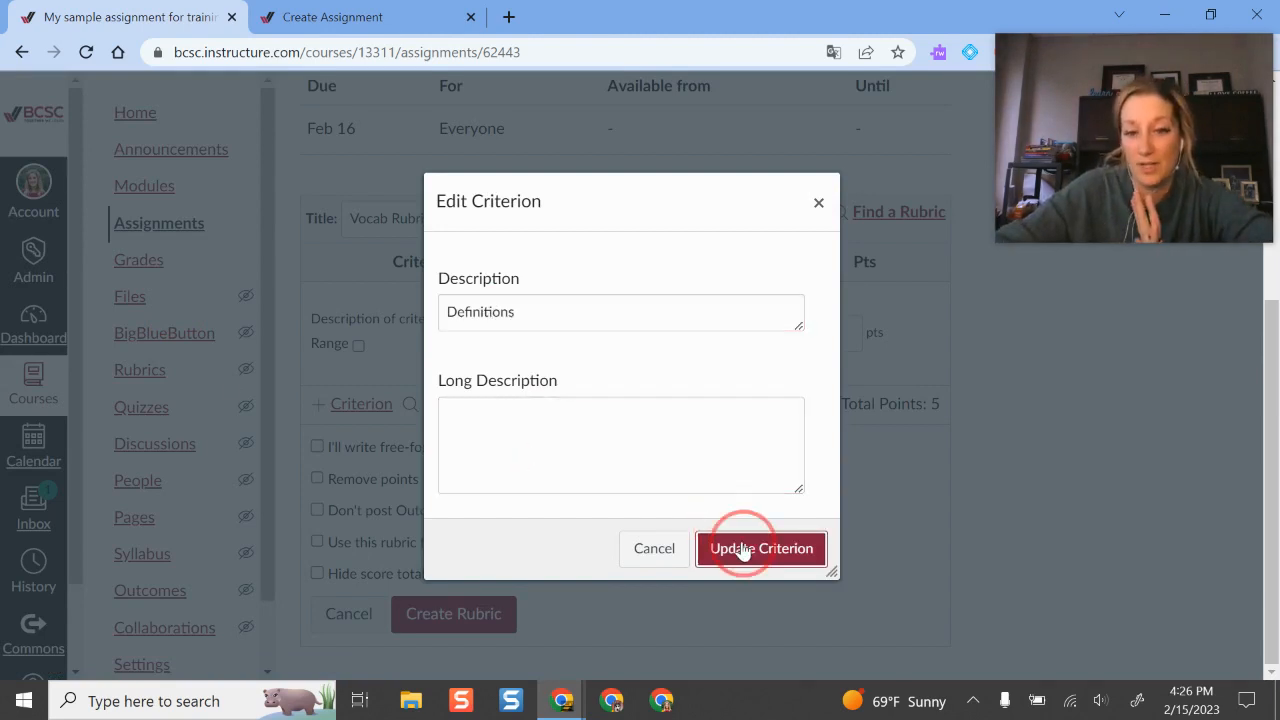
Set the Definitions criterion's Full Marks rating to 3 points with the description "all definitions accurate".
left_click(584, 305)
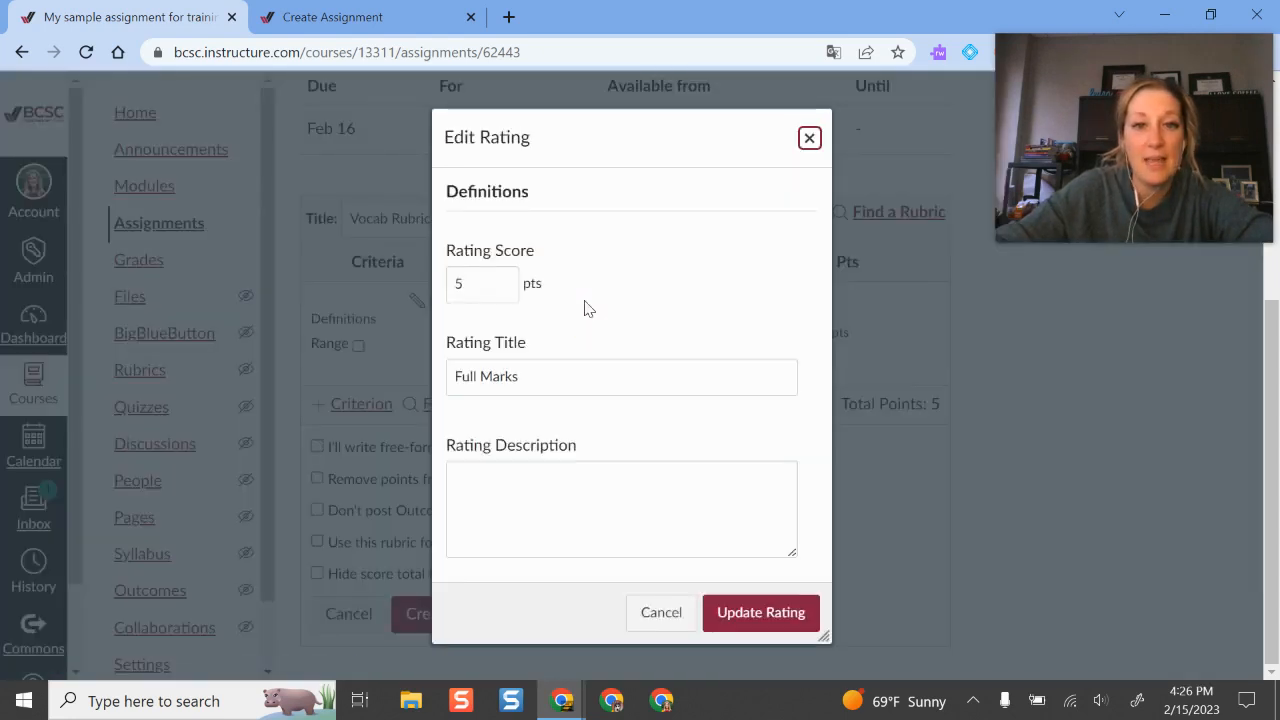
double_click(511, 283)
type("3")
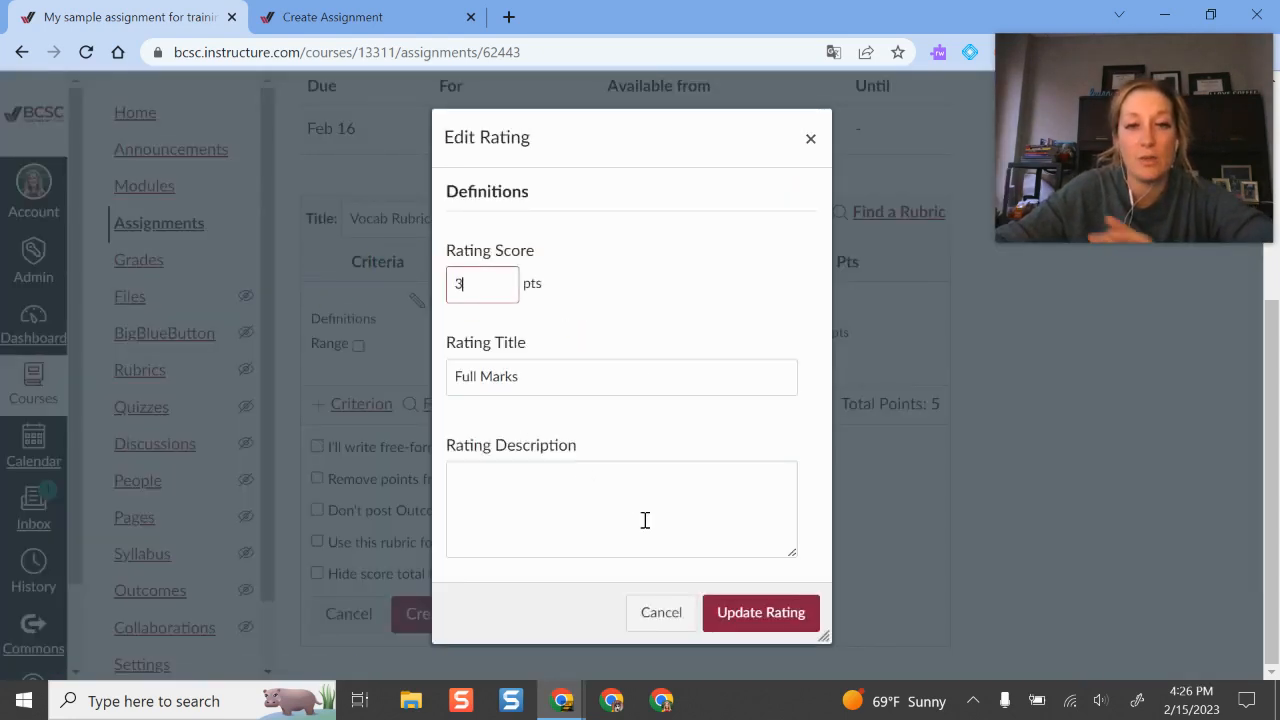
left_click(613, 496)
type("a")
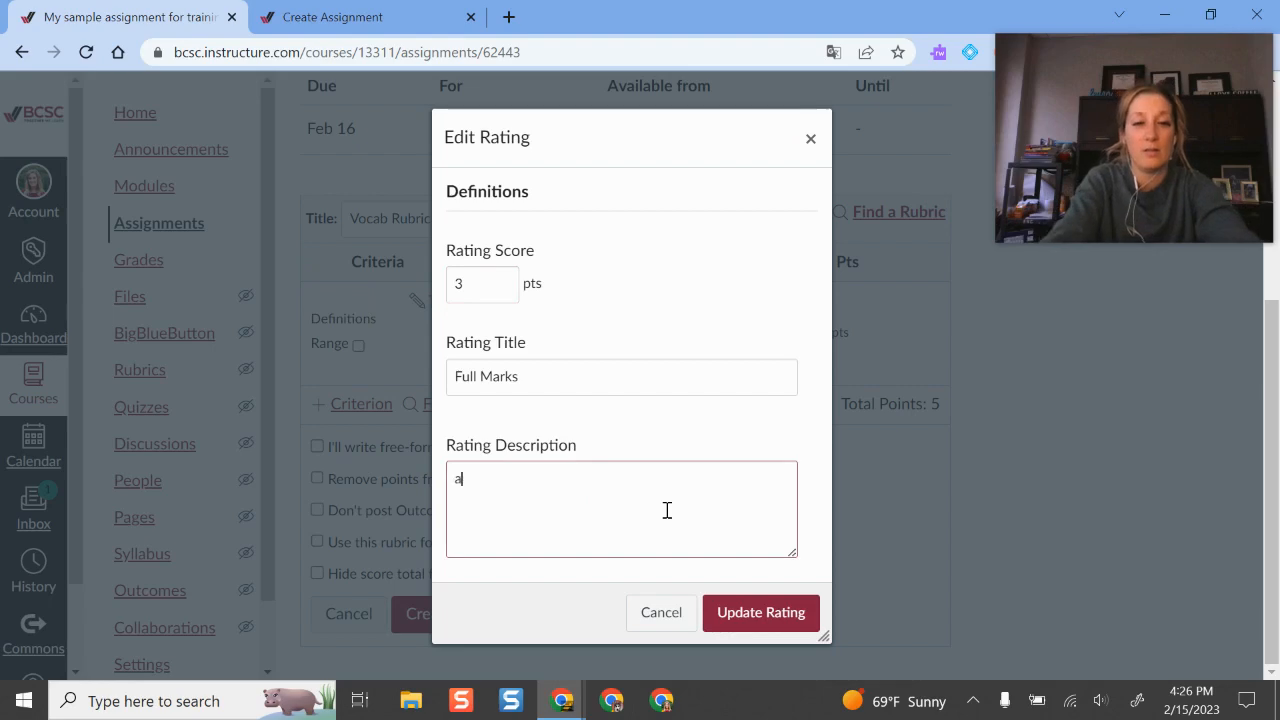
type("ll definitions accura")
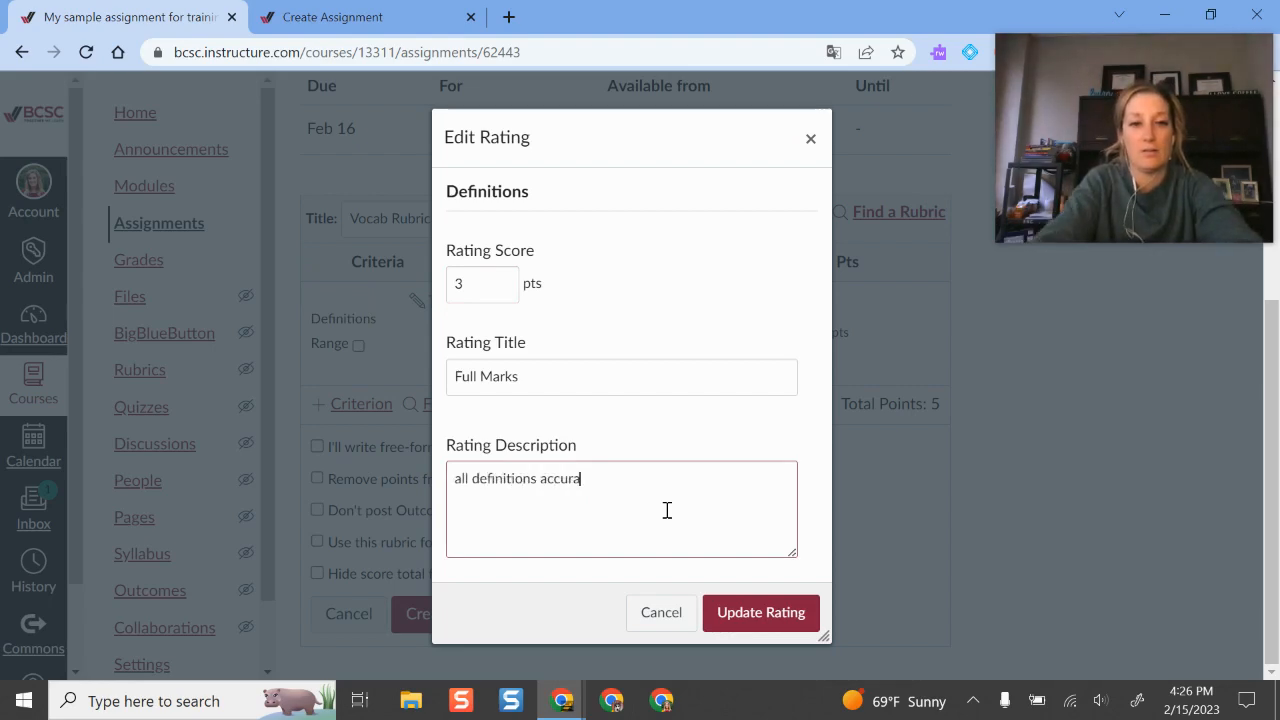
type("te")
left_click(760, 613)
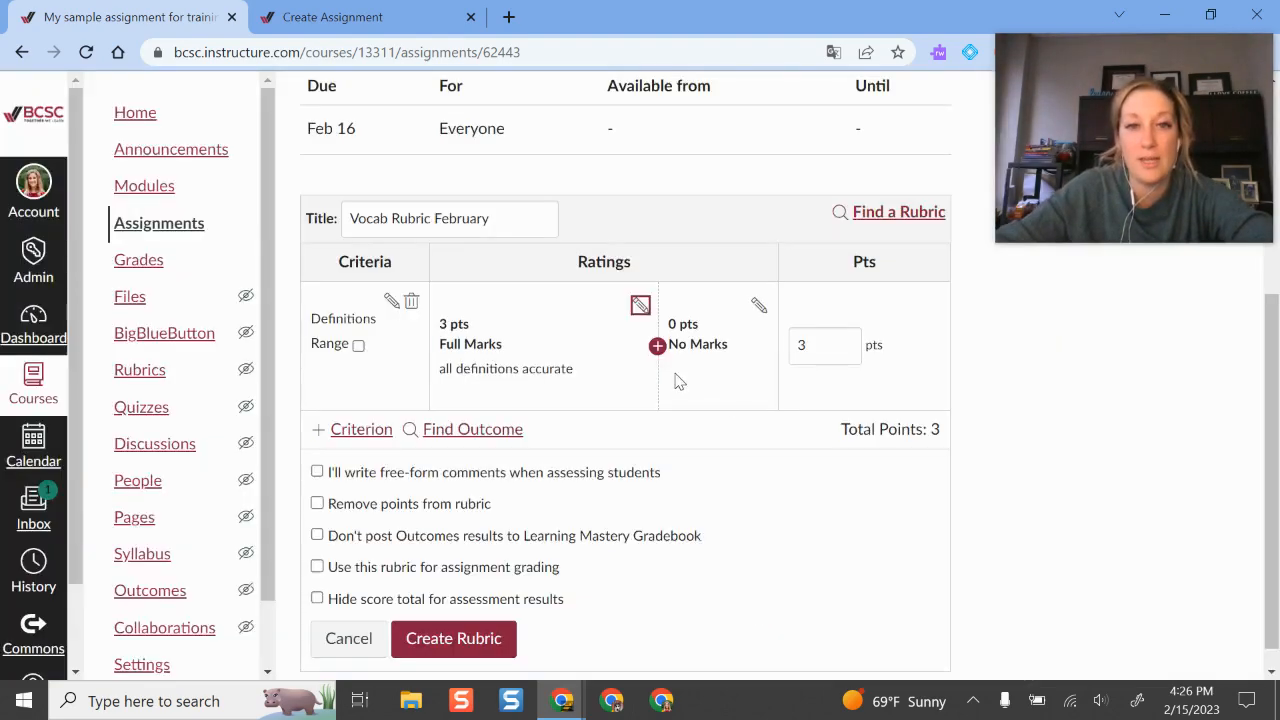
Add a 2-point rating titled "Emerging" between the Definitions criterion's ratings, with the description "1 incorrect definition".
left_click(658, 345)
left_click(514, 514)
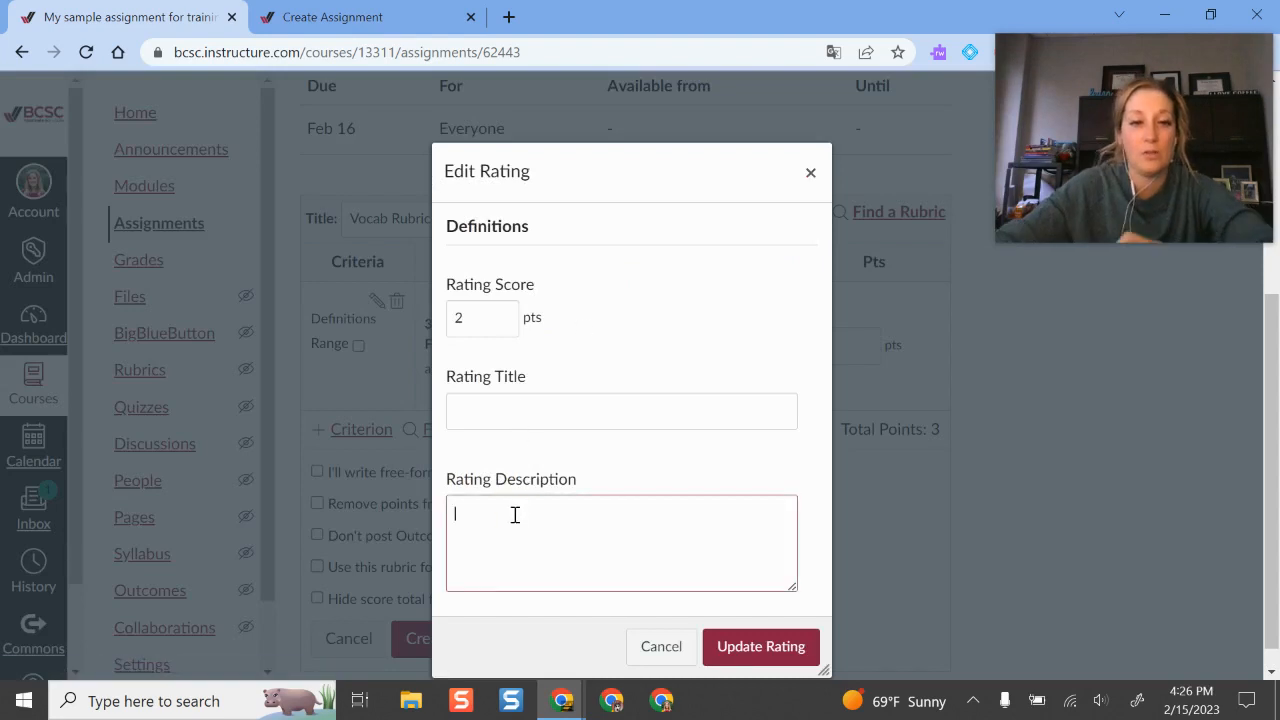
type("M")
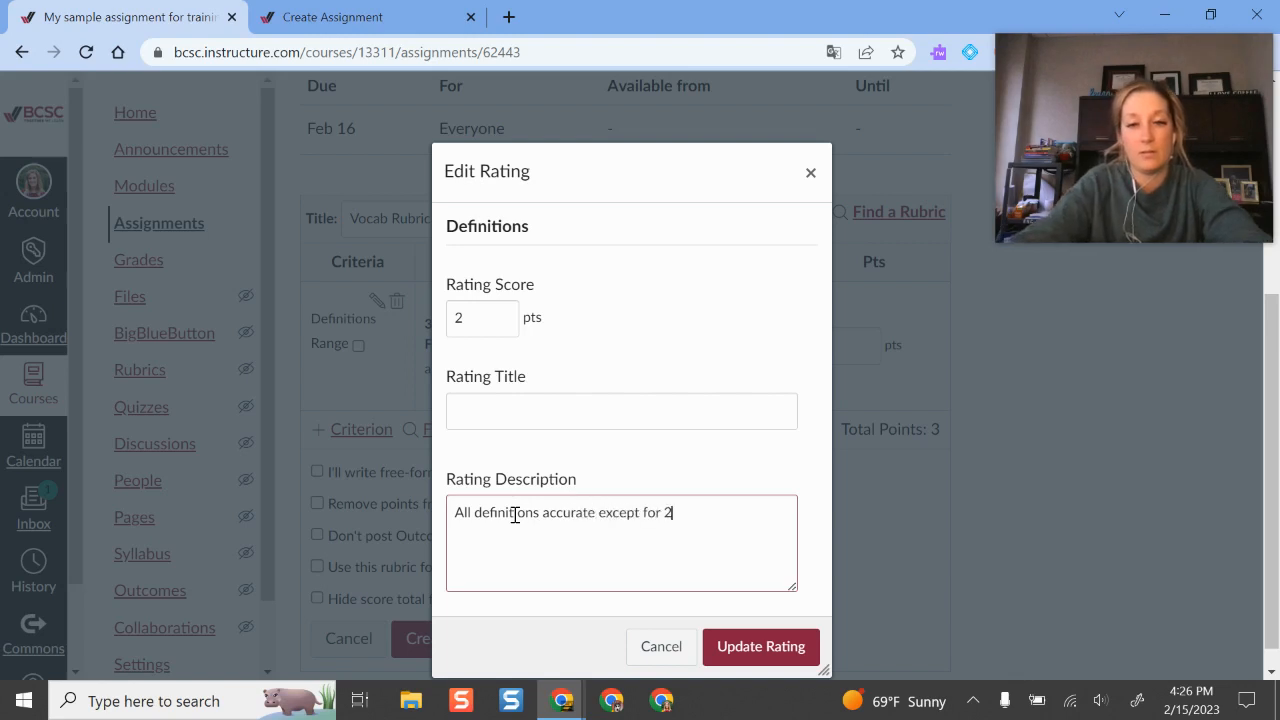
key("ctrl+a")
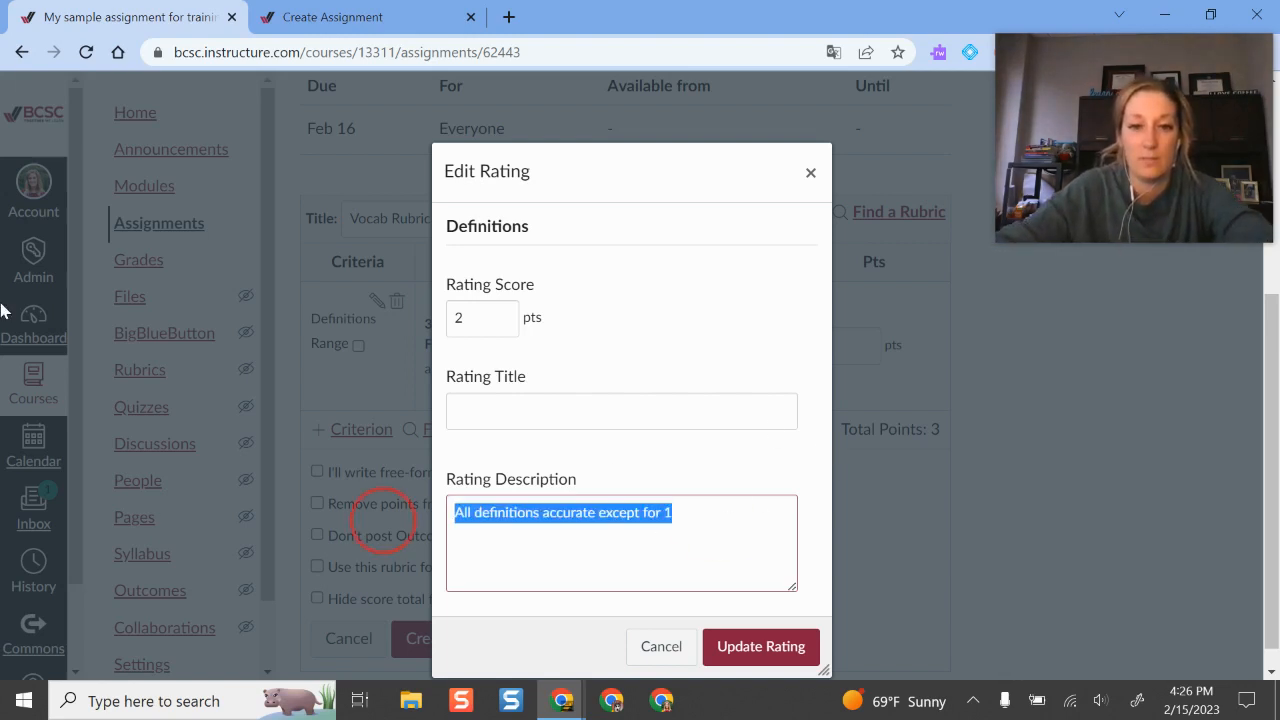
type("1 incorrect def")
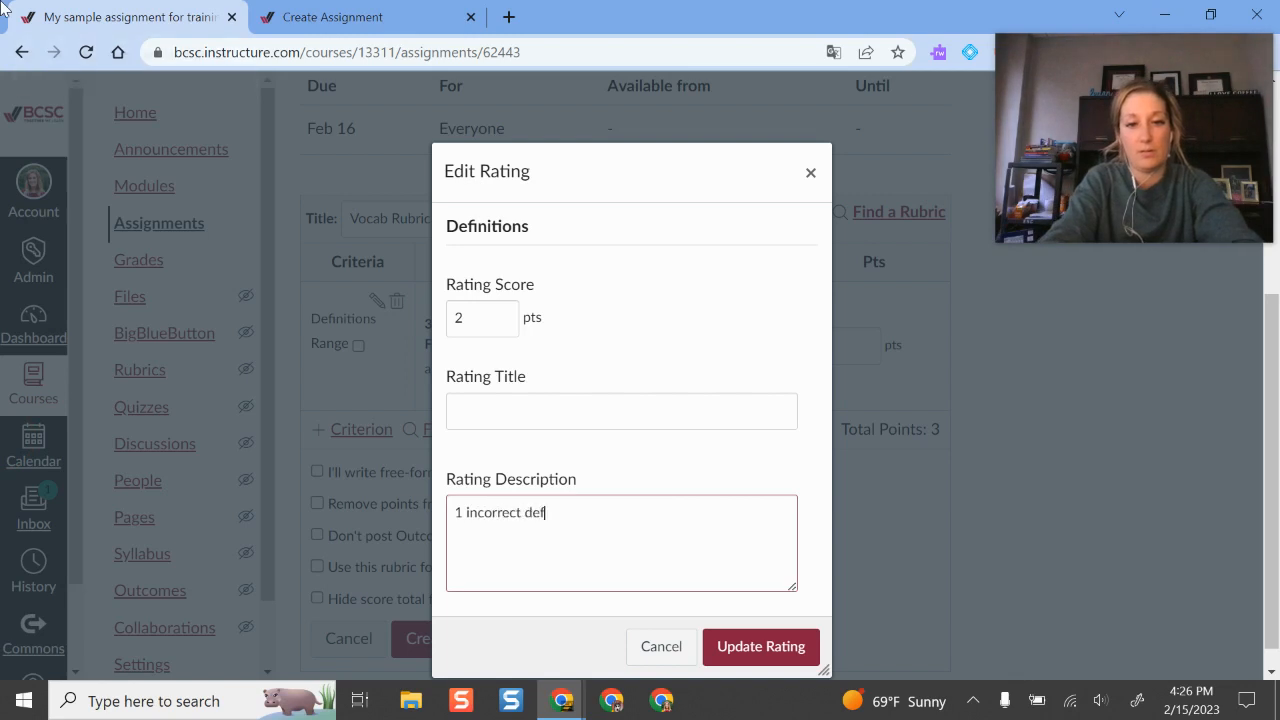
type("inition")
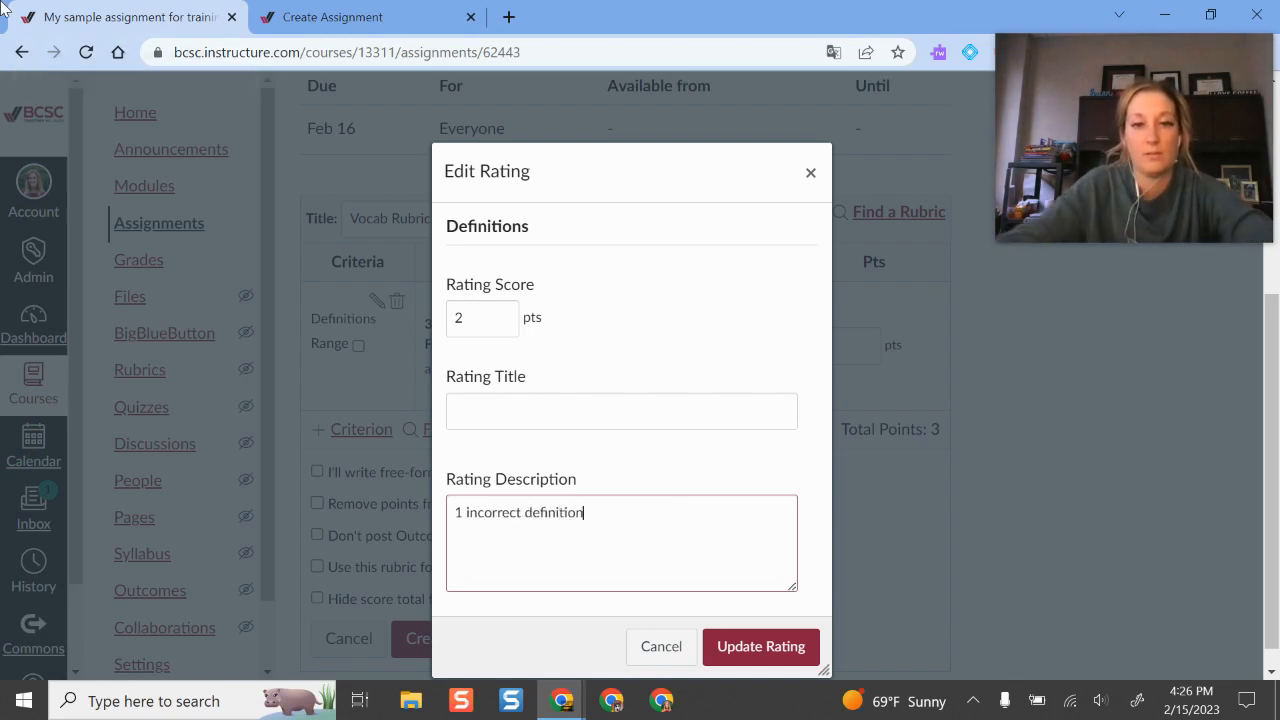
left_click(787, 647)
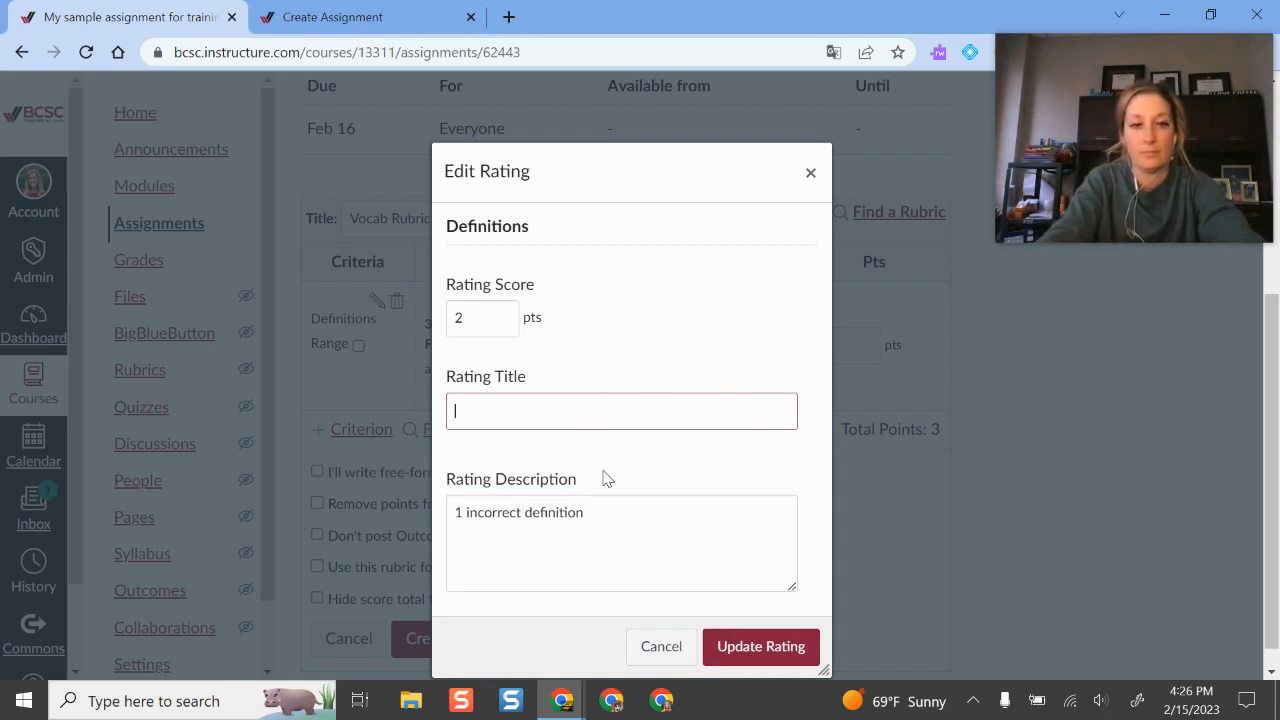
type("Emerging")
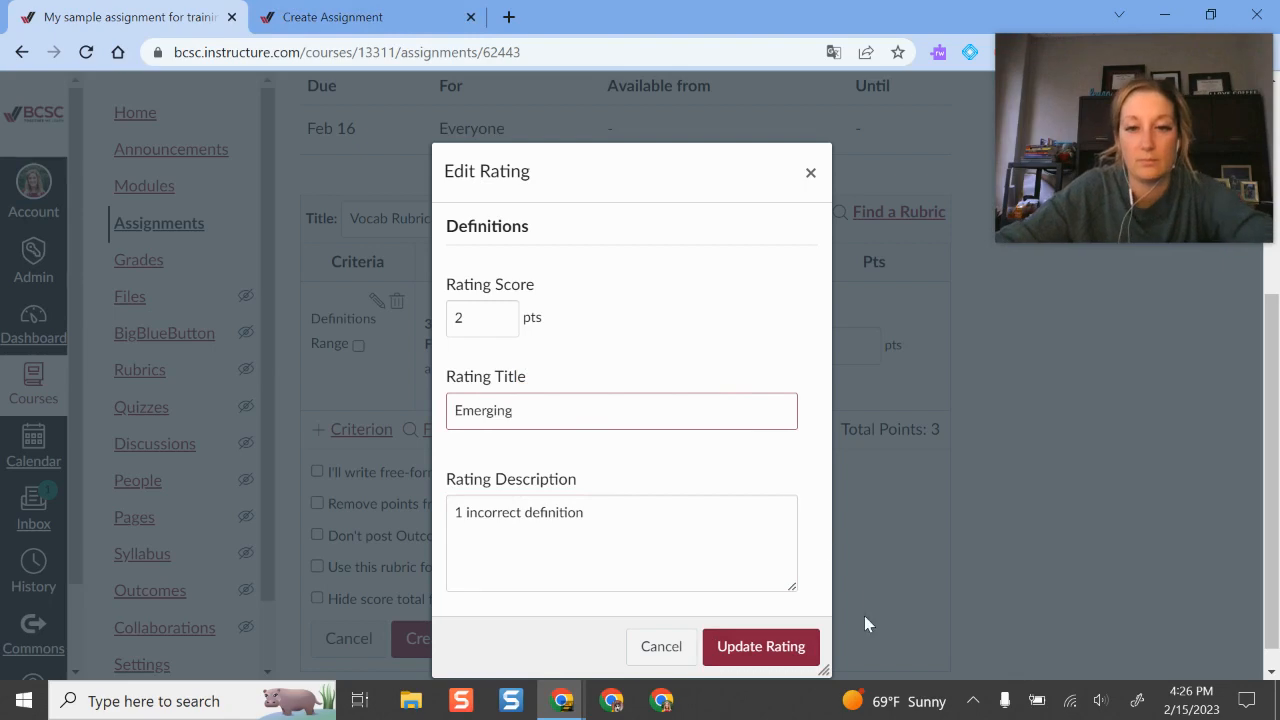
left_click(768, 645)
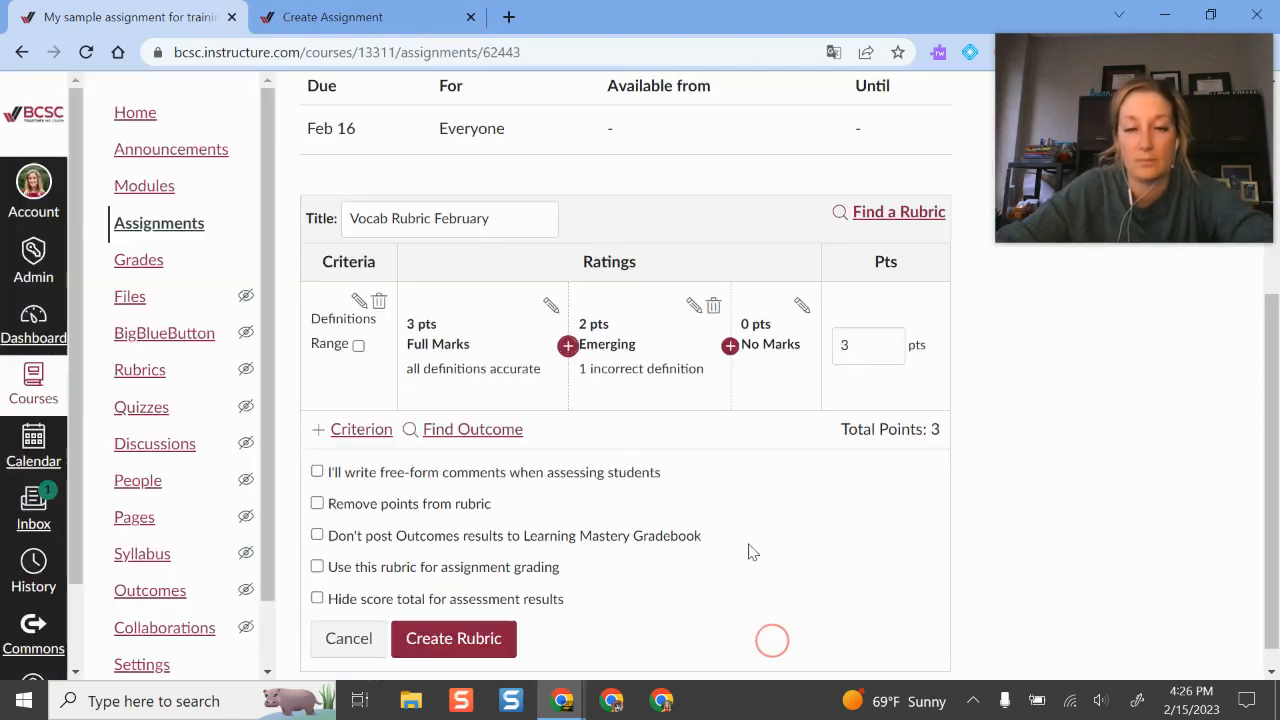
Retitle the Definitions criterion's 3-point rating as "Exemplary".
left_click(551, 305)
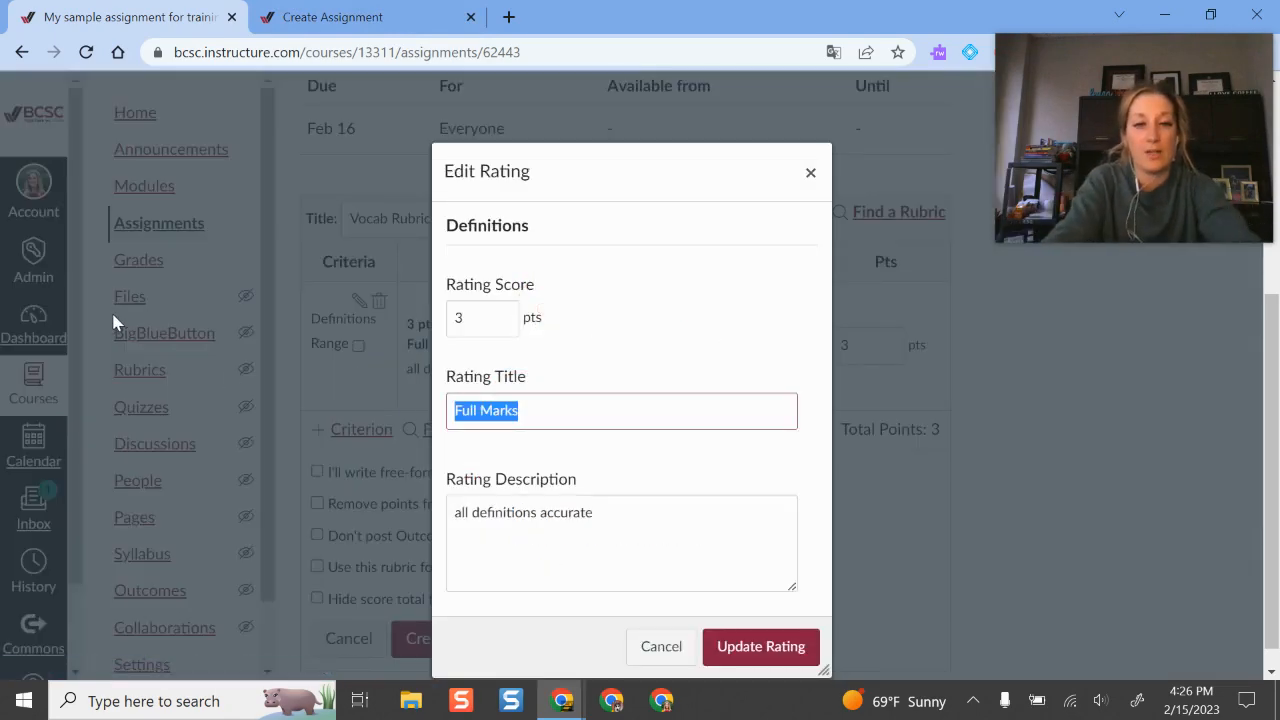
type("Exemplary")
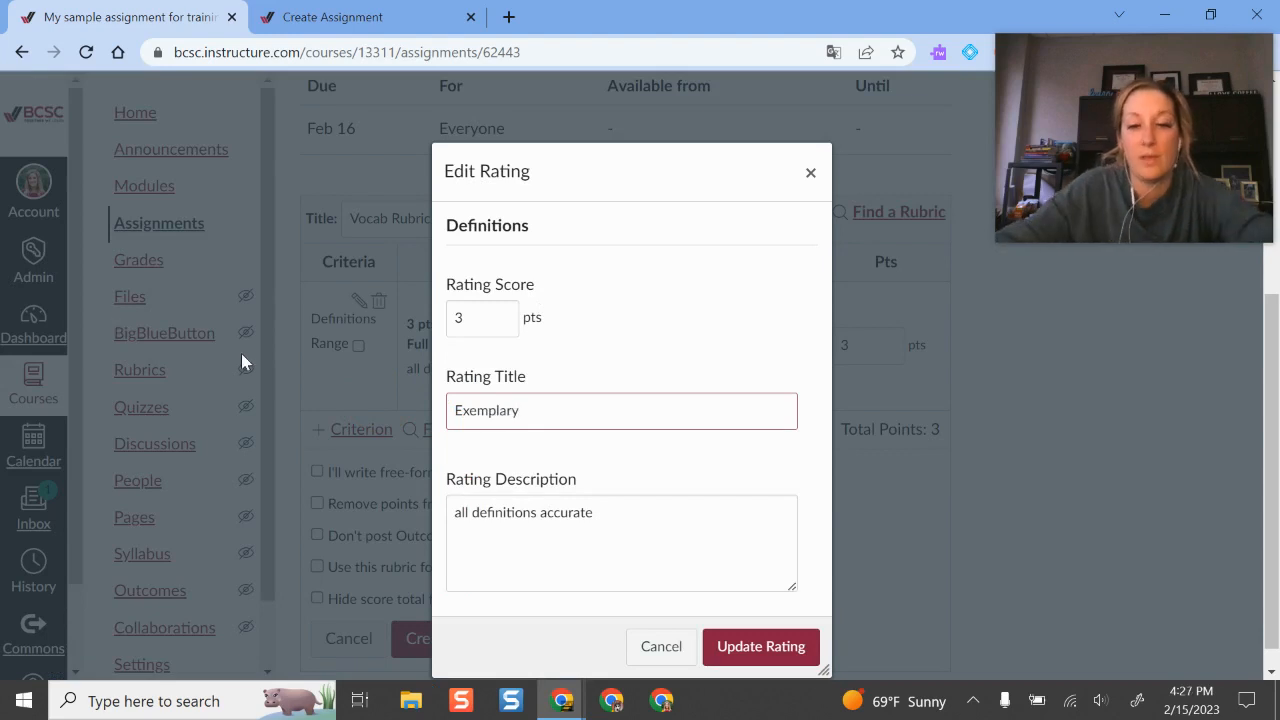
left_click(733, 628)
left_click(763, 647)
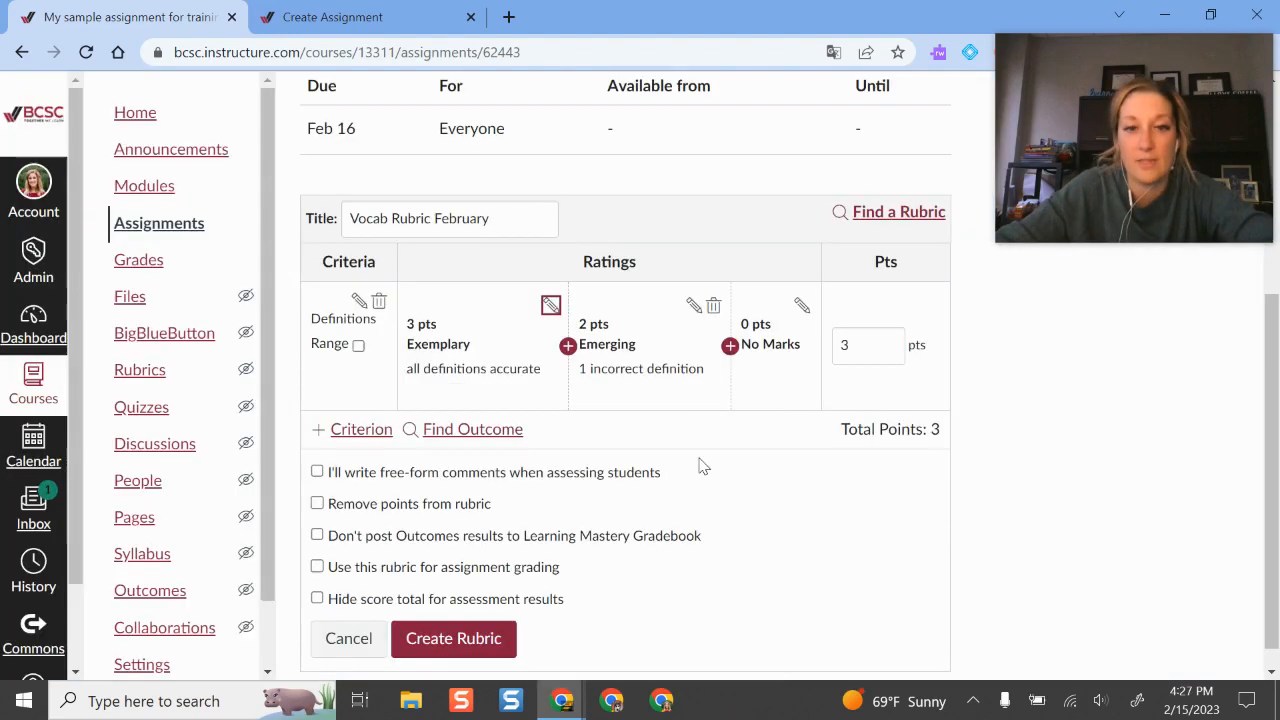
Add a 1-point rating titled "Needs Improvment" between Emerging and No Marks, with the description "2 incorrect definitions".
left_click(730, 346)
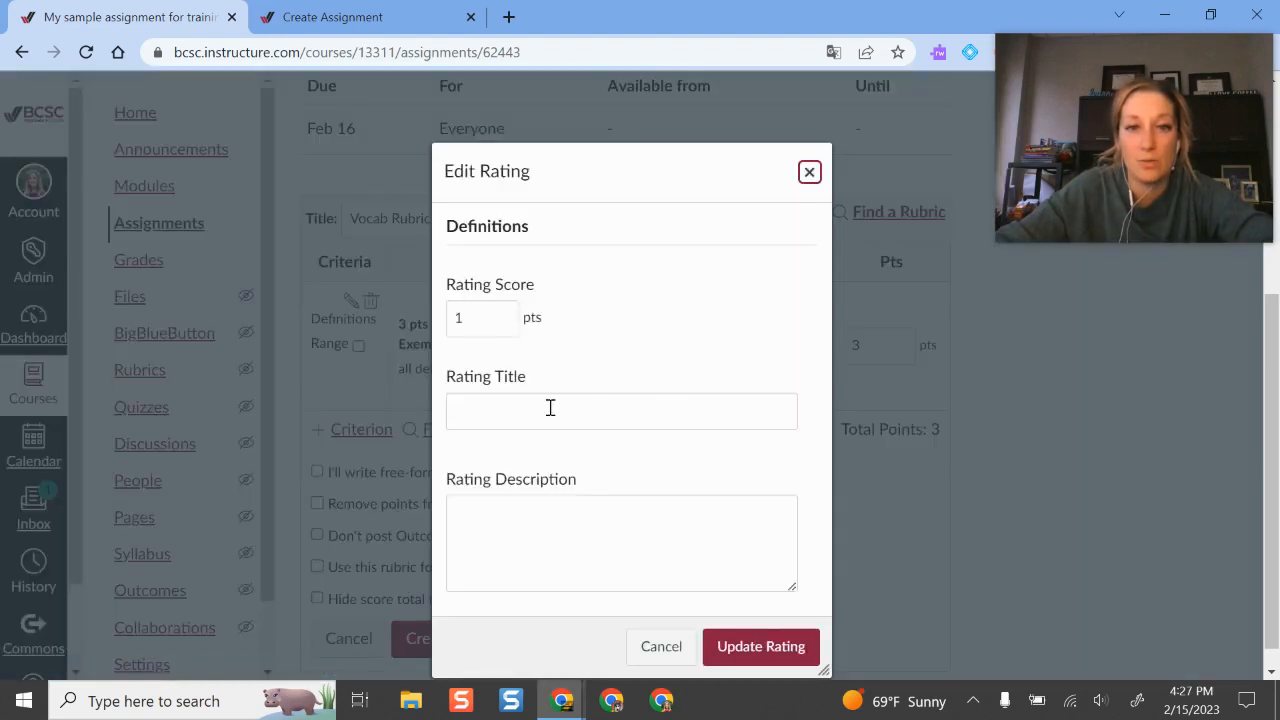
left_click(518, 404)
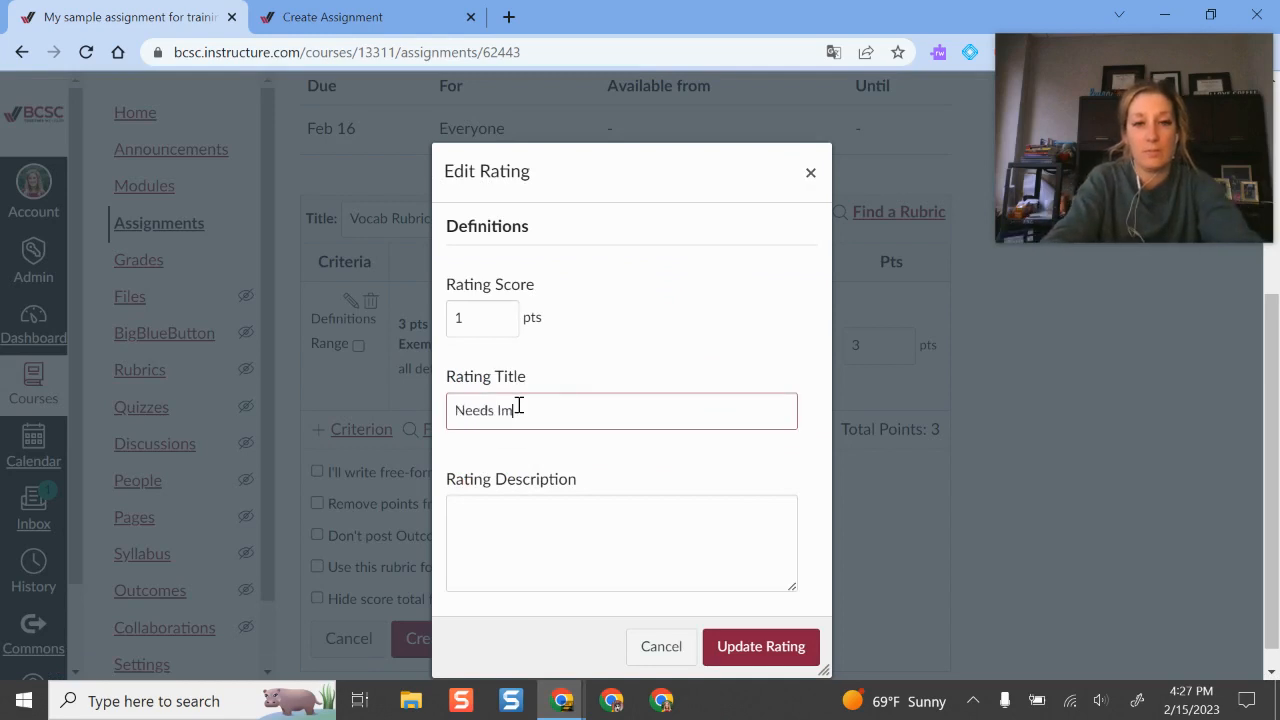
type("Needs Improvment")
left_click(577, 549)
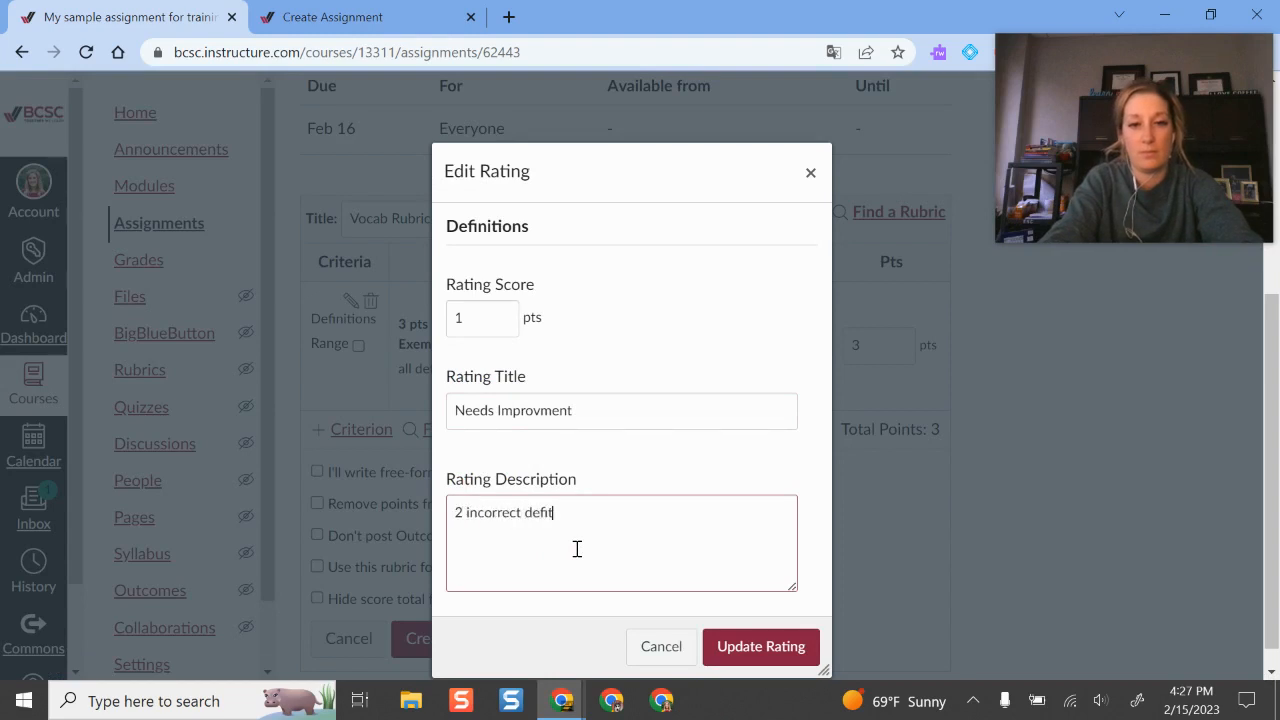
type("tions")
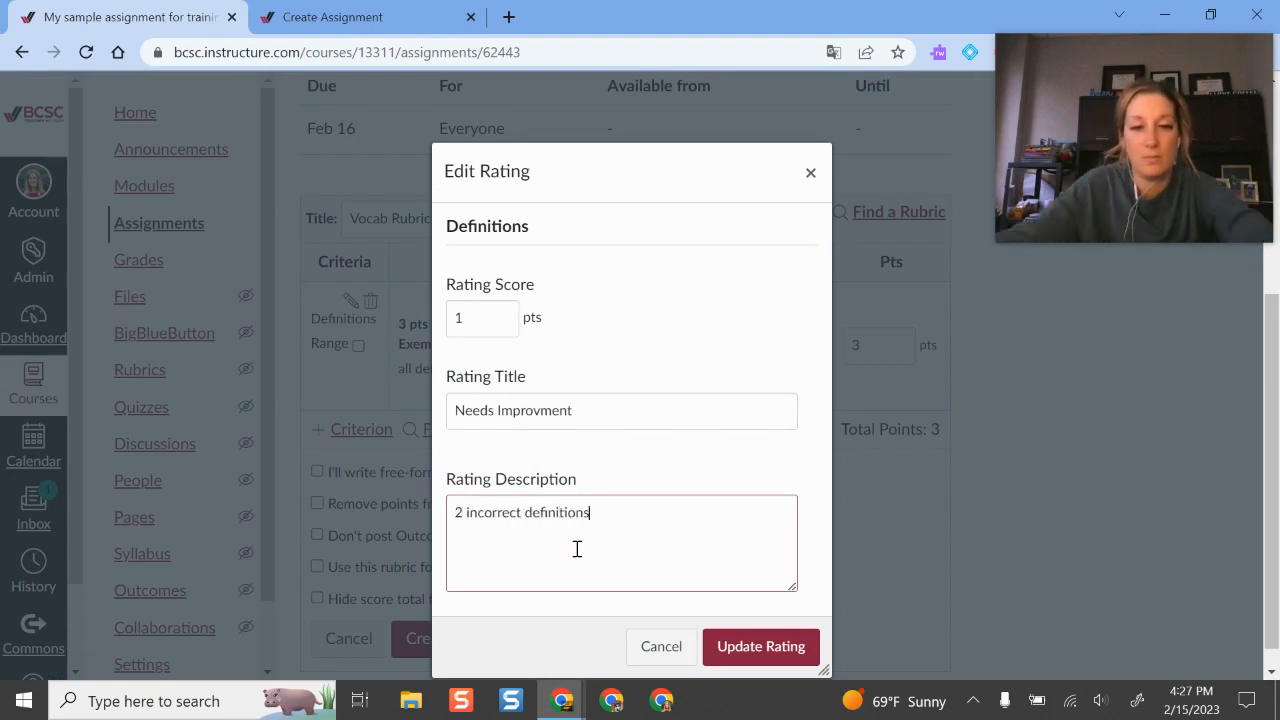
left_click(722, 648)
Retitle the 0-point rating as "Missing" and describe it as "Definitions missing or all inaccurate".
left_click(822, 312)
left_click(566, 412)
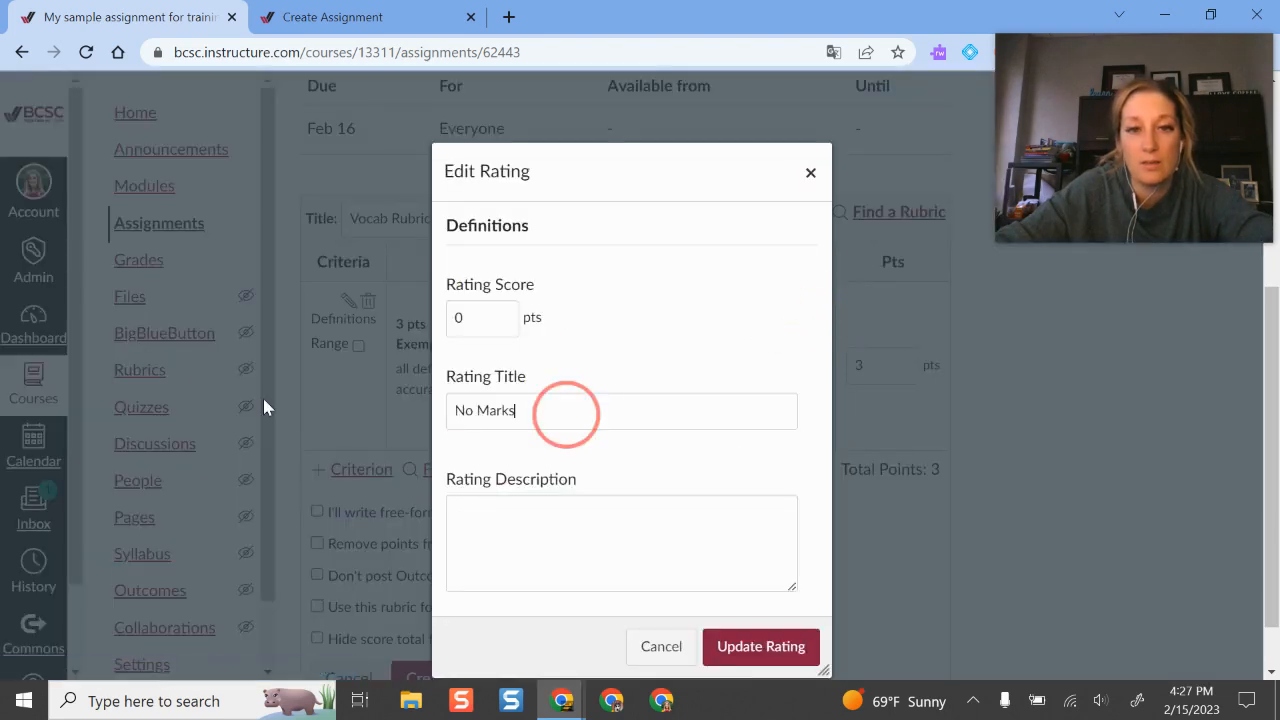
key("ctrl+a")
type("Missing")
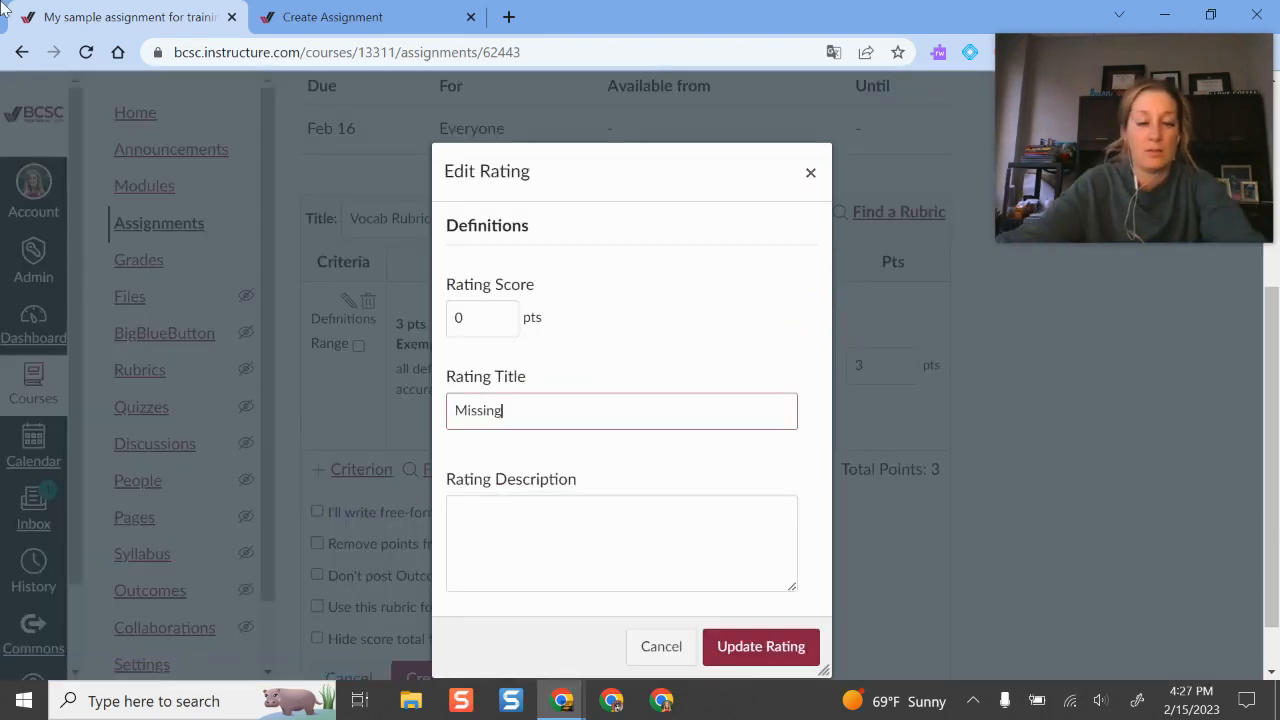
left_click(597, 558)
type("Al")
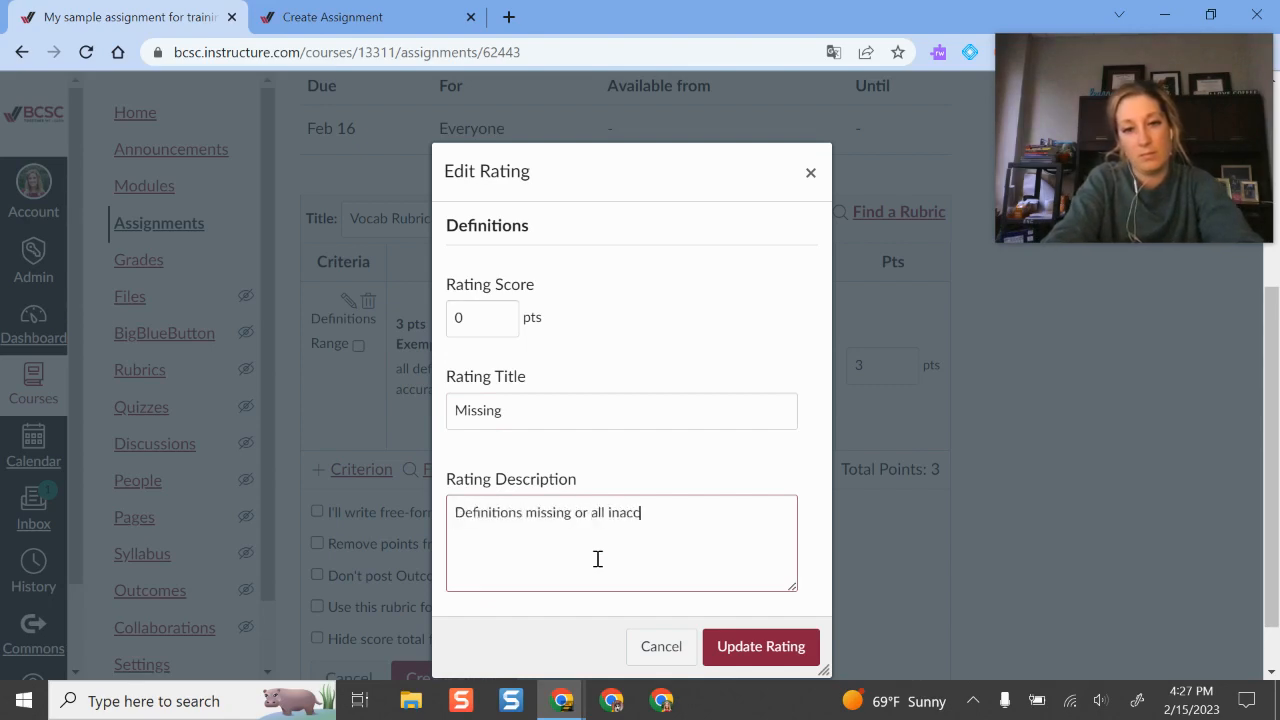
type("urate")
left_click(782, 646)
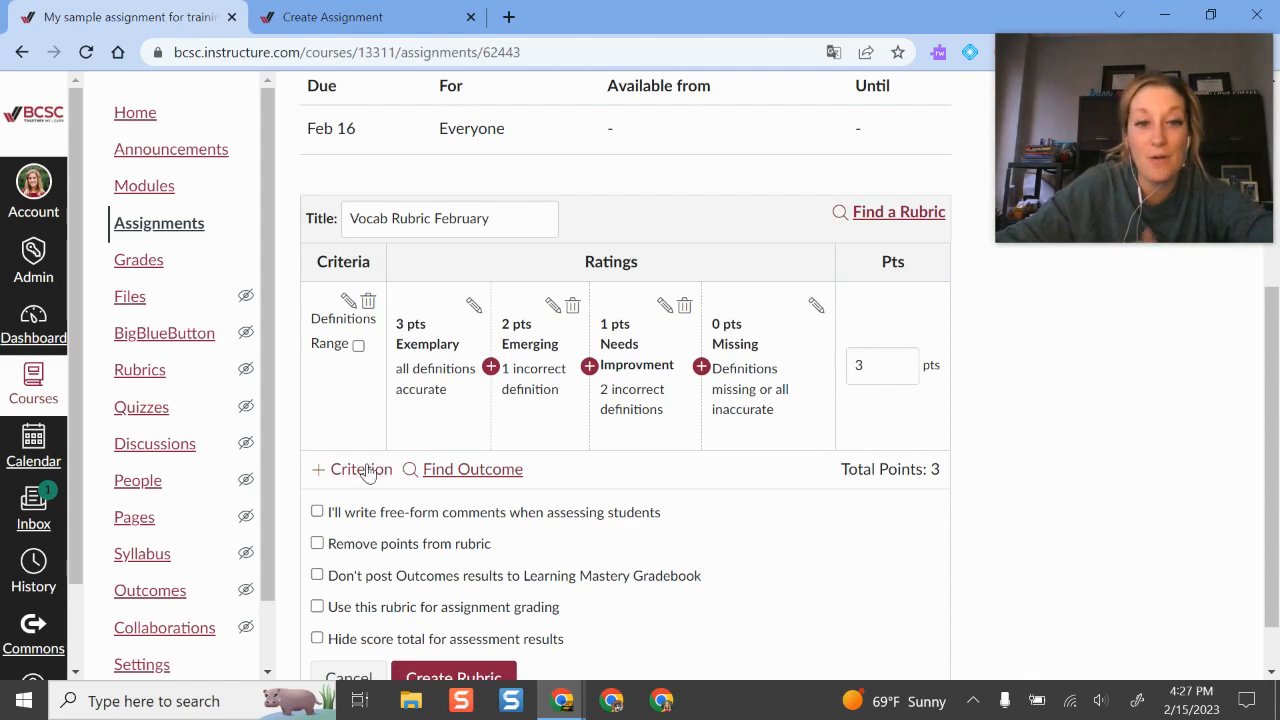
Look at the choices for adding another criterion and at the outcome finder, closing both without adding anything.
scroll(368, 474, "down", 1)
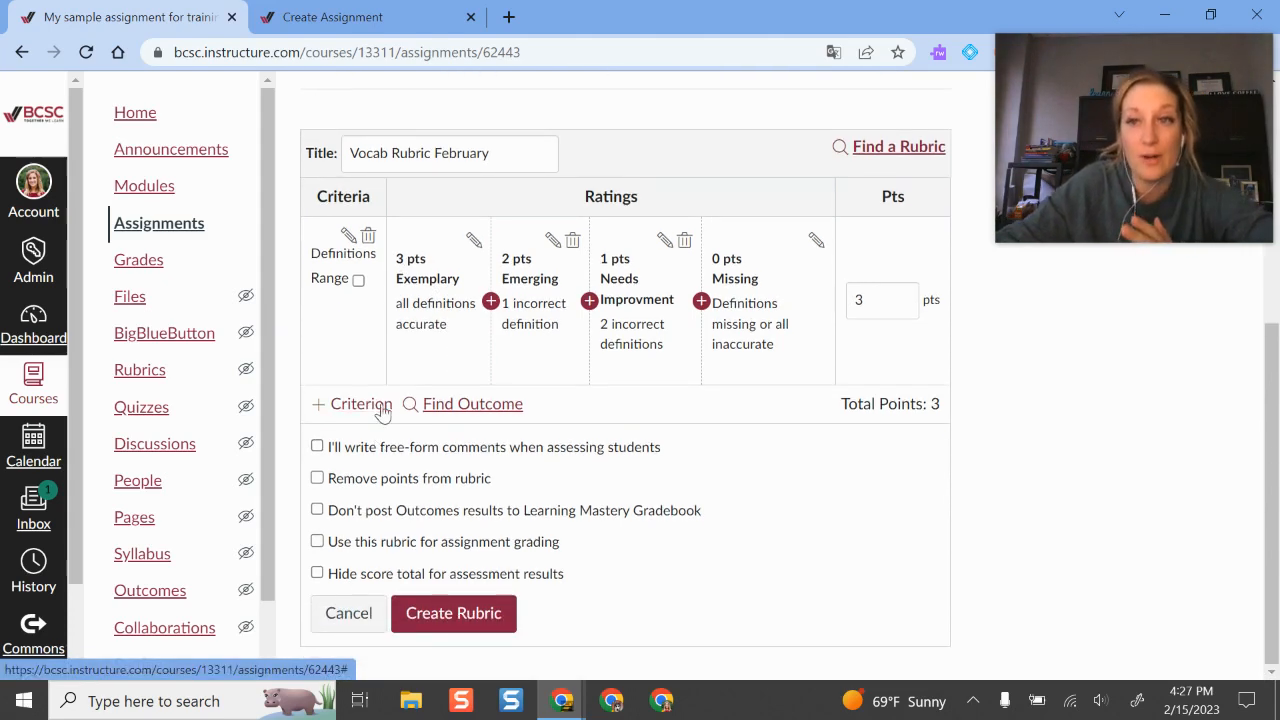
left_click(362, 405)
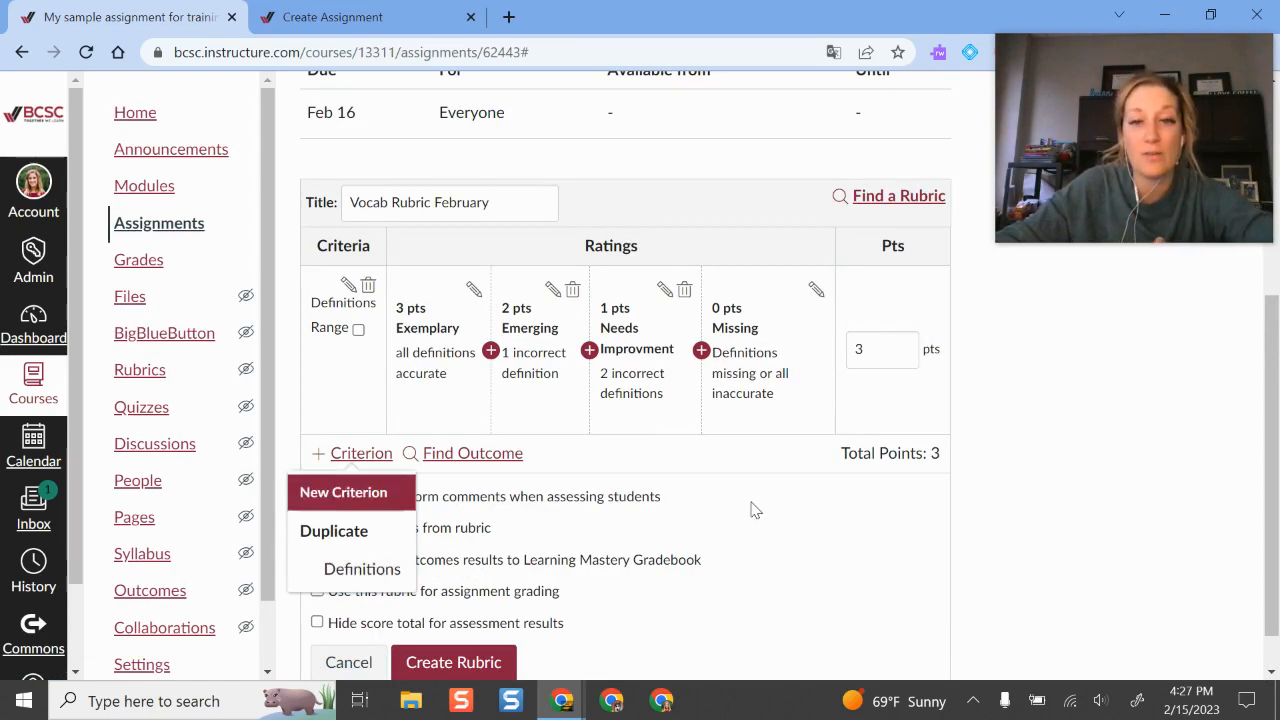
left_click(482, 460)
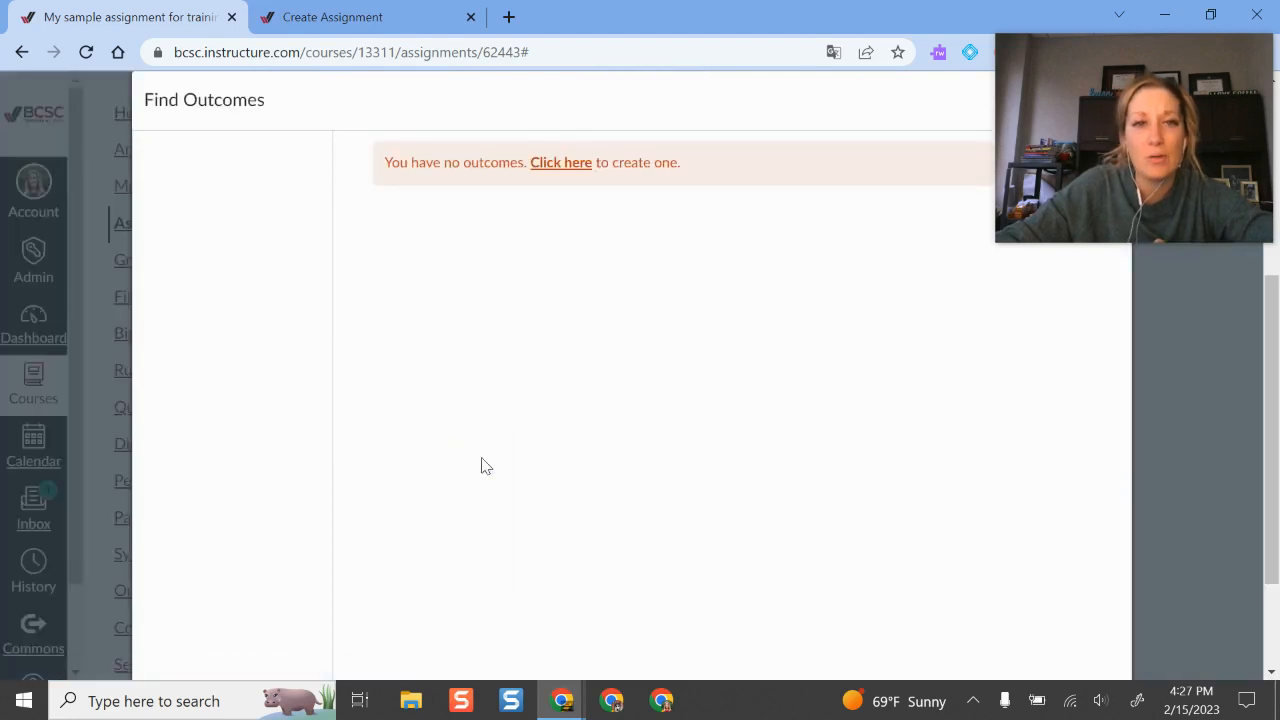
left_click_drag(1072, 127, 1052, 355)
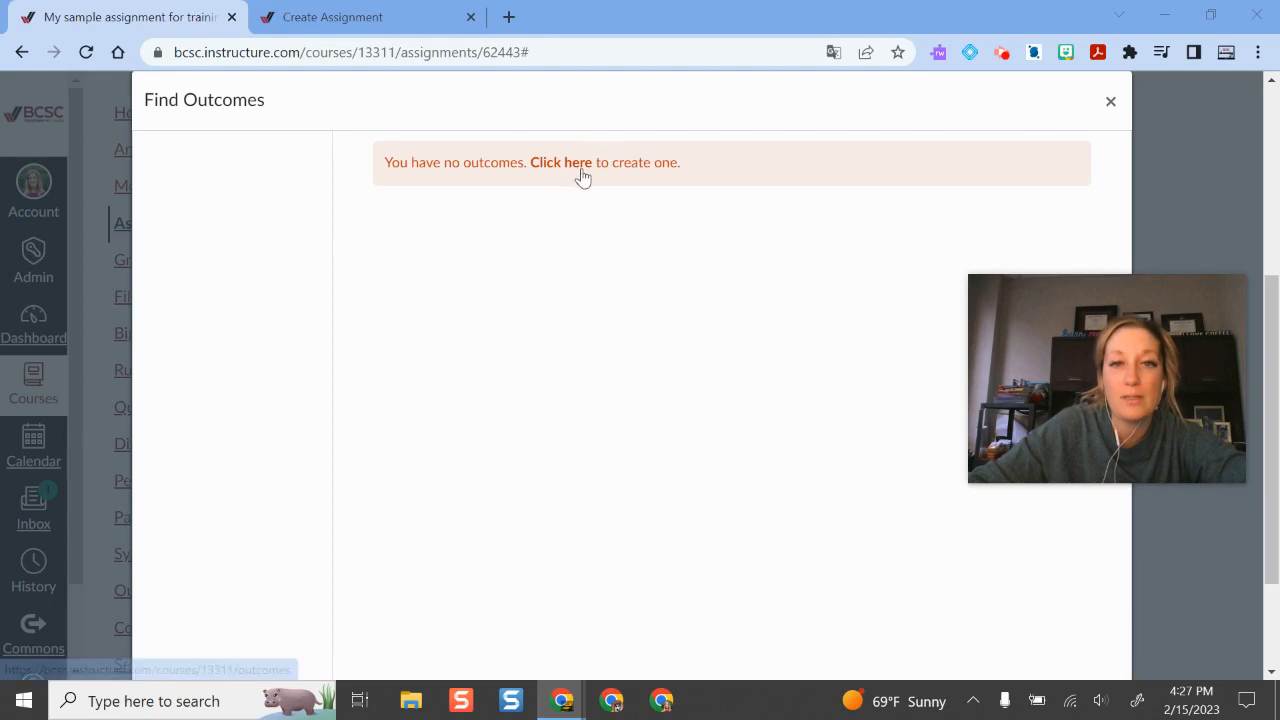
left_click(1109, 102)
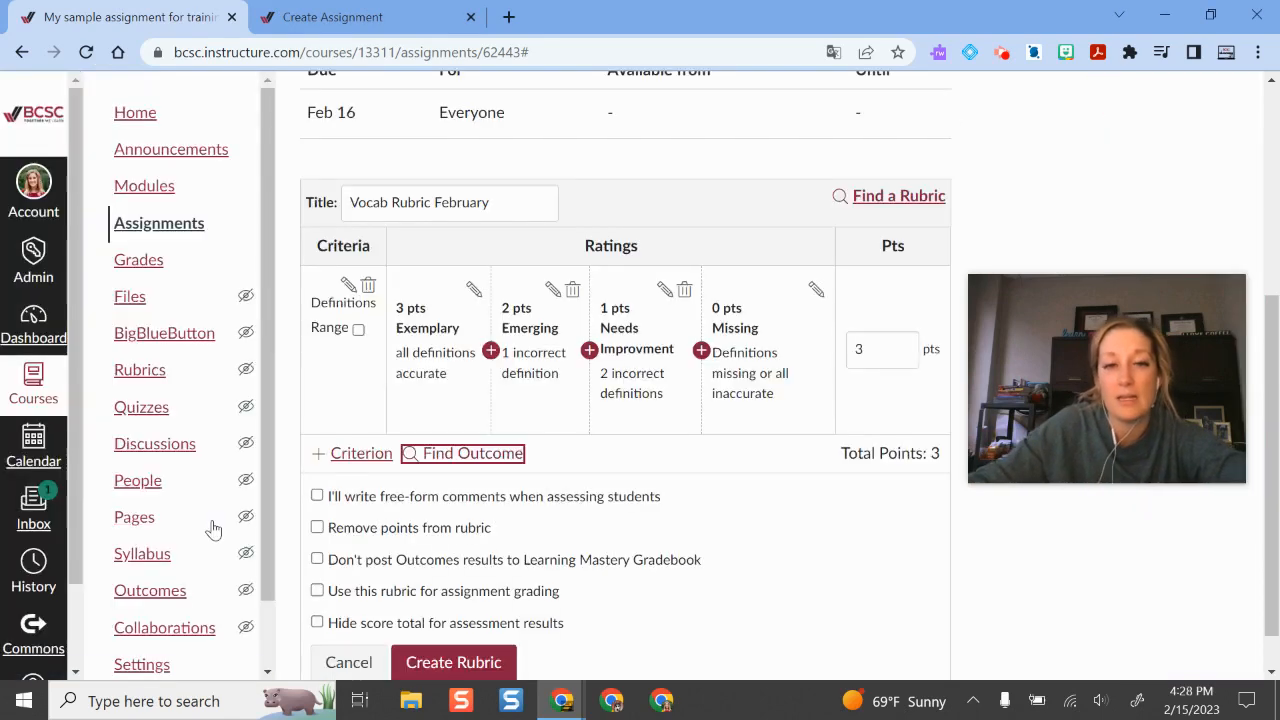
left_click_drag(1056, 426, 1034, 260)
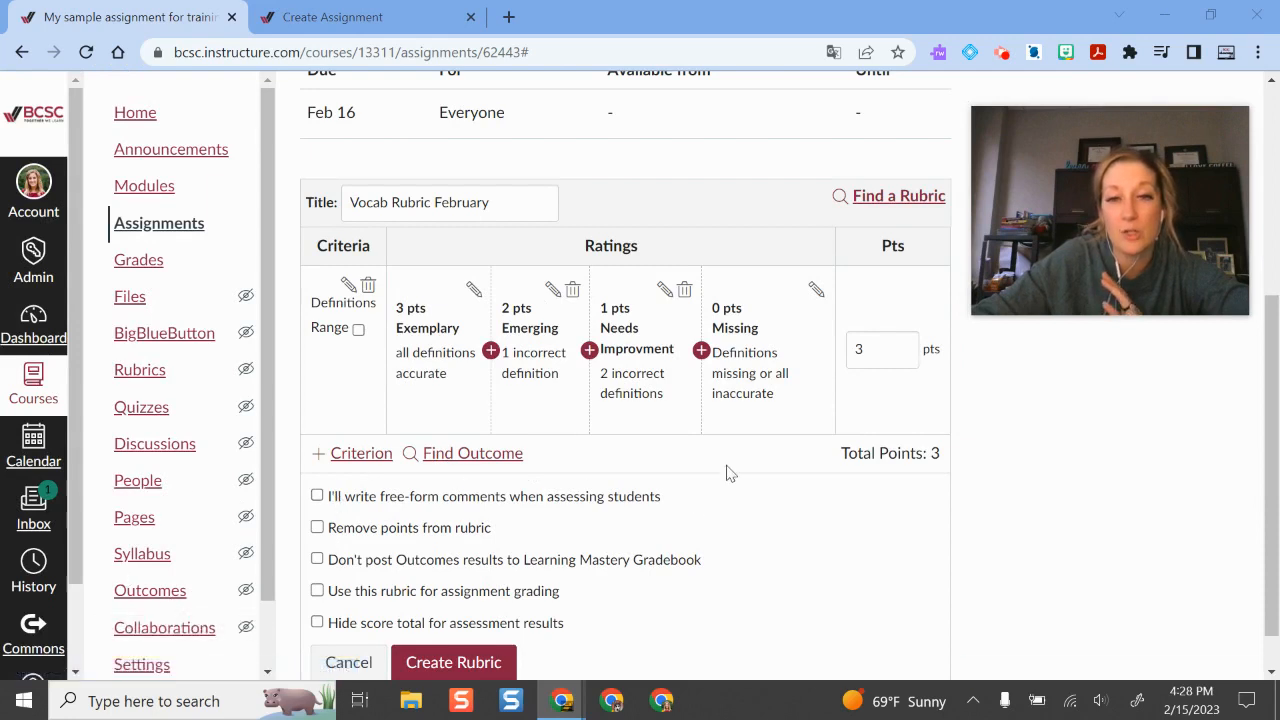
Enable using this rubric for assignment grading and compare the rubric's total points with the assignment's points.
scroll(1008, 451, "down", 1)
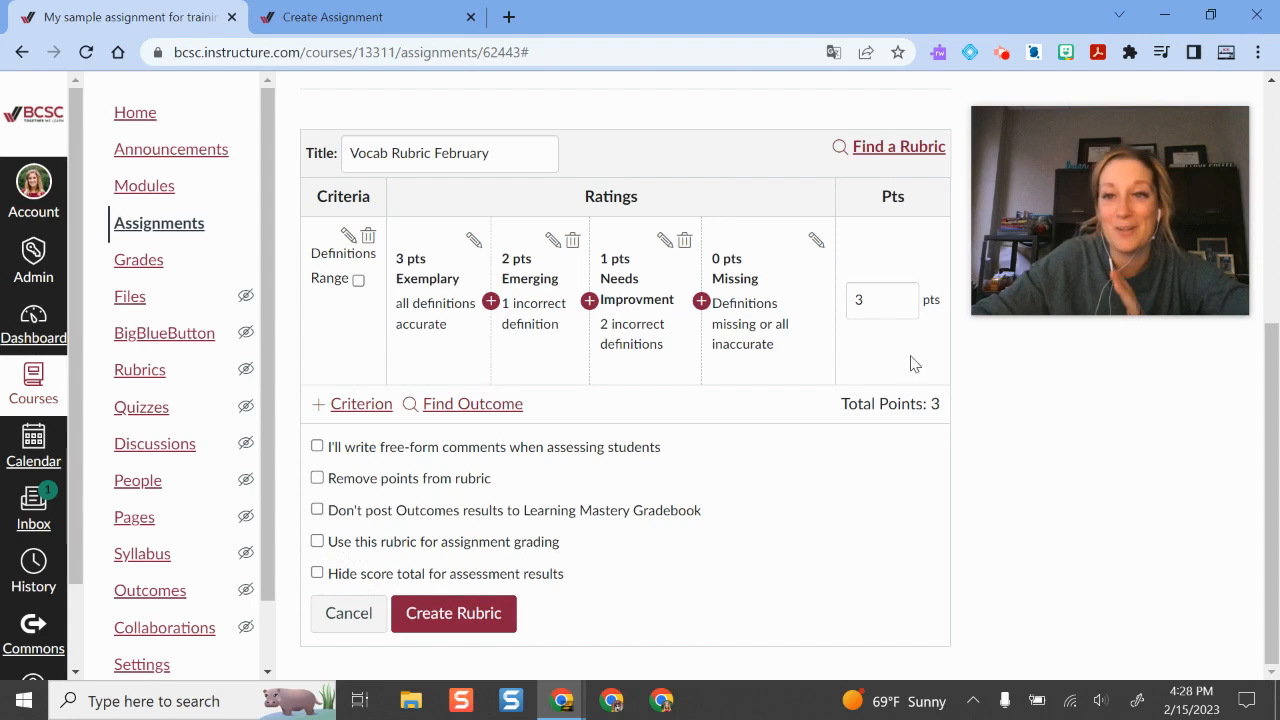
double_click(933, 404)
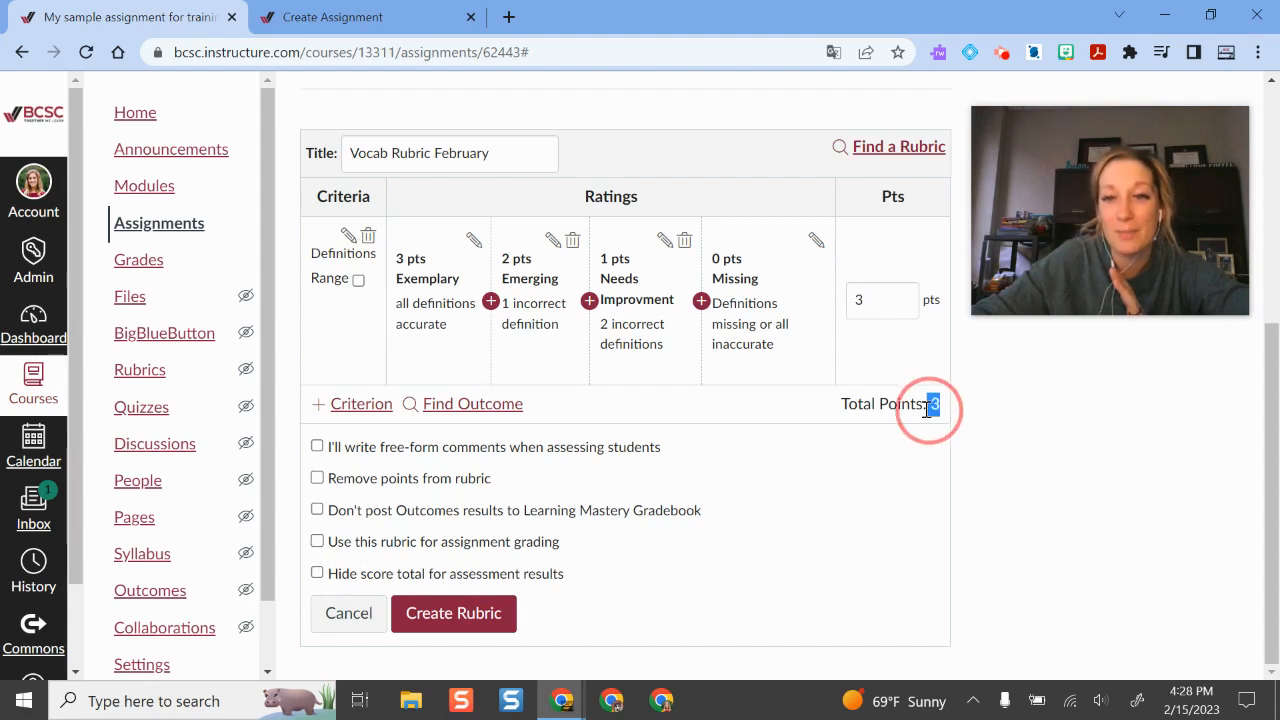
left_click(317, 541)
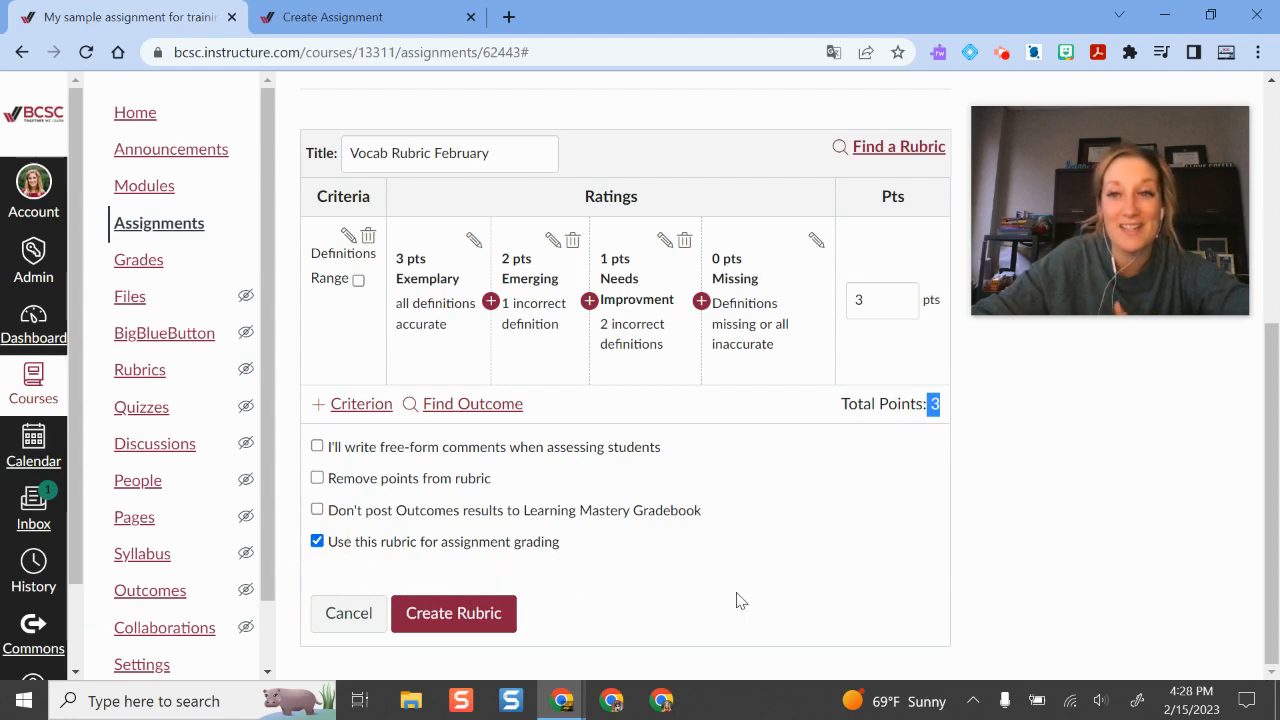
scroll(811, 491, "up", 4)
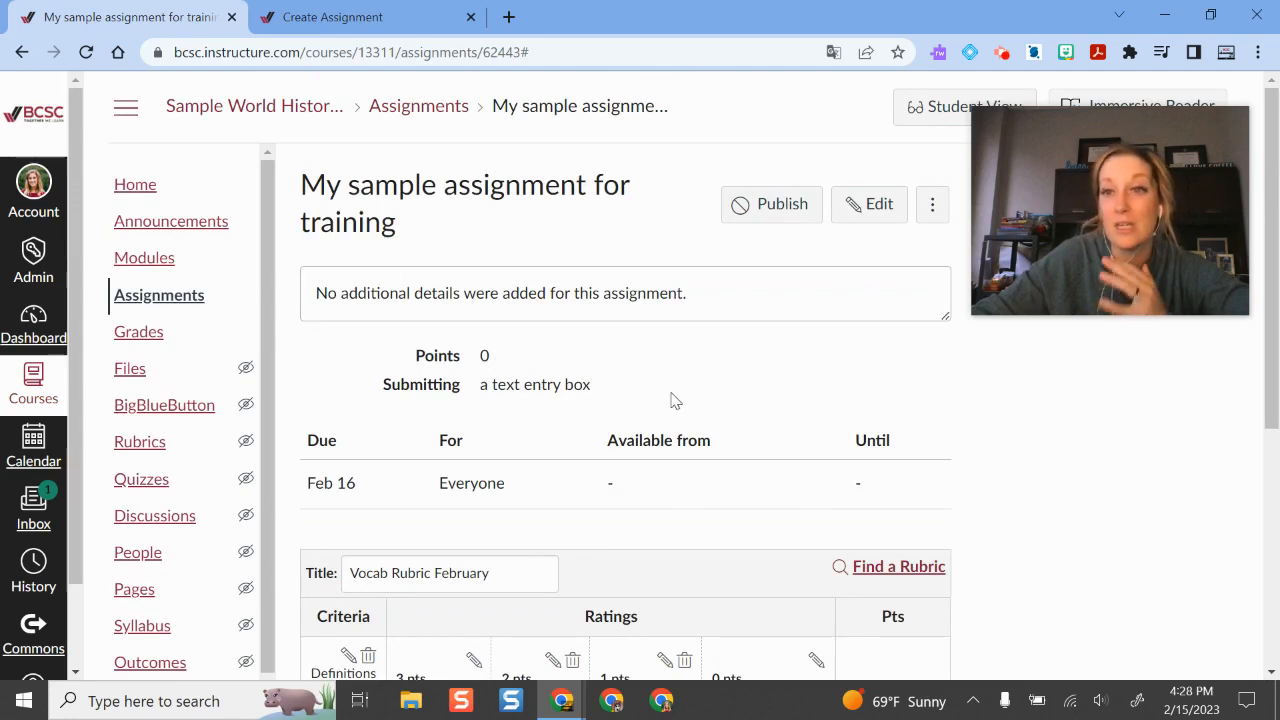
scroll(675, 400, "down", 4)
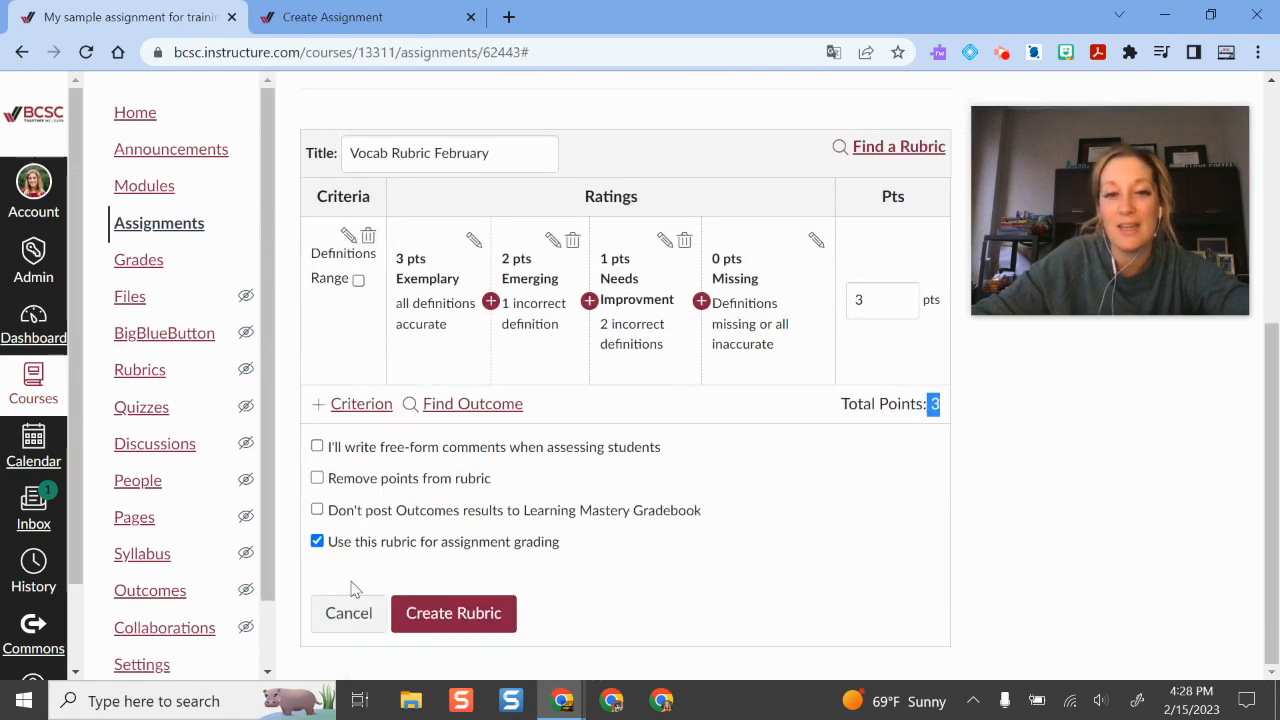
scroll(477, 328, "up", 4)
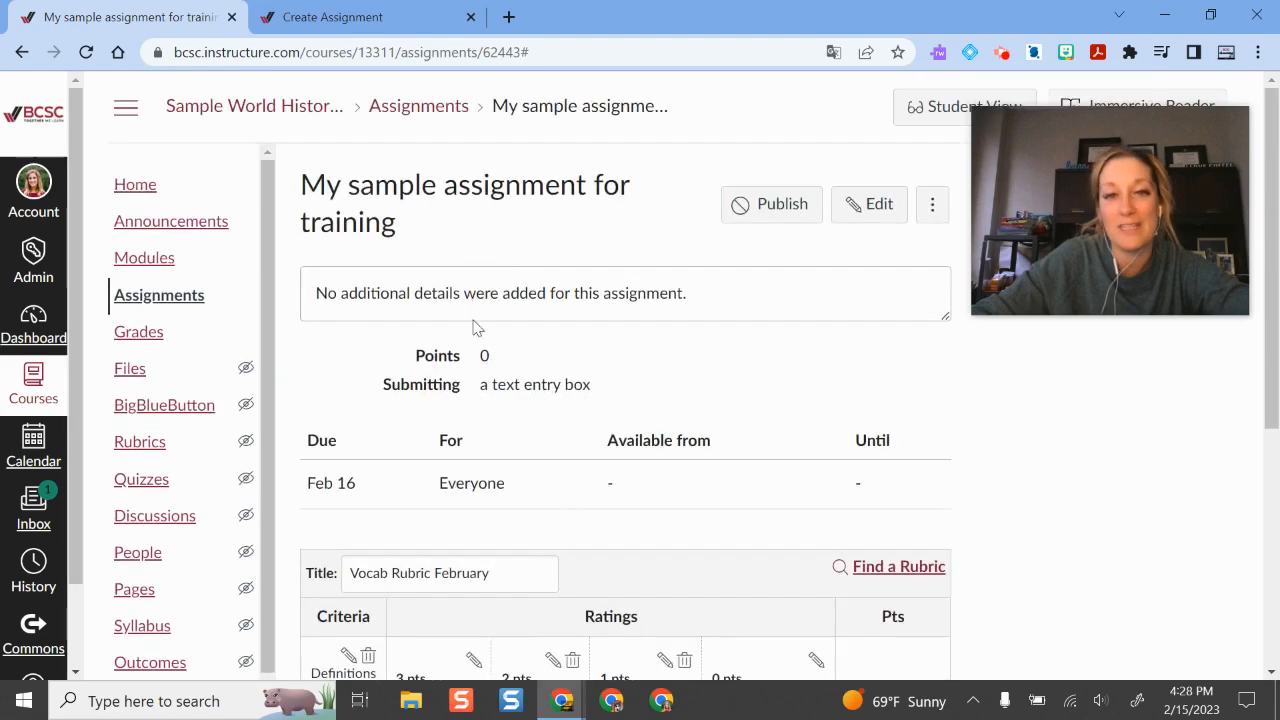
scroll(555, 383, "down", 4)
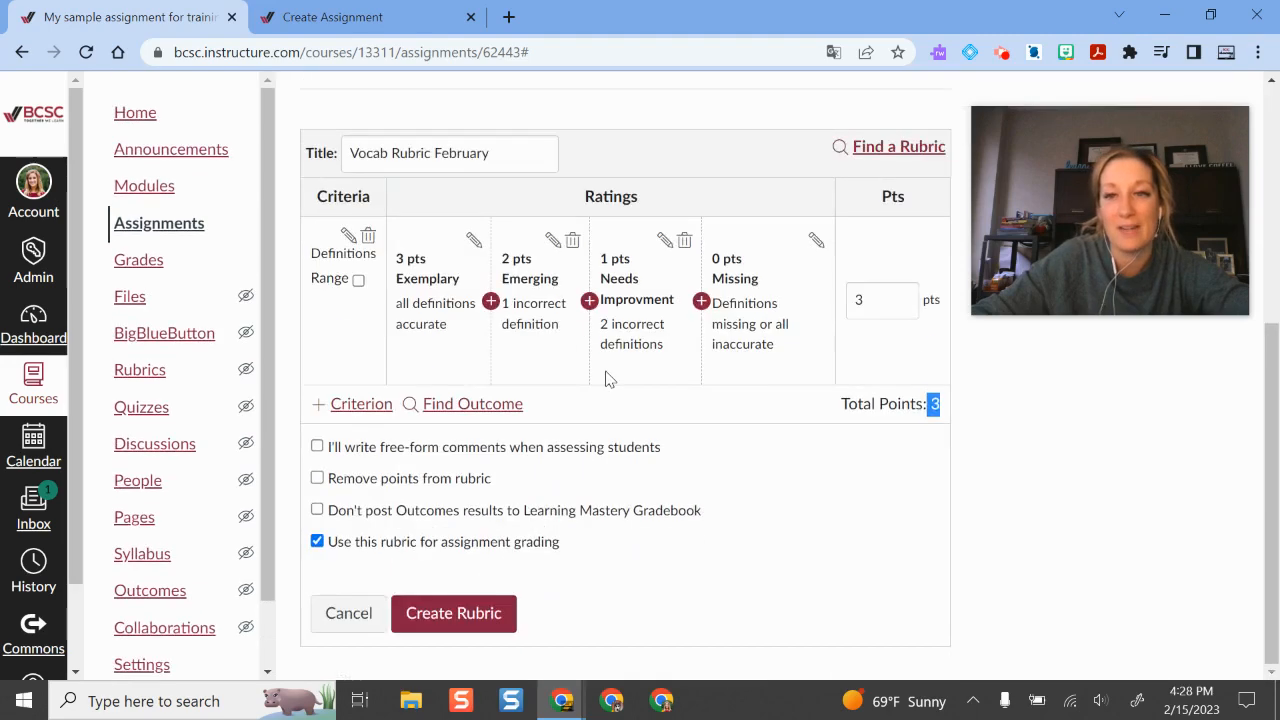
Create the rubric and accept changing the assignment's points to match it.
left_click(510, 624)
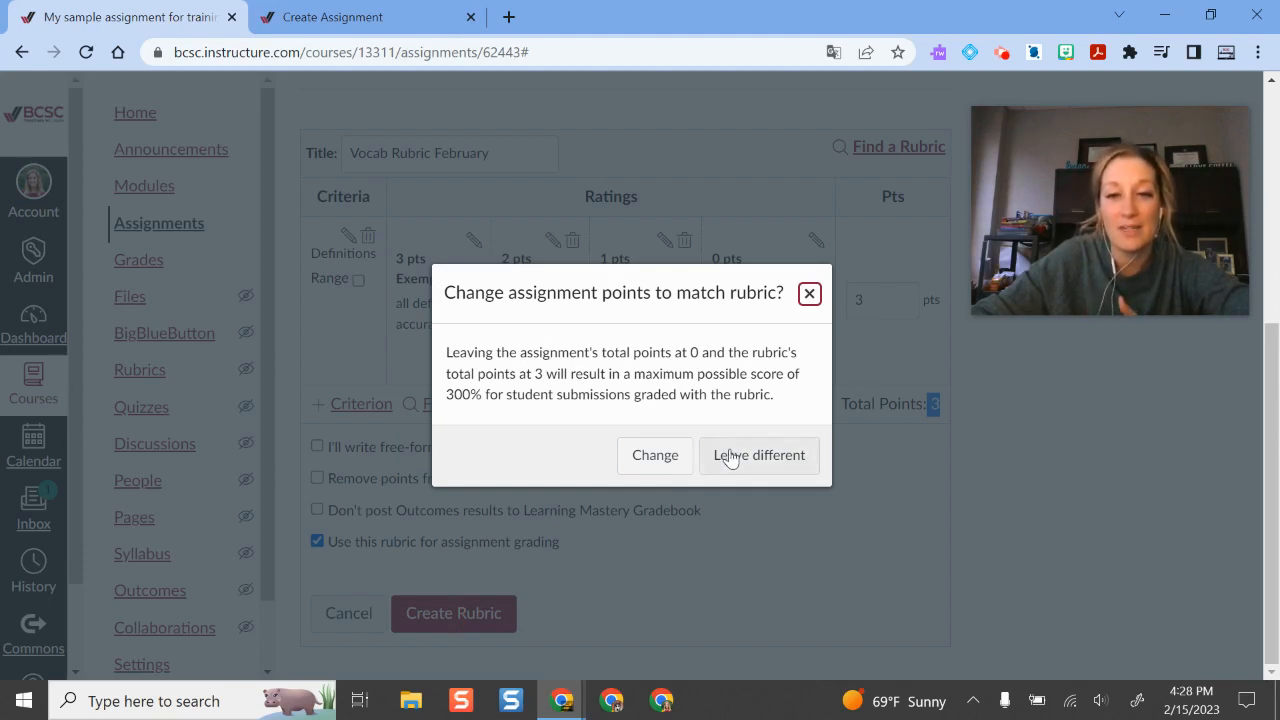
left_click(653, 457)
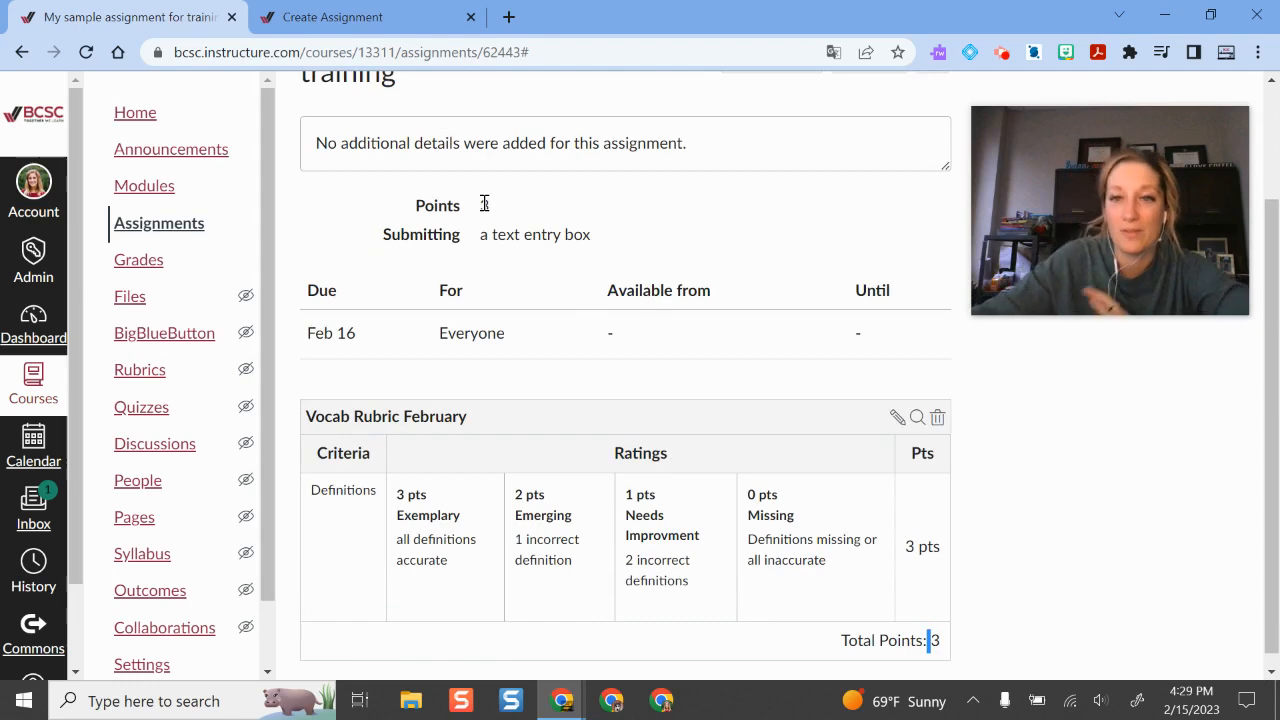
left_click(1096, 534)
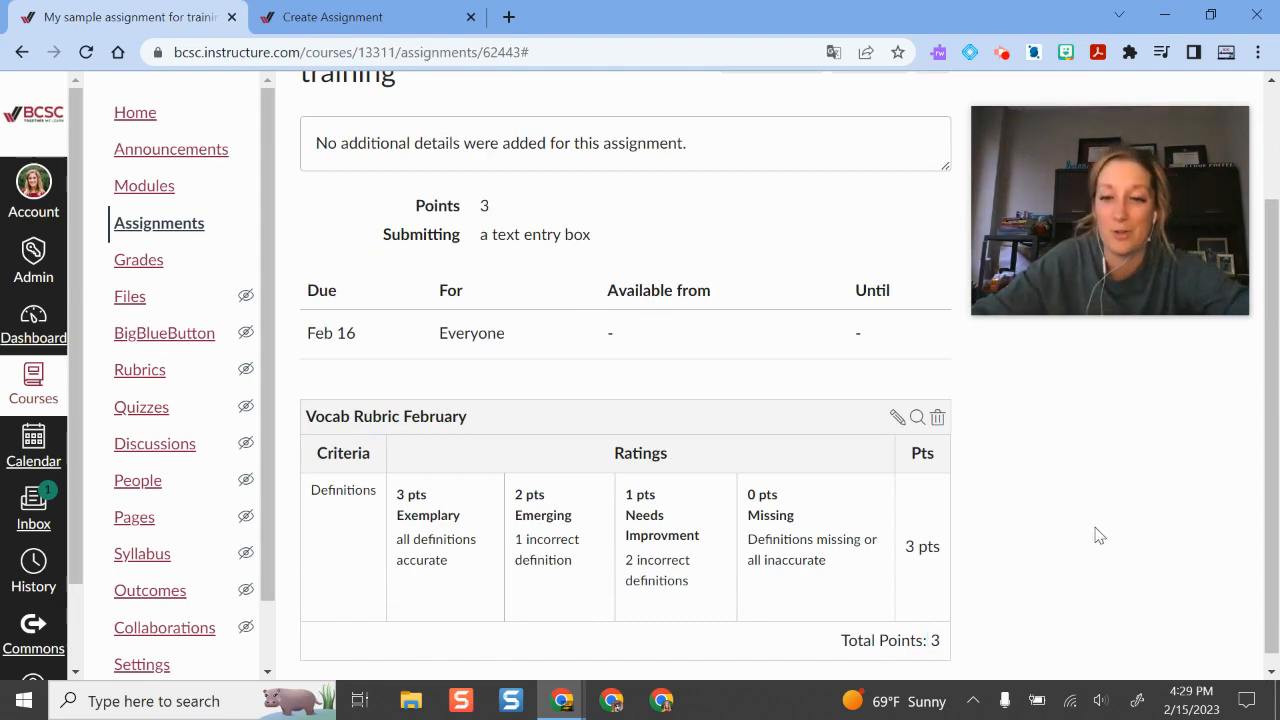
Try to view the unpublished sample assignment in Student View, reset the test student, and leave Student View.
scroll(1010, 567, "up", 2)
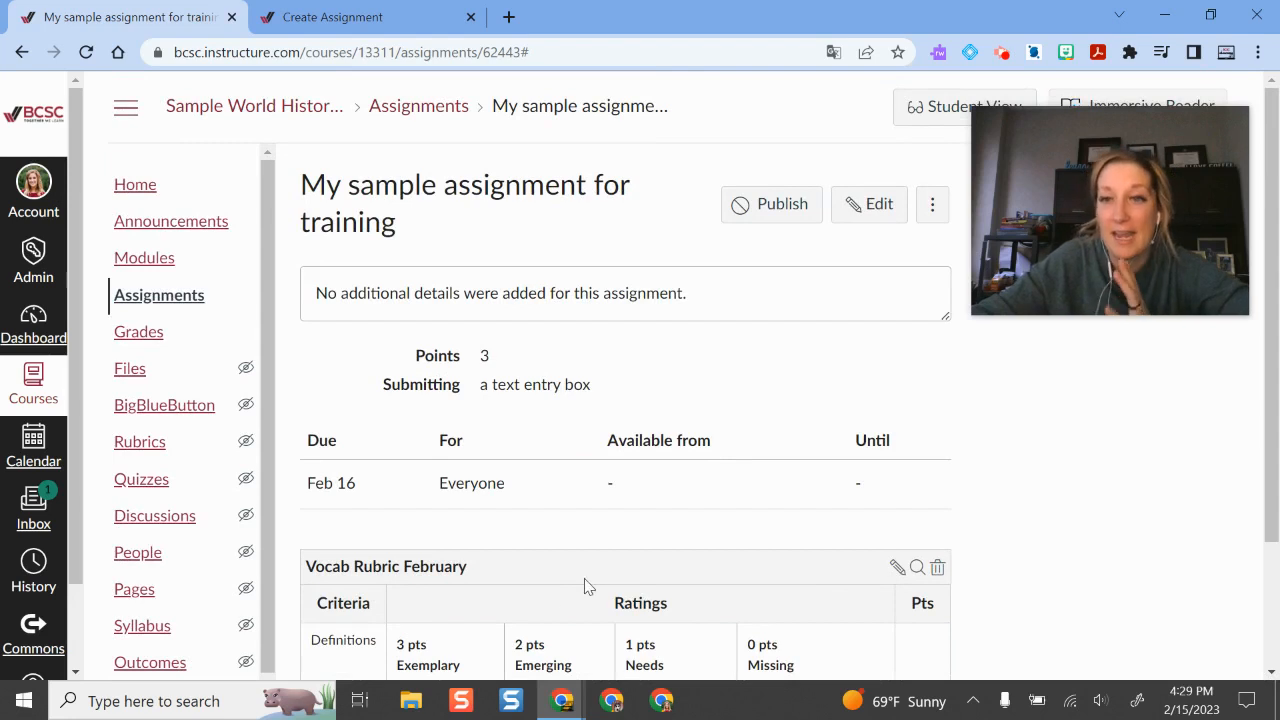
left_click_drag(1191, 279, 1199, 388)
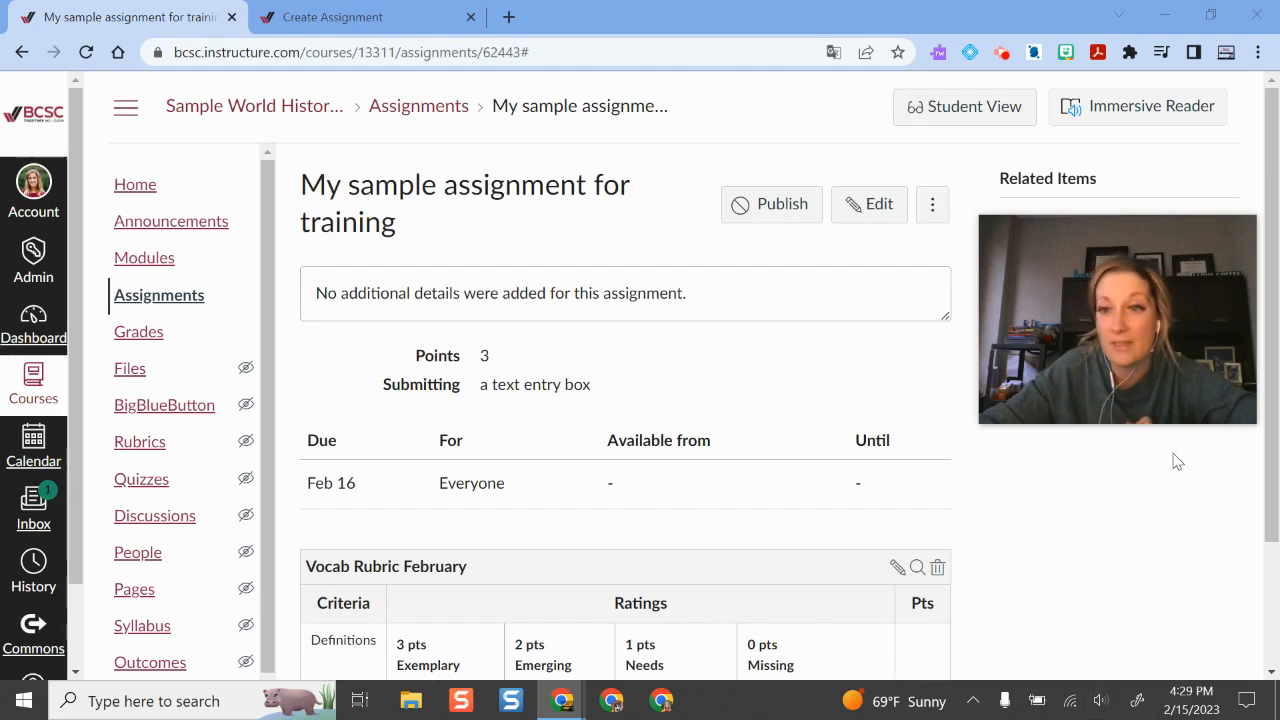
left_click(966, 110)
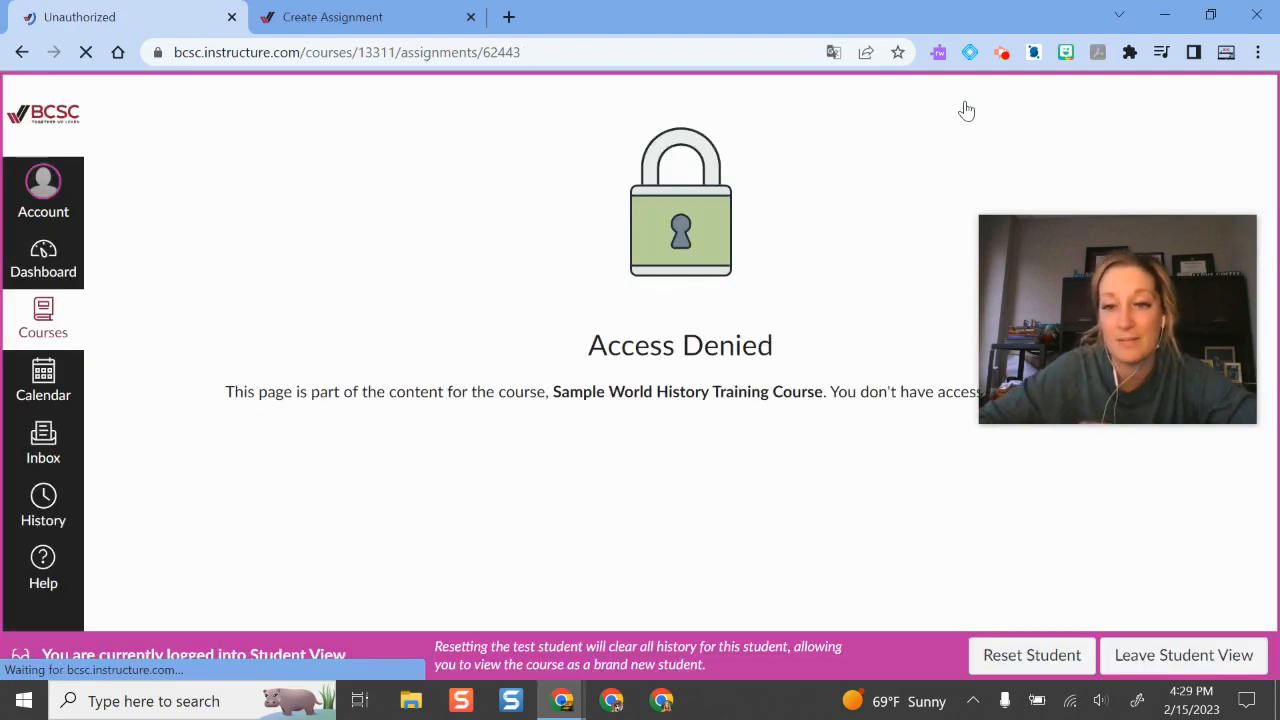
left_click(1022, 654)
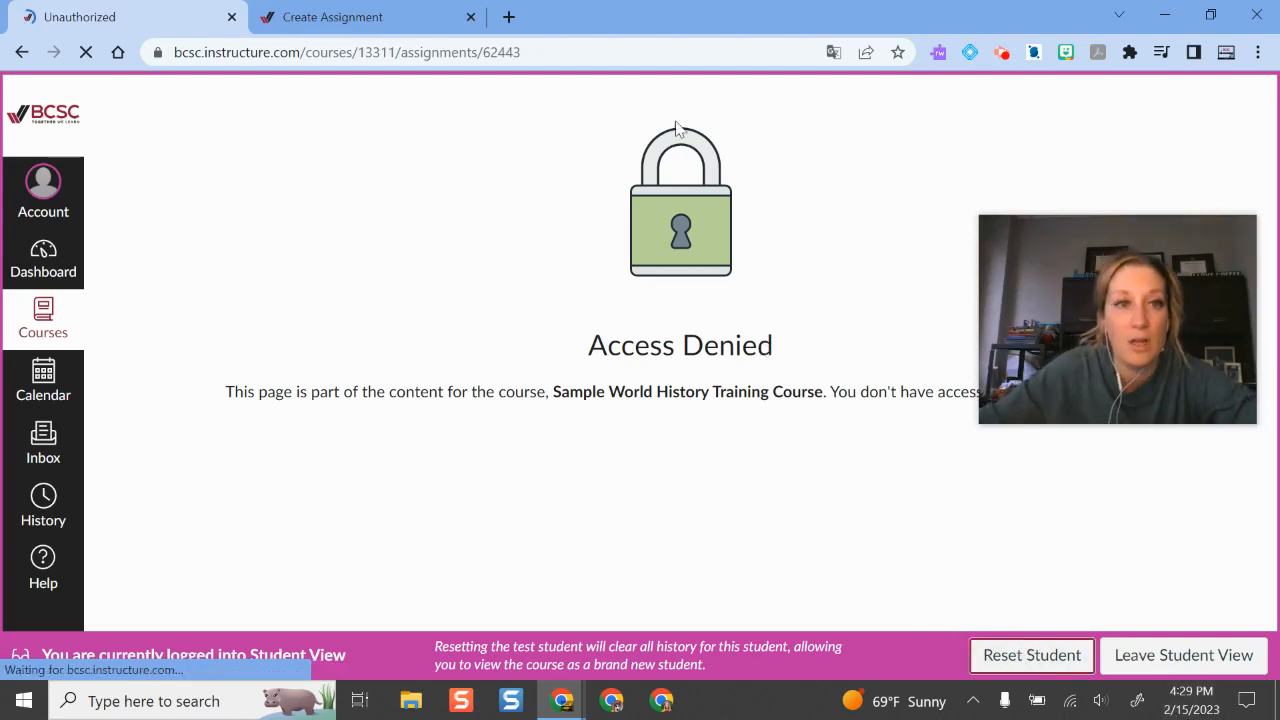
left_click(1172, 670)
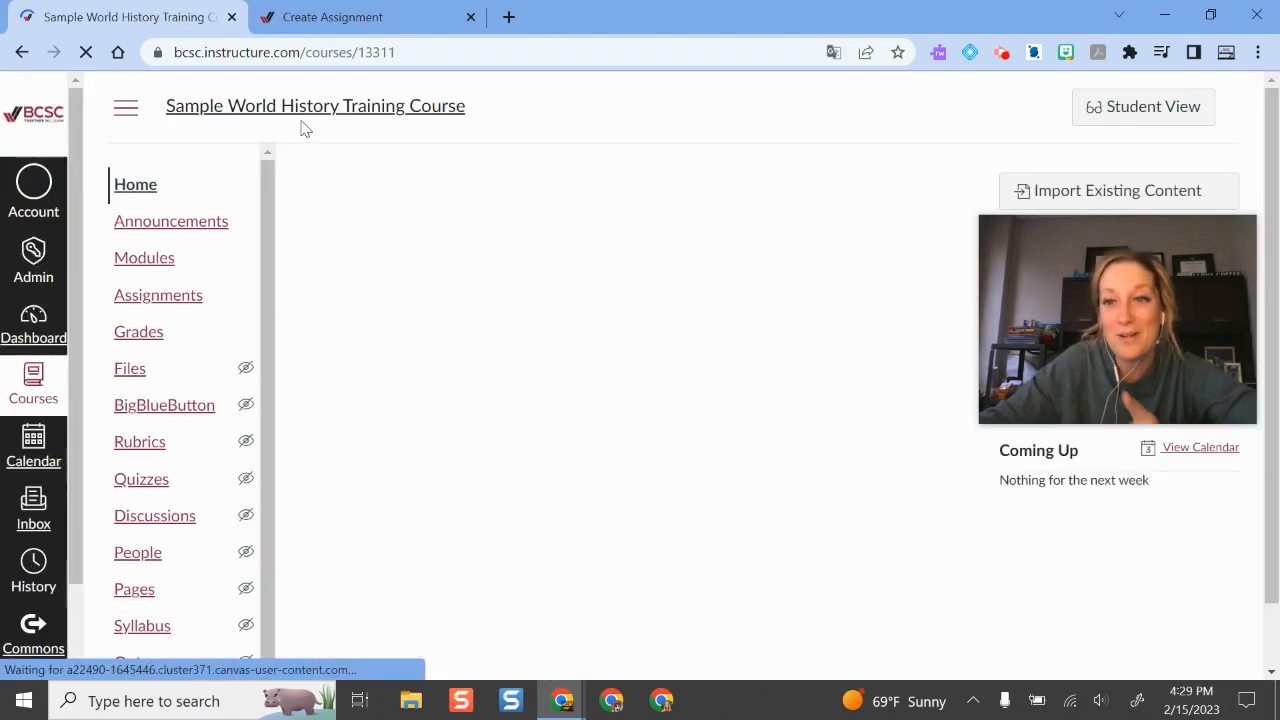
Reopen "My sample assignment for training" from the course's assignments and publish it.
left_click(140, 300)
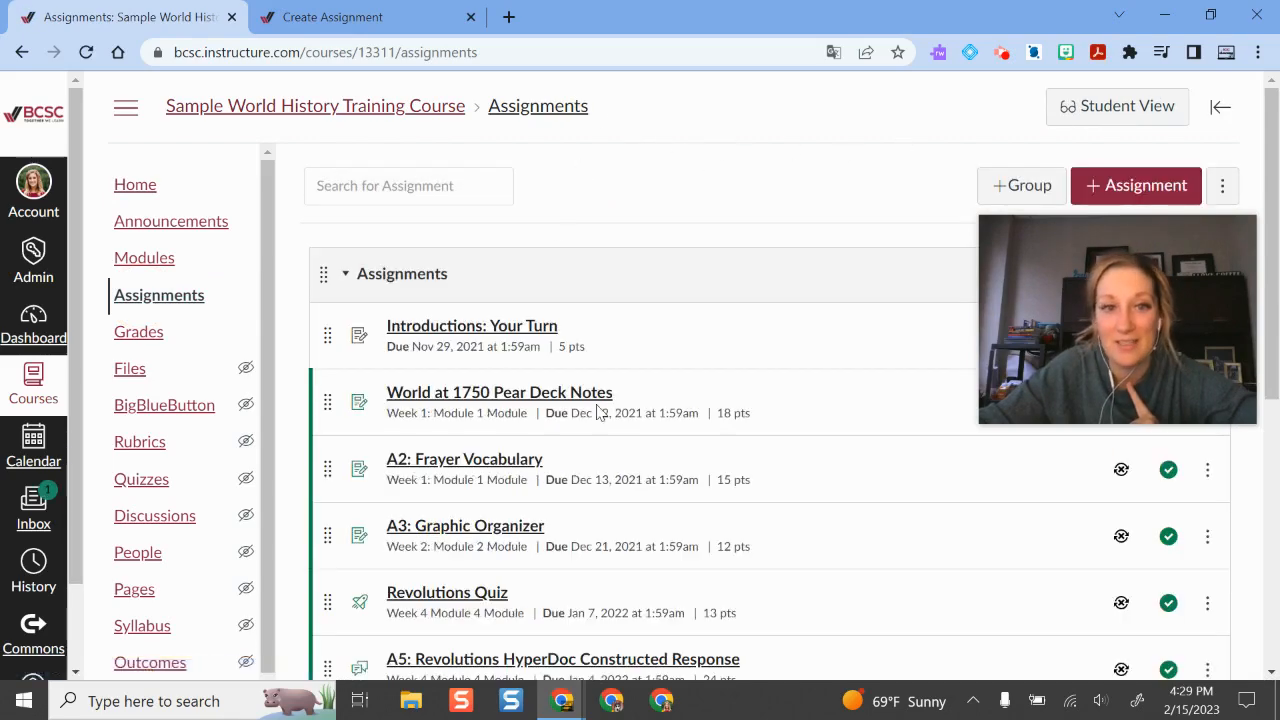
scroll(660, 540, "down", 5)
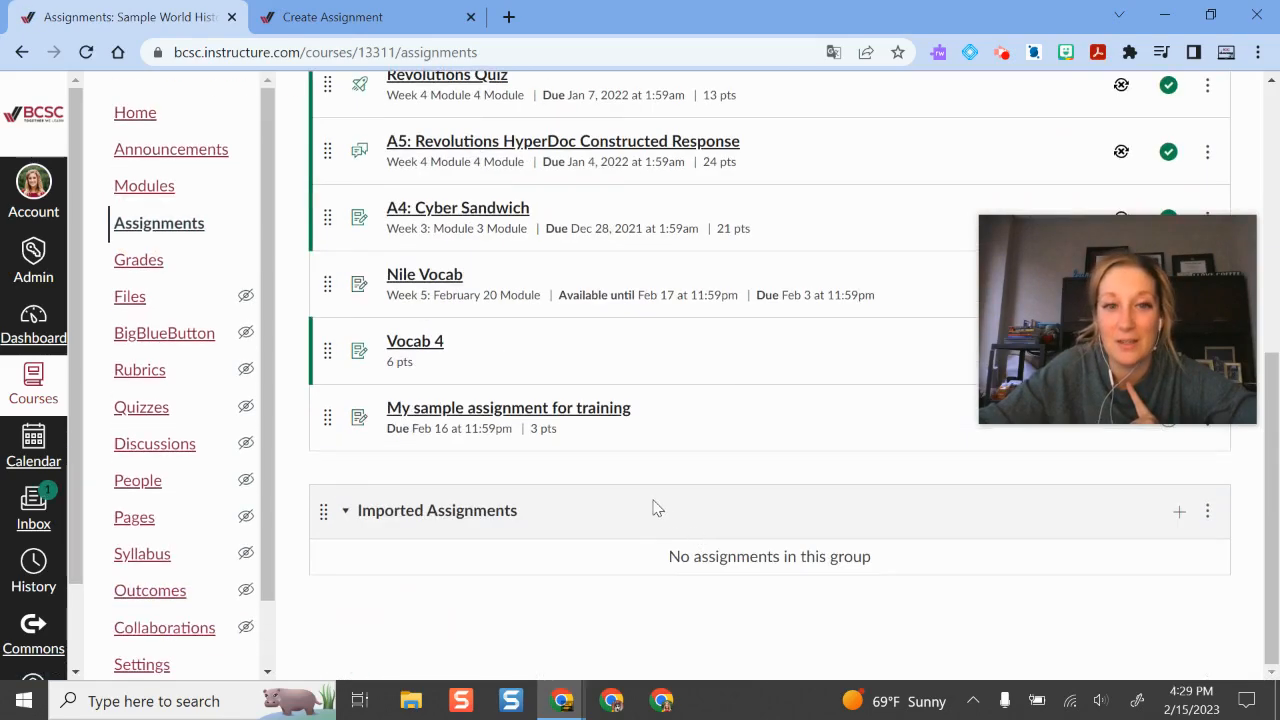
left_click(440, 409)
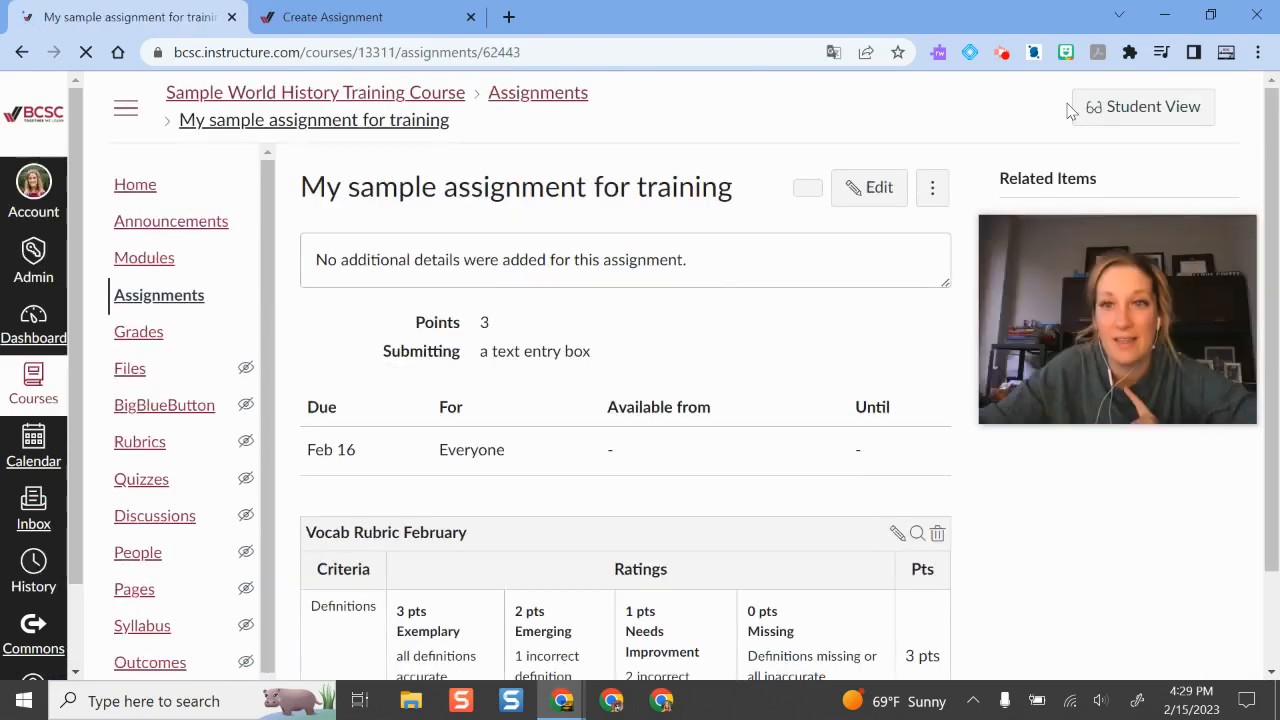
left_click(782, 205)
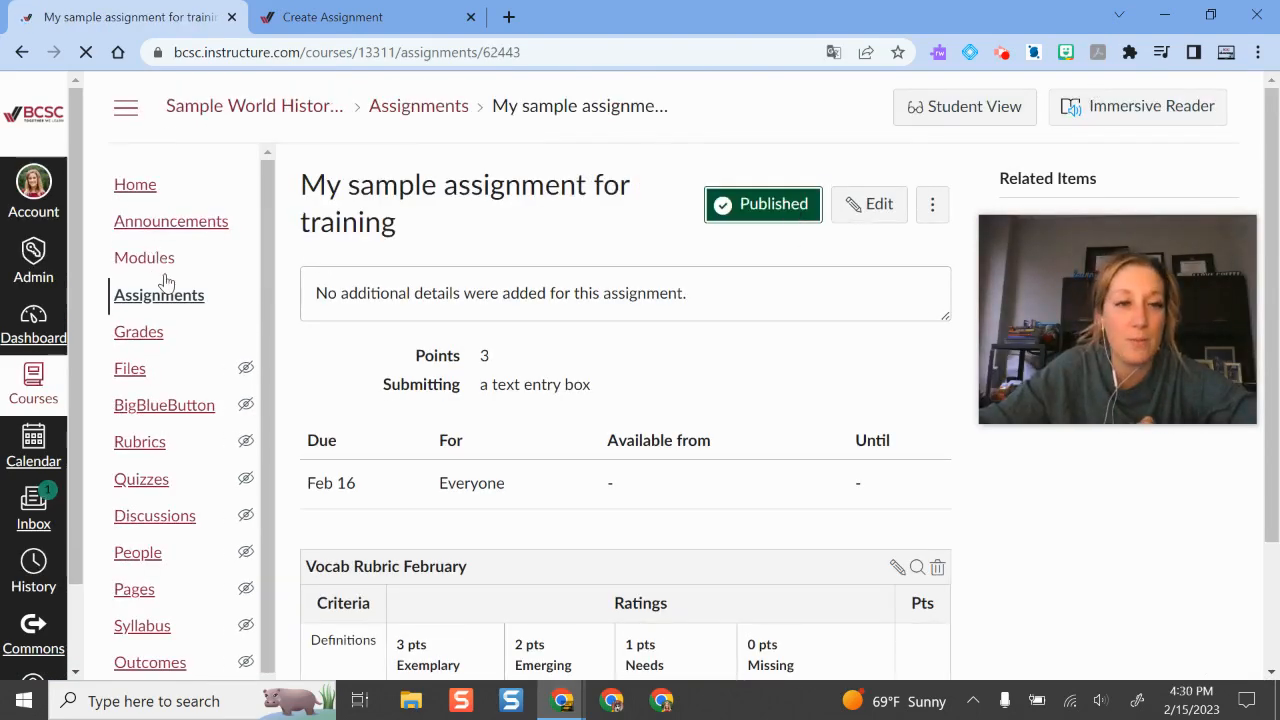
View the published assignment in Student View and start a text entry submission.
left_click(968, 106)
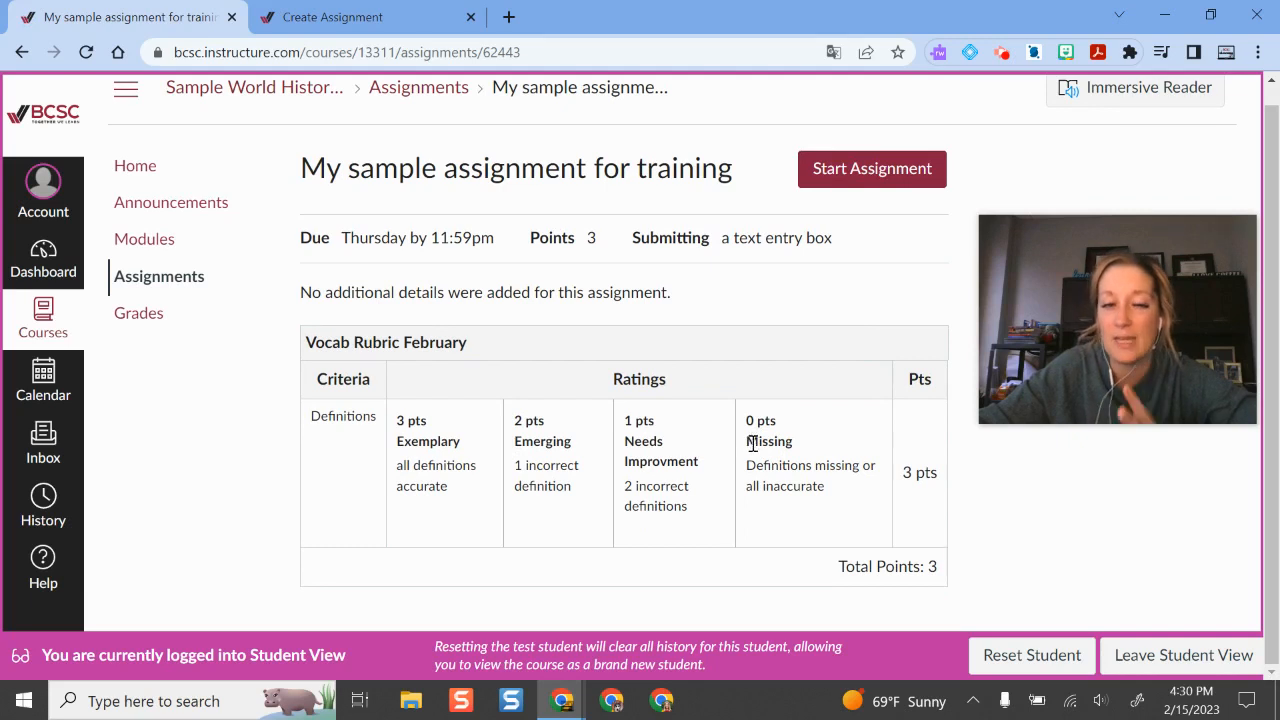
left_click(857, 177)
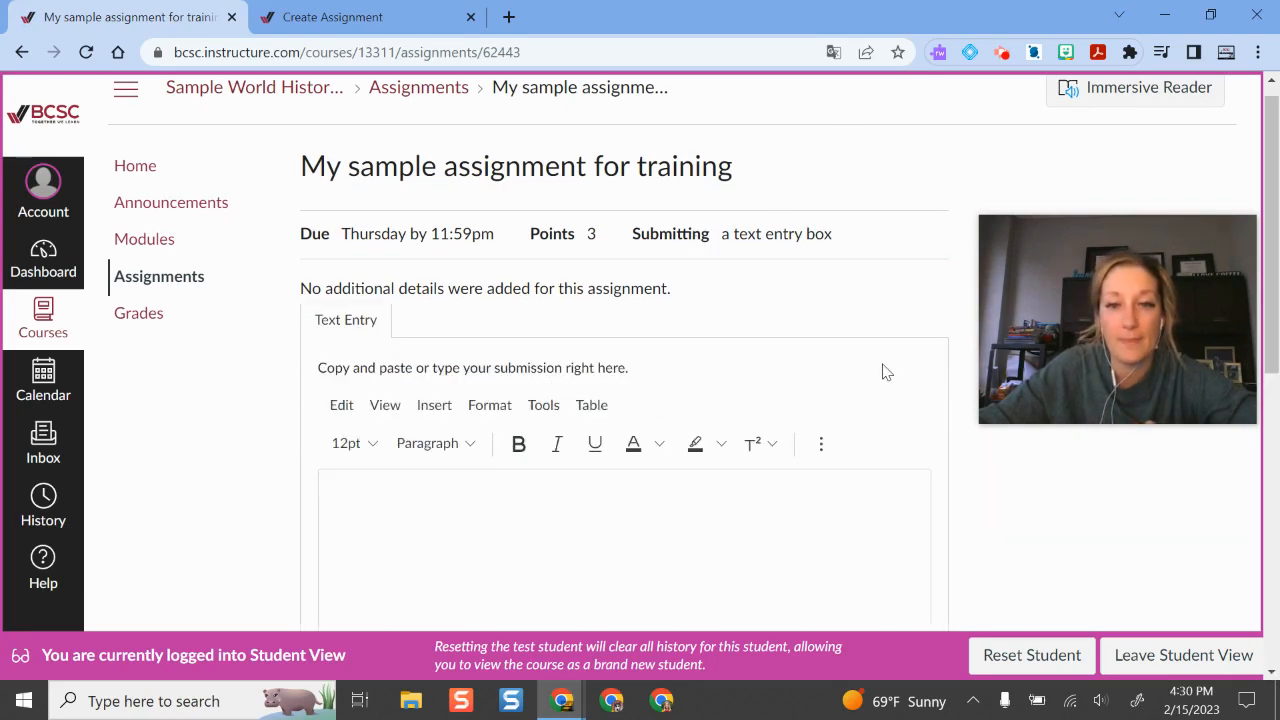
scroll(884, 370, "down", 1)
left_click(589, 423)
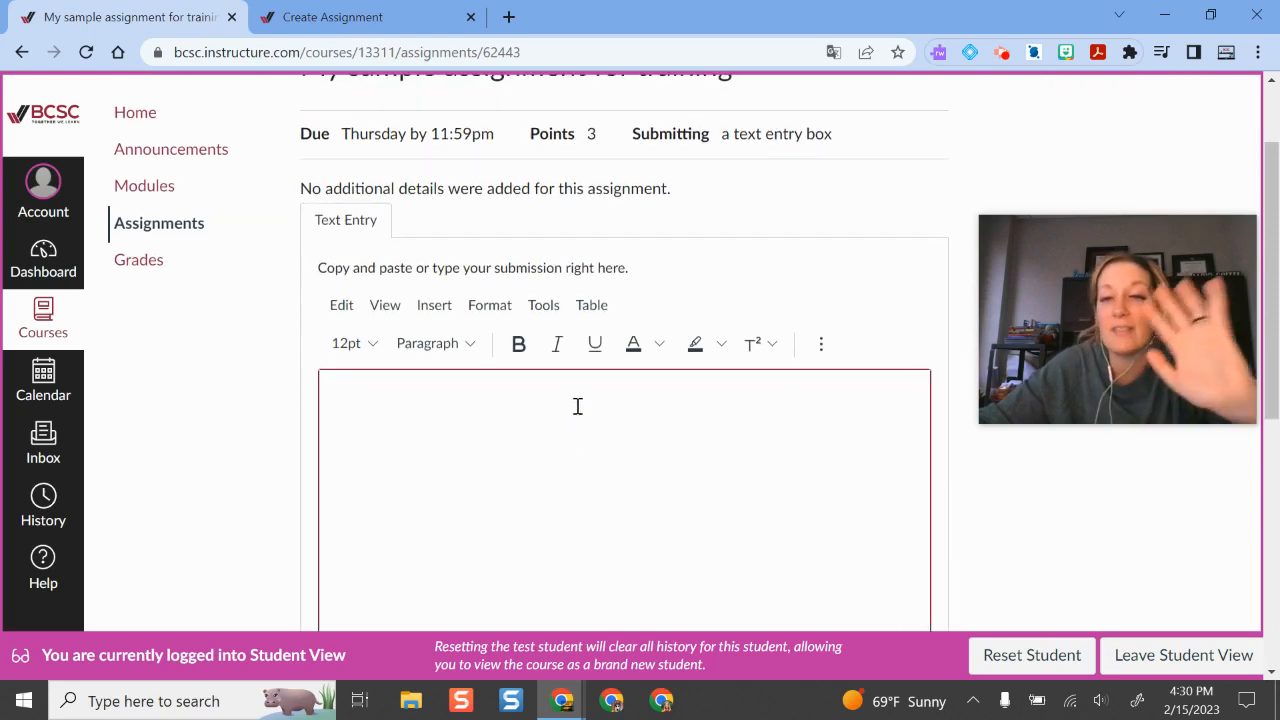
Look at the submission editor's additional tools and close them without inserting anything.
left_click(821, 344)
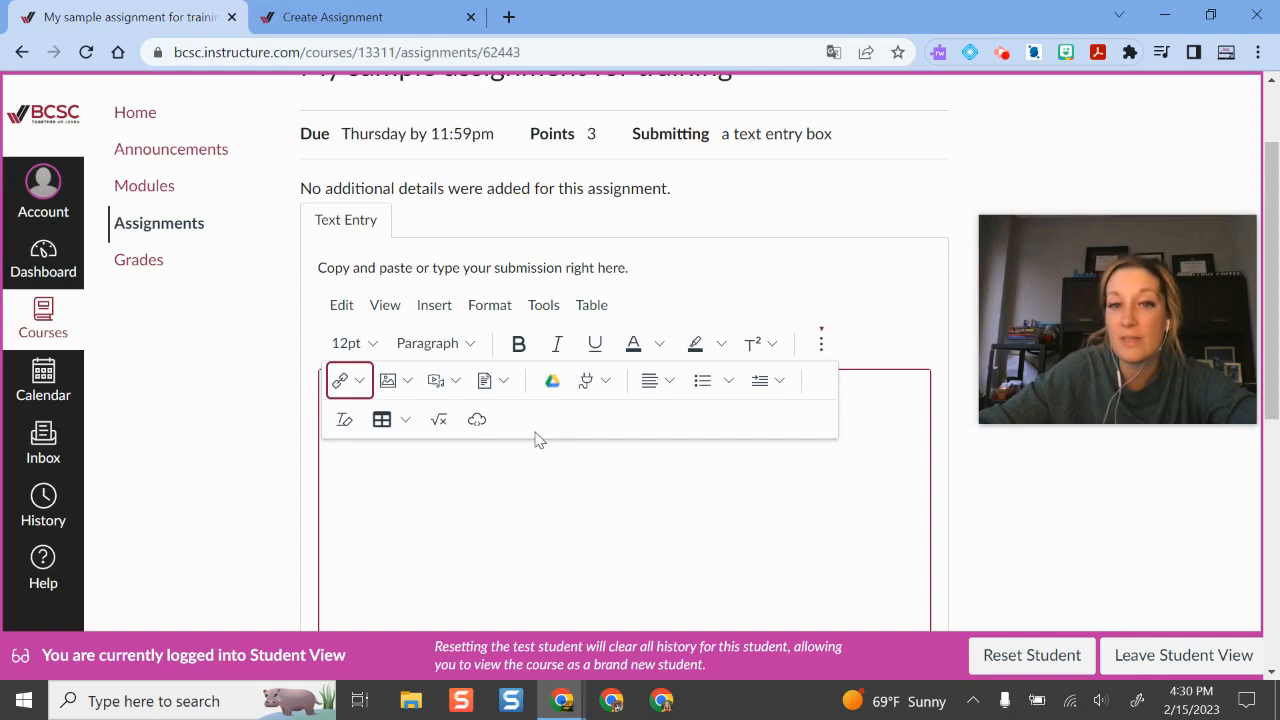
left_click(606, 380)
left_click(480, 488)
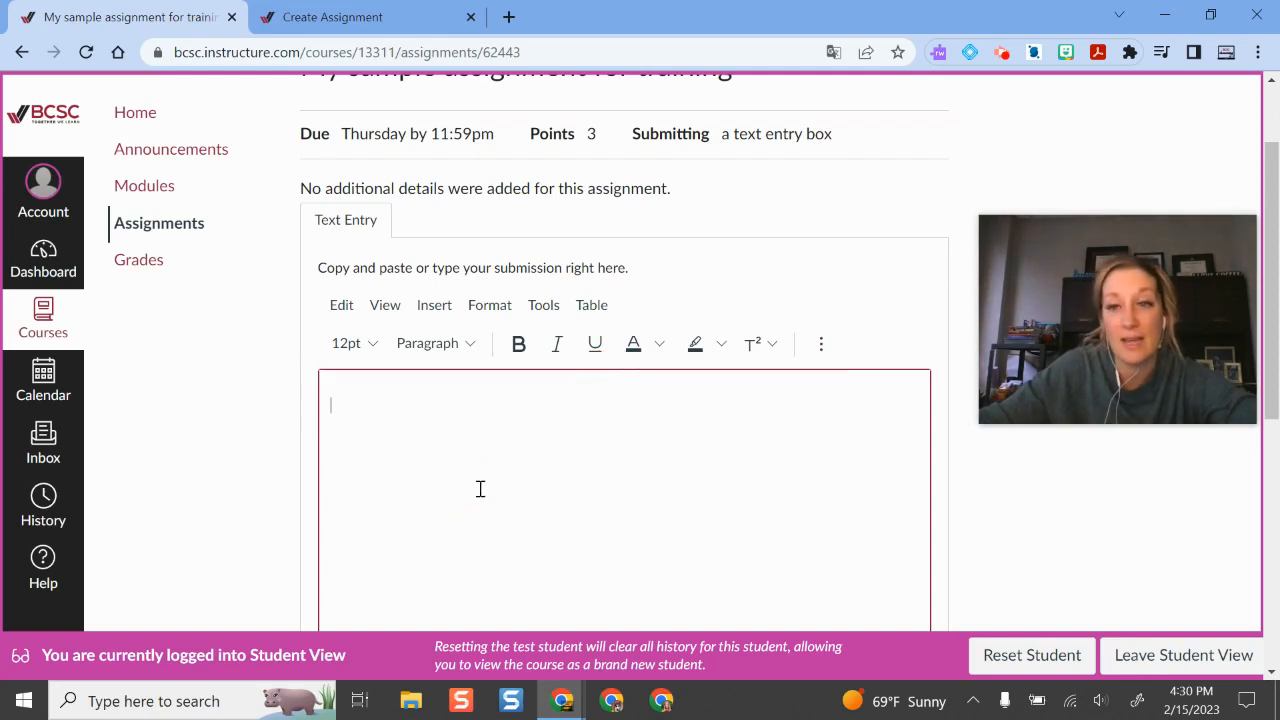
Enter "This is my vocab assignment!" as the text entry submission.
type("/this")
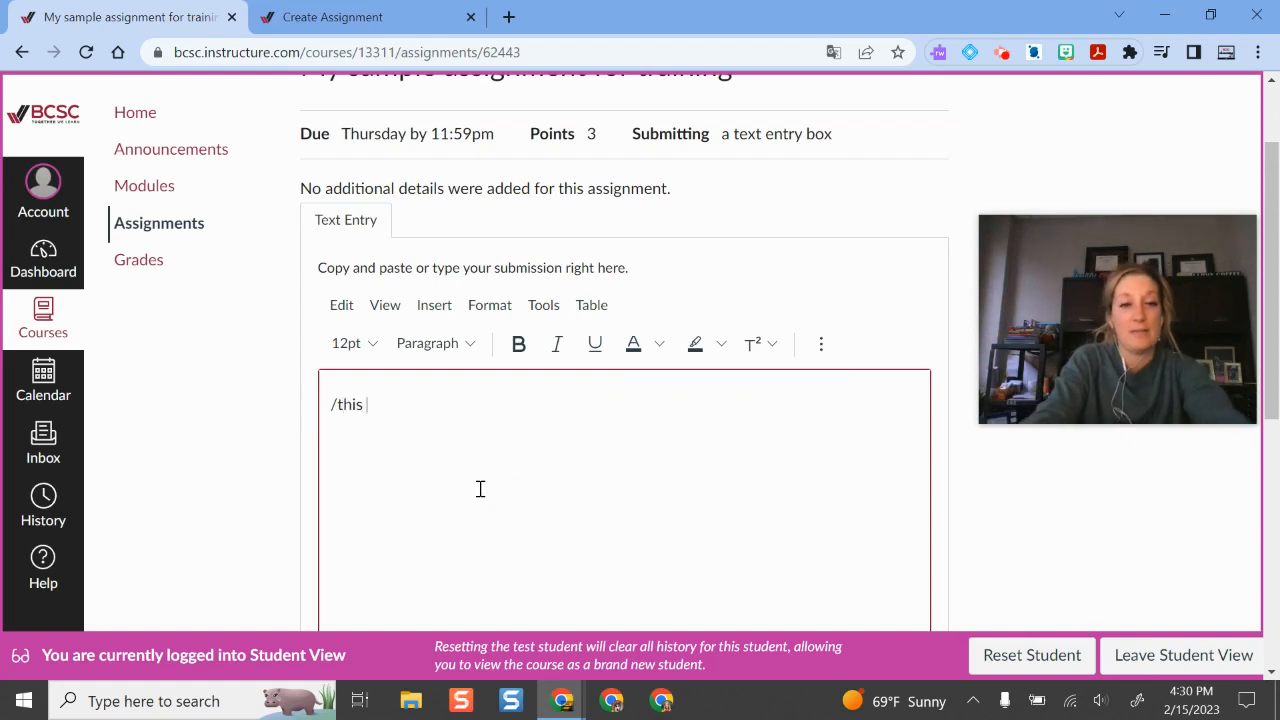
type("his is y")
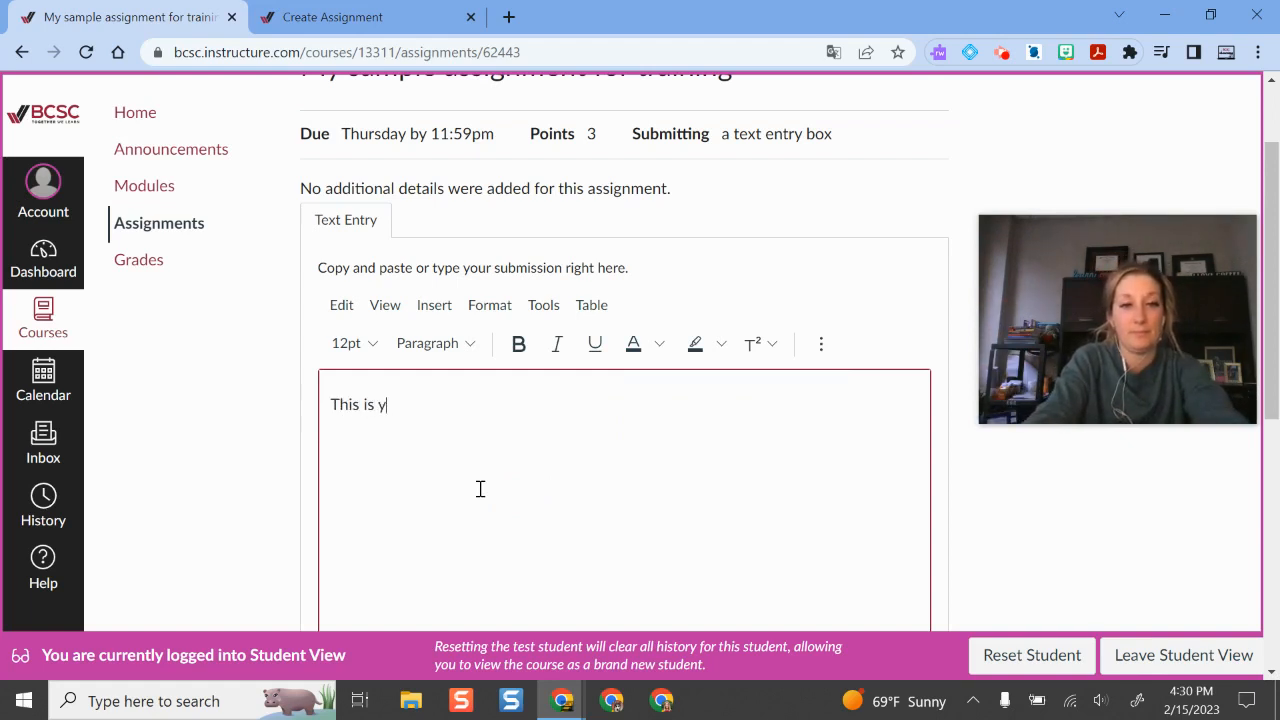
key("BackSpace")
type("my vocab assignmetn")
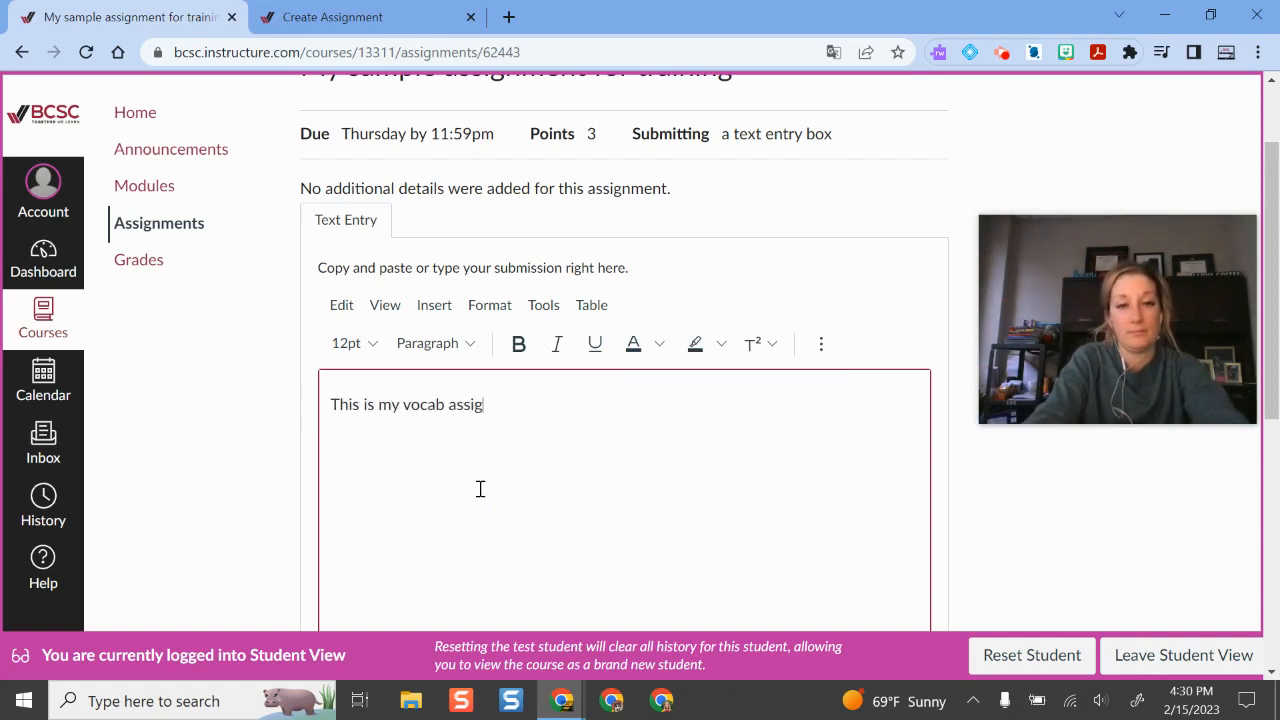
key("BackSpace")
key("BackSpace")
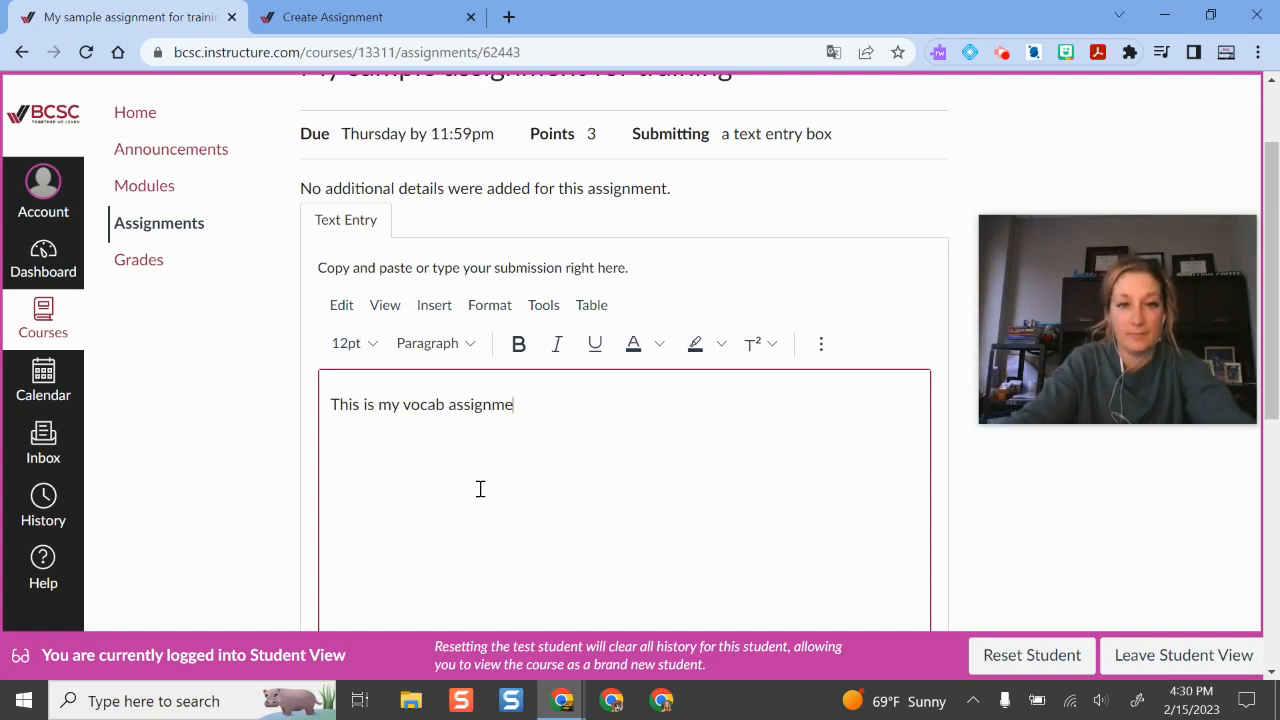
type("nt!")
Review the entered text, rubric and comments field, and submit the assignment as the test student without a comment.
scroll(521, 475, "down", 2)
scroll(521, 475, "down", 1)
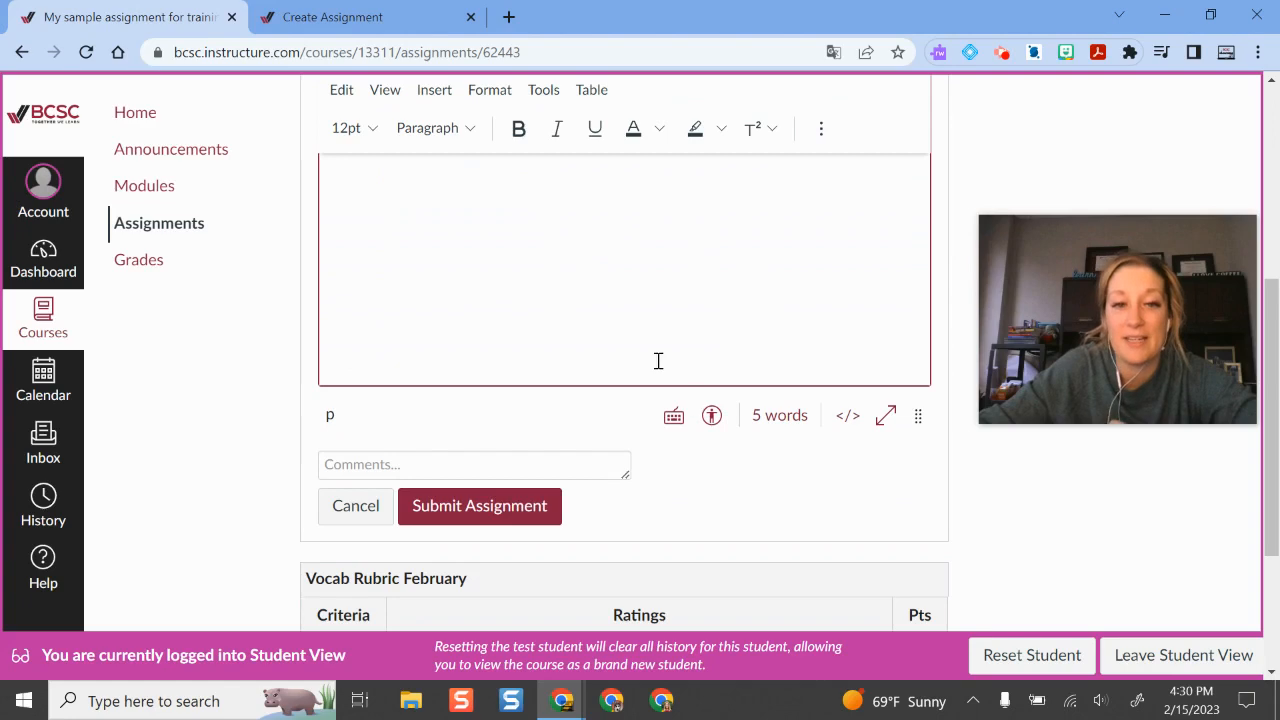
scroll(658, 361, "down", 2)
scroll(856, 520, "up", 4)
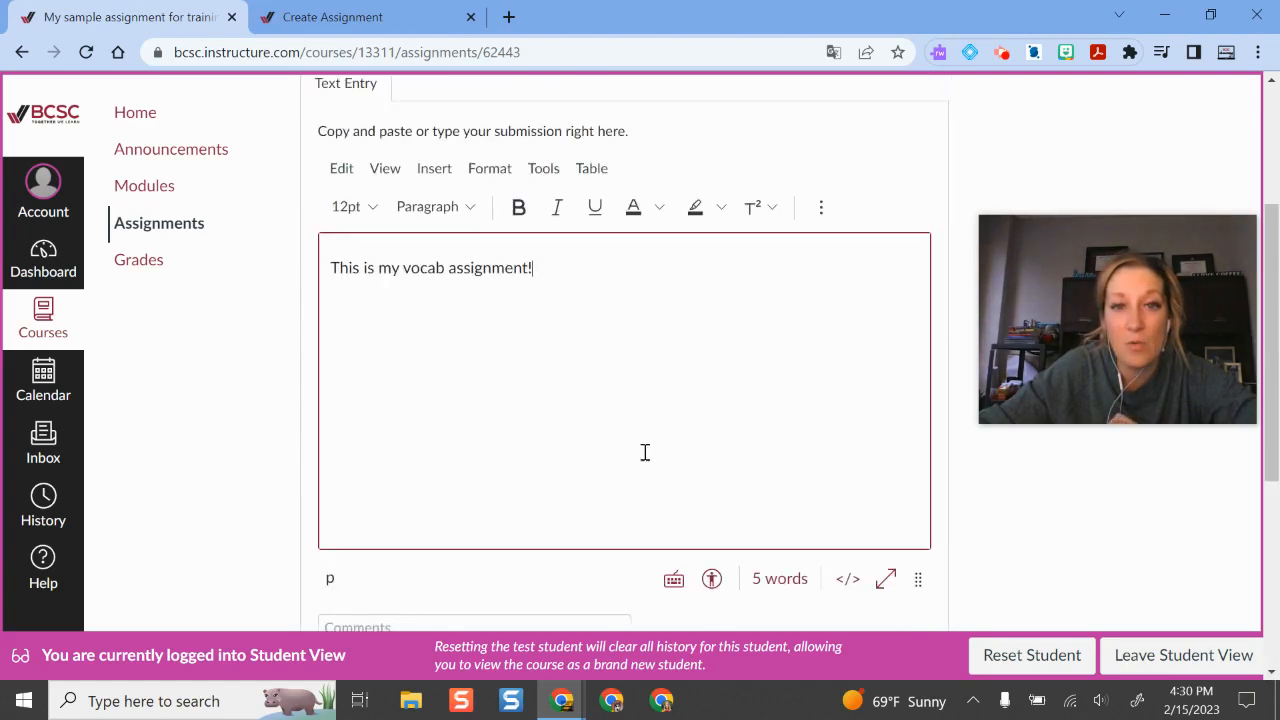
scroll(645, 453, "down", 3)
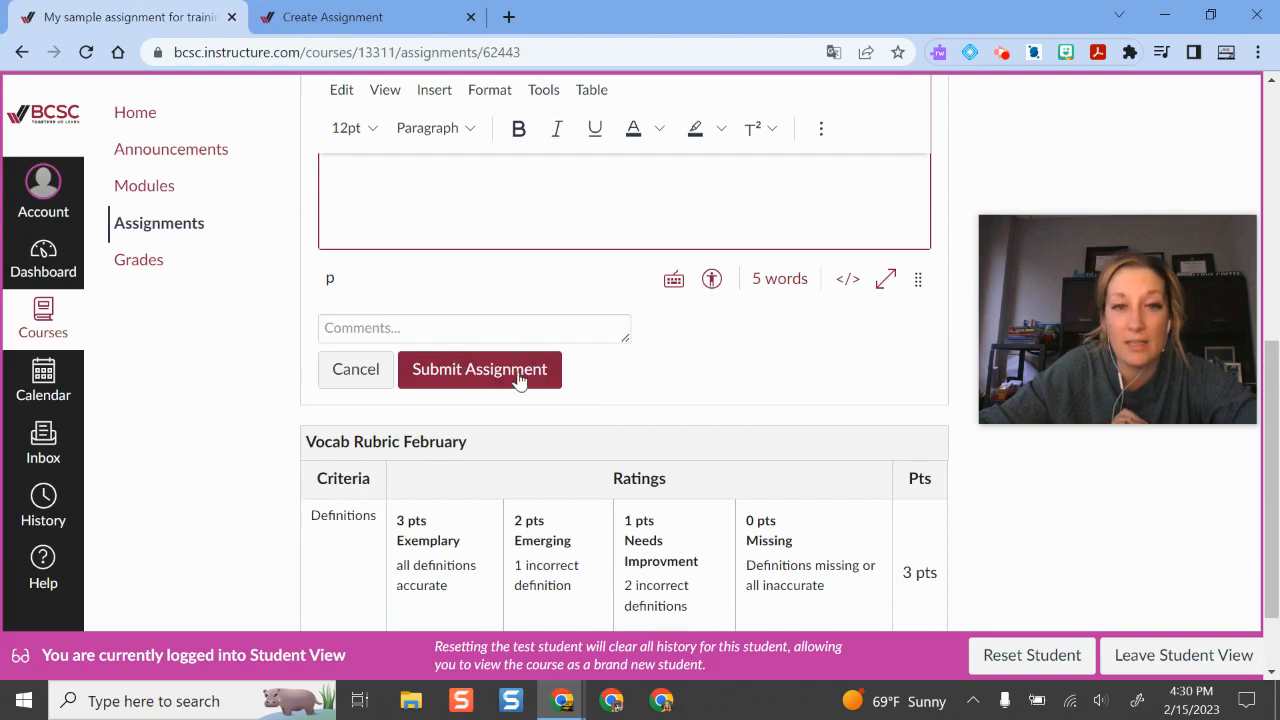
left_click(397, 330)
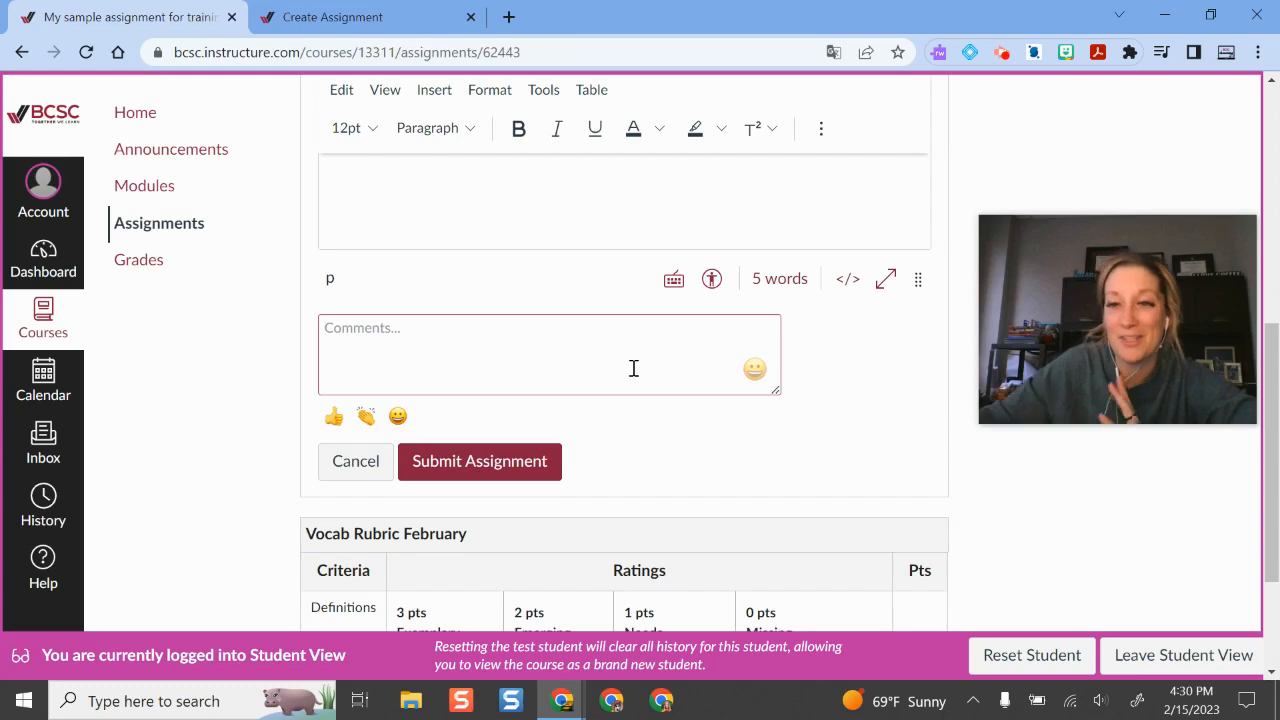
scroll(634, 260, "up", 3)
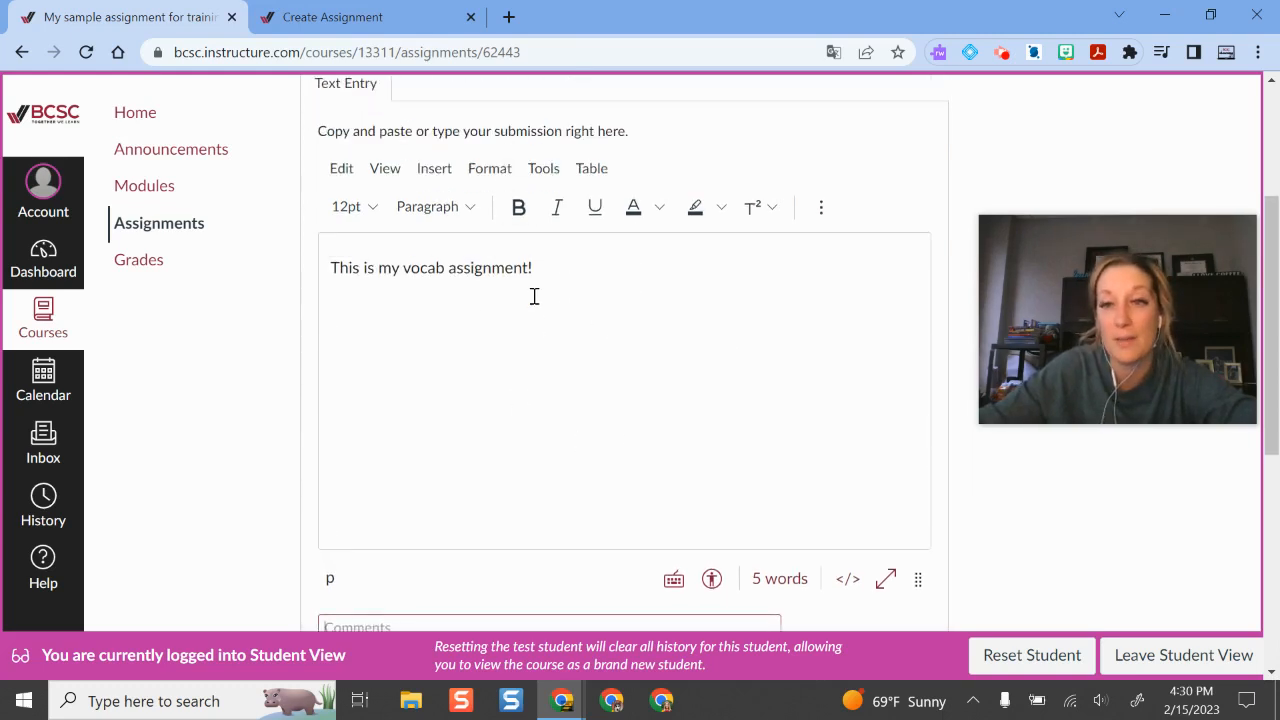
scroll(534, 296, "down", 3)
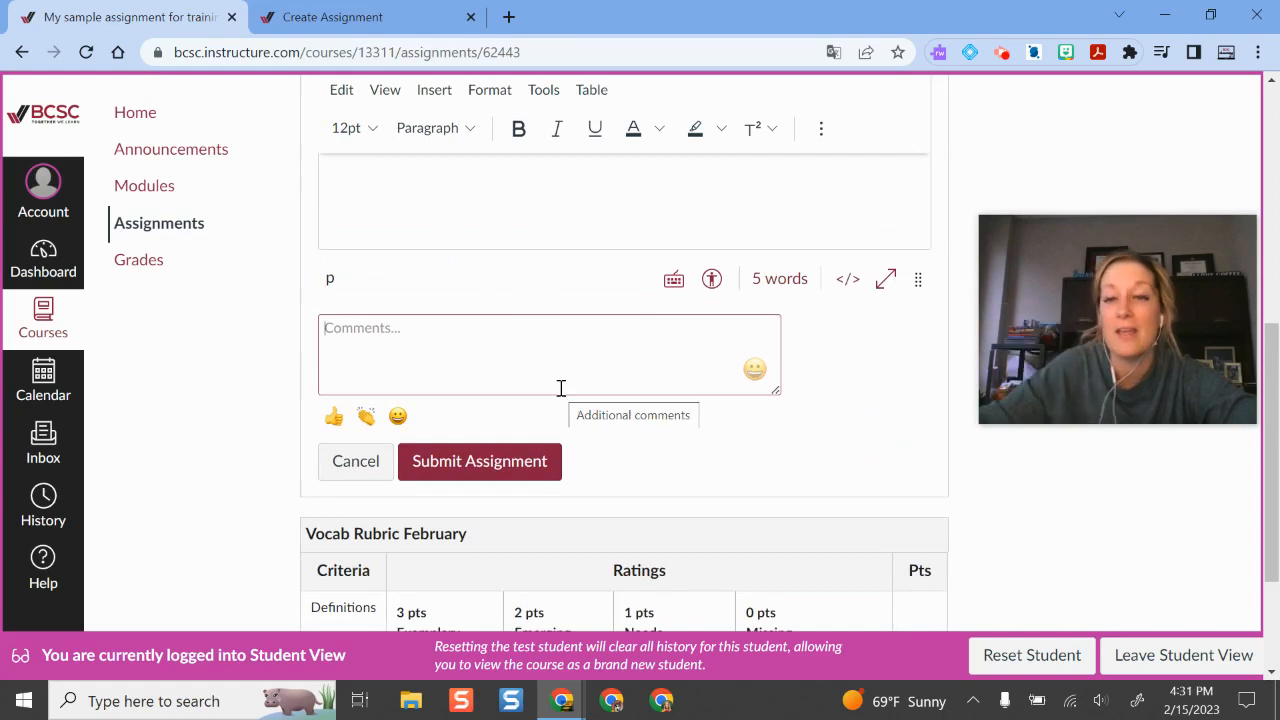
left_click(510, 478)
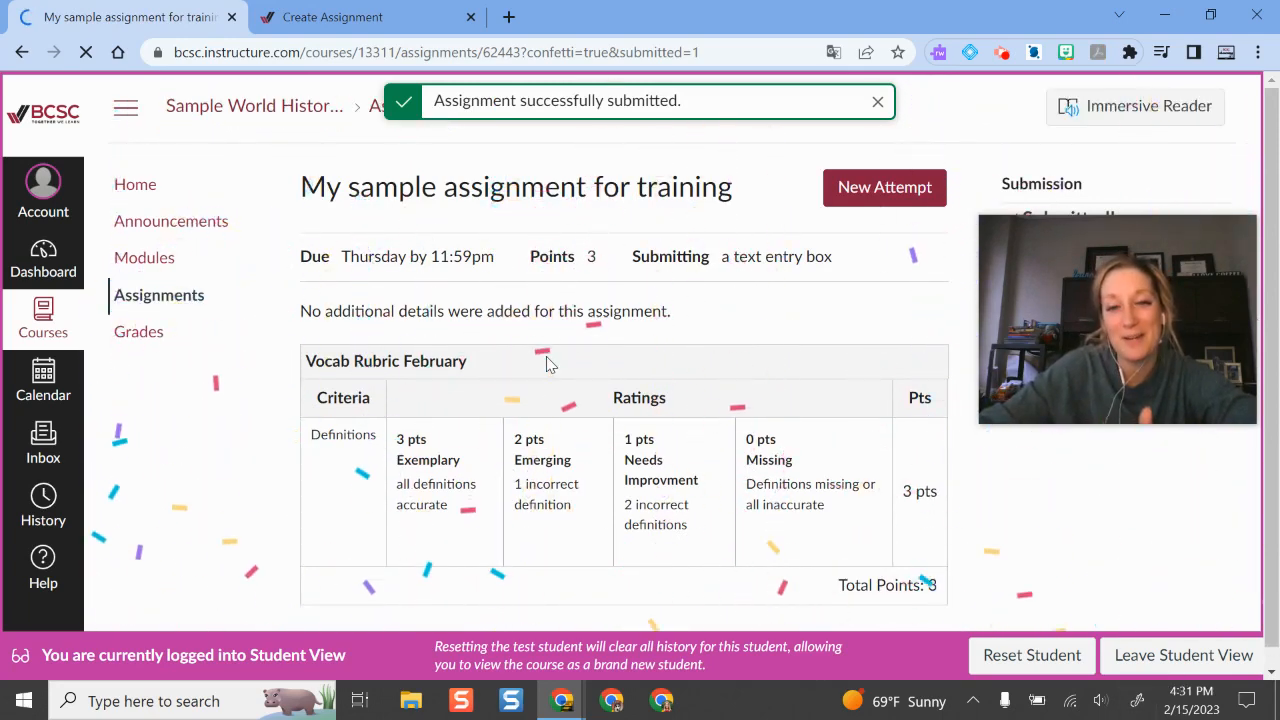
Leave Student View and examine the SpeedGrader and submission entries under the assignment's related items.
left_click(1183, 655)
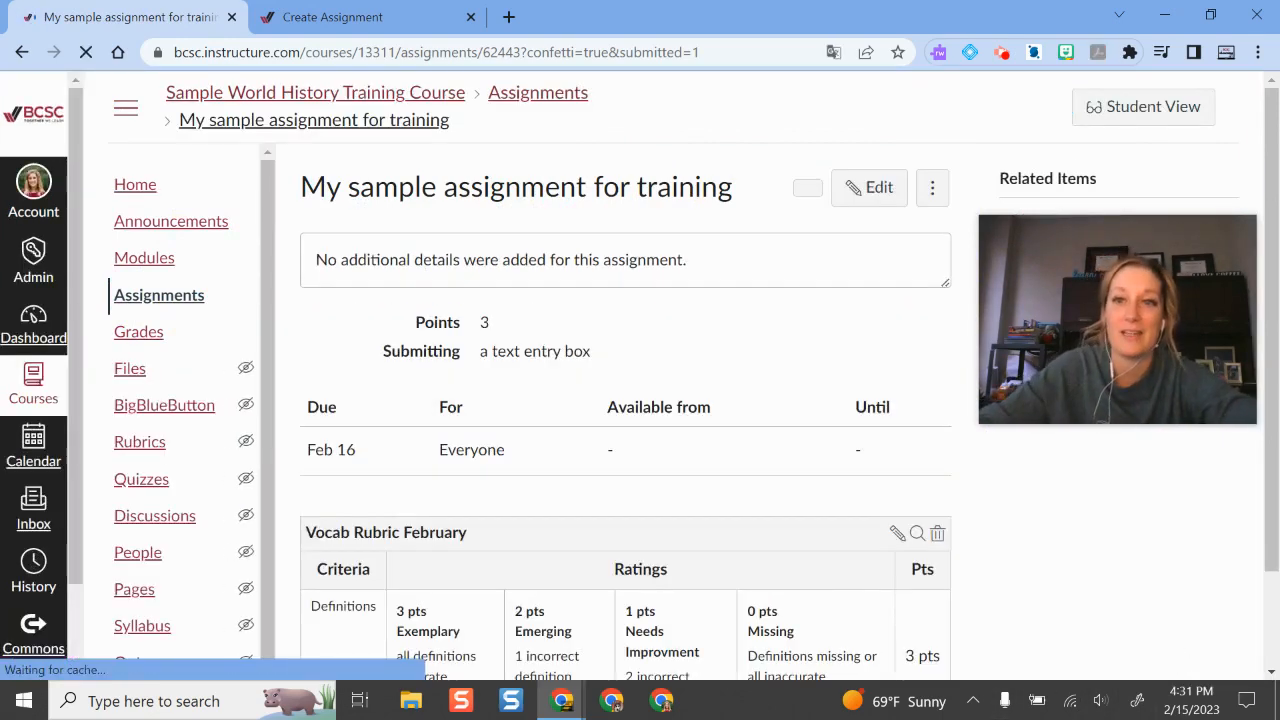
left_click_drag(1174, 373, 1150, 610)
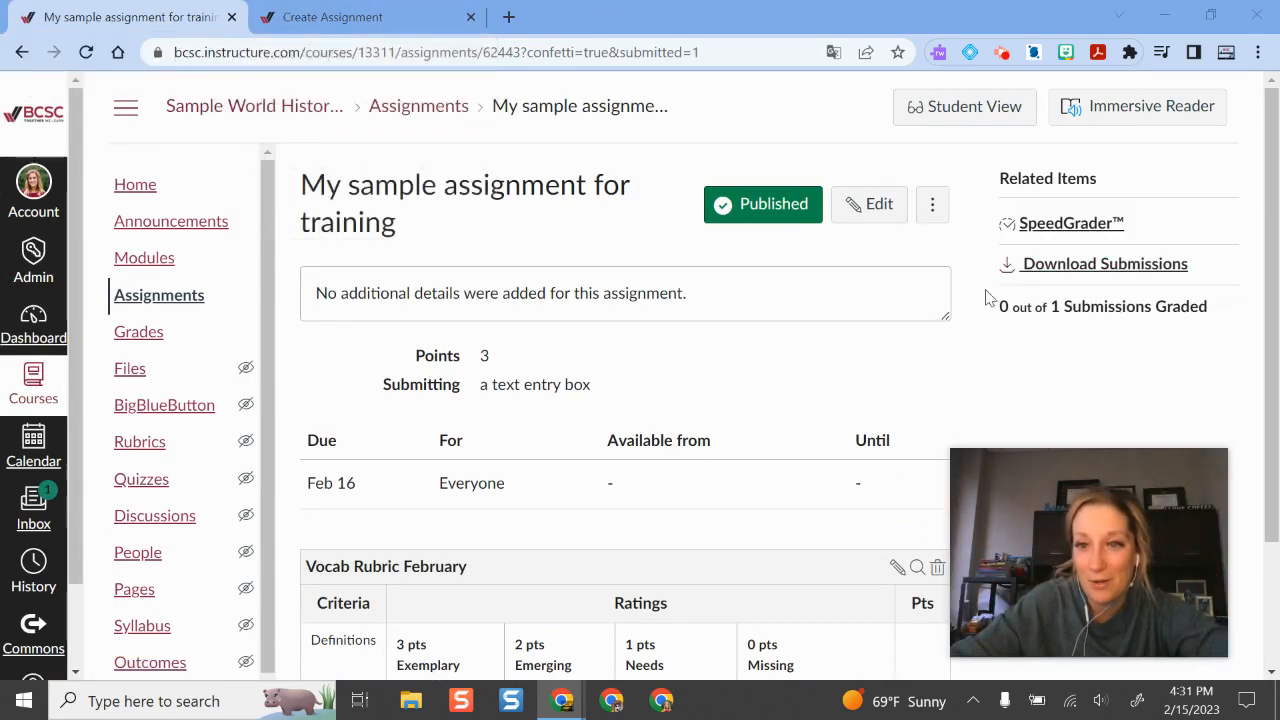
left_click_drag(991, 171, 1245, 326)
left_click(1152, 379)
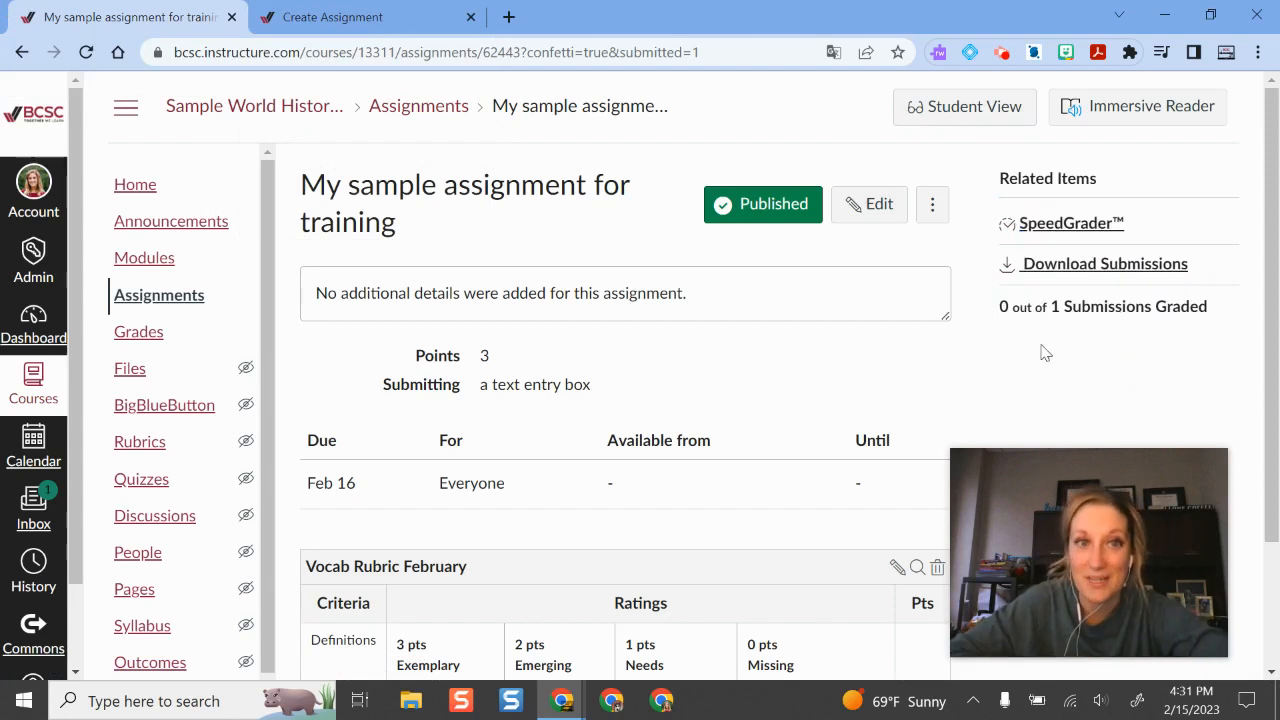
Leave the blank new assignment in SampleElementary124 for that course's home page, and switch back to the sample assignment.
left_click(337, 16)
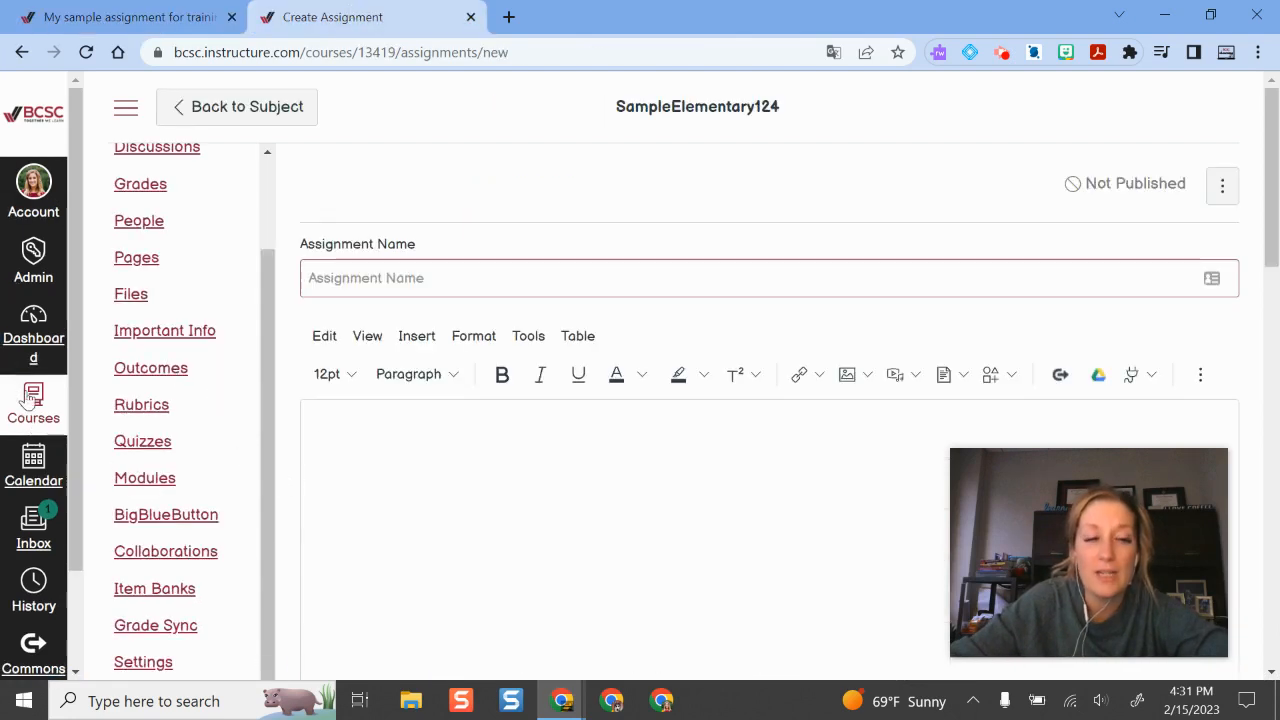
left_click(200, 107)
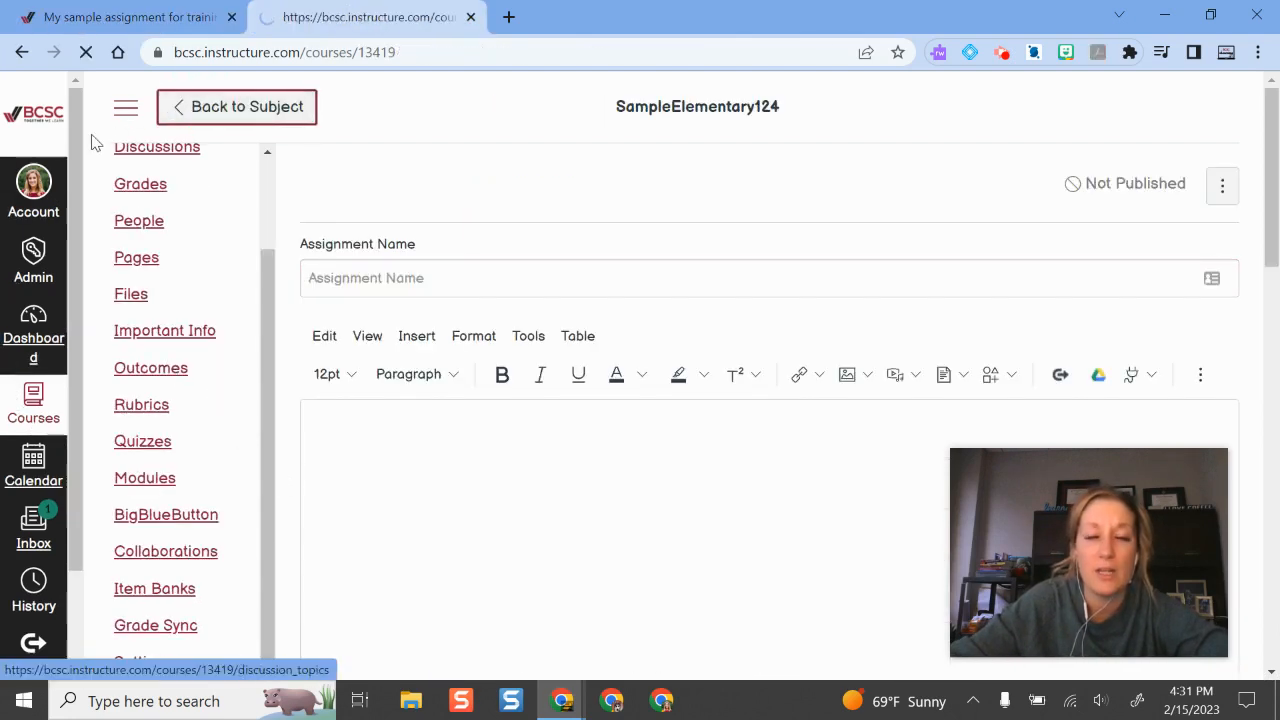
left_click(145, 12)
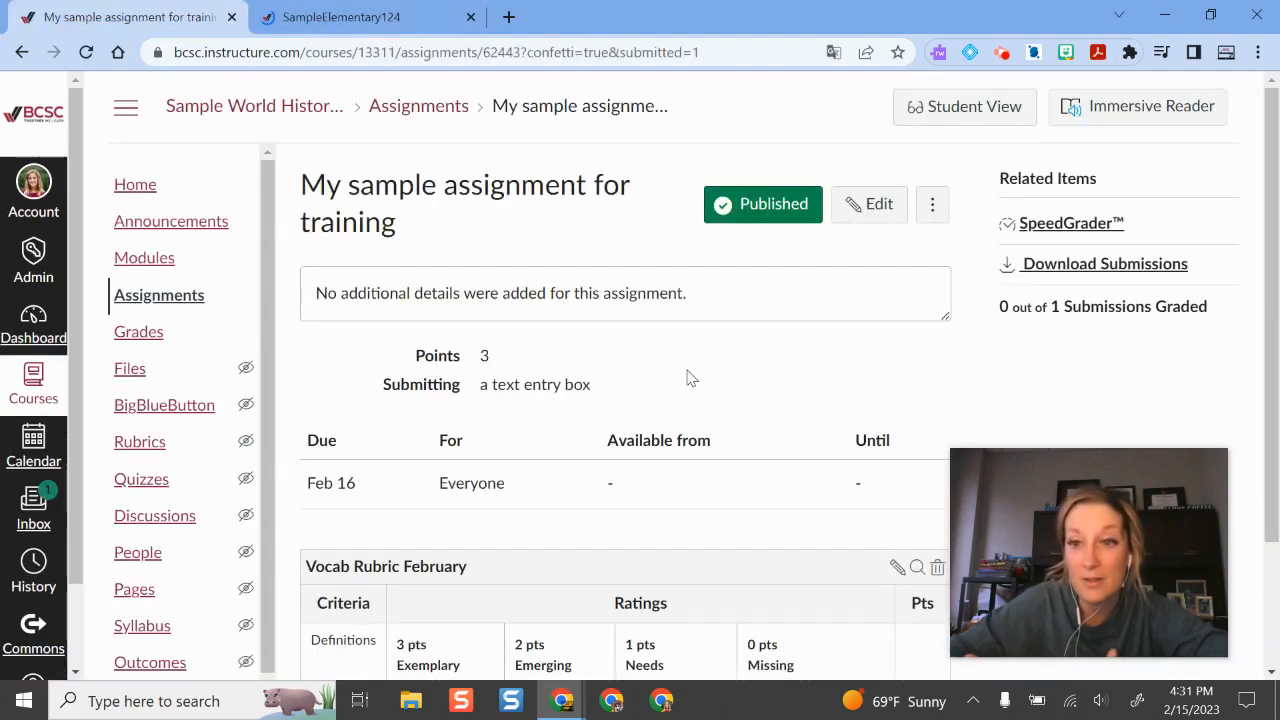